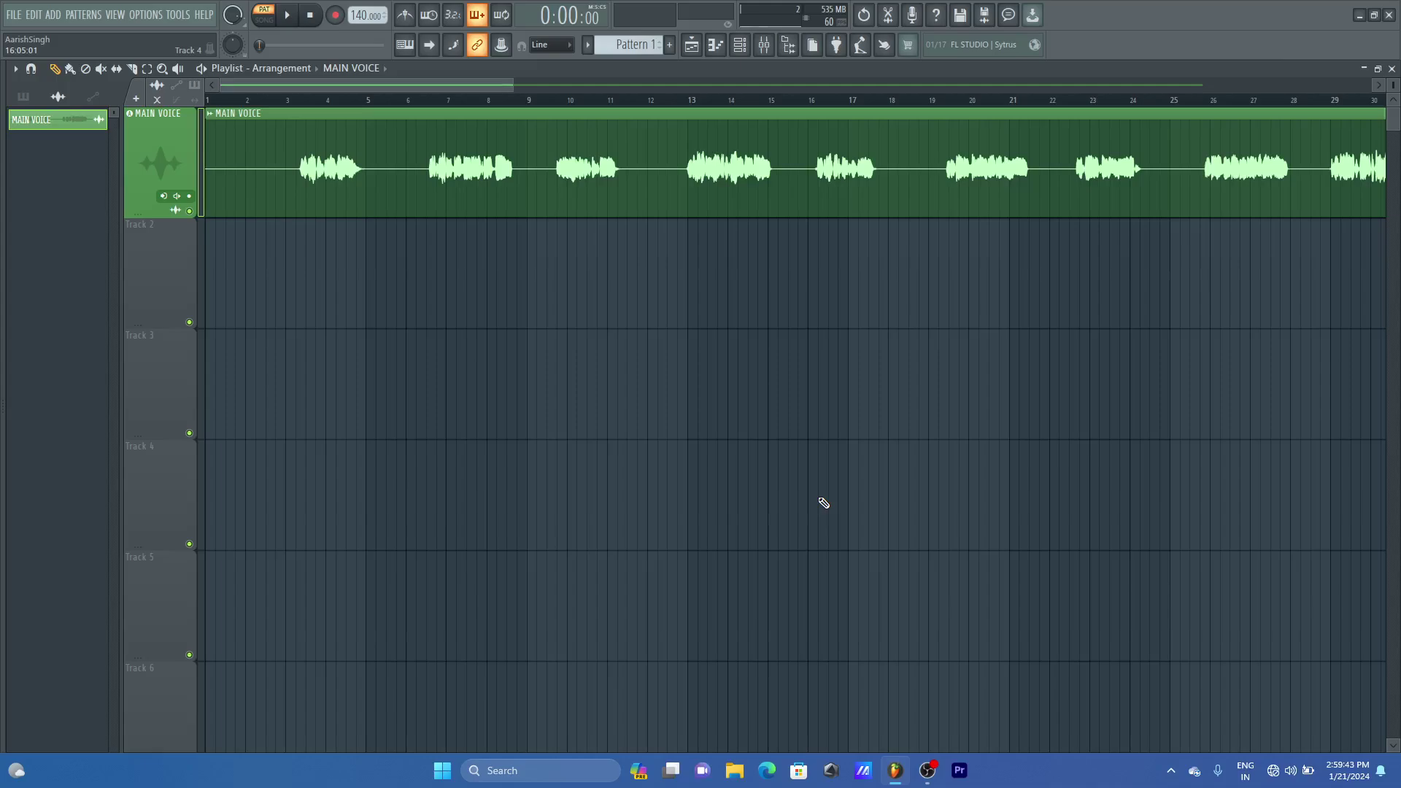
# Save the project and place the playhead just before the first vocal phrase
pyautogui.hotkey('ctrl', 's')
pyautogui.click(302, 102)
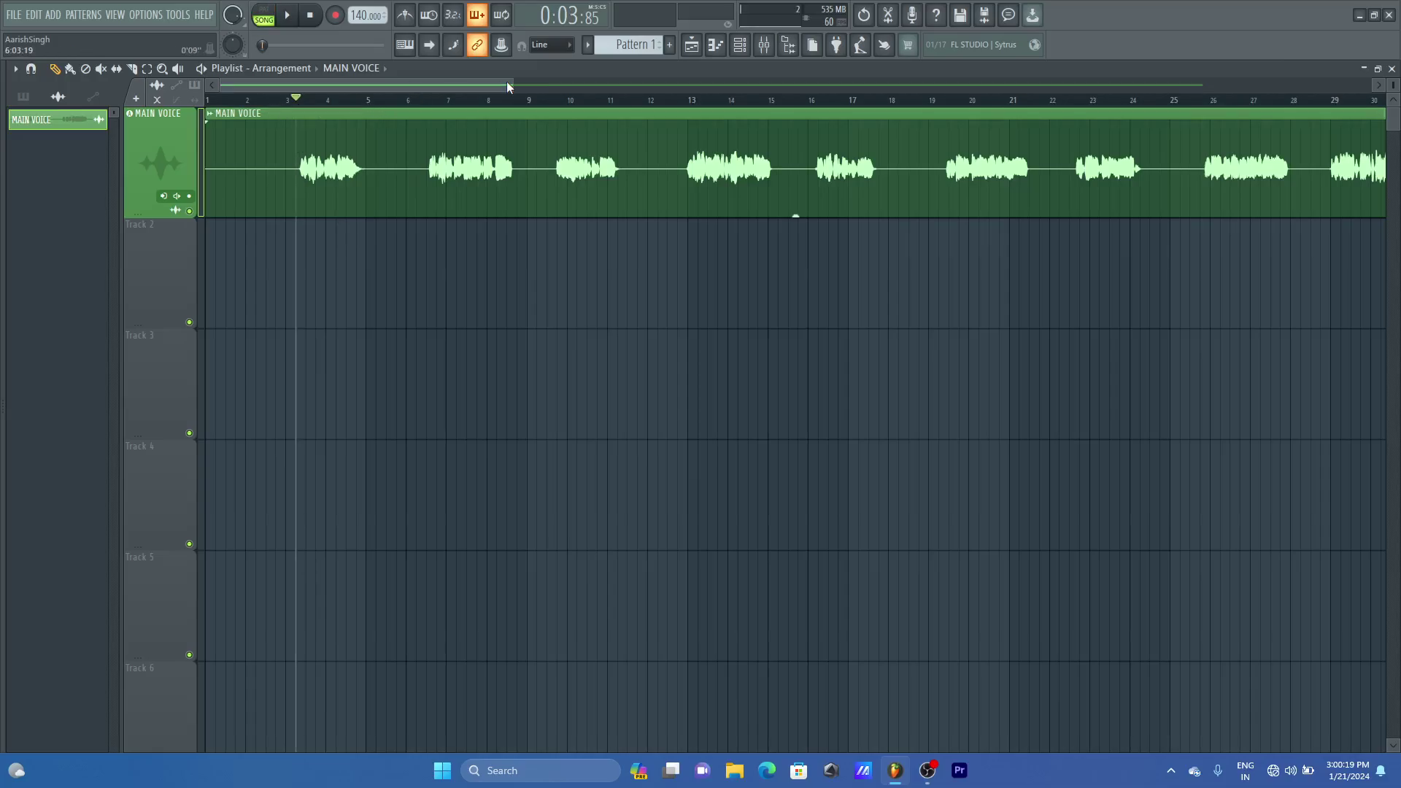
pyautogui.moveTo(513, 89); pyautogui.dragTo(429, 87)
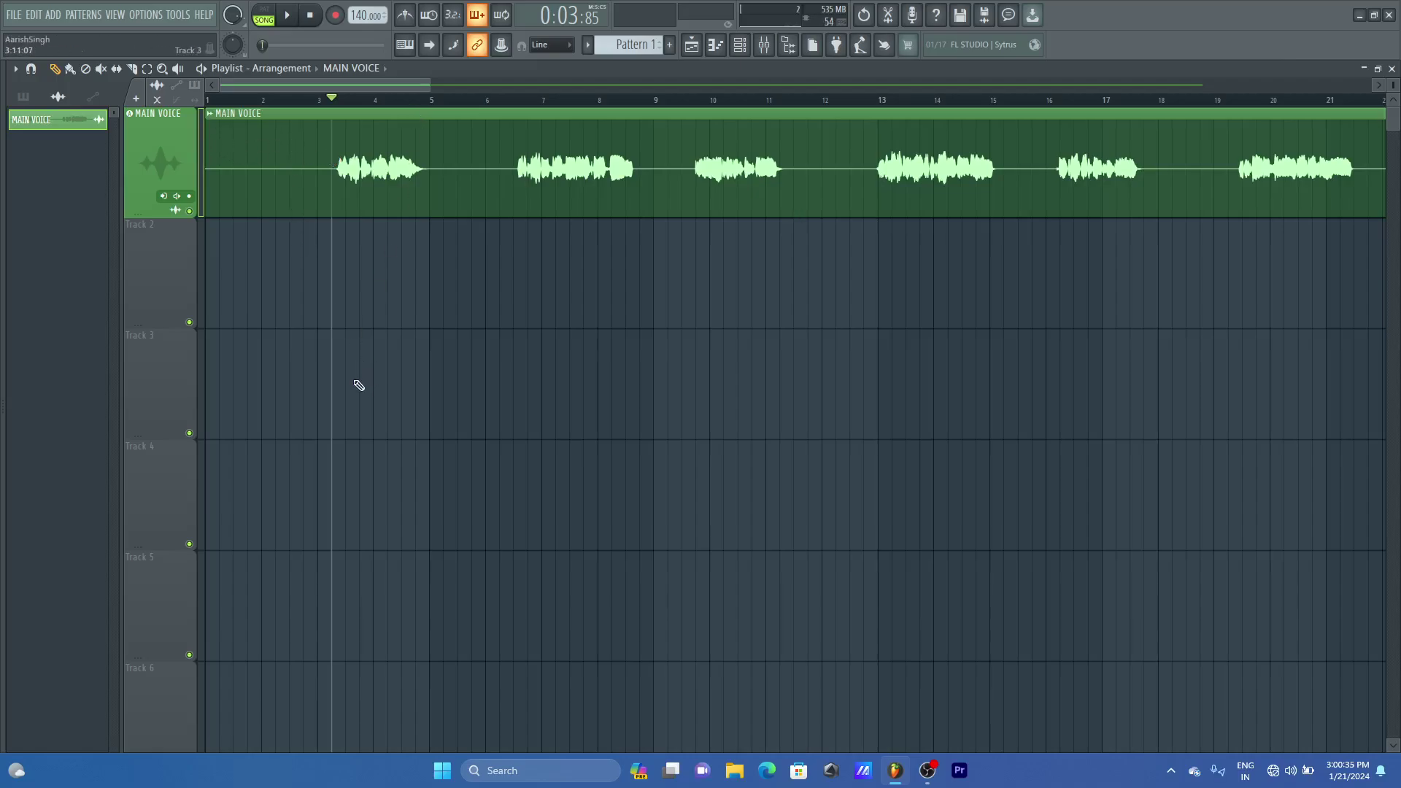
# Duplicate the MAIN VOICE clip onto Track 2, aligned with the original, and make the copy unique
pyautogui.click(209, 113)
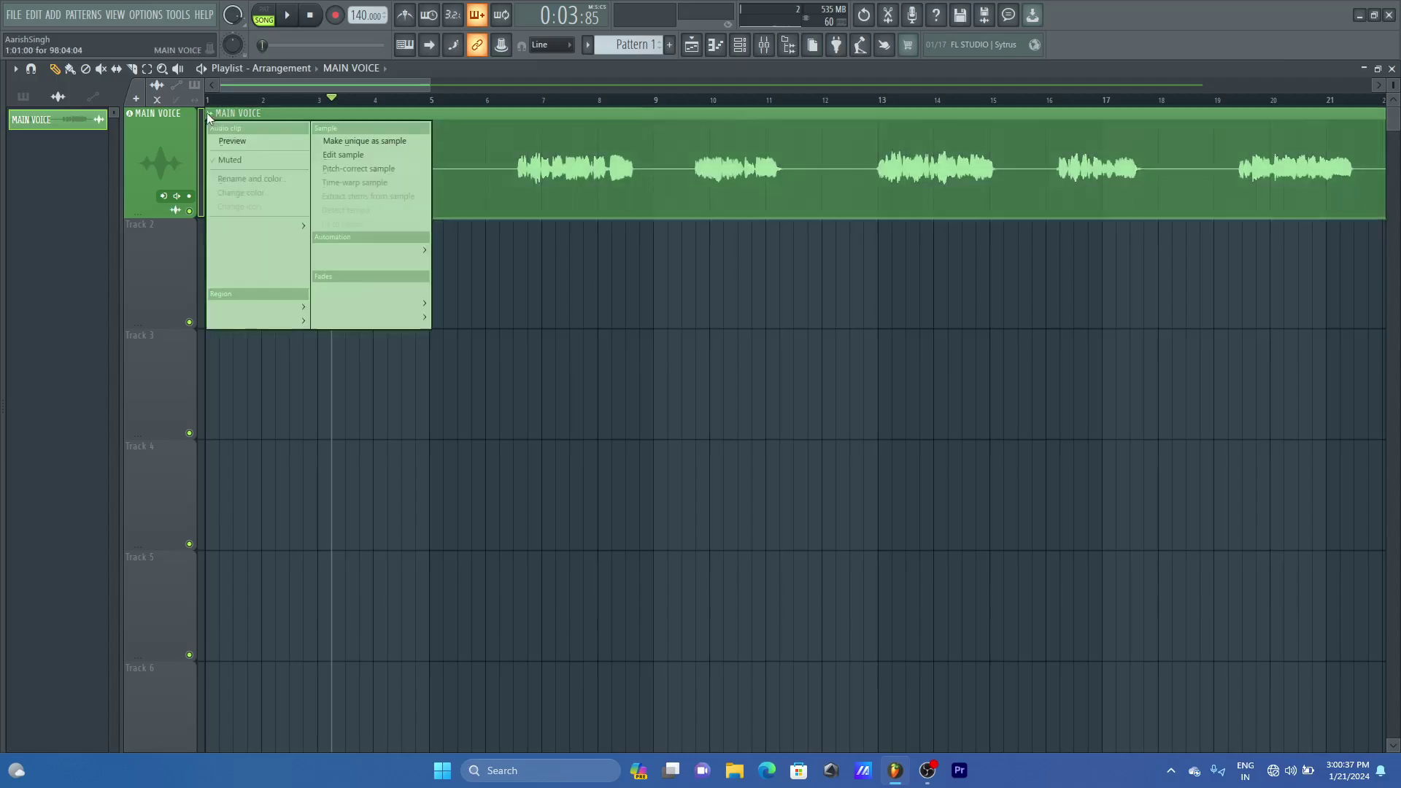
pyautogui.click(301, 290)
pyautogui.moveTo(301, 290); pyautogui.dragTo(226, 269)
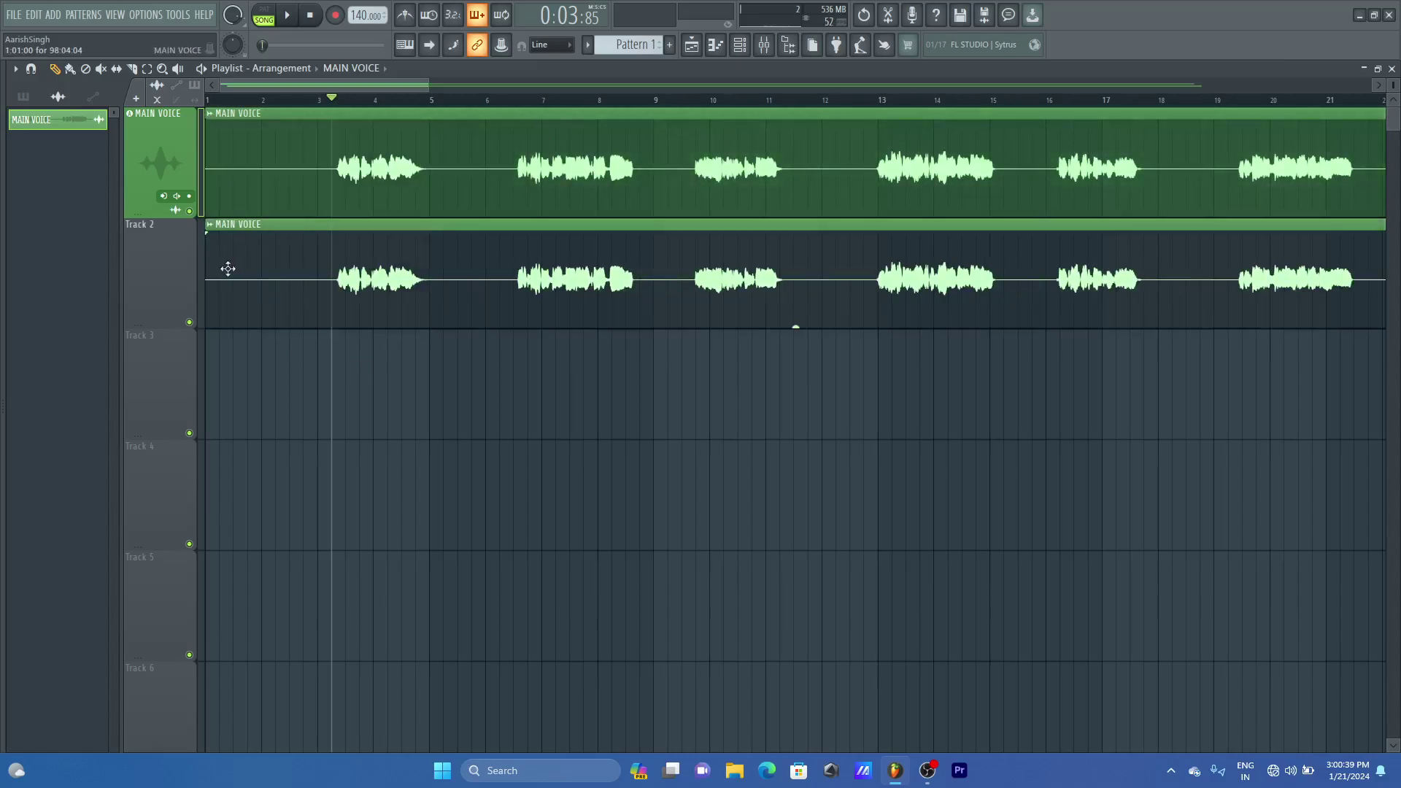
pyautogui.click(210, 225)
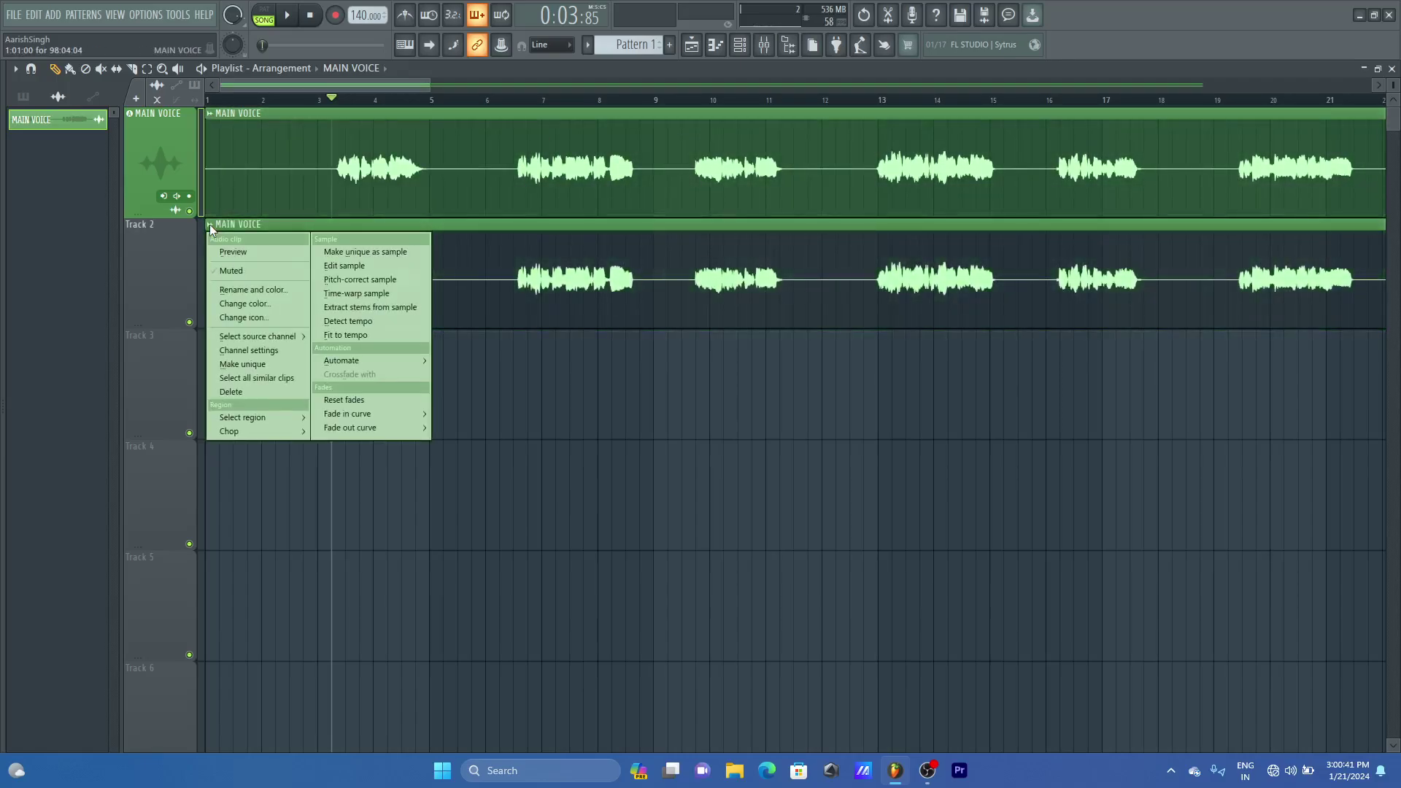
pyautogui.click(258, 362)
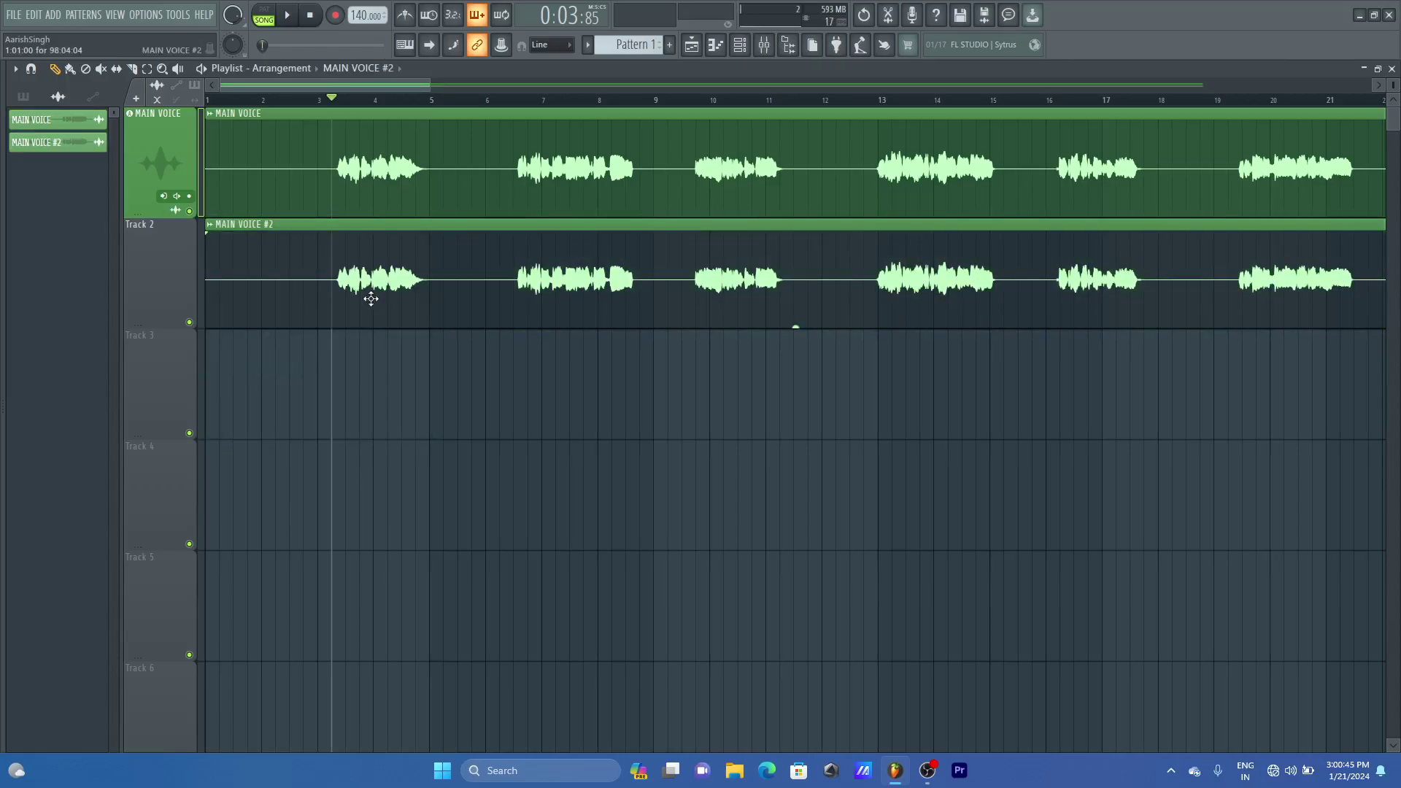
# Rename Track 2 as "doubler" with a pink colour and auto-name its clip to match
pyautogui.click(203, 255)
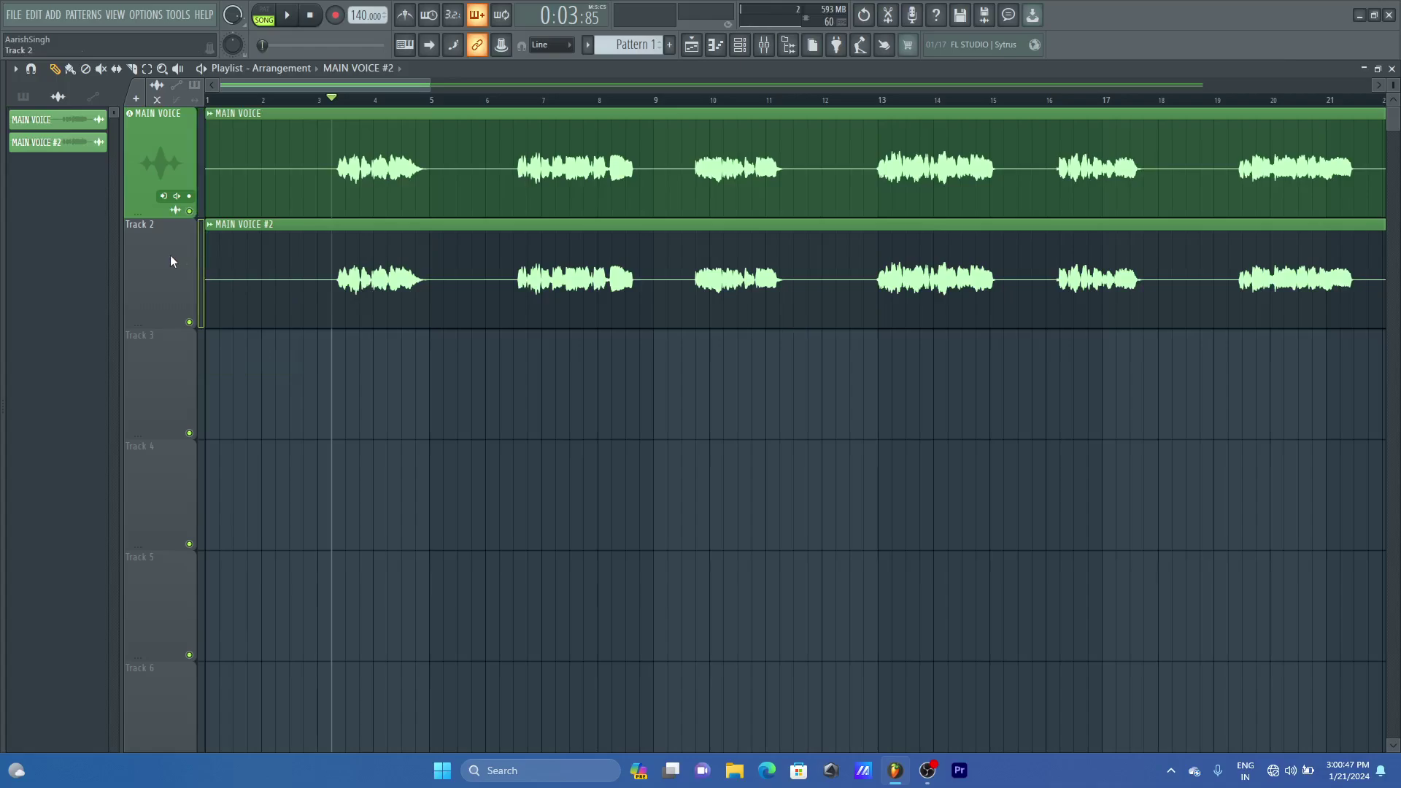
pyautogui.doubleClick(172, 261)
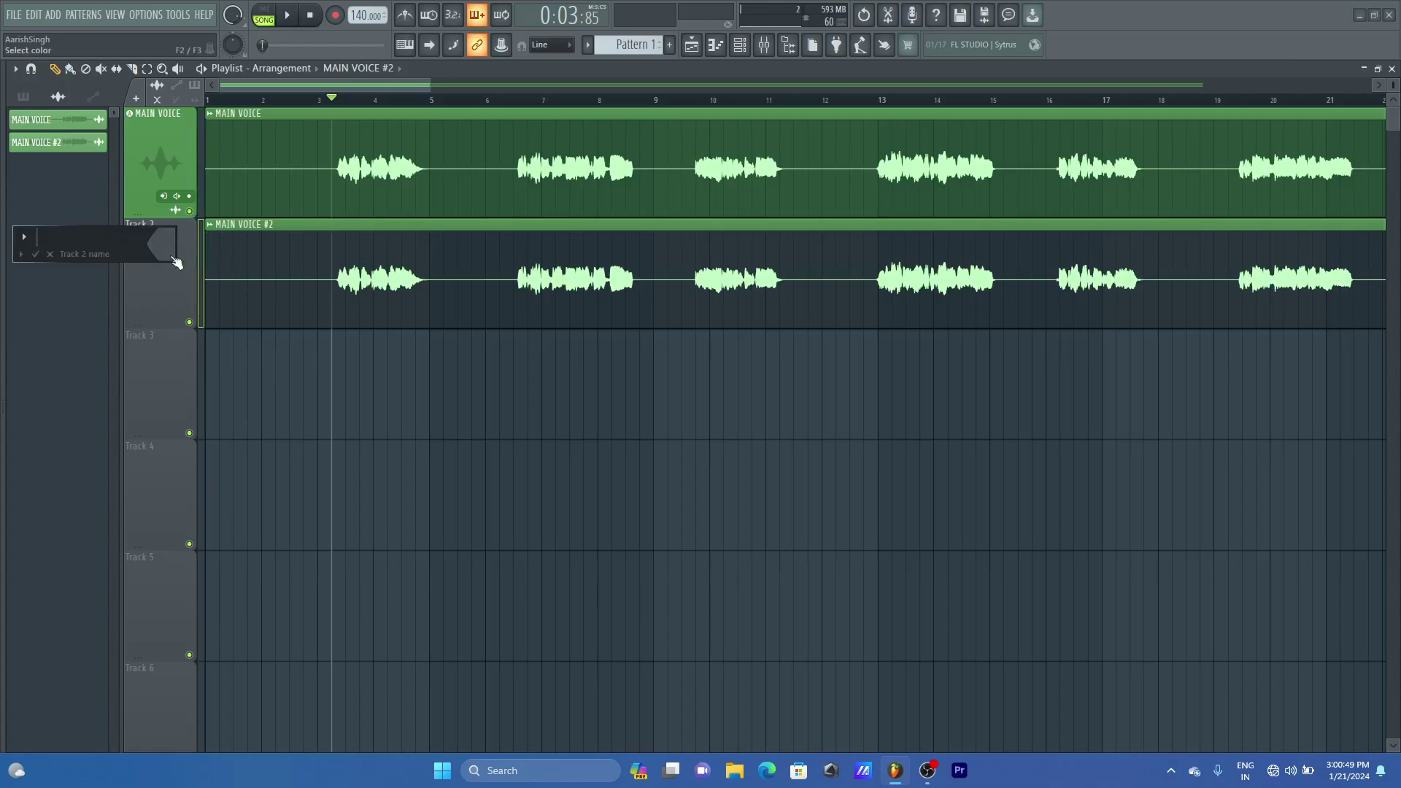
pyautogui.write('doubler')
pyautogui.scroll(-8, 162, 244)
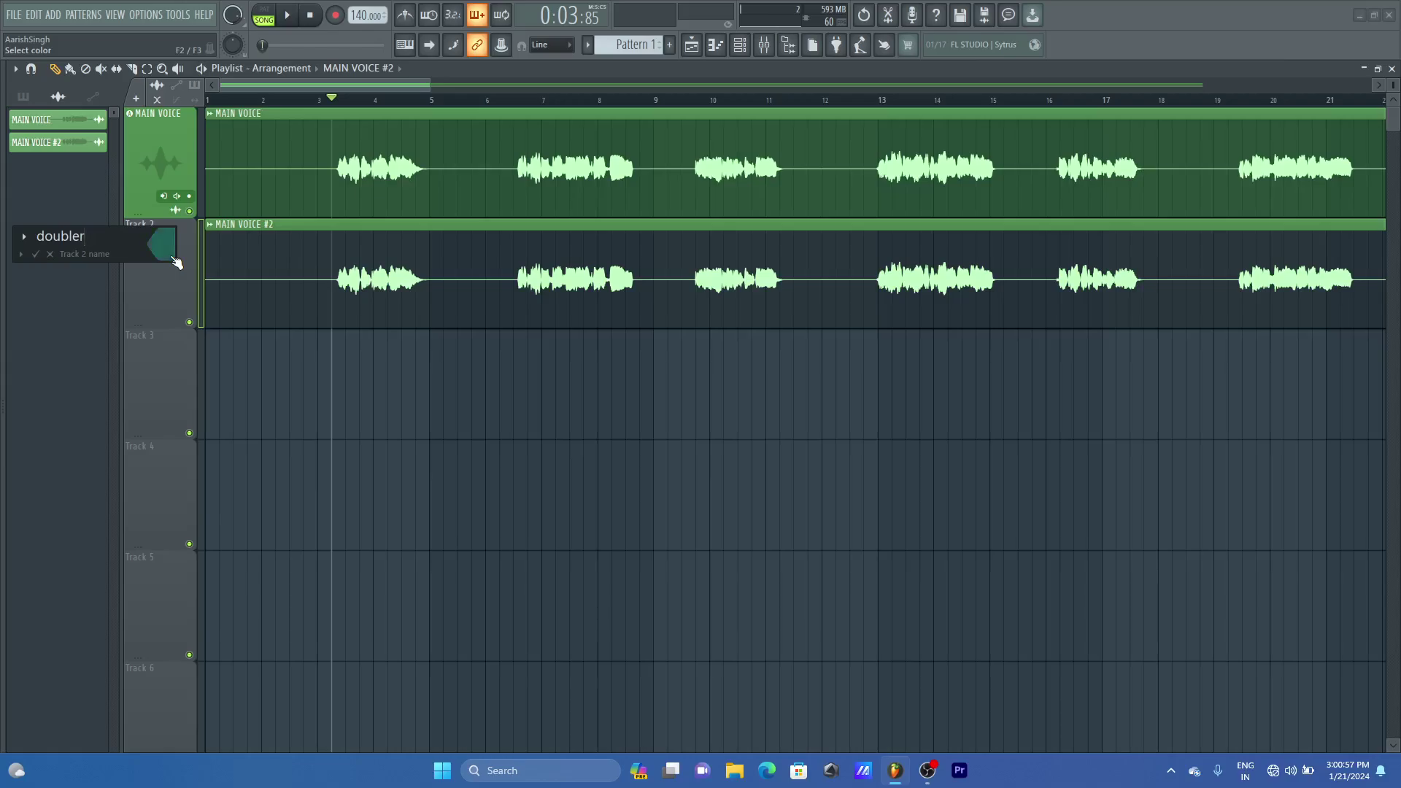
pyautogui.scroll(-1, 175, 261)
pyautogui.press('Return')
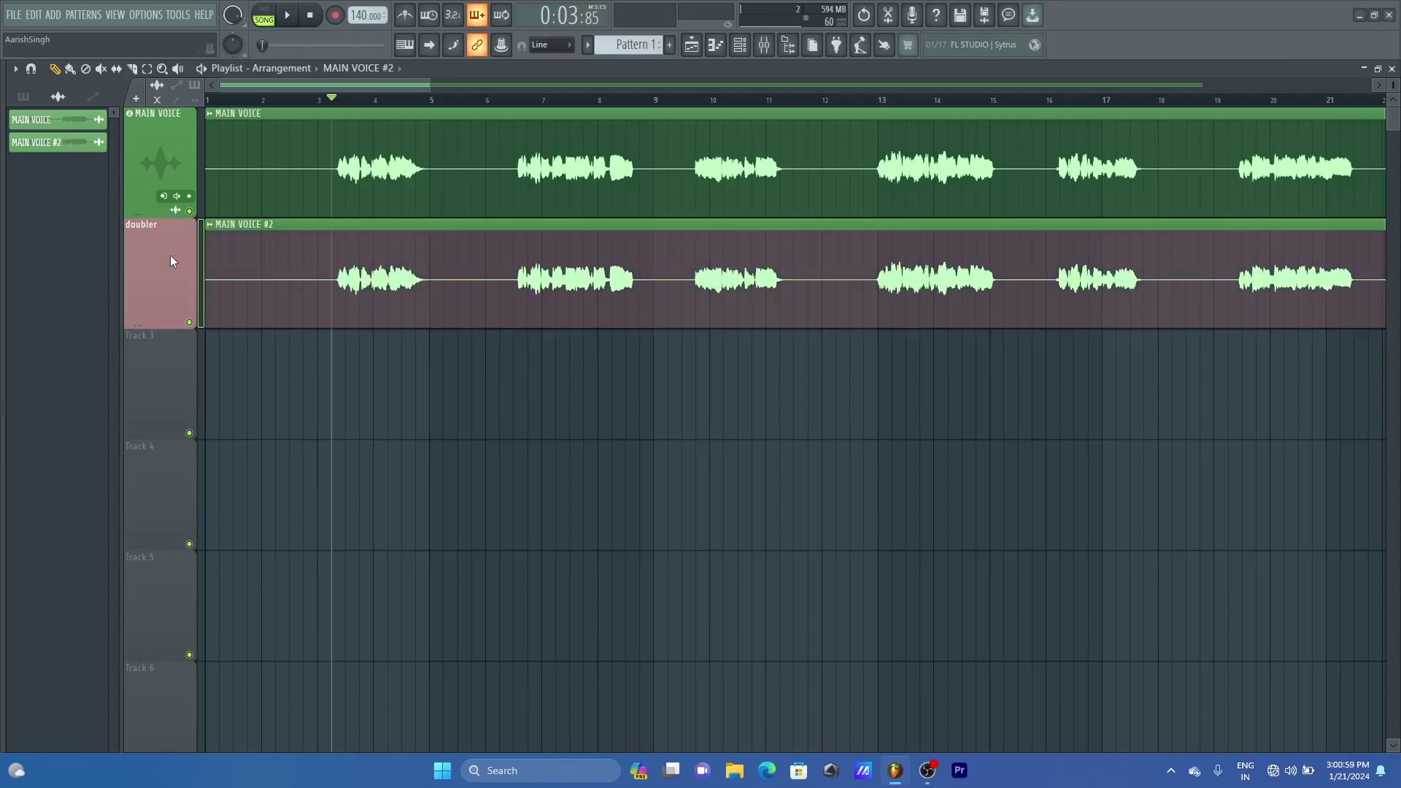
pyautogui.rightClick(171, 258)
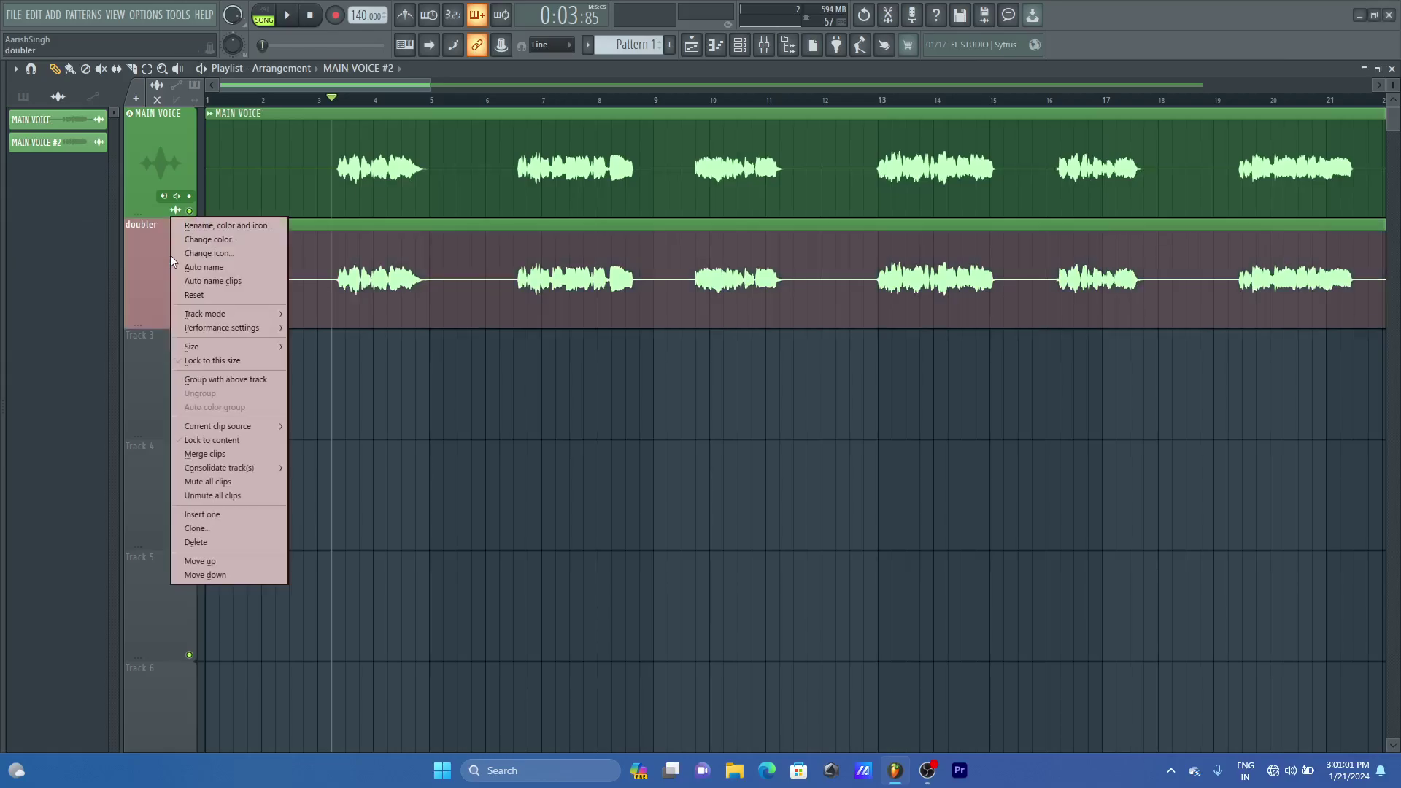
pyautogui.click(208, 281)
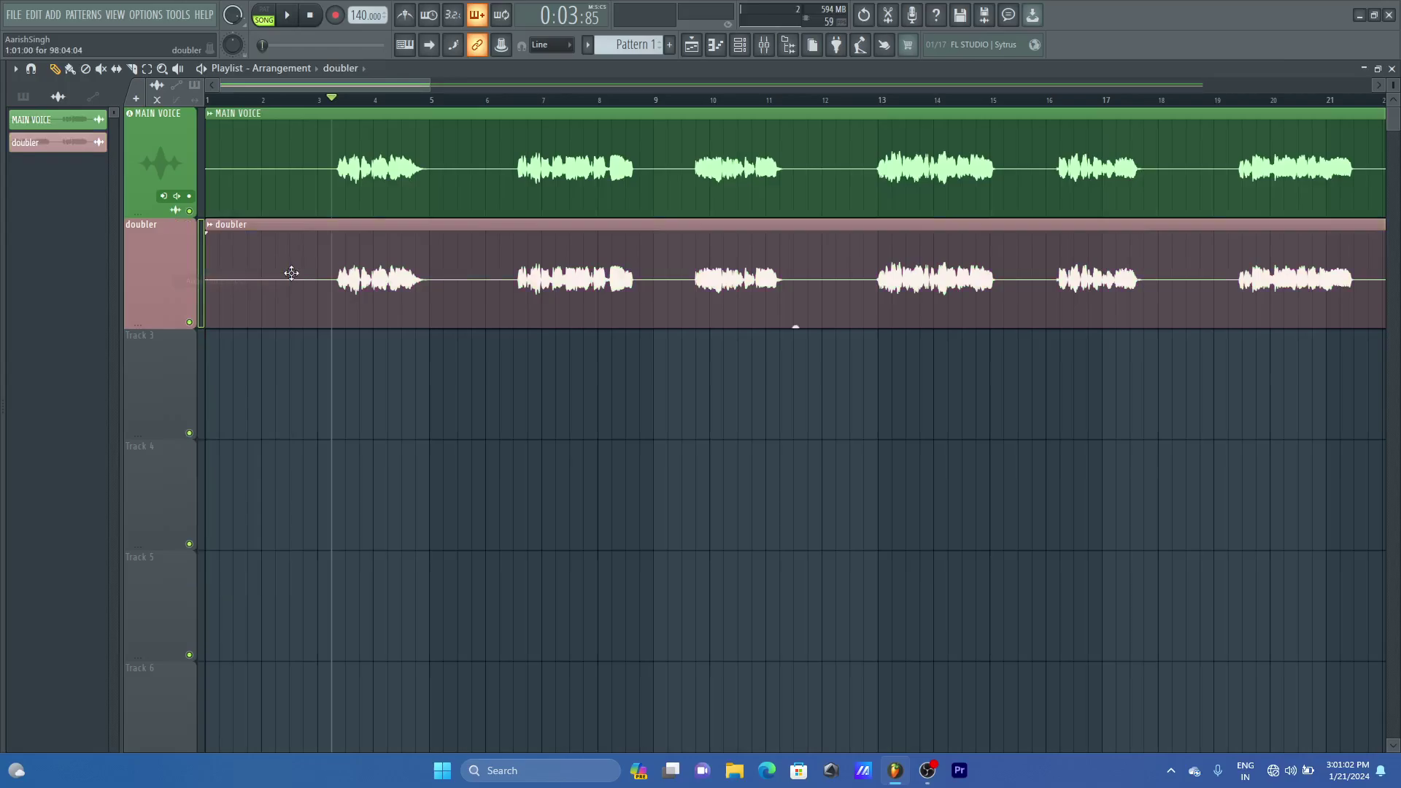
# Check the MAIN VOICE clip's mixer routing and route the doubler clip to mixer track 2
pyautogui.doubleClick(291, 149)
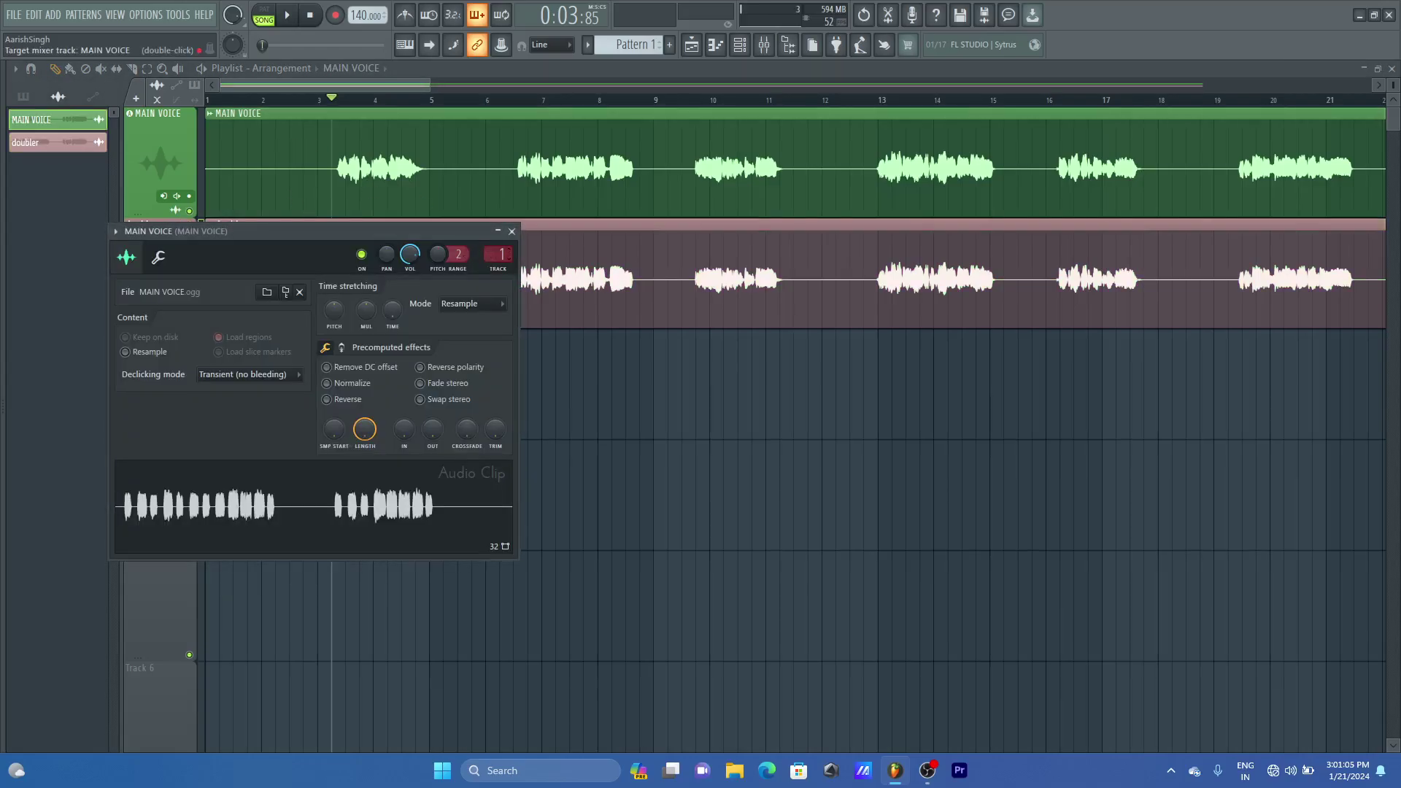
pyautogui.doubleClick(495, 260)
pyautogui.click(430, 248)
pyautogui.doubleClick(430, 248)
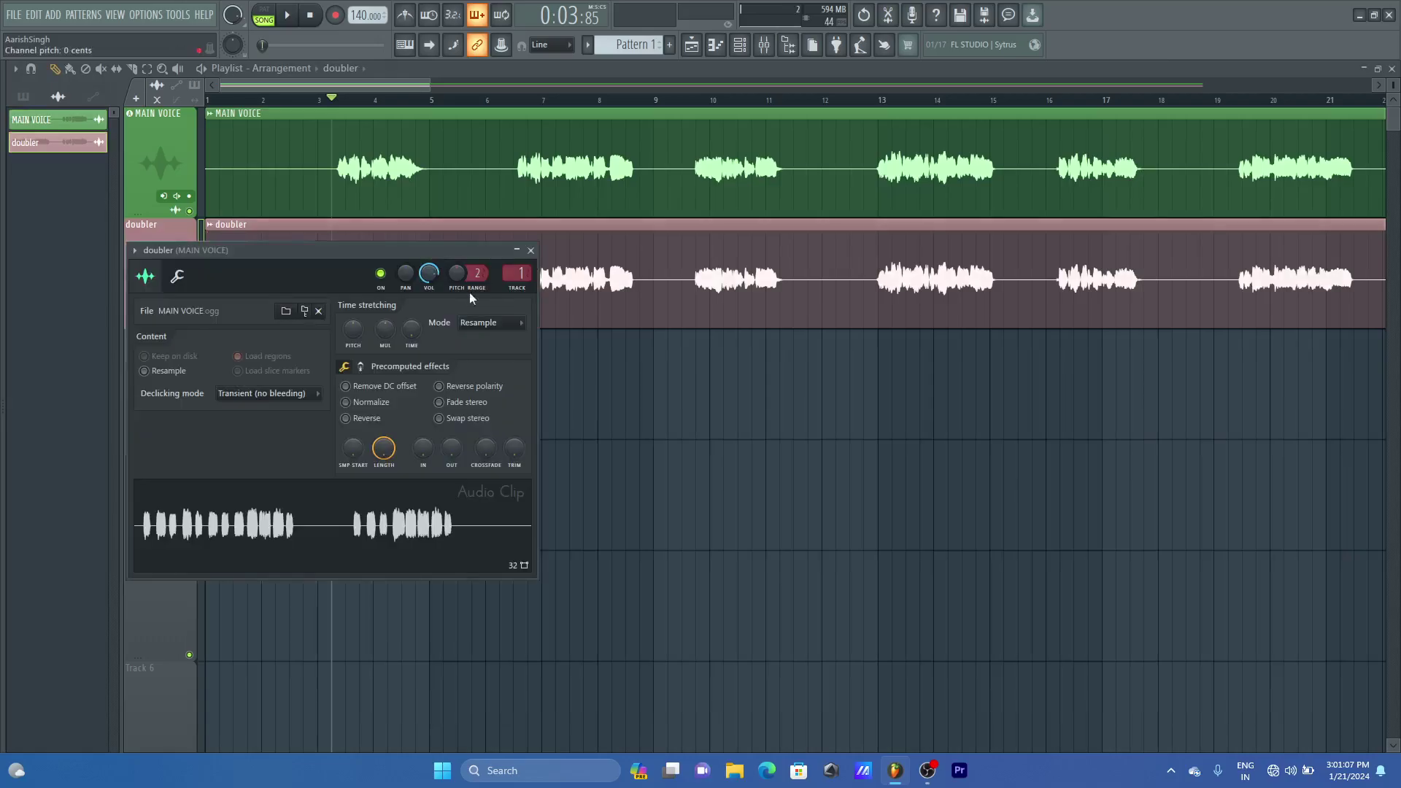
pyautogui.doubleClick(518, 289)
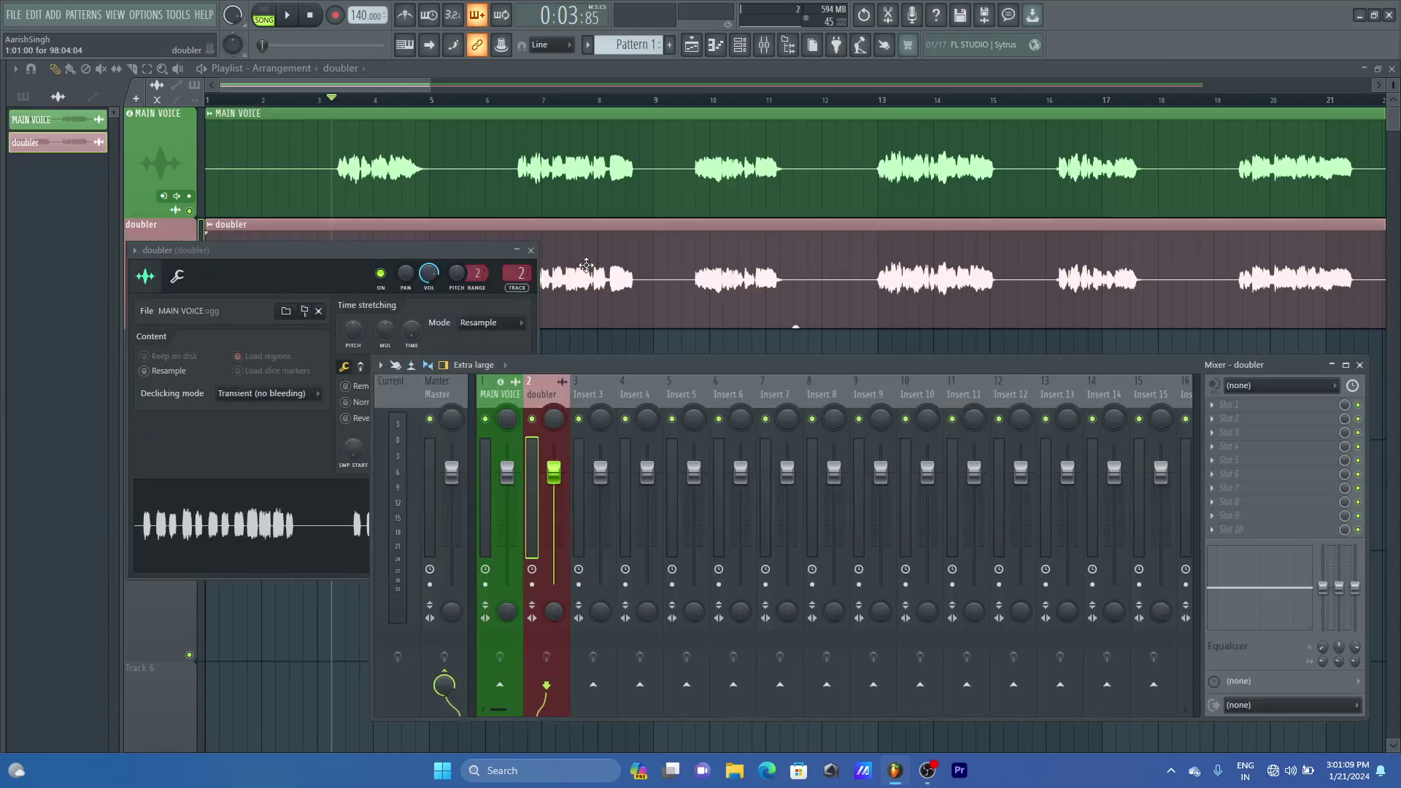
pyautogui.click(532, 251)
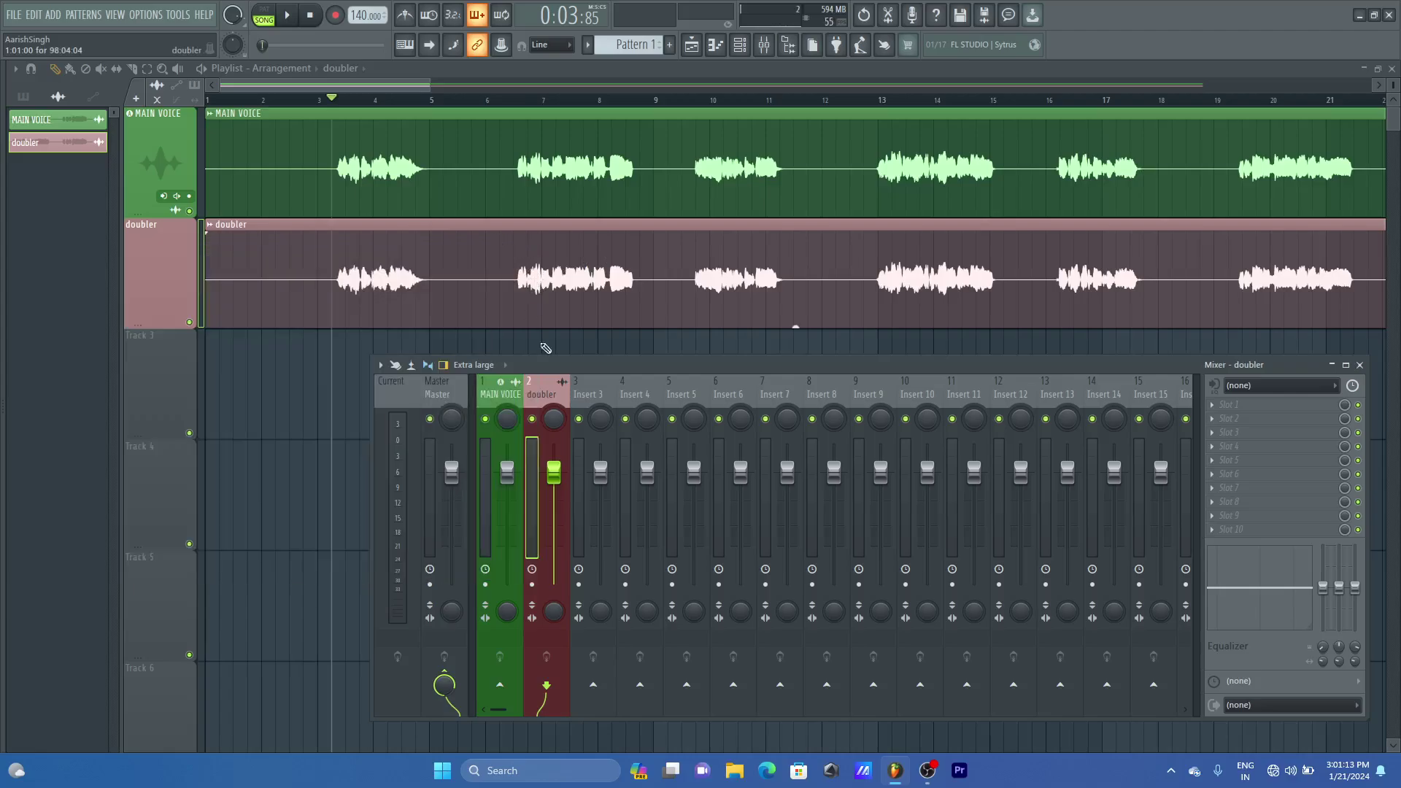
# Mute the MAIN VOICE mixer track and play back the doubler alone
pyautogui.click(487, 419)
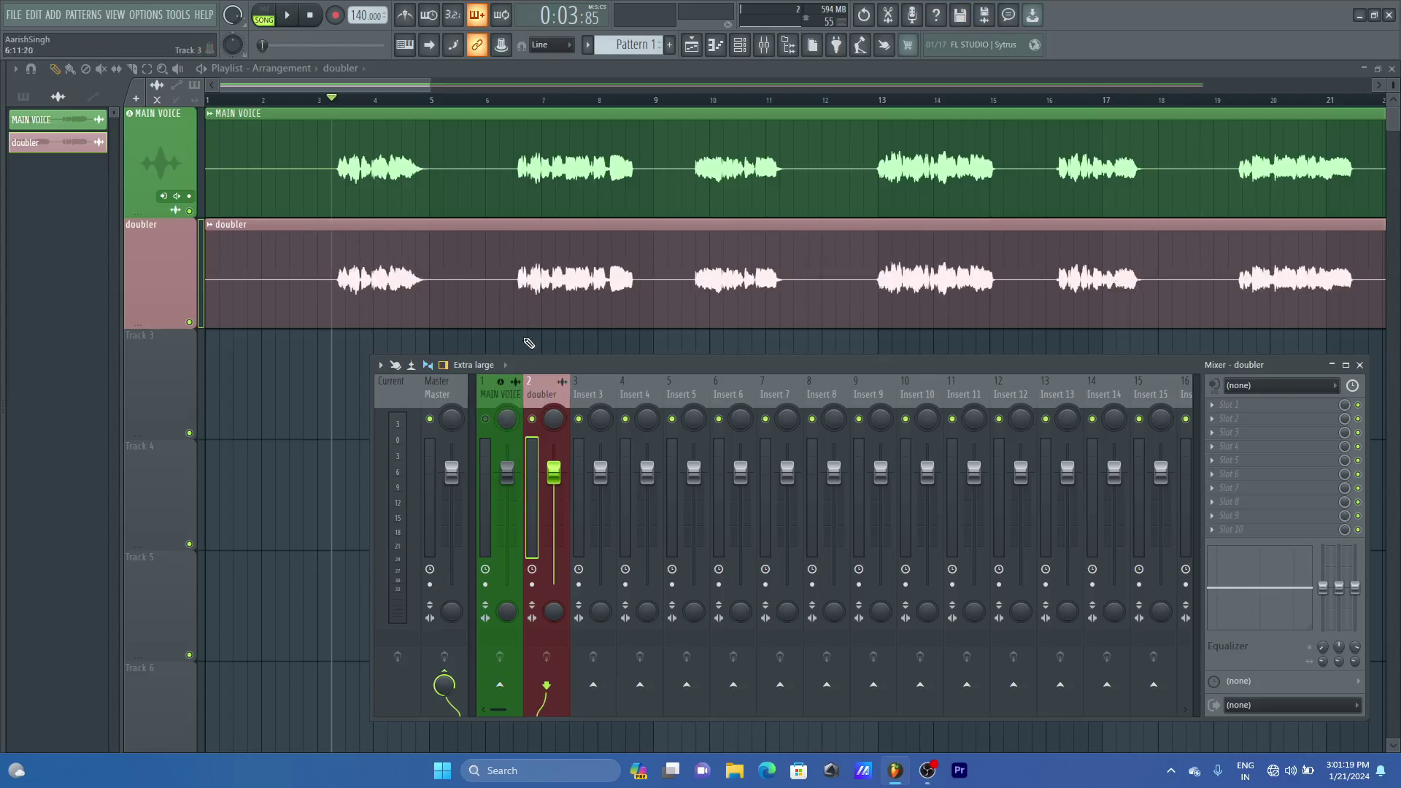
pyautogui.press('space')
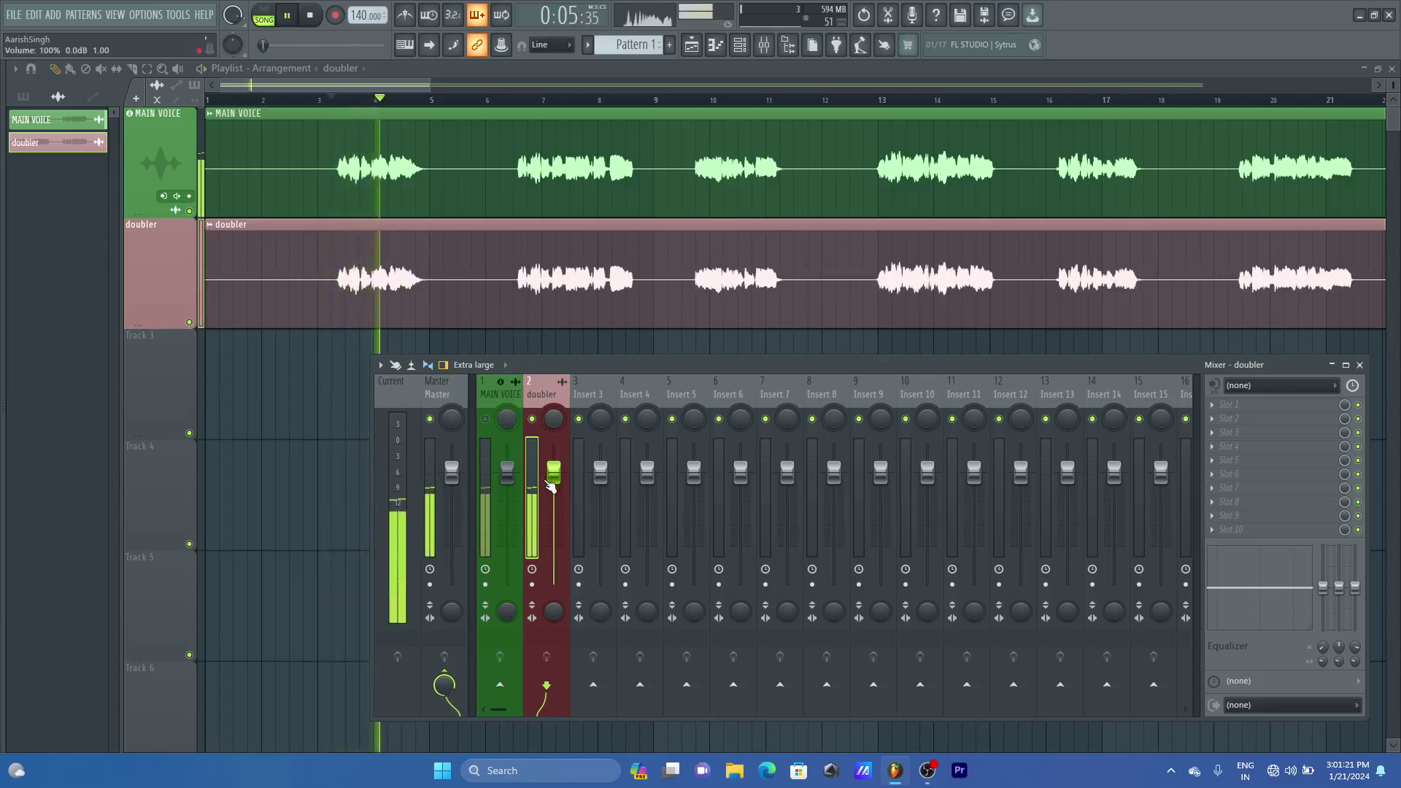
pyautogui.press('space')
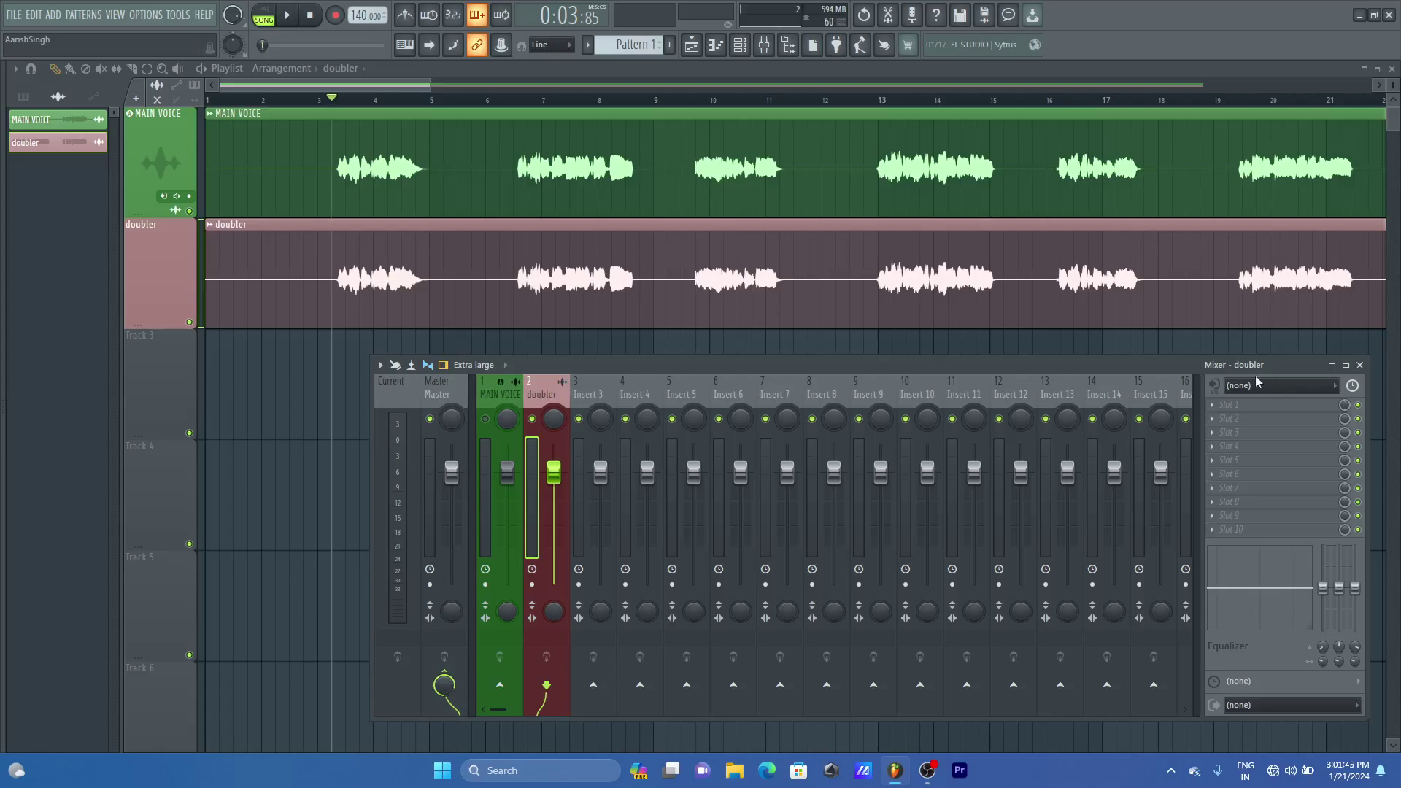
# Load Fruity Stereo Enhancer on the doubler mixer track and move its window clear of the mixer
pyautogui.click(1256, 418)
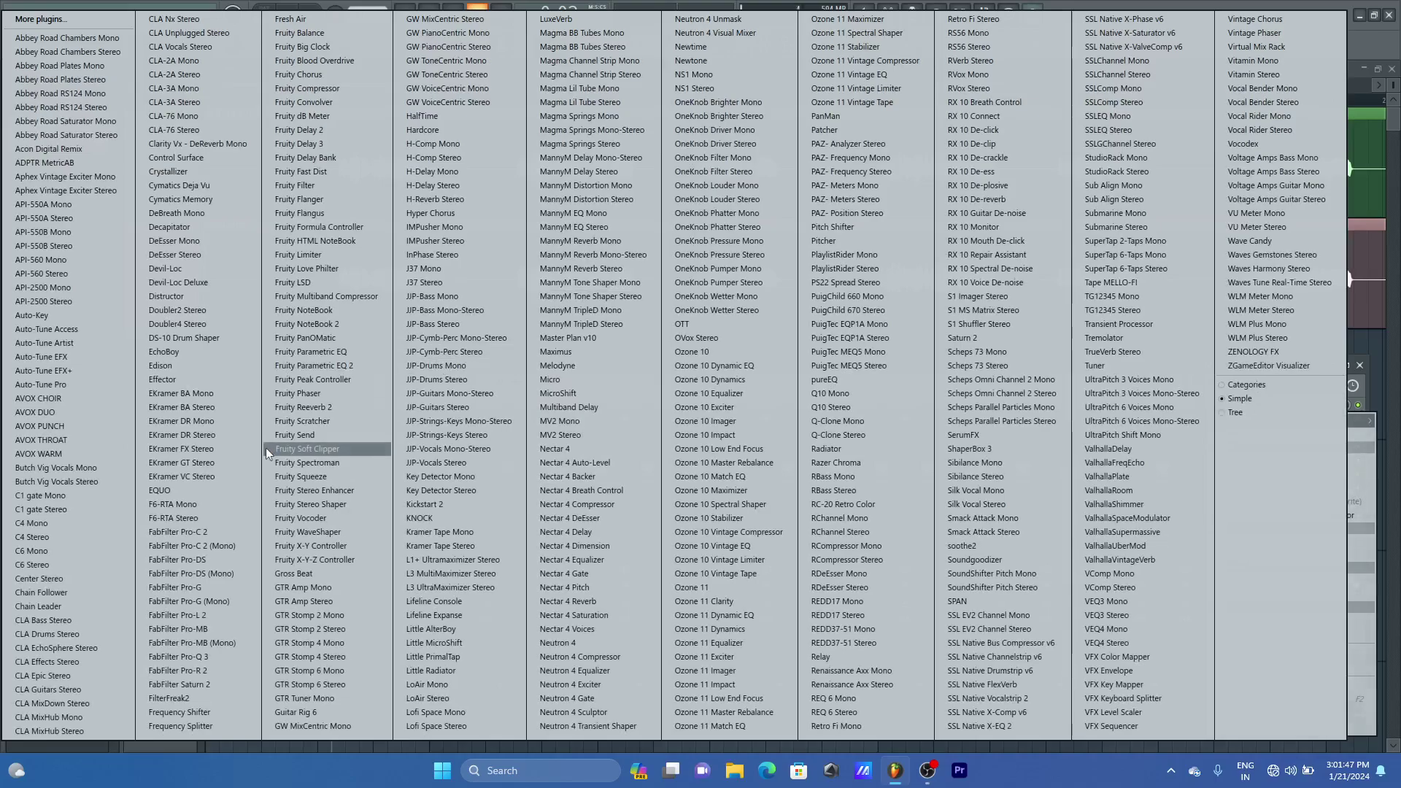
pyautogui.click(334, 493)
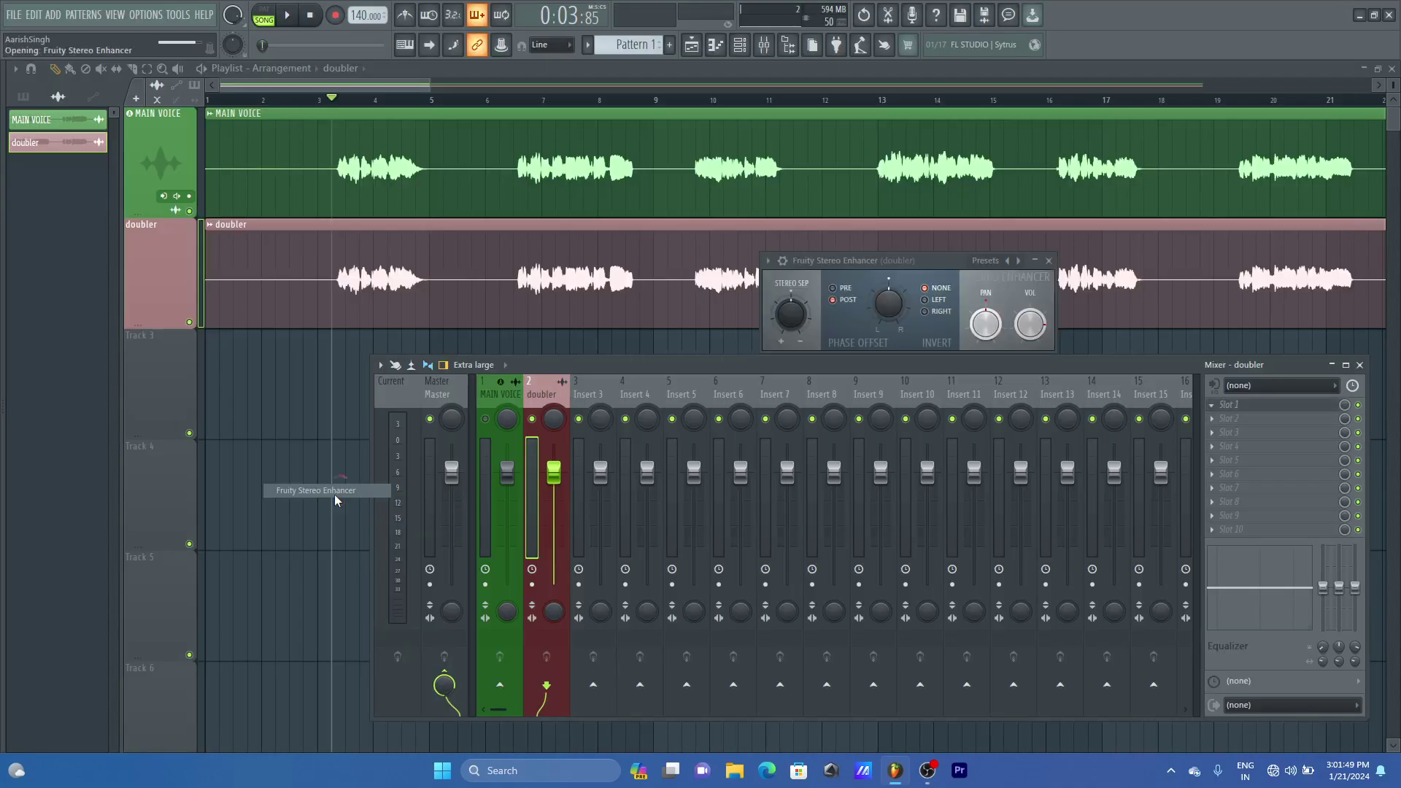
pyautogui.moveTo(916, 260); pyautogui.dragTo(874, 181)
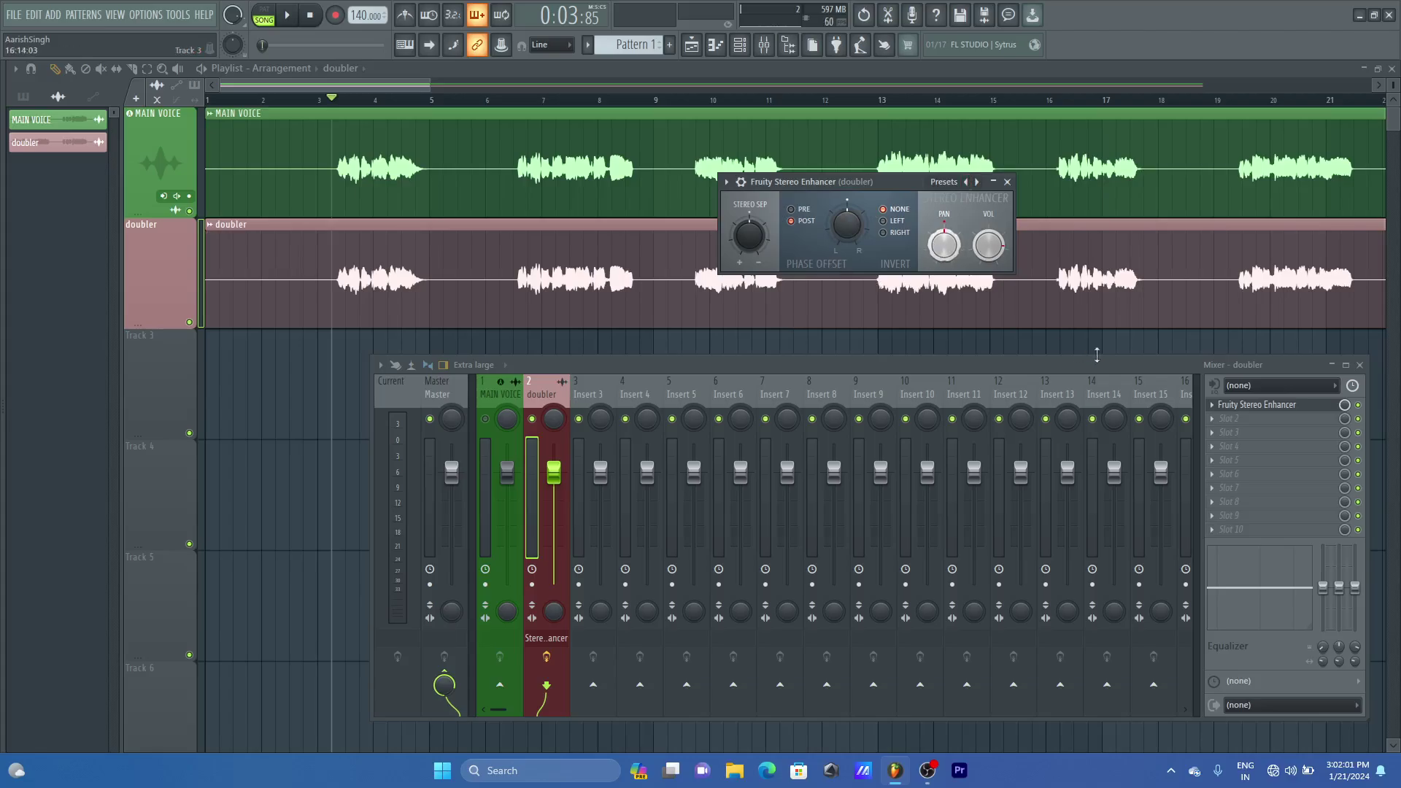
# Load the SPAN analyzer in the doubler's last effect slot and place both plugin windows side by side
pyautogui.click(1253, 537)
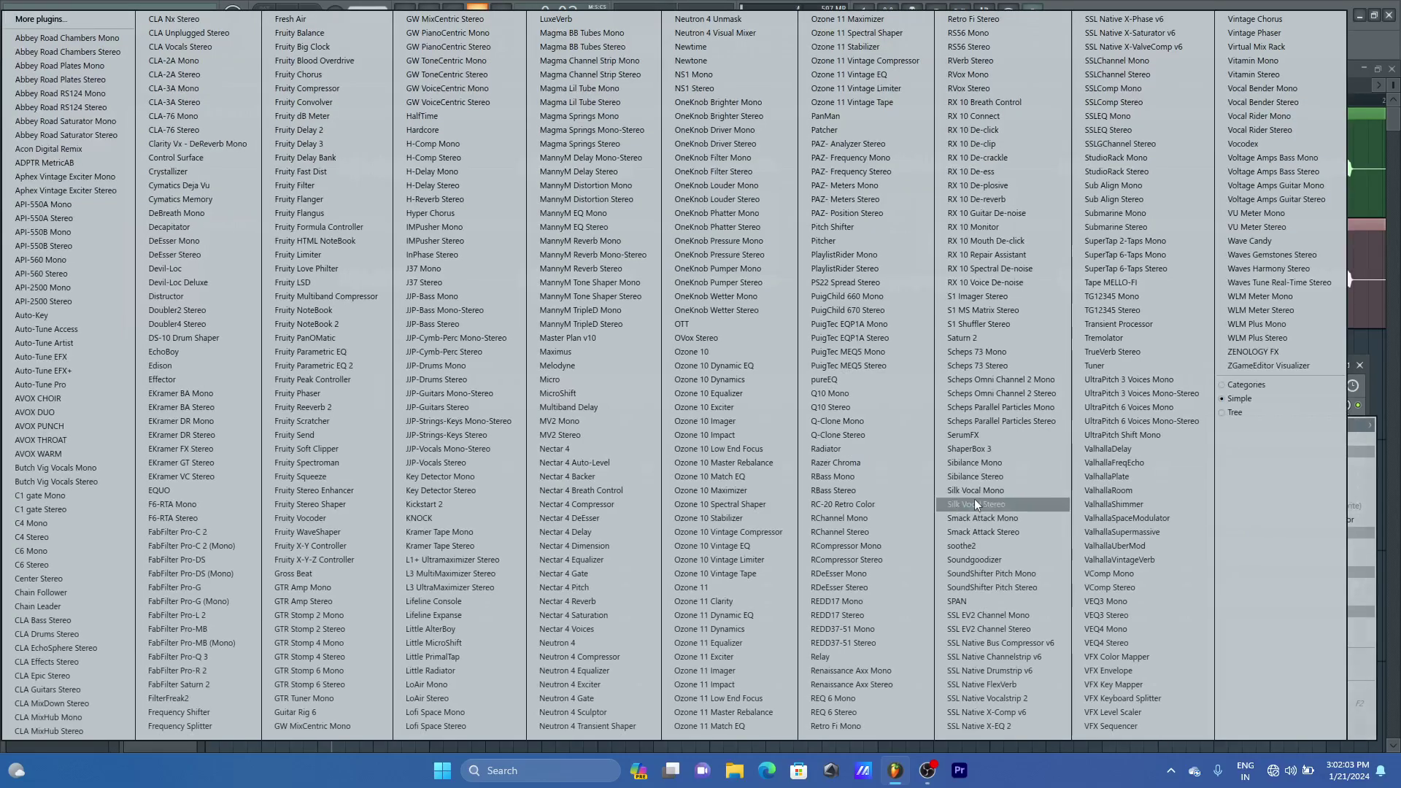
pyautogui.click(979, 606)
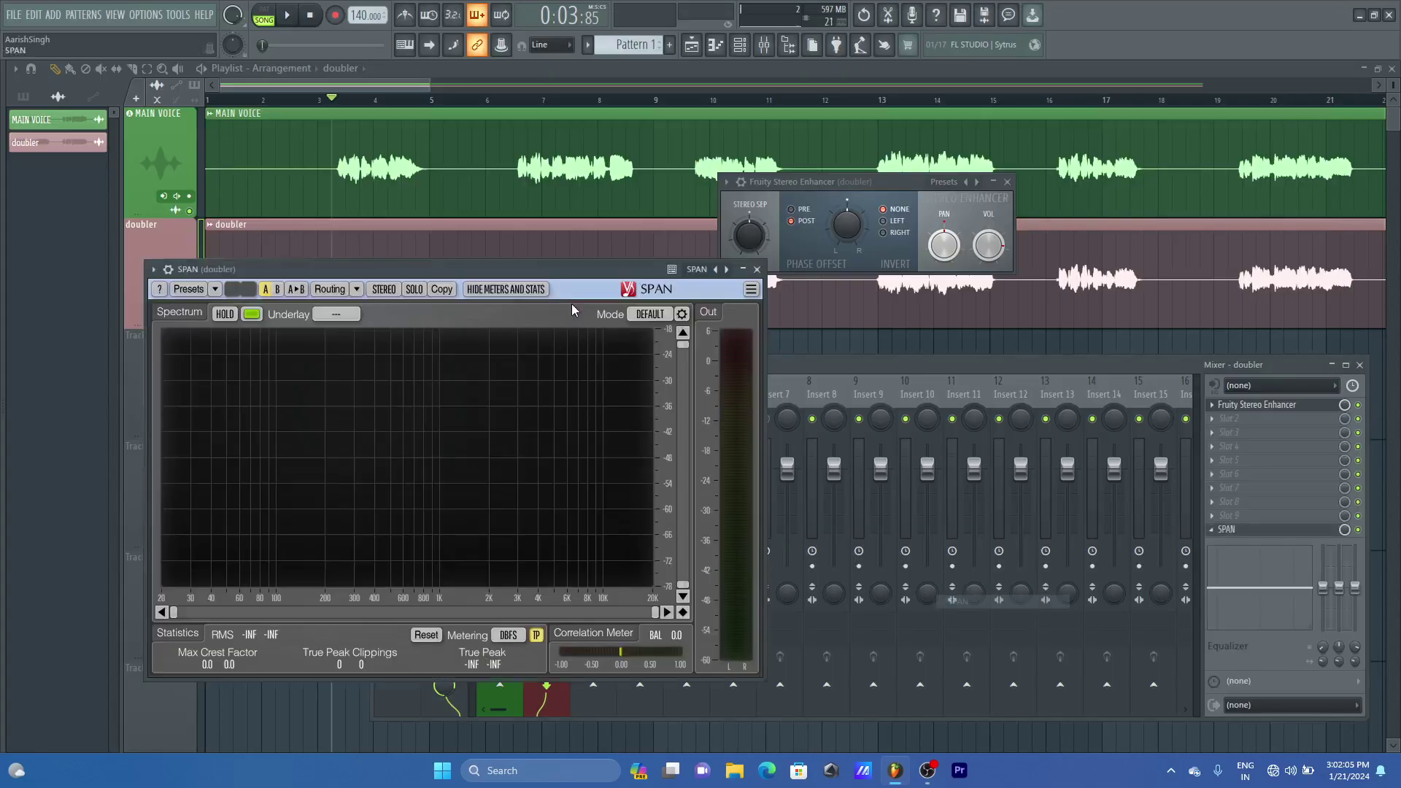
pyautogui.moveTo(531, 265); pyautogui.dragTo(394, 233)
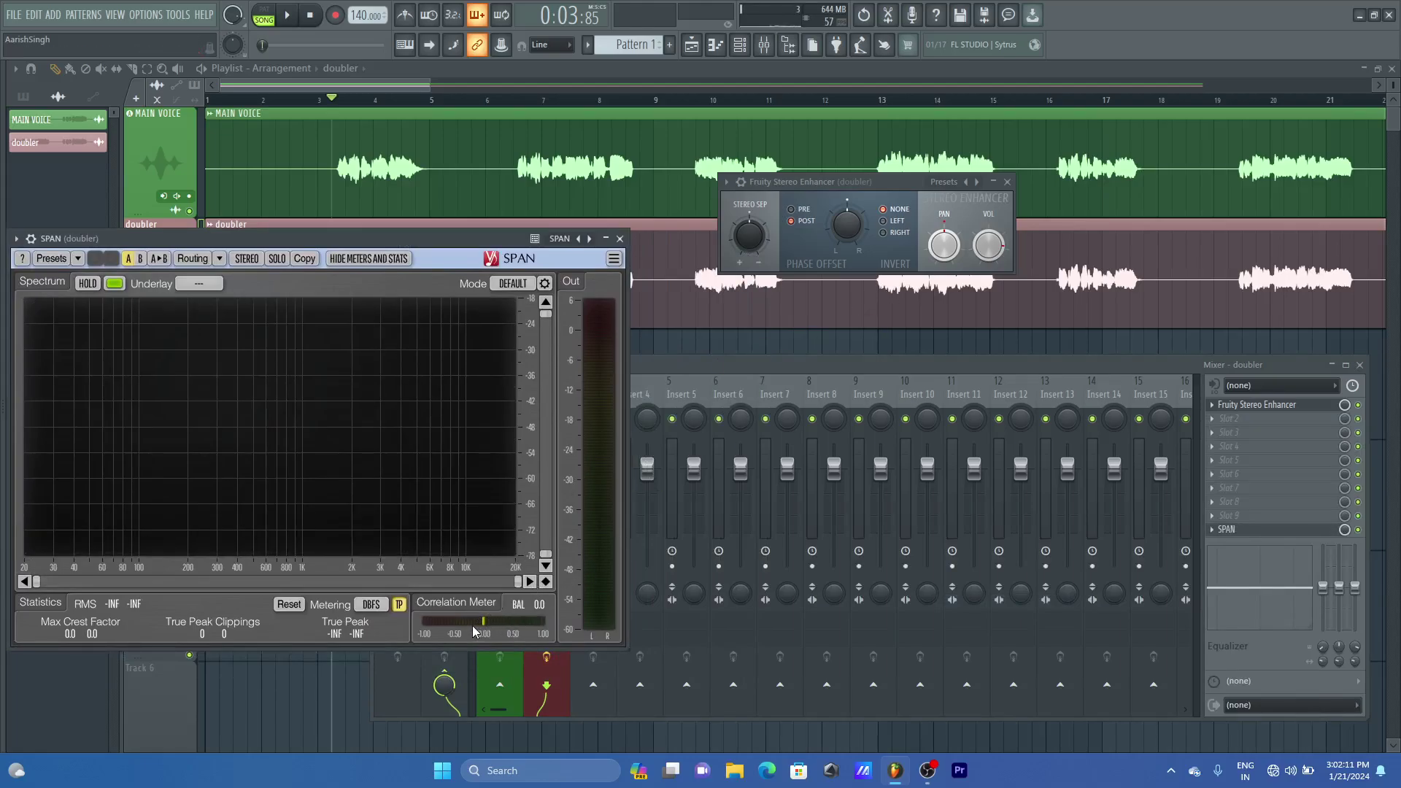
pyautogui.moveTo(885, 184); pyautogui.dragTo(975, 169)
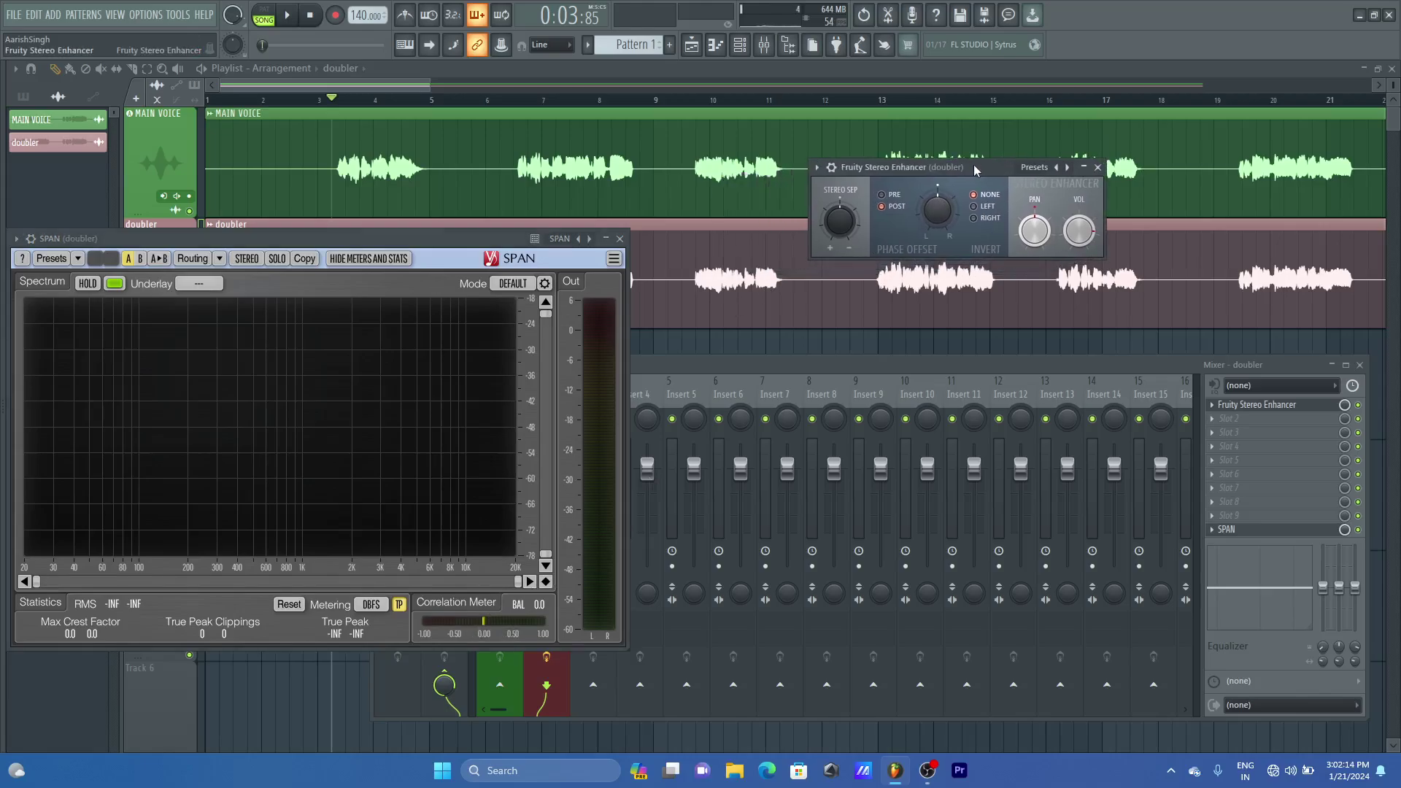
# Try a phase offset of 500 ms left in the Stereo Enhancer and play the doubler through SPAN
pyautogui.moveTo(941, 213); pyautogui.dragTo(941, 208)
pyautogui.rightClick(941, 208)
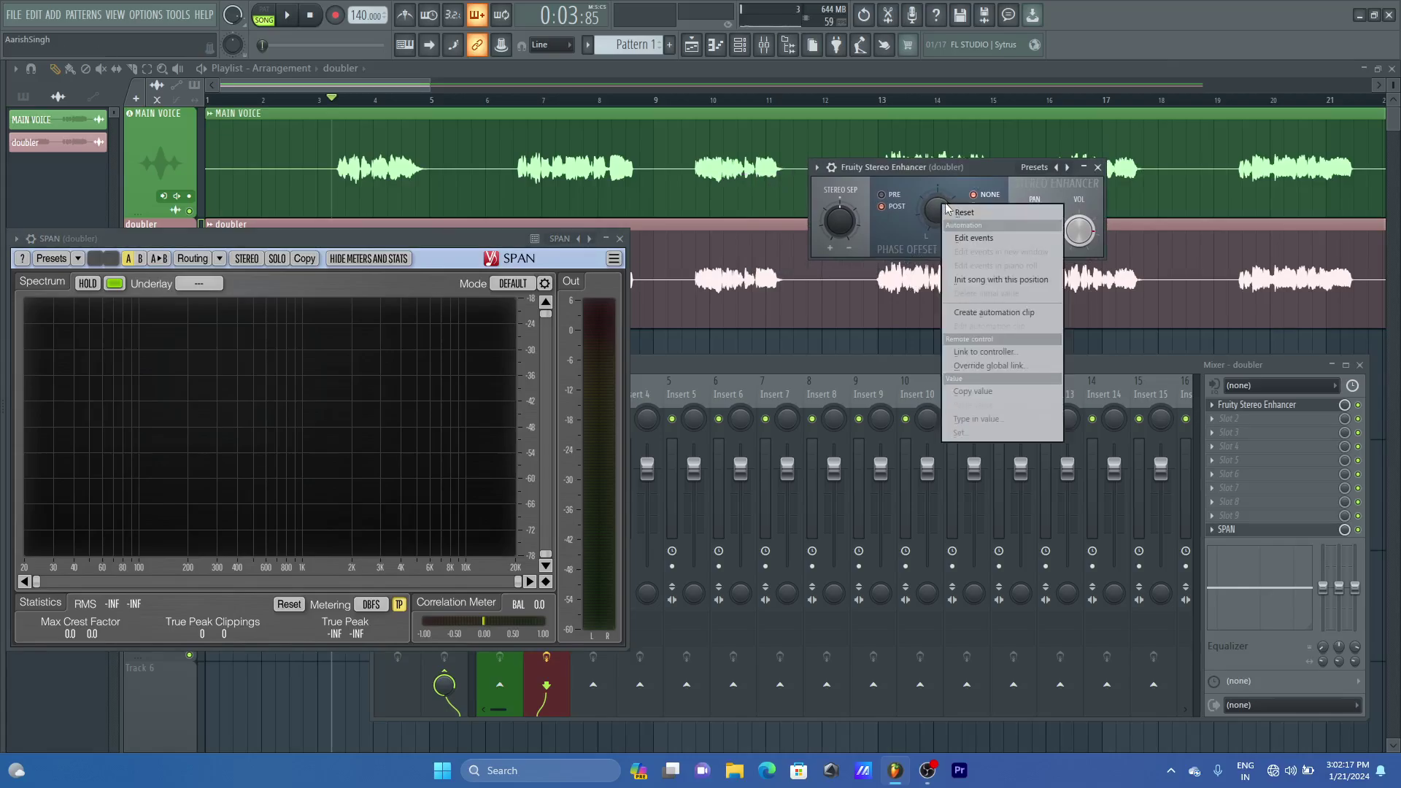
pyautogui.click(943, 212)
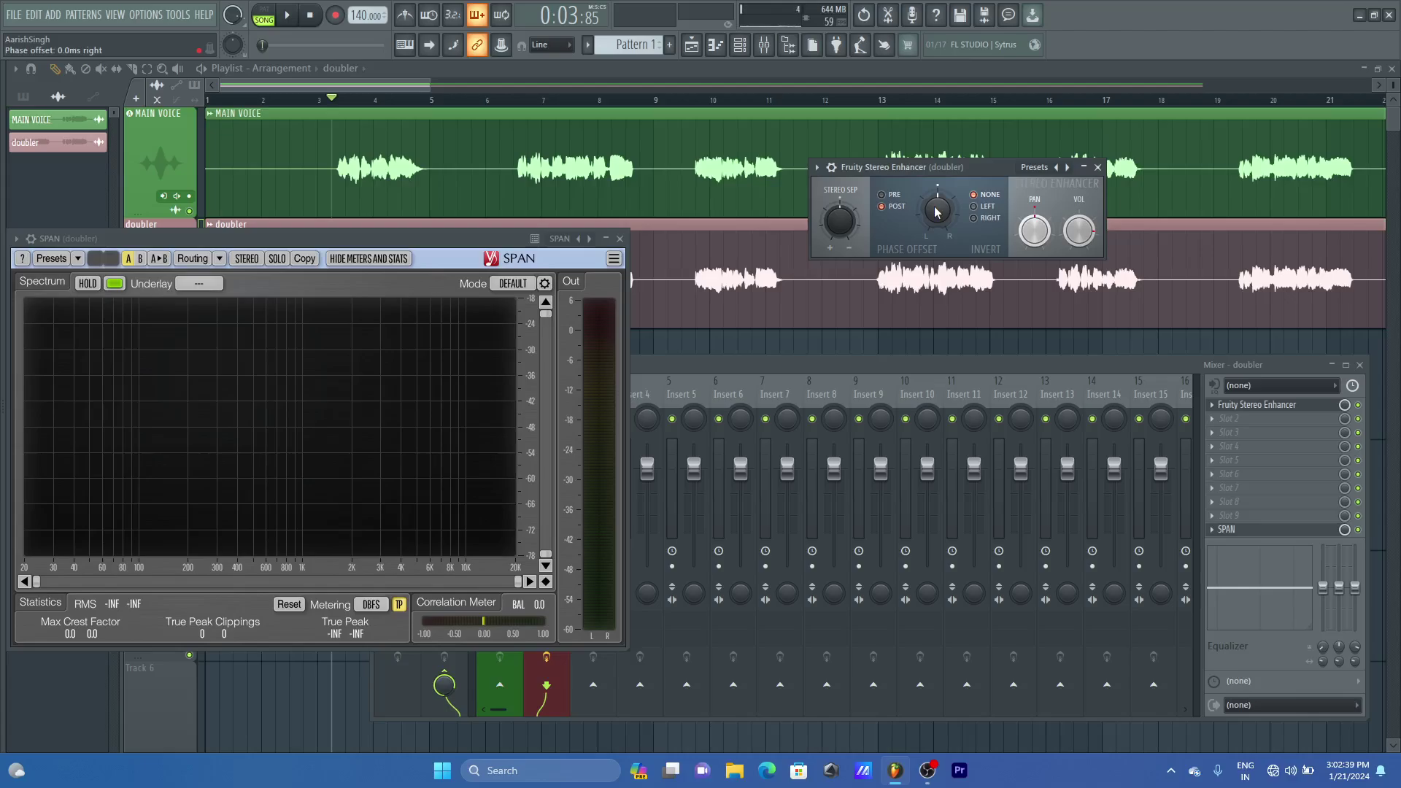
pyautogui.scroll(-5, 936, 212)
pyautogui.press('space')
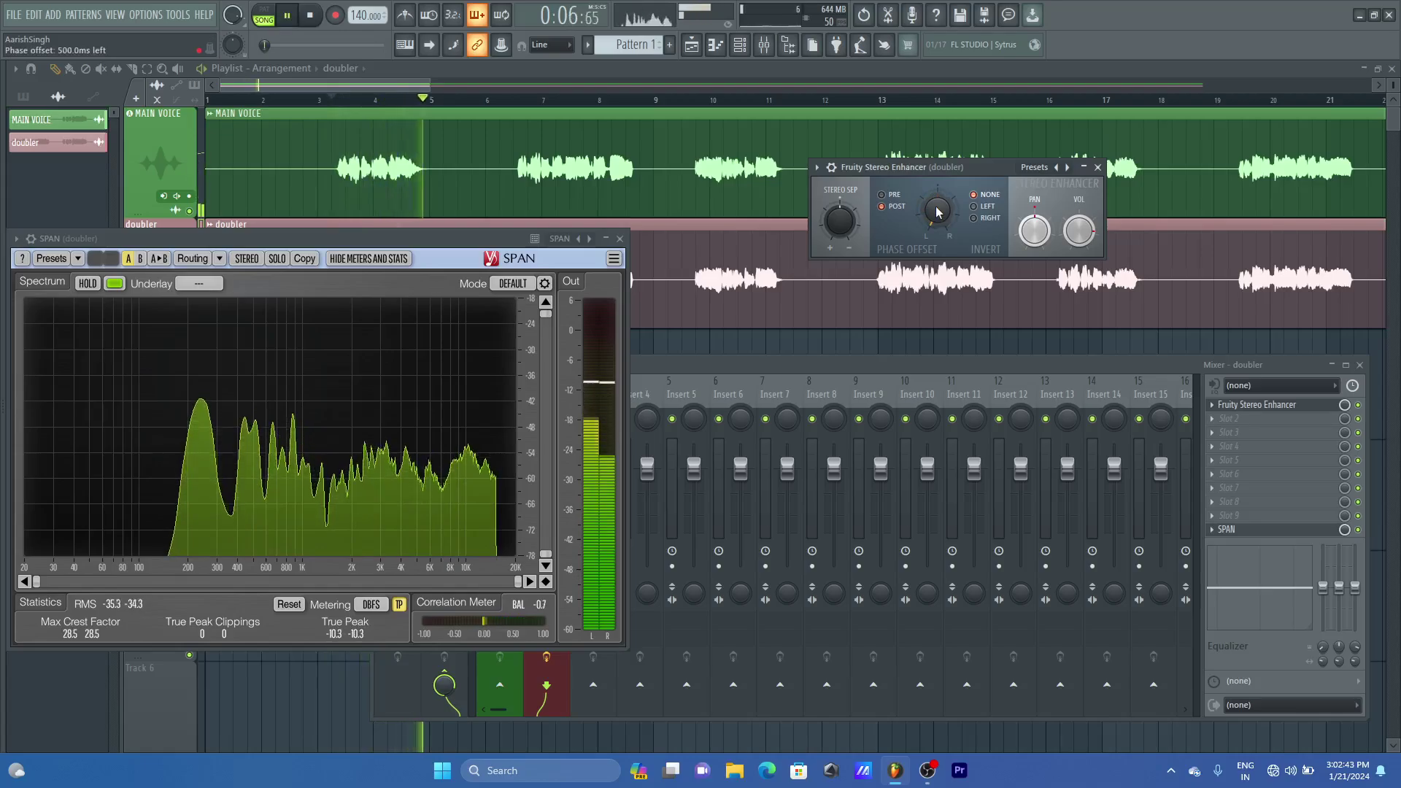
pyautogui.press('space')
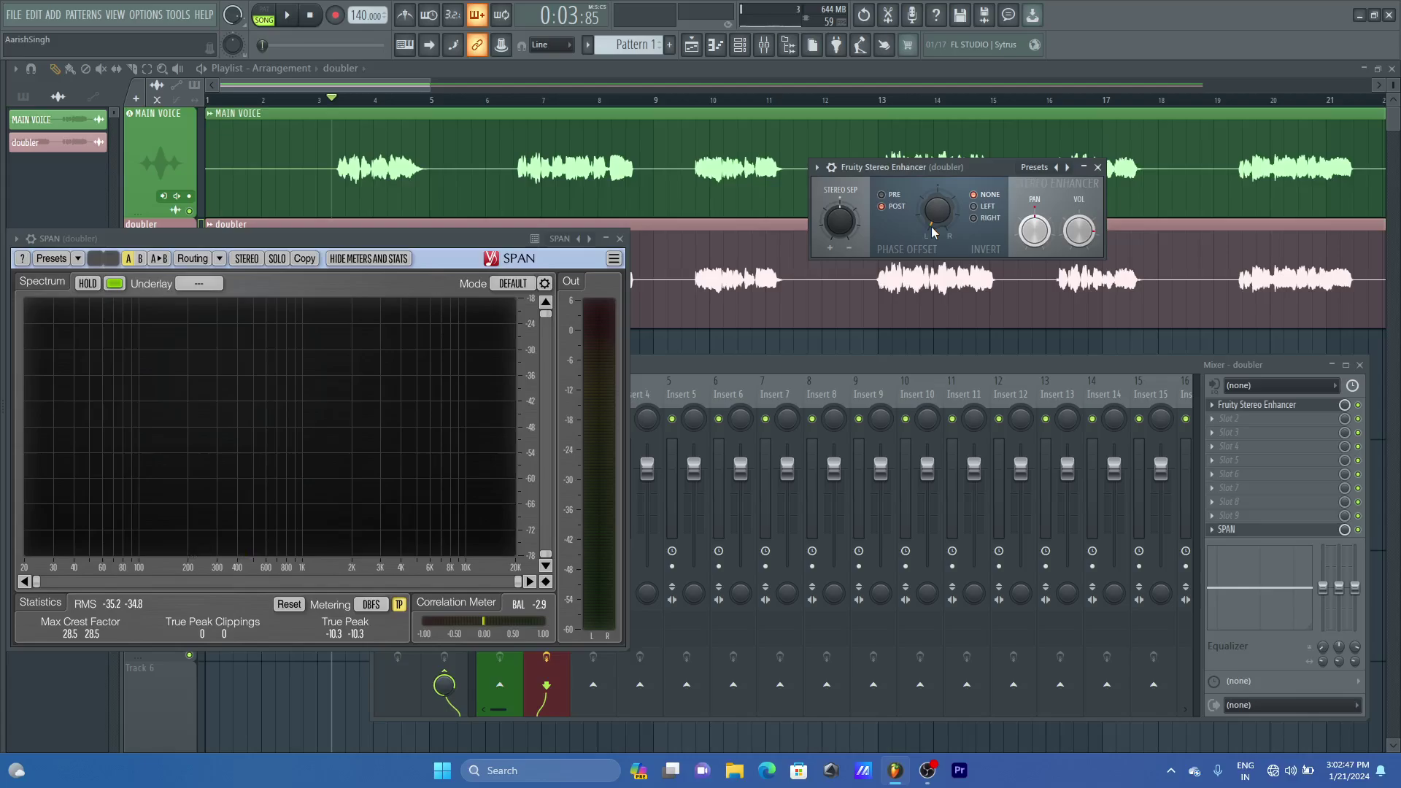
# Try a phase offset of 0.3 ms left and play the doubler while watching SPAN's correlation meter
pyautogui.scroll(-2, 931, 226)
pyautogui.press('space')
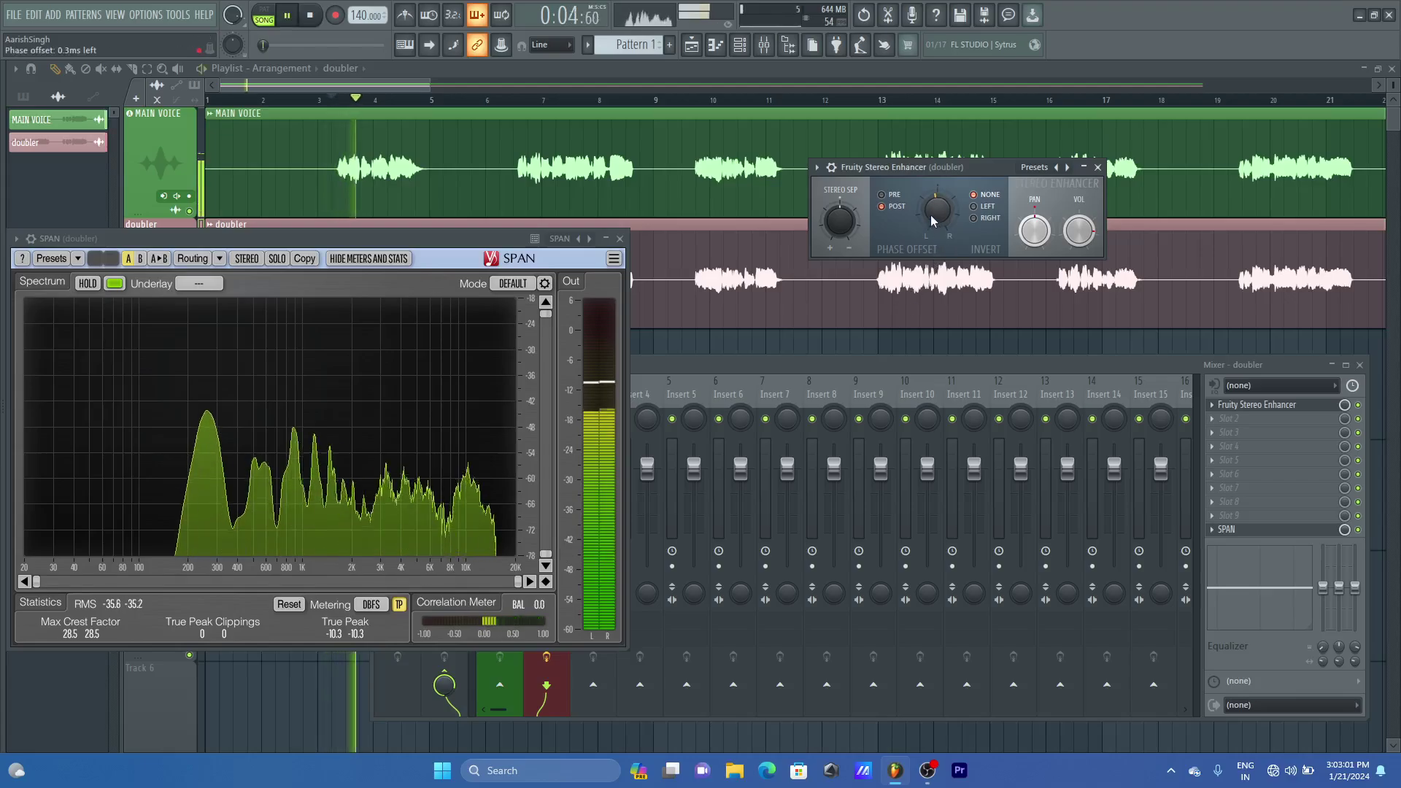
pyautogui.scroll(-3, 930, 214)
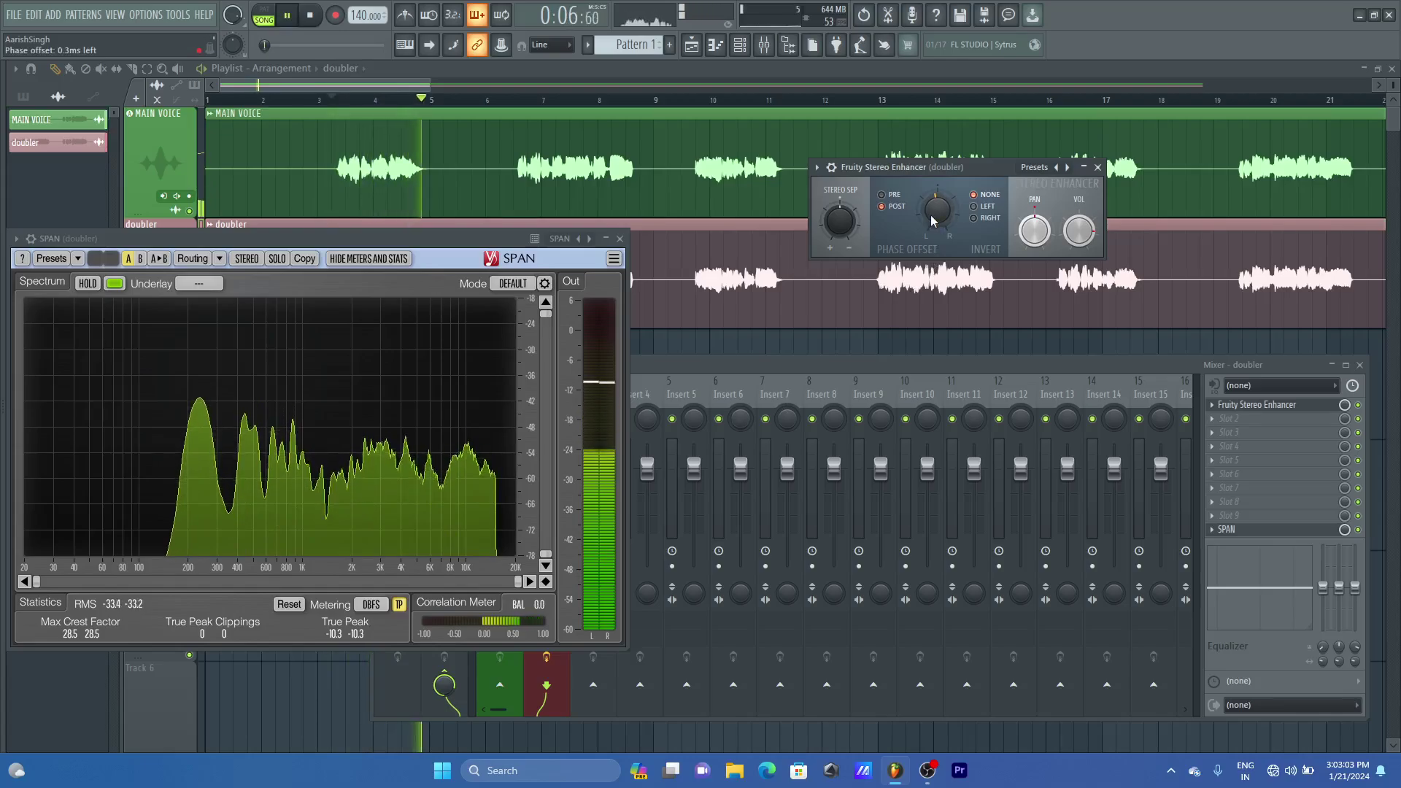
pyautogui.press('space')
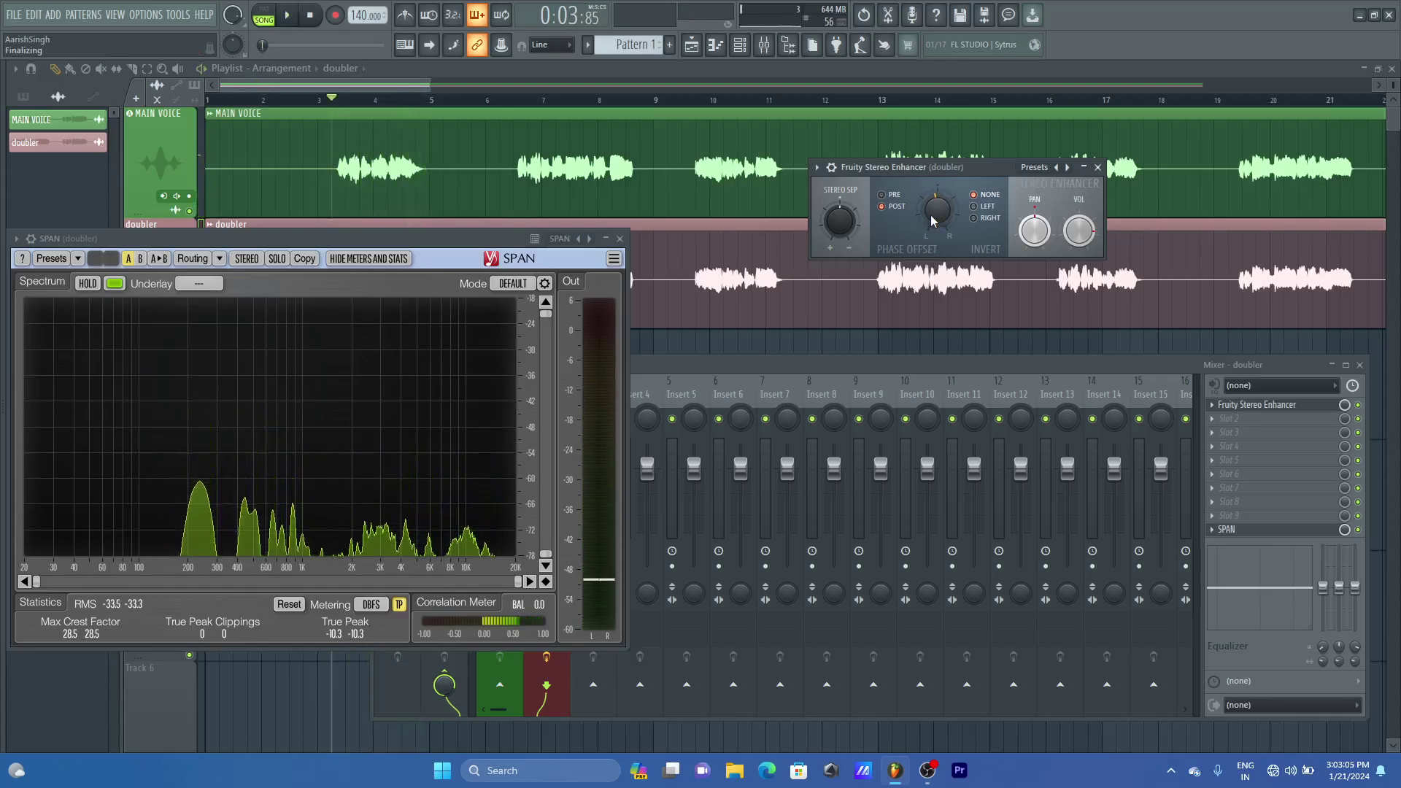
# Set the Stereo Enhancer's phase offset to 0.7 ms left while playing back the doubler
pyautogui.press('space')
pyautogui.scroll(-4, 930, 214)
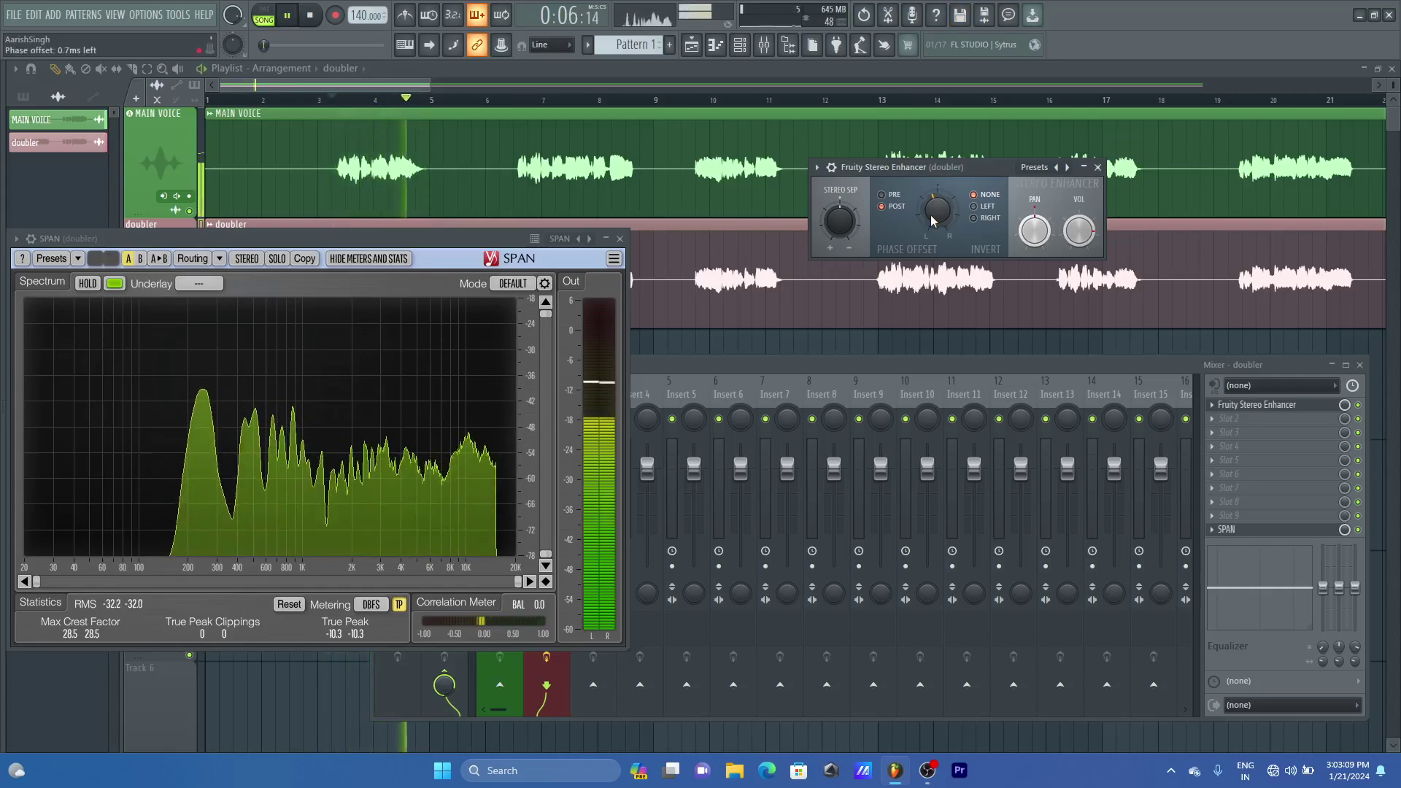
pyautogui.press('space')
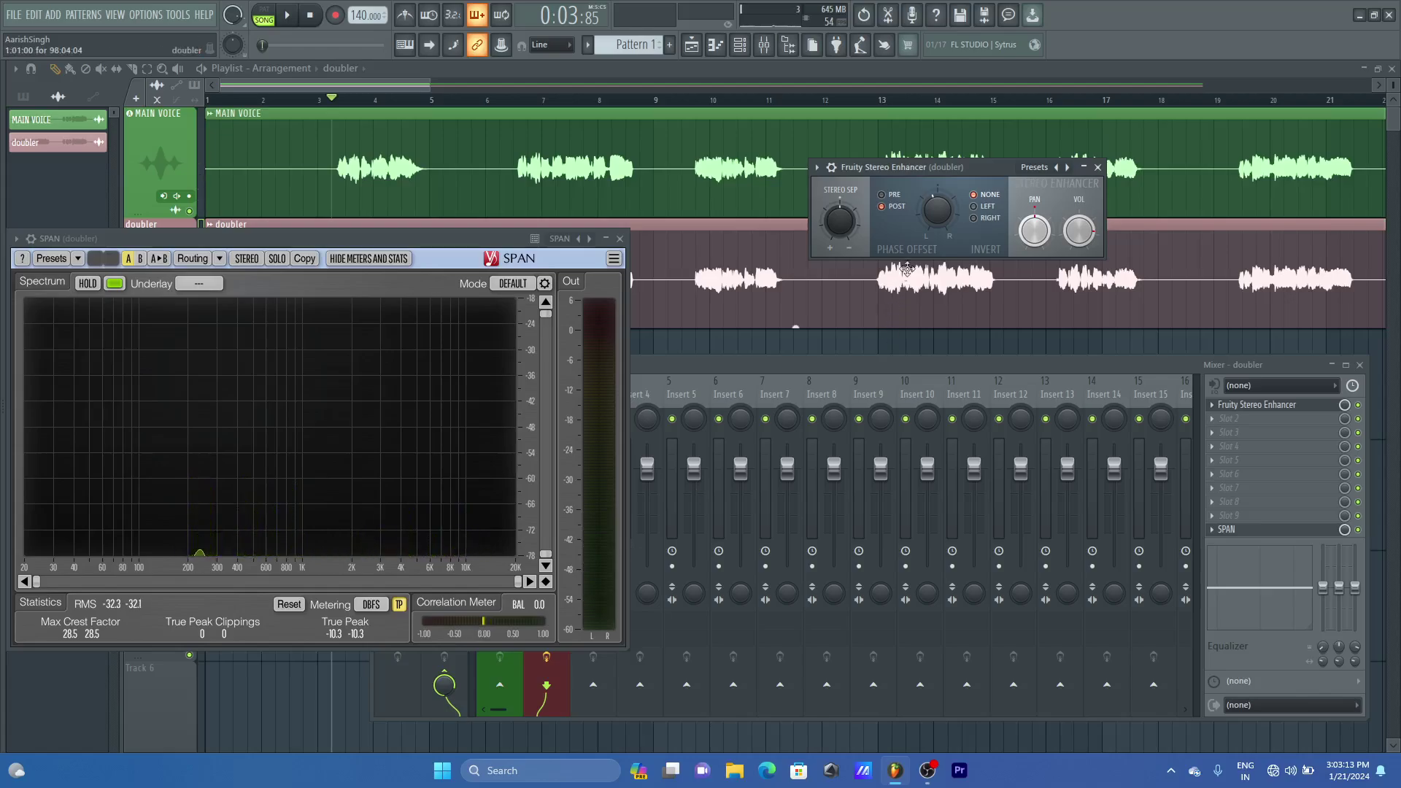
# Try a phase offset of 1.3 ms left in the Stereo Enhancer and play the doubler while watching SPAN's correlation meter
pyautogui.press('space')
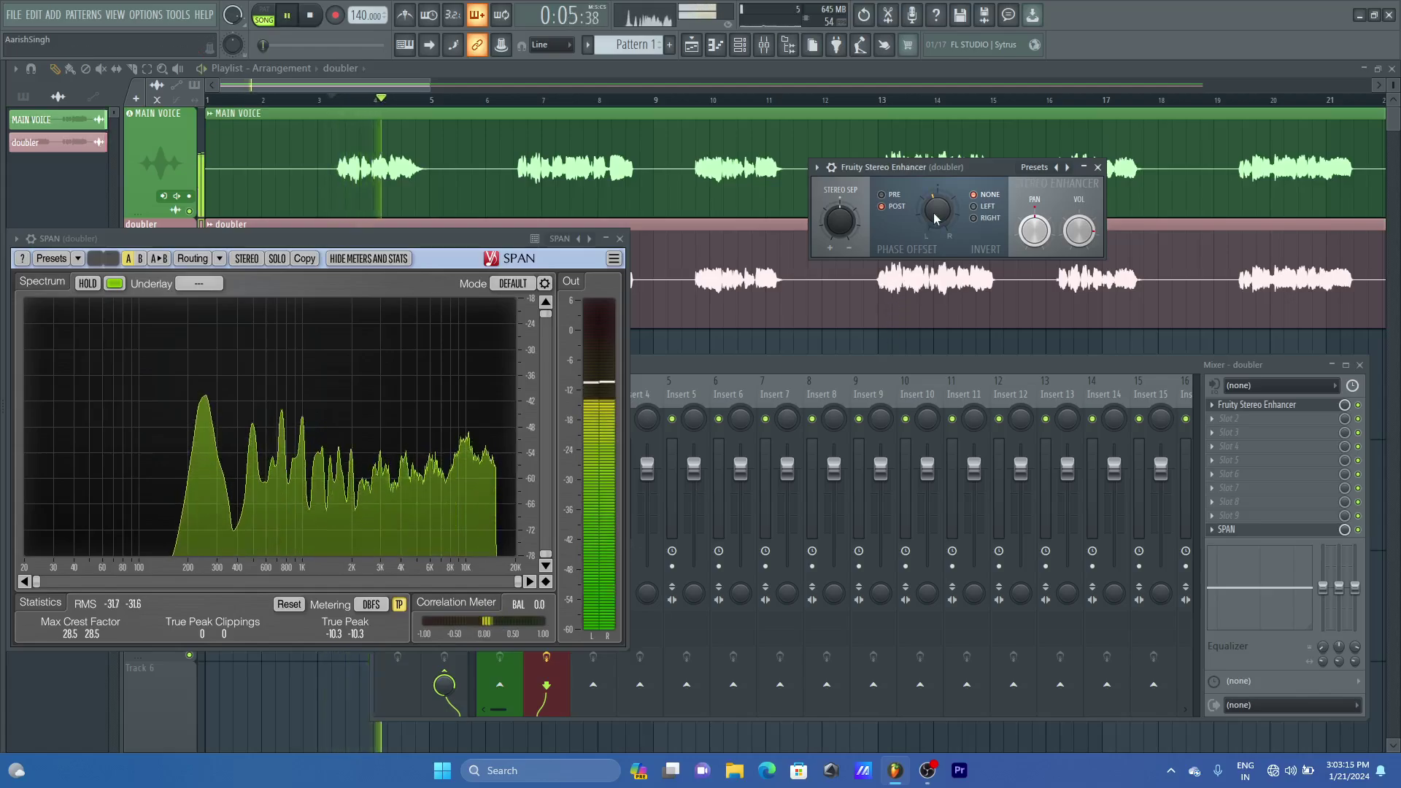
pyautogui.press('space')
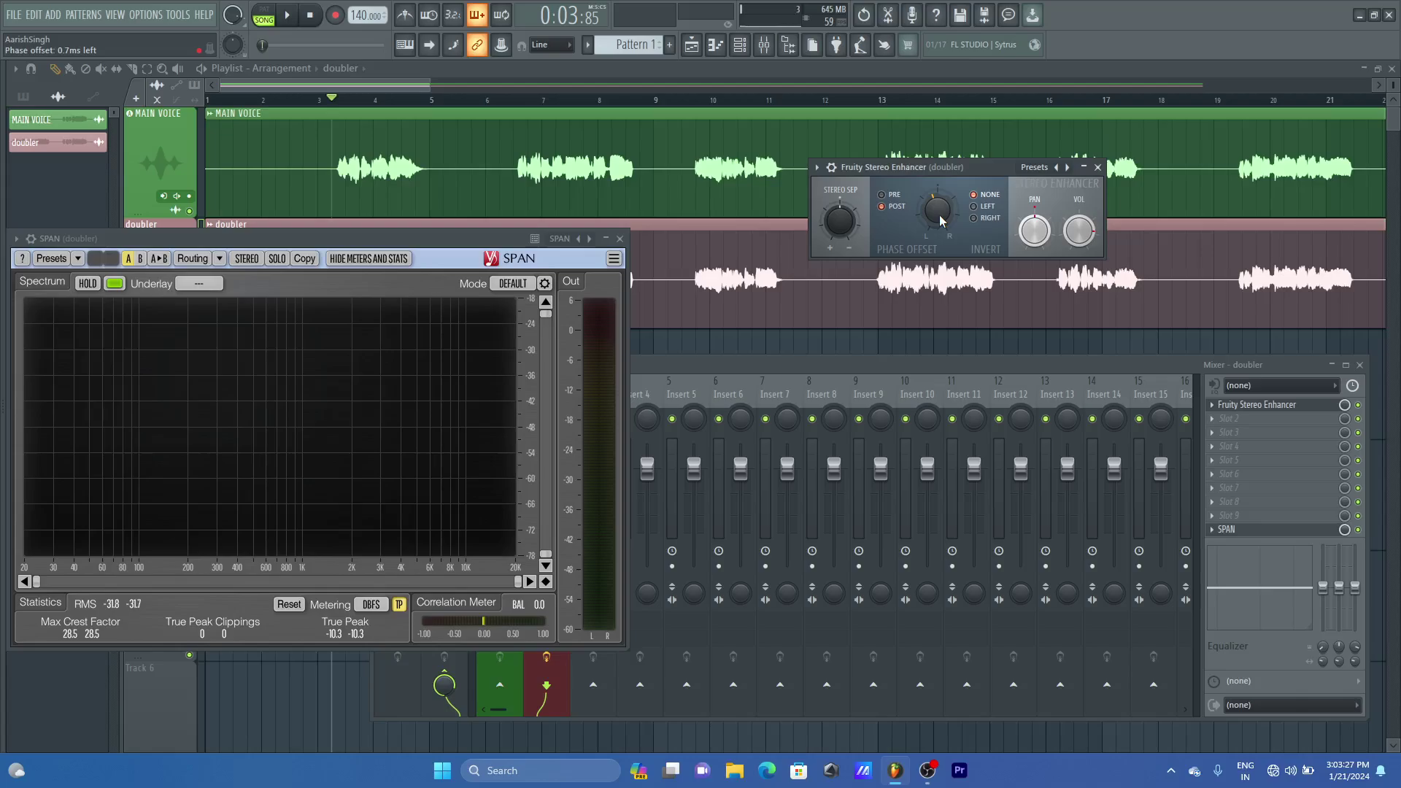
pyautogui.press('space')
pyautogui.scroll(-2, 939, 221)
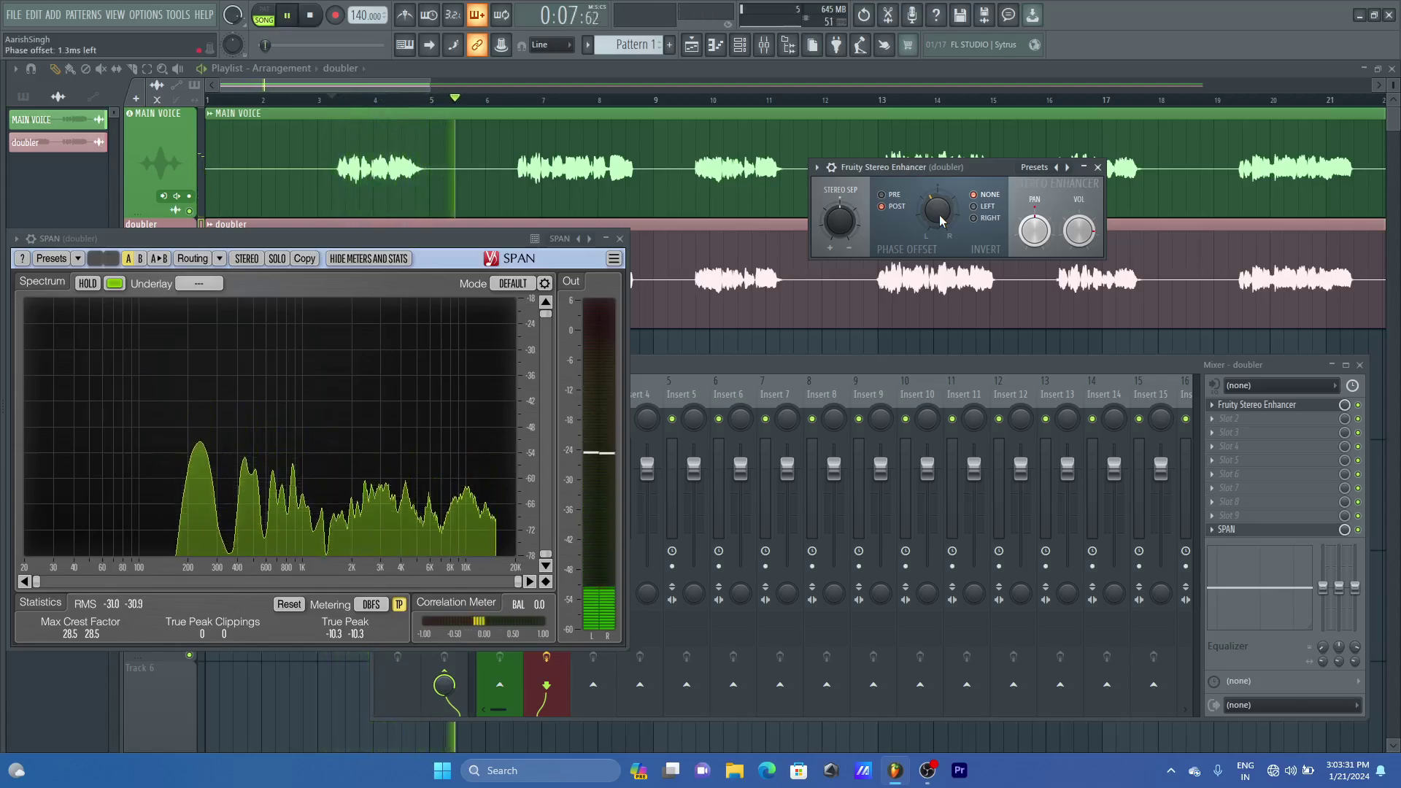
pyautogui.press('space')
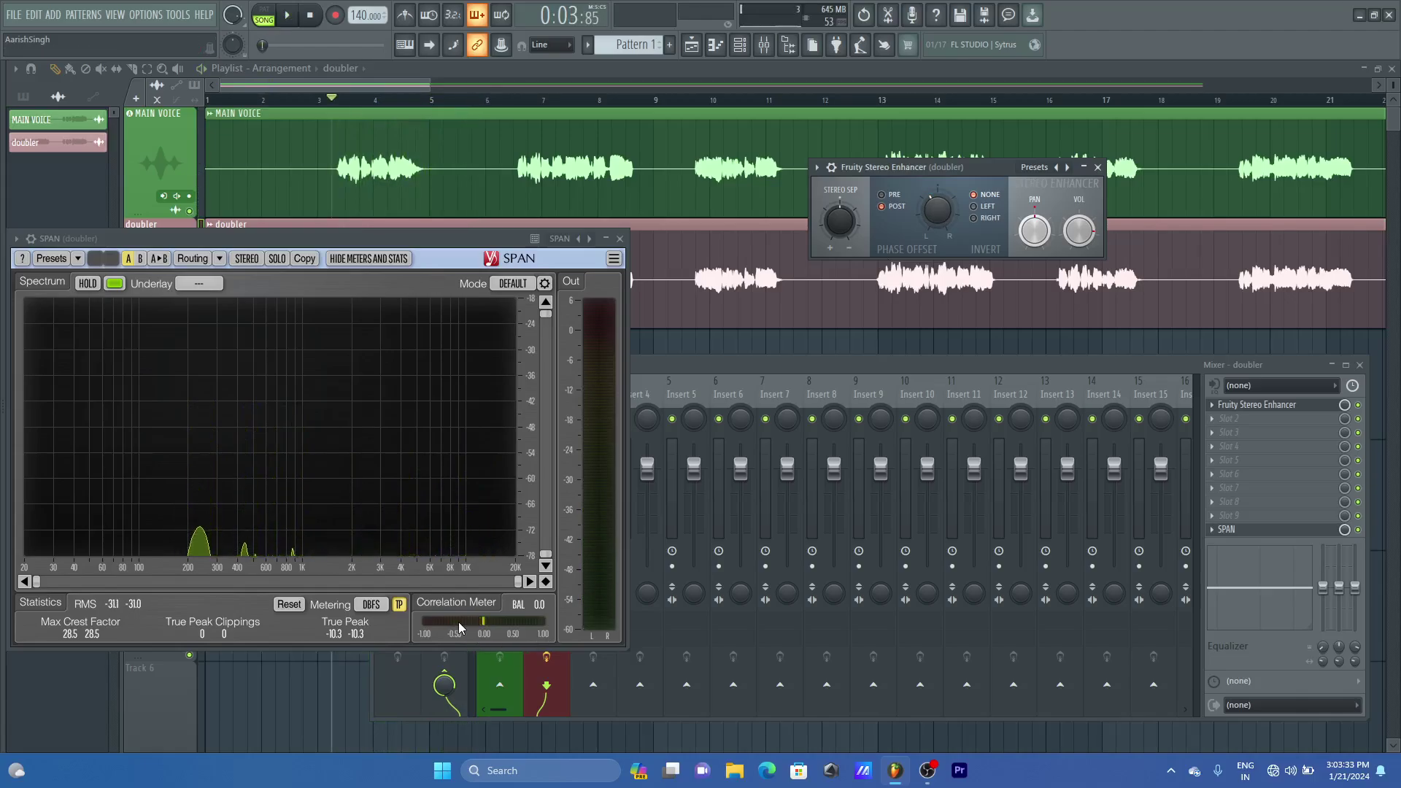
pyautogui.press('space')
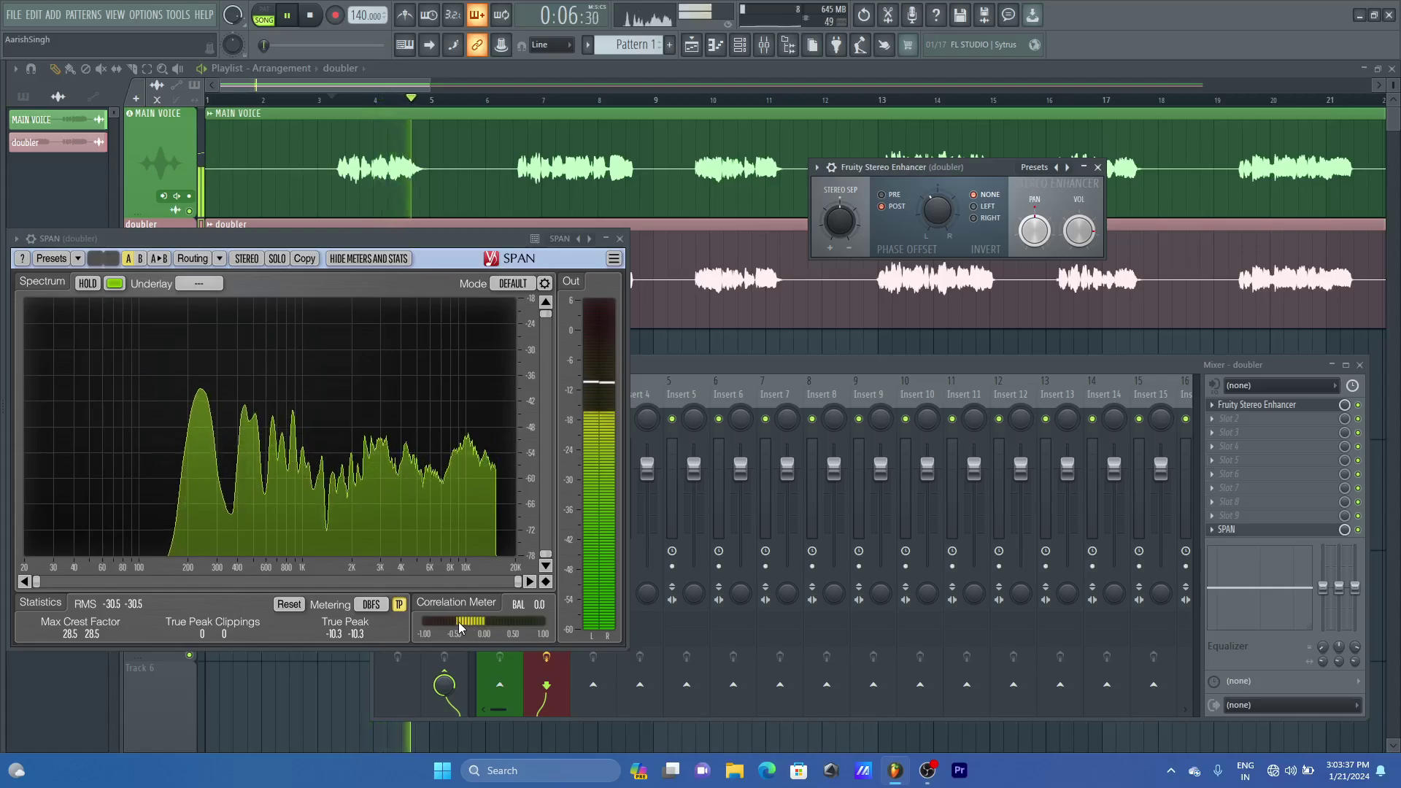
pyautogui.press('space')
# Try a changed stereo separation on the doubler's mixer track during playback and reset it to its original setting
pyautogui.click(653, 368)
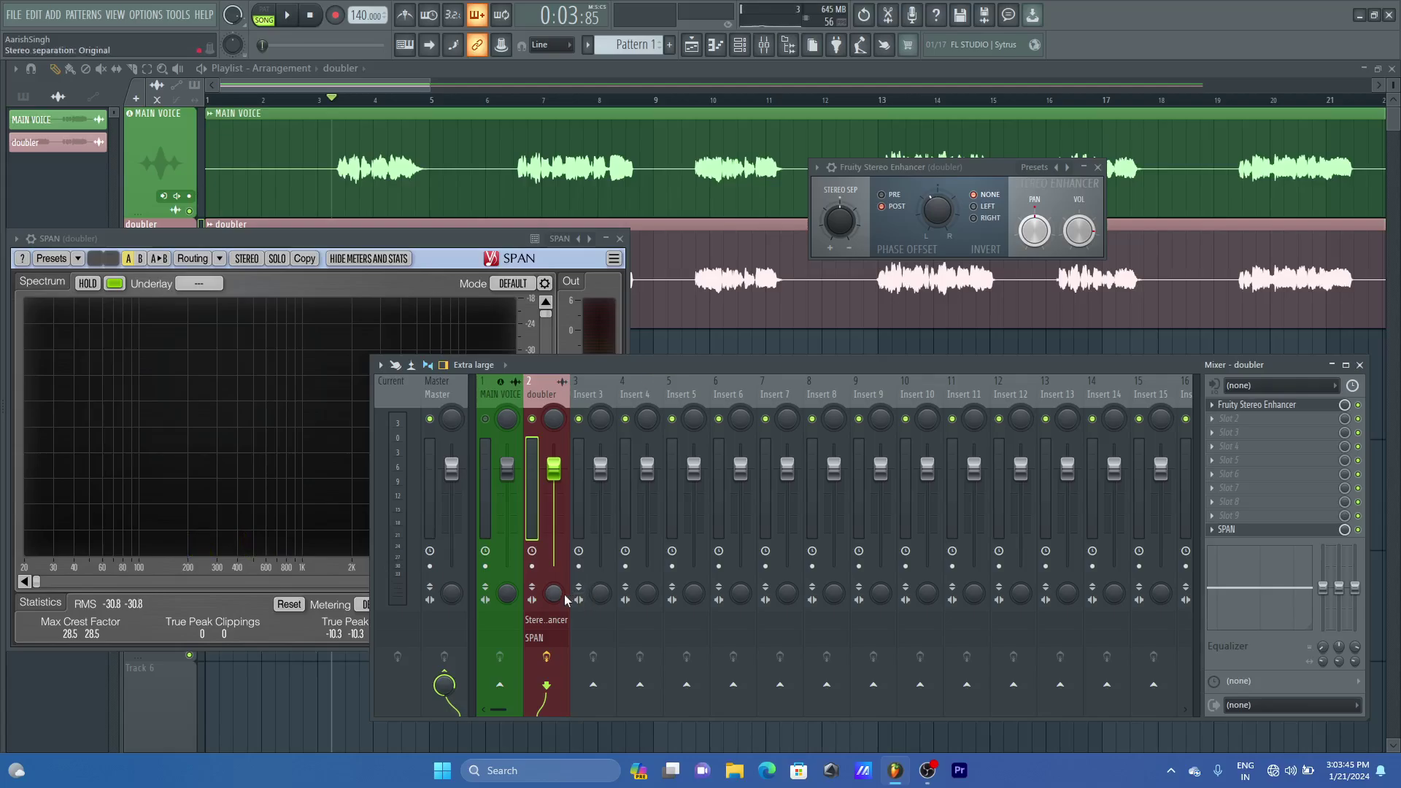
pyautogui.moveTo(553, 592); pyautogui.dragTo(553, 584)
pyautogui.press('space')
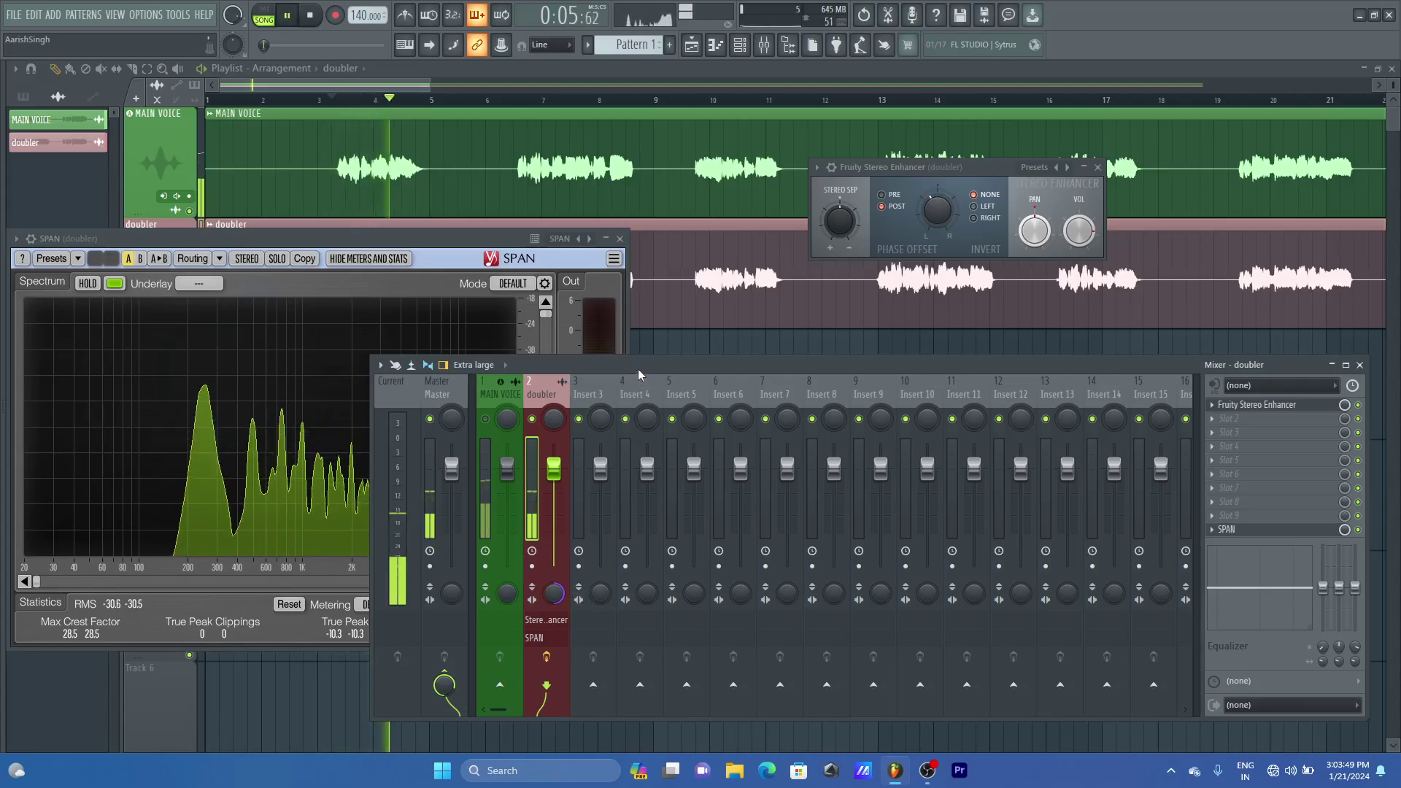
pyautogui.press('space')
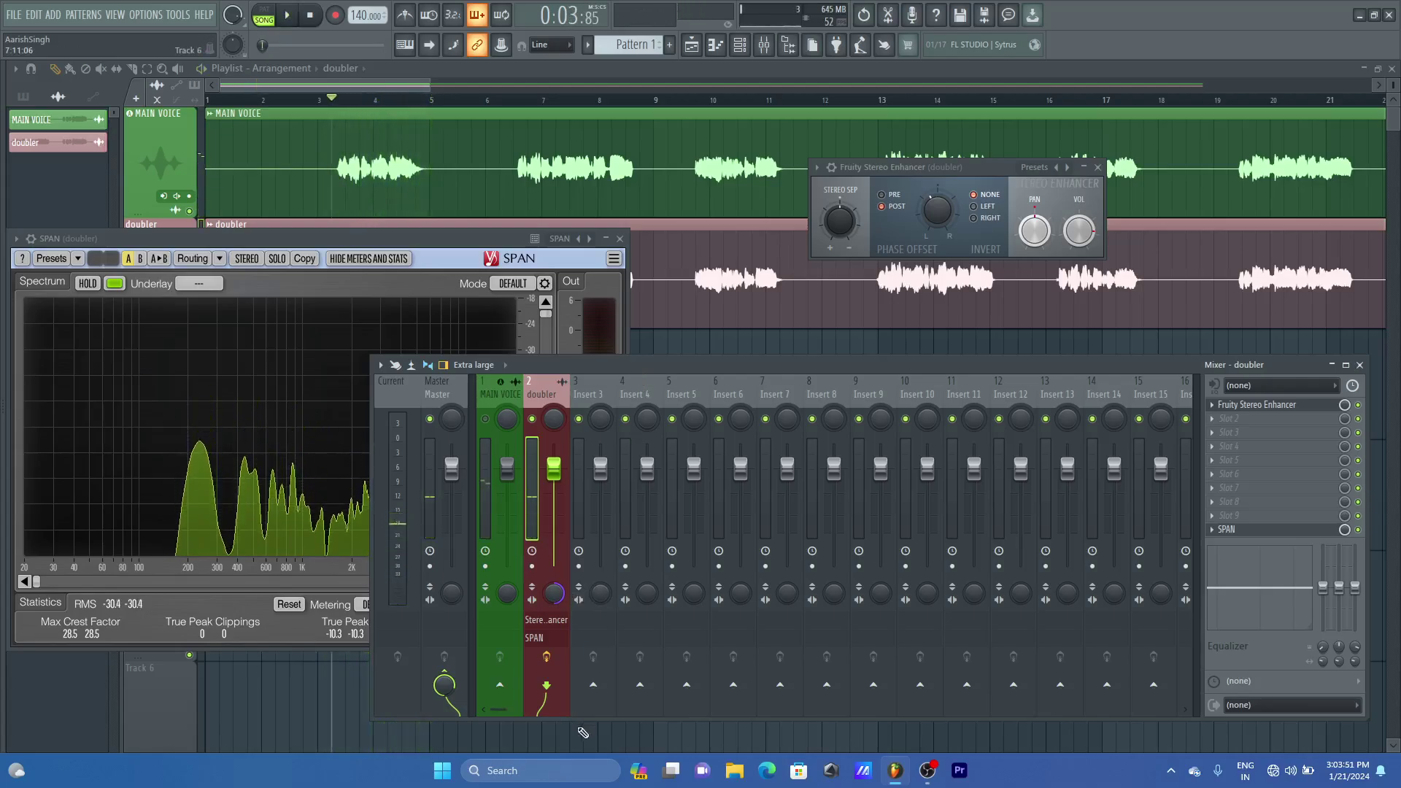
pyautogui.rightClick(553, 592)
pyautogui.click(584, 510)
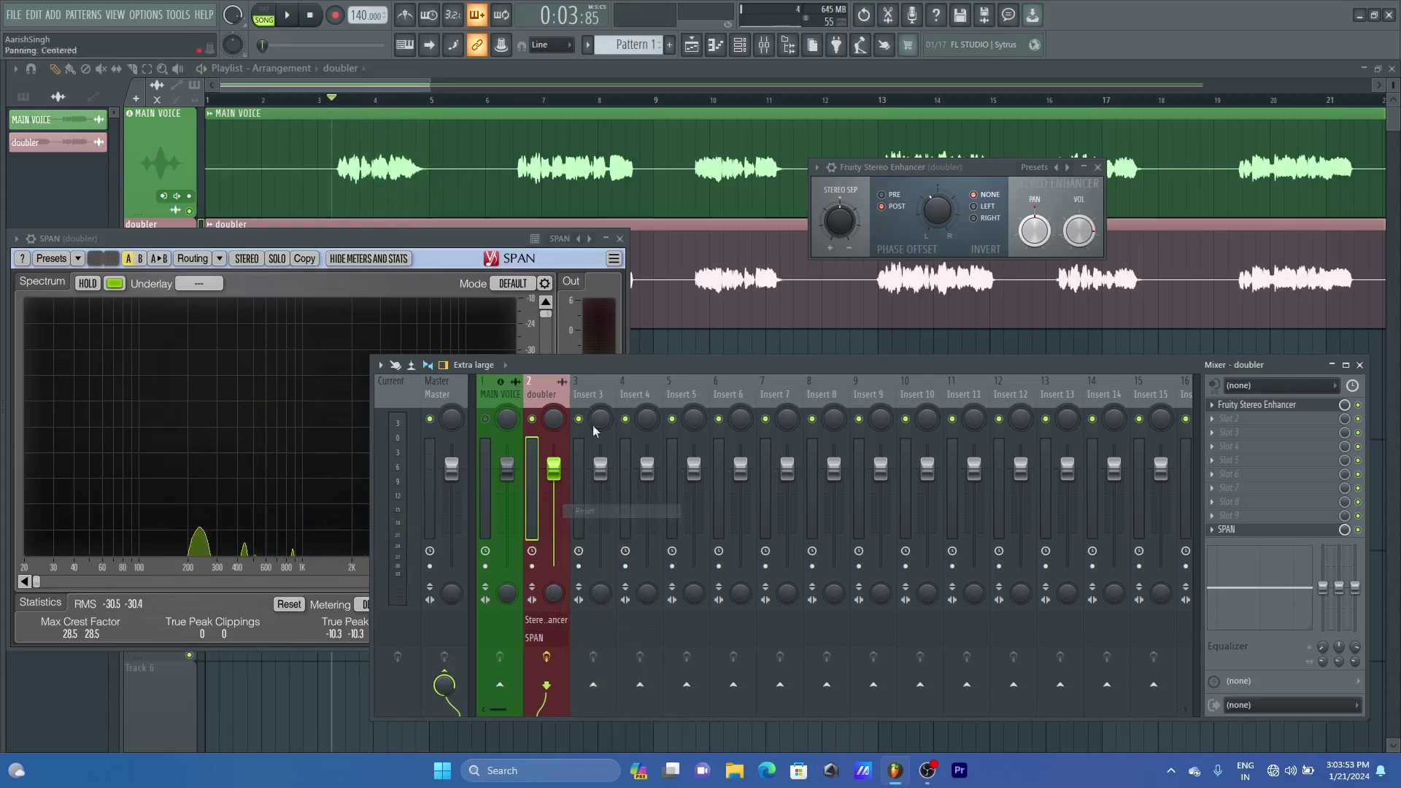
# Try a phase offset of 2.3 ms left in the Stereo Enhancer while playing the doubler through SPAN
pyautogui.click(487, 246)
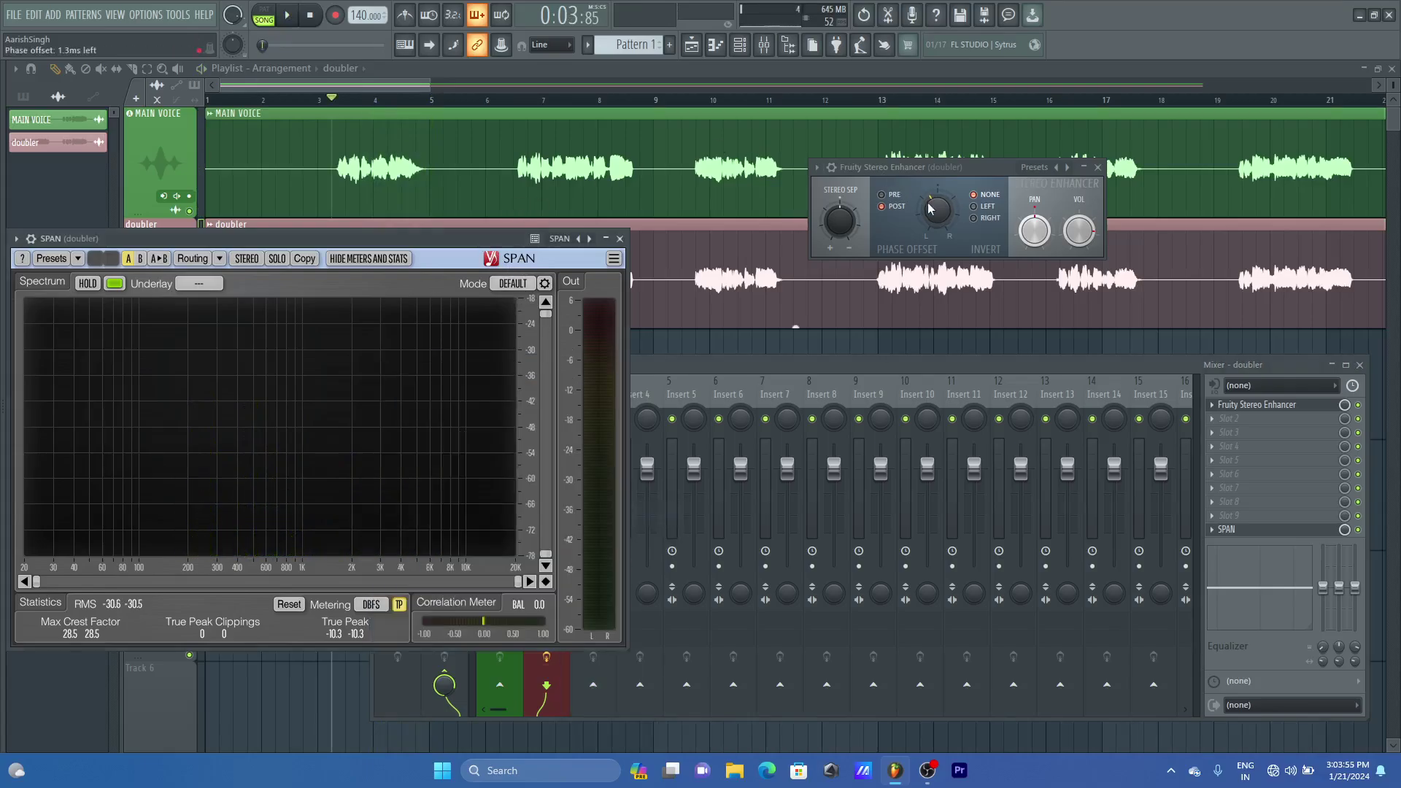
pyautogui.press('space')
pyautogui.scroll(1, 928, 208)
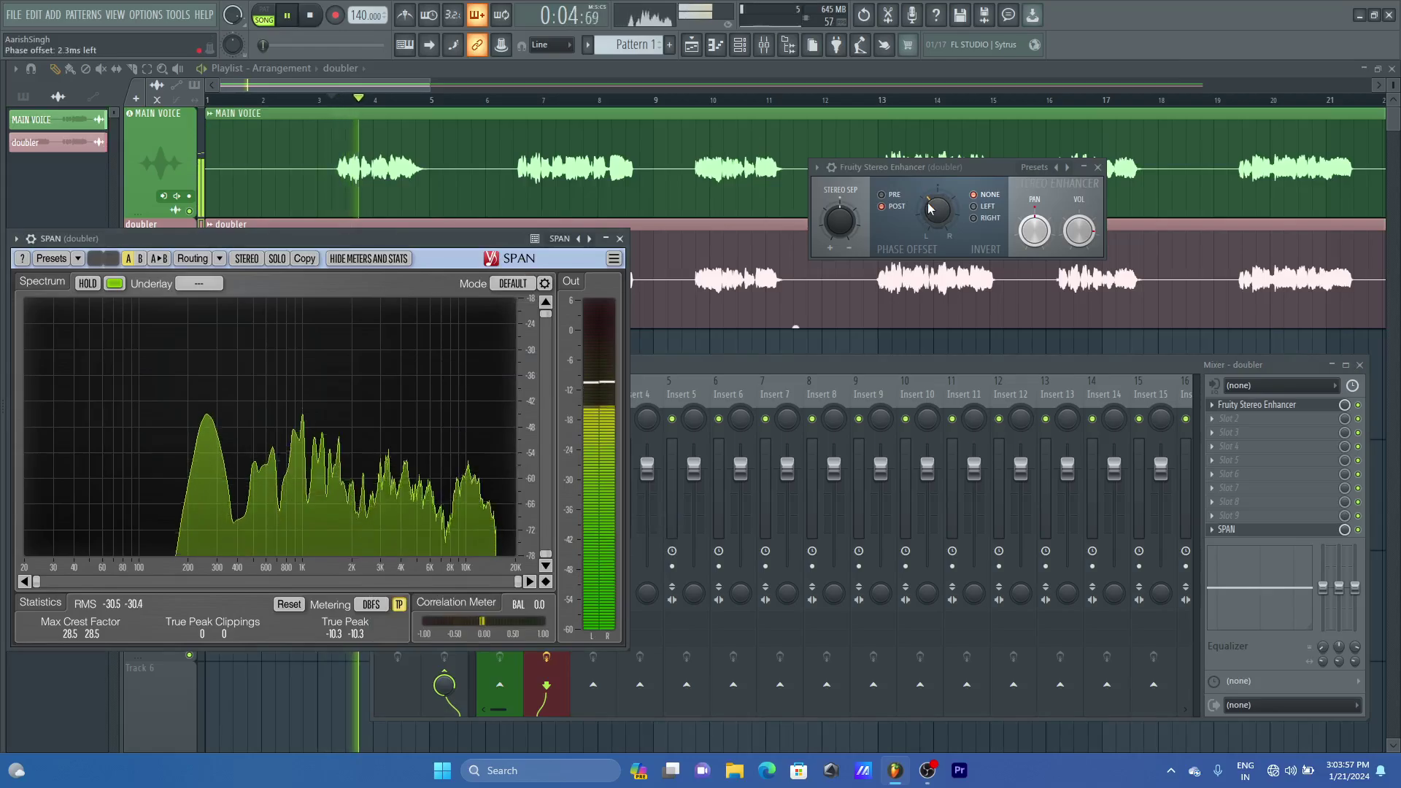
pyautogui.press('space')
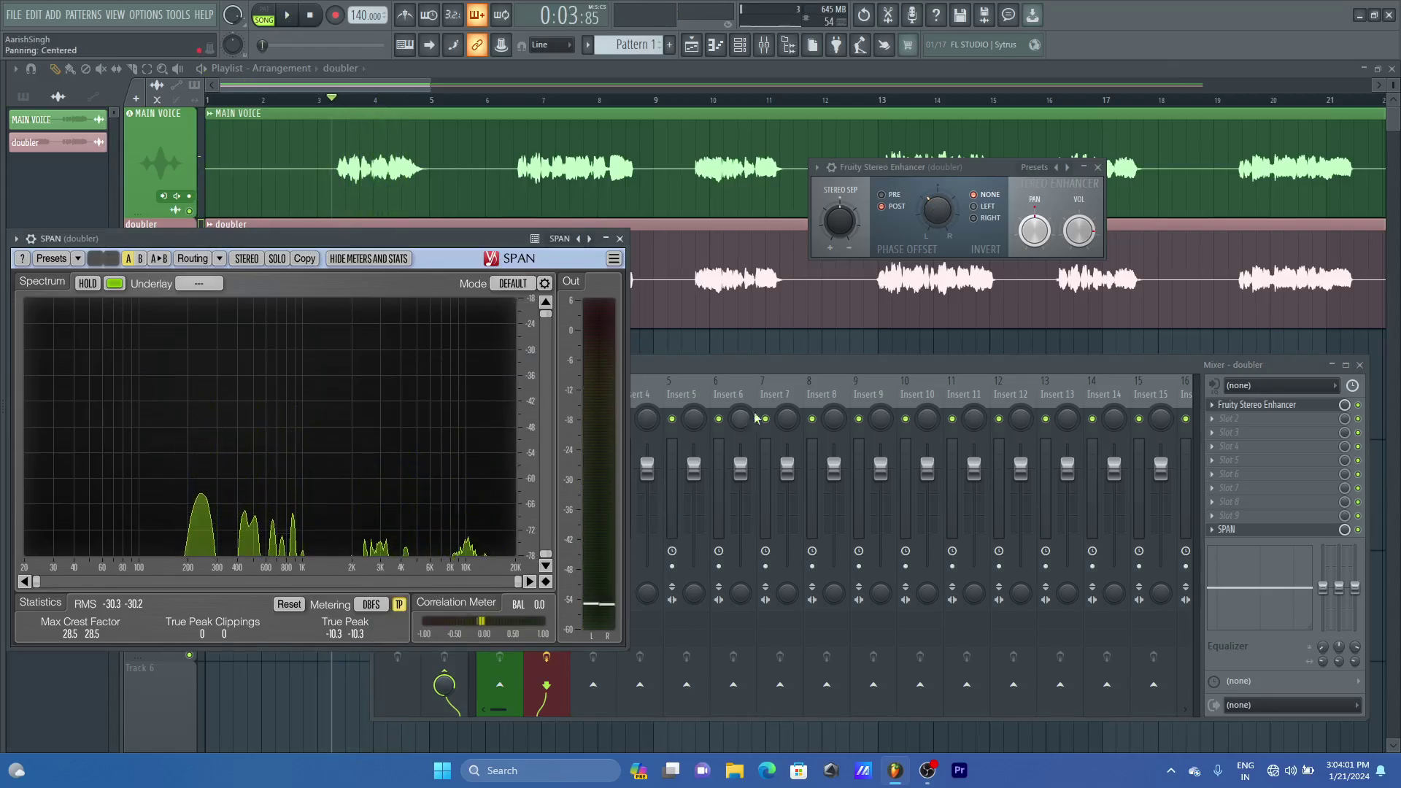
# Set the Stereo Enhancer's phase offset to 3.8 ms left and play the doubler while checking SPAN's correlation meter
pyautogui.press('space')
pyautogui.scroll(2, 939, 214)
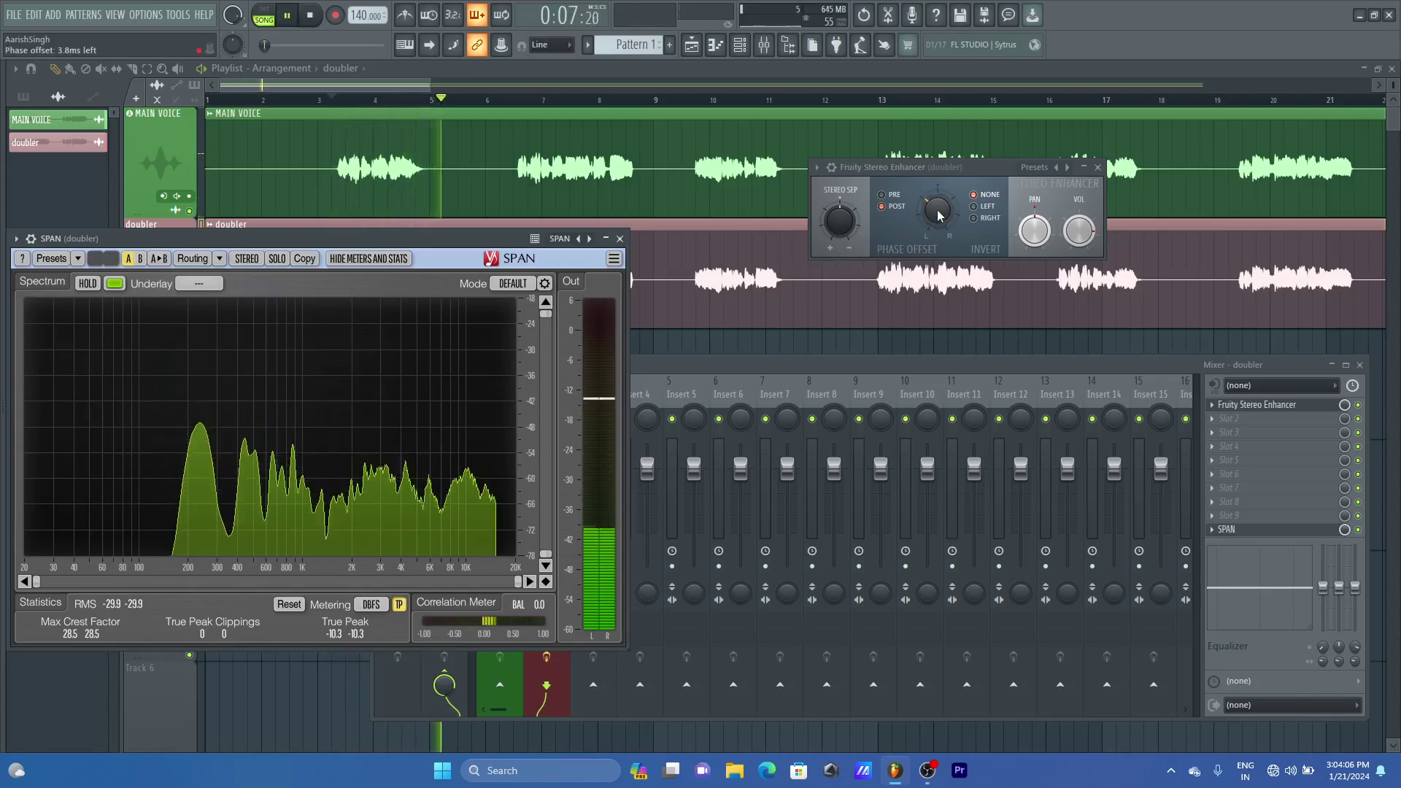
pyautogui.press('space')
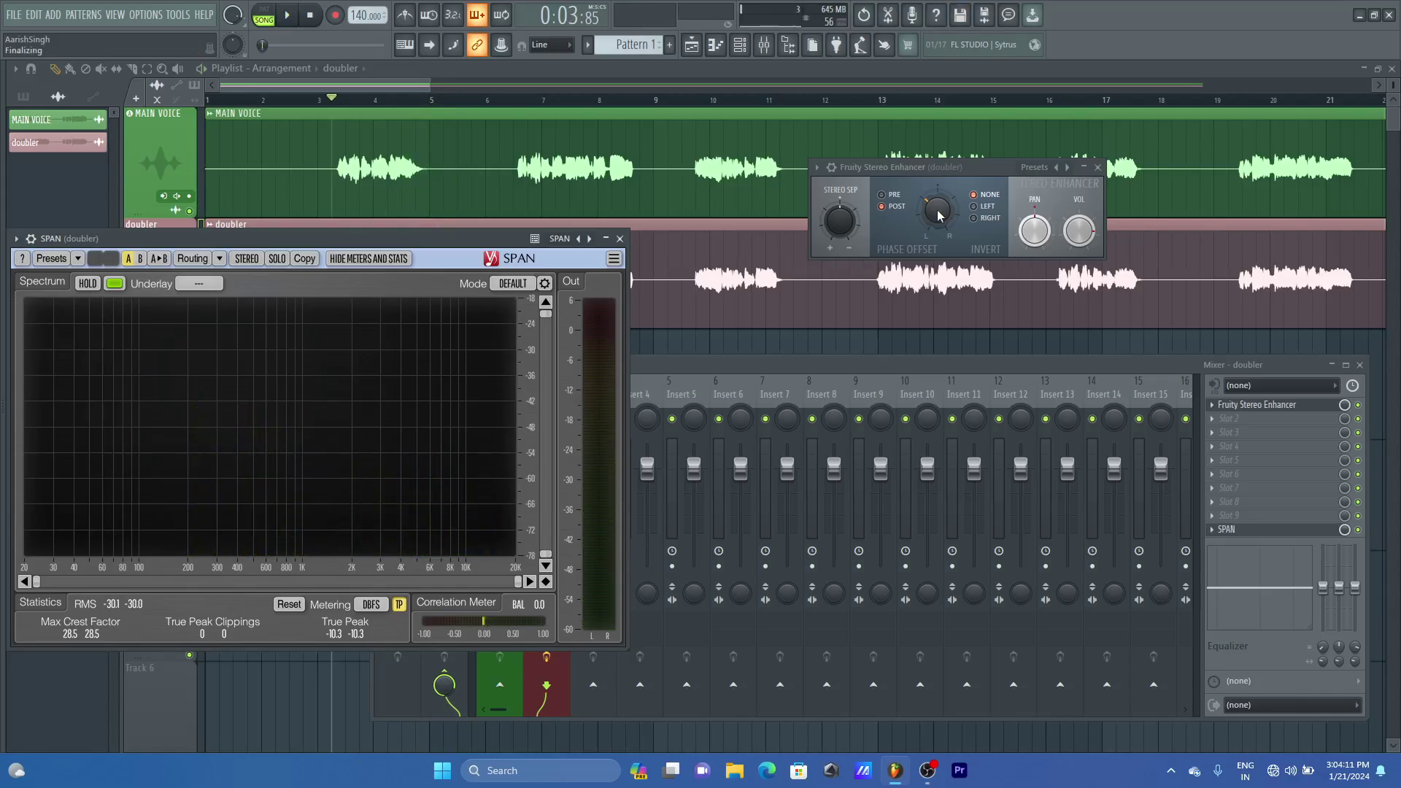
pyautogui.press('space')
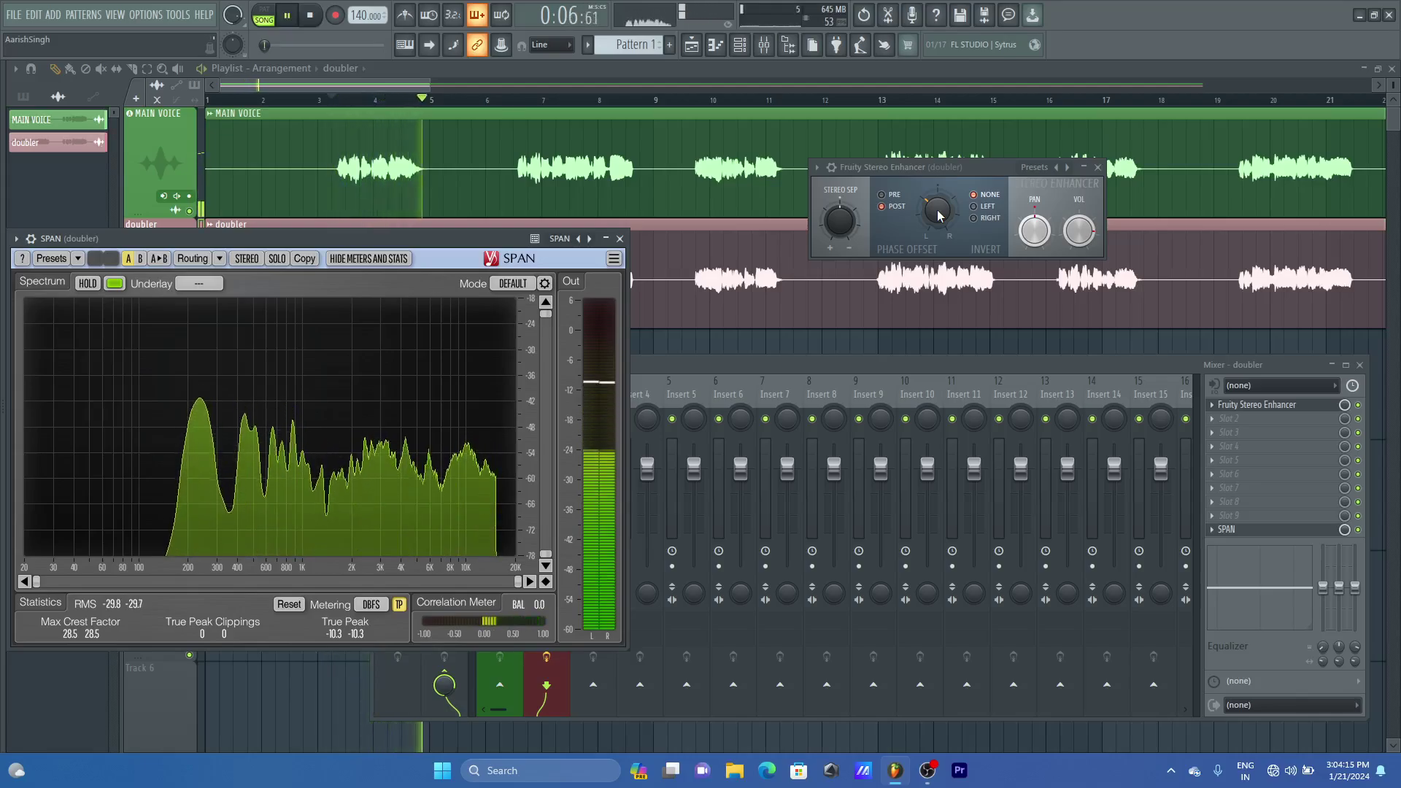
pyautogui.press('space')
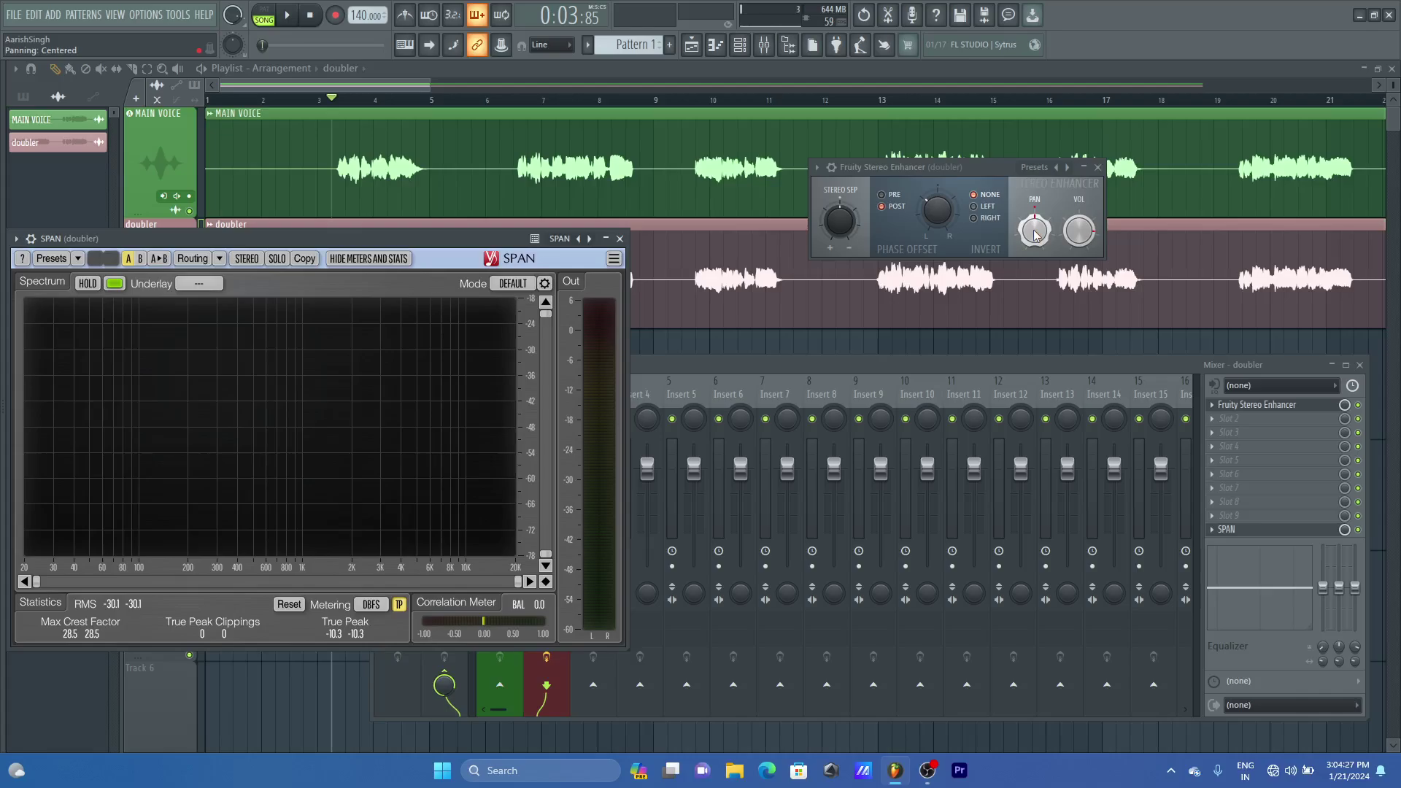
# Try panning the doubler 38% right and 100% left in the Stereo Enhancer during playback, and reset the pan to centre
pyautogui.press('space')
pyautogui.scroll(5, 1035, 232)
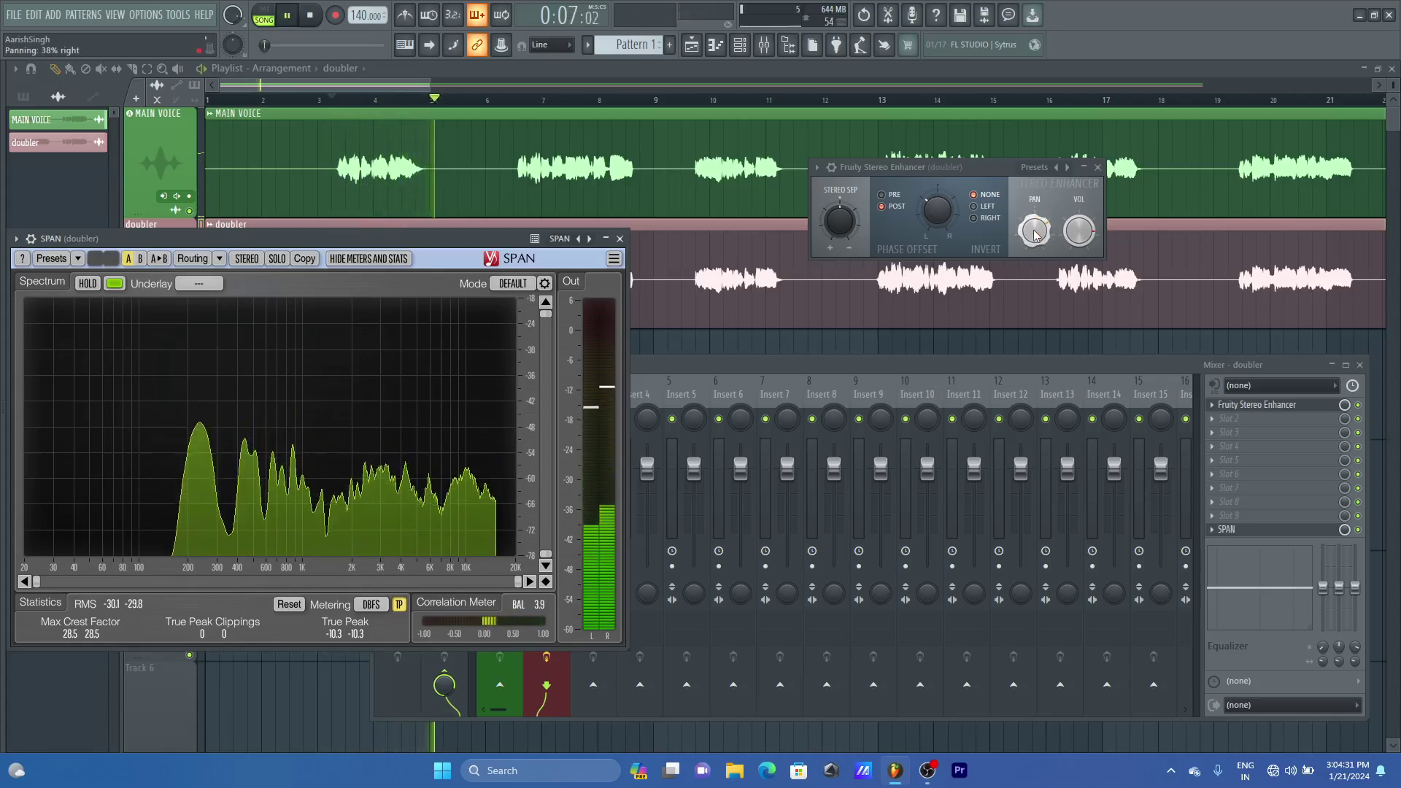
pyautogui.press('space')
pyautogui.scroll(-15, 1035, 232)
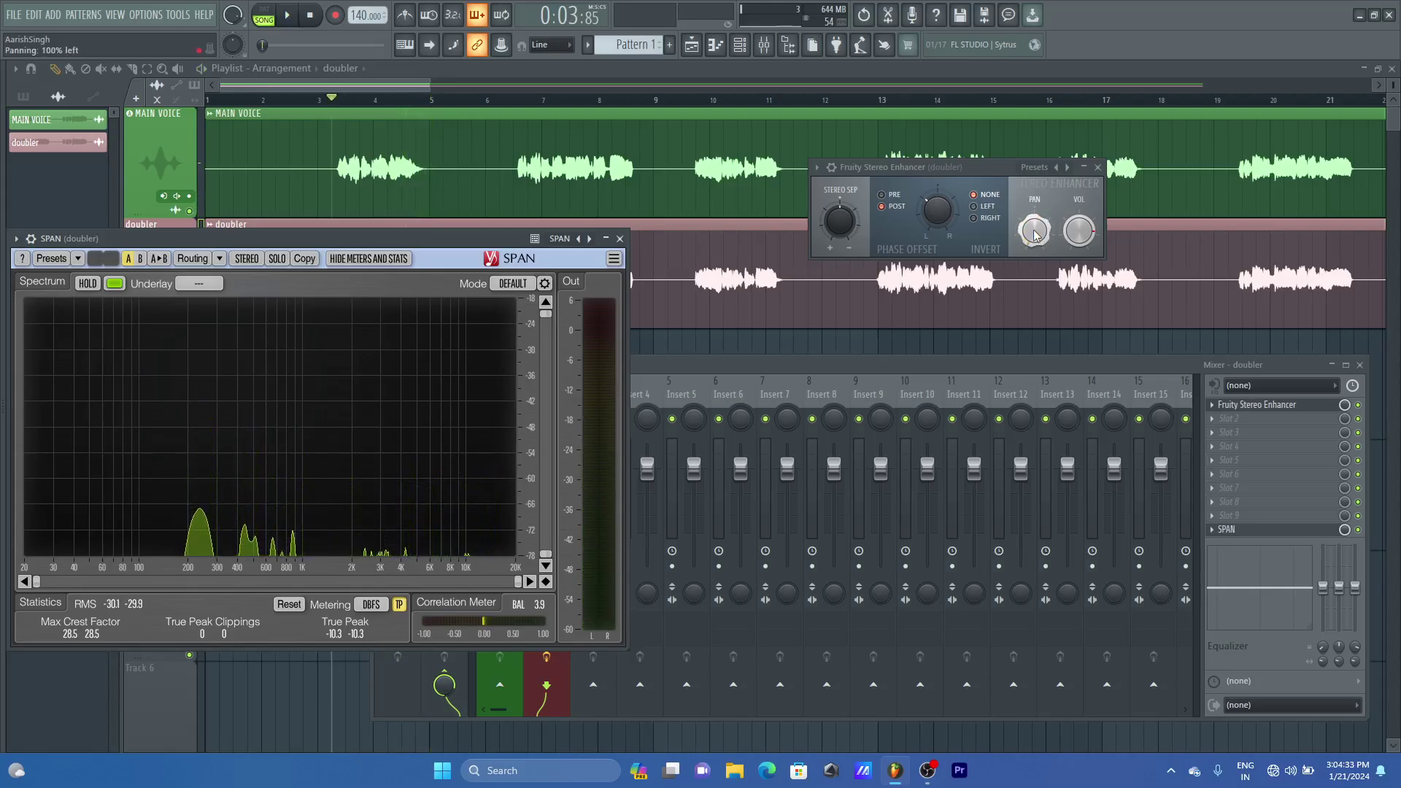
pyautogui.press('space')
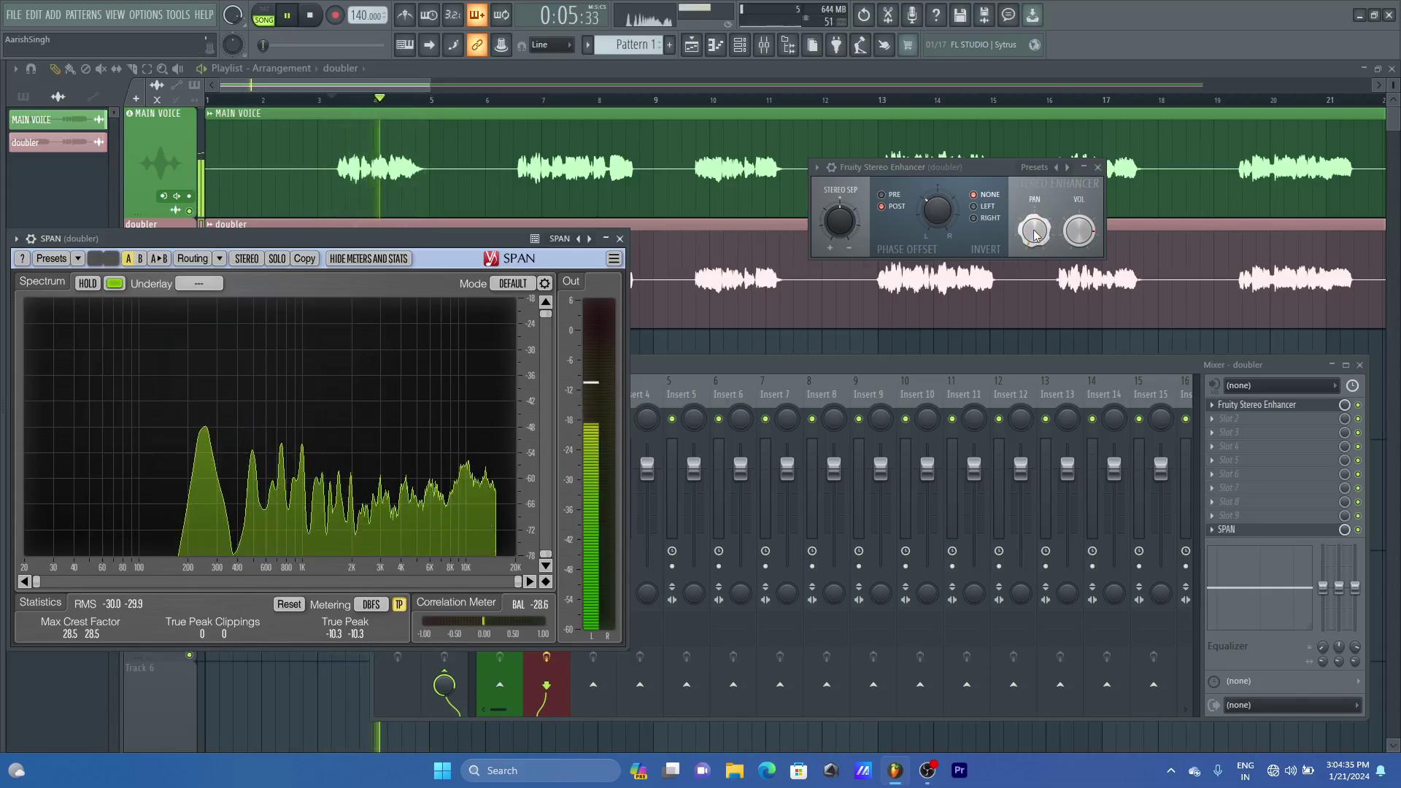
pyautogui.press('space')
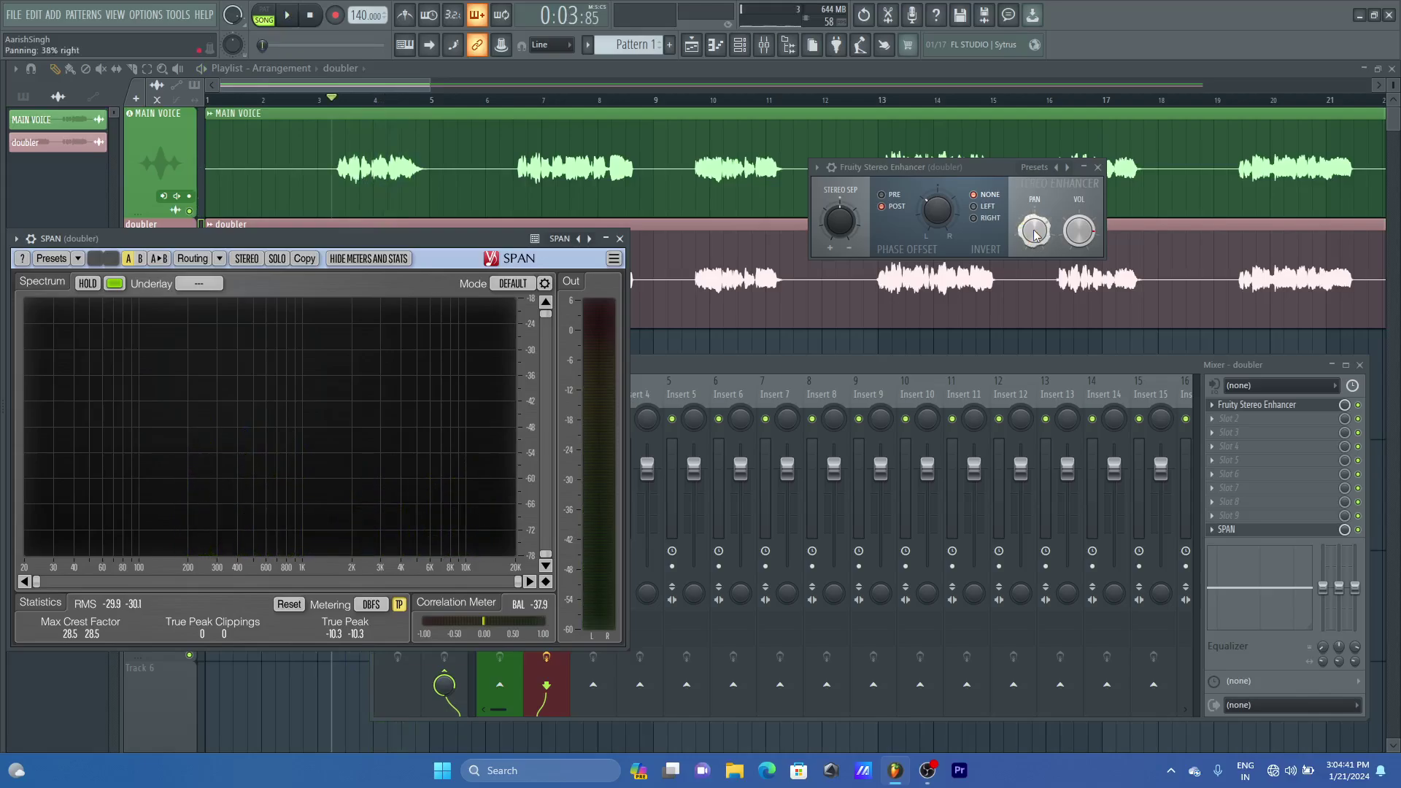
pyautogui.press('space')
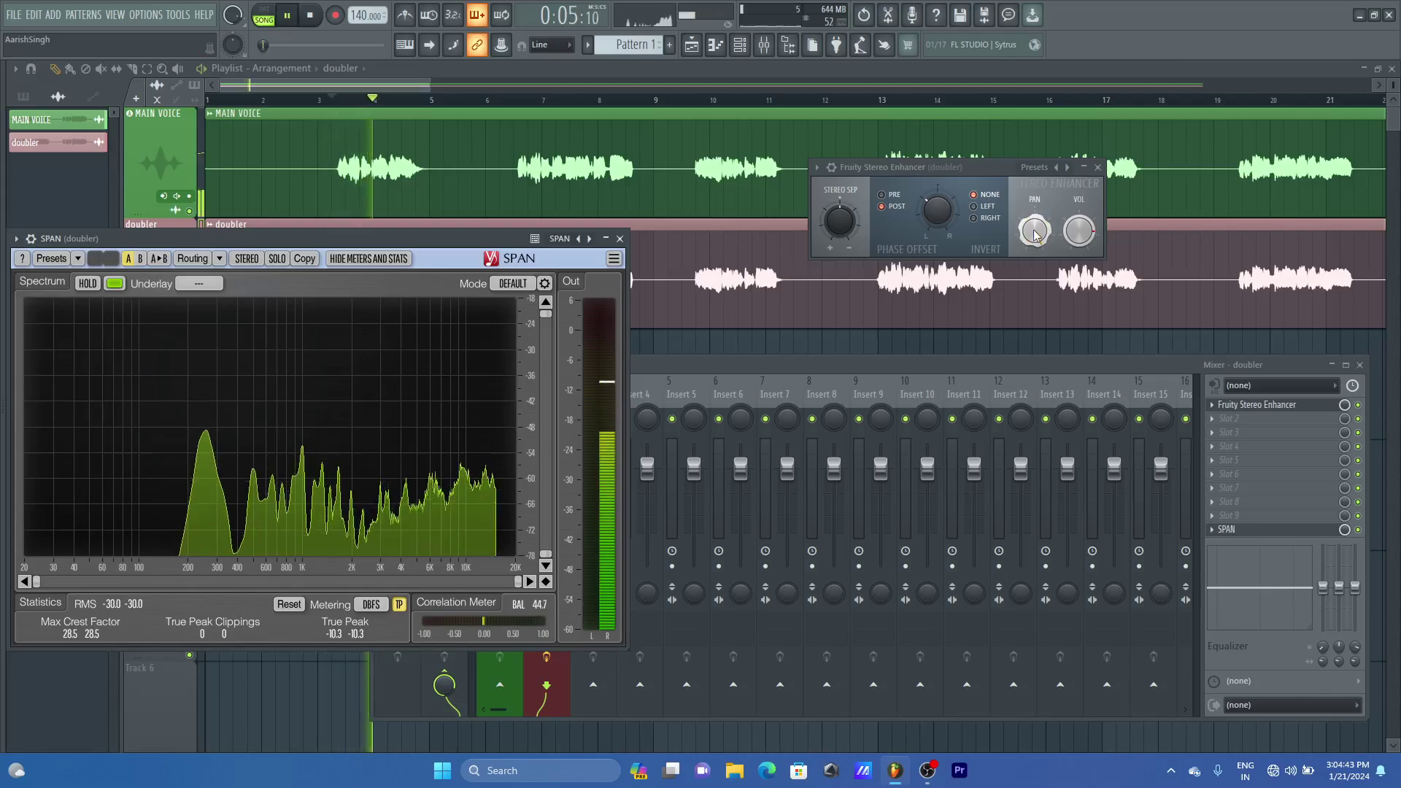
pyautogui.press('space')
pyautogui.rightClick(1035, 231)
pyautogui.click(1038, 230)
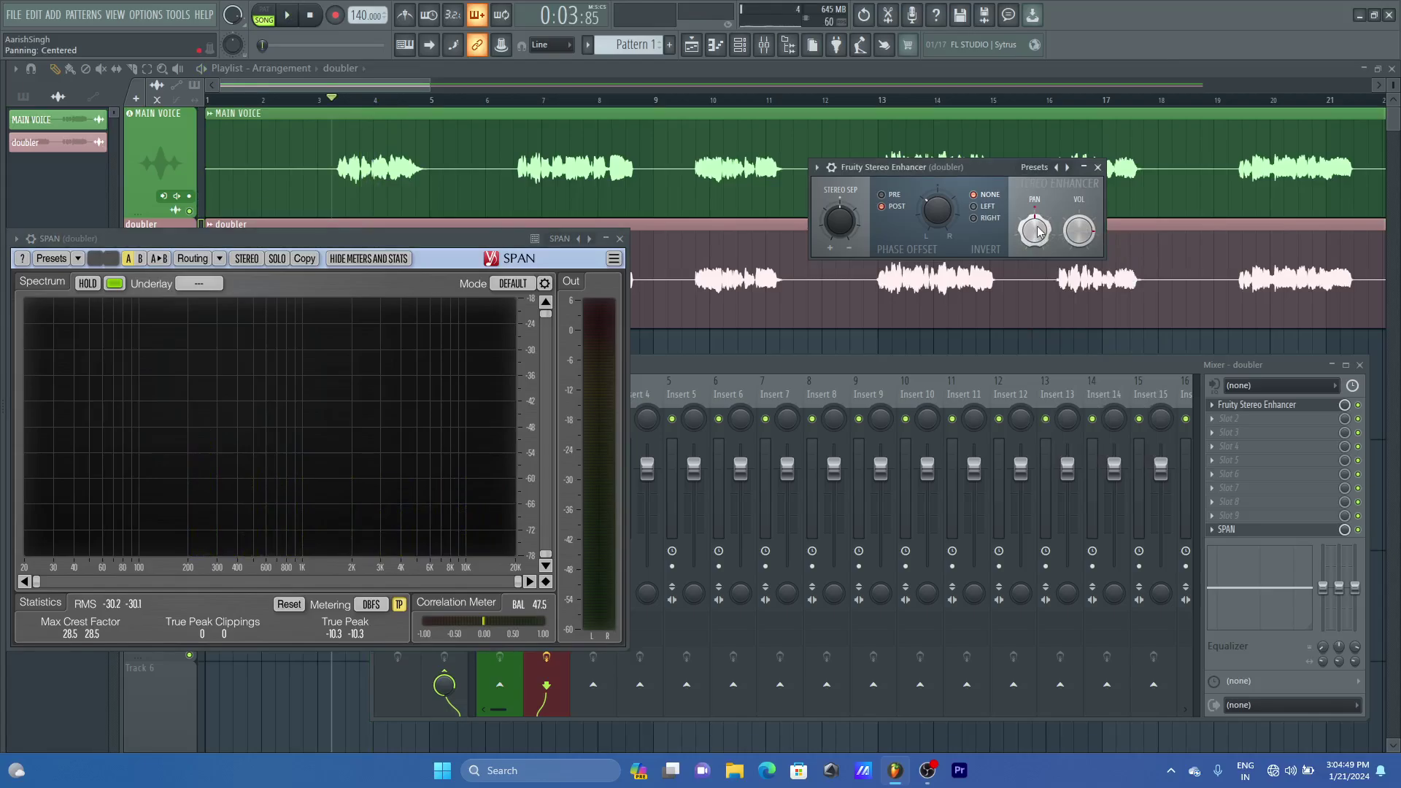
# Shift the Stereo Enhancer's pan left and partly back towards centre during doubler playback, and close the plugin's window
pyautogui.press('space')
pyautogui.scroll(-3, 1034, 231)
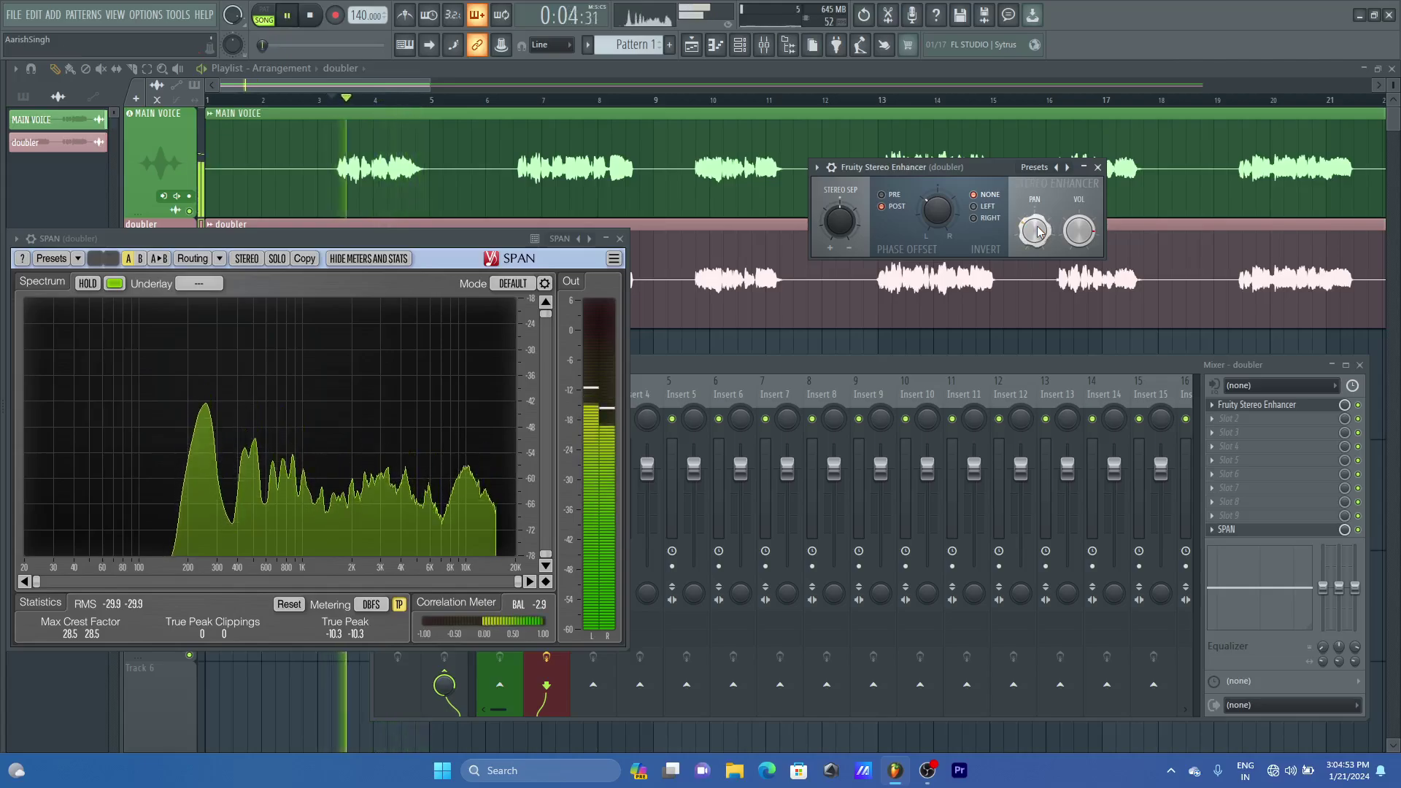
pyautogui.scroll(2, 1035, 231)
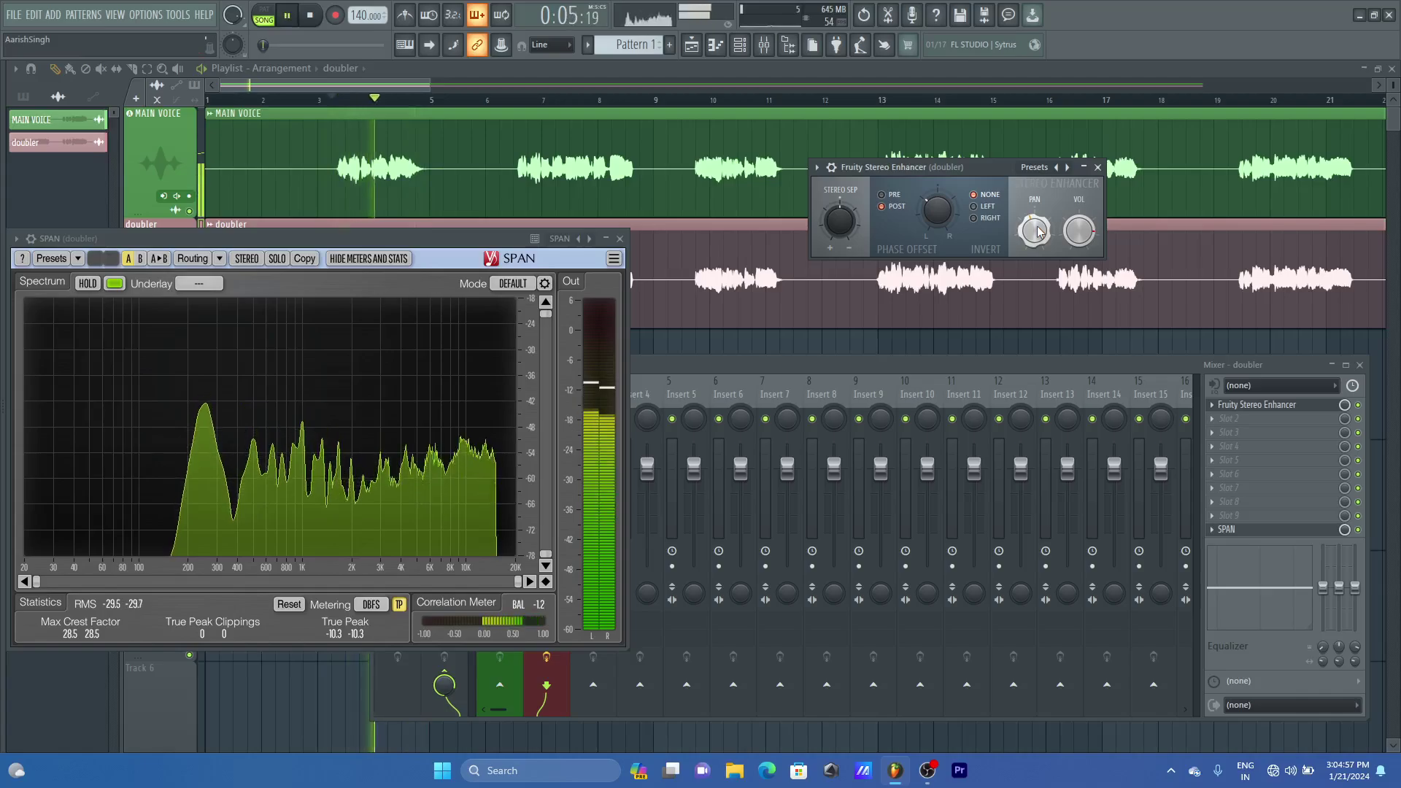
pyautogui.press('space')
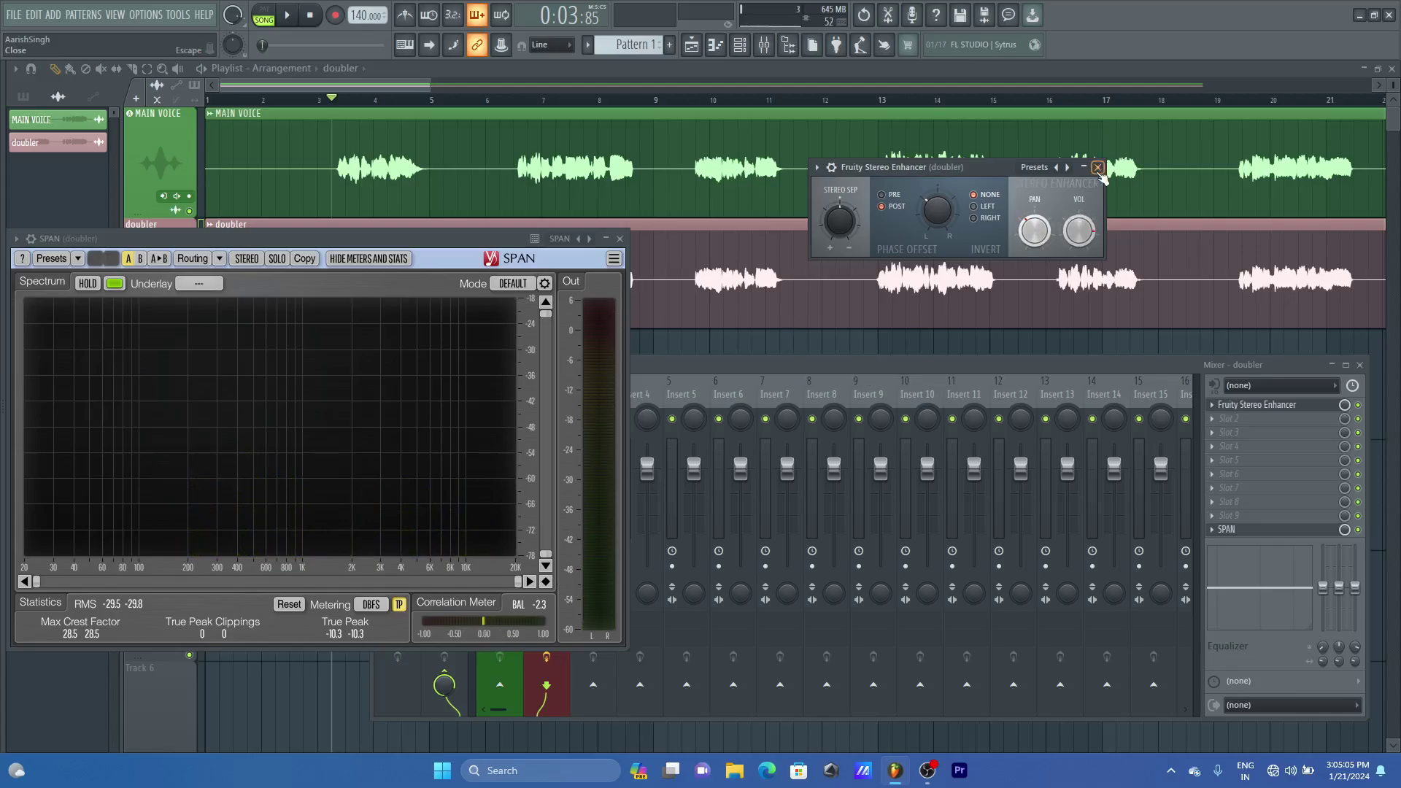
pyautogui.click(1097, 167)
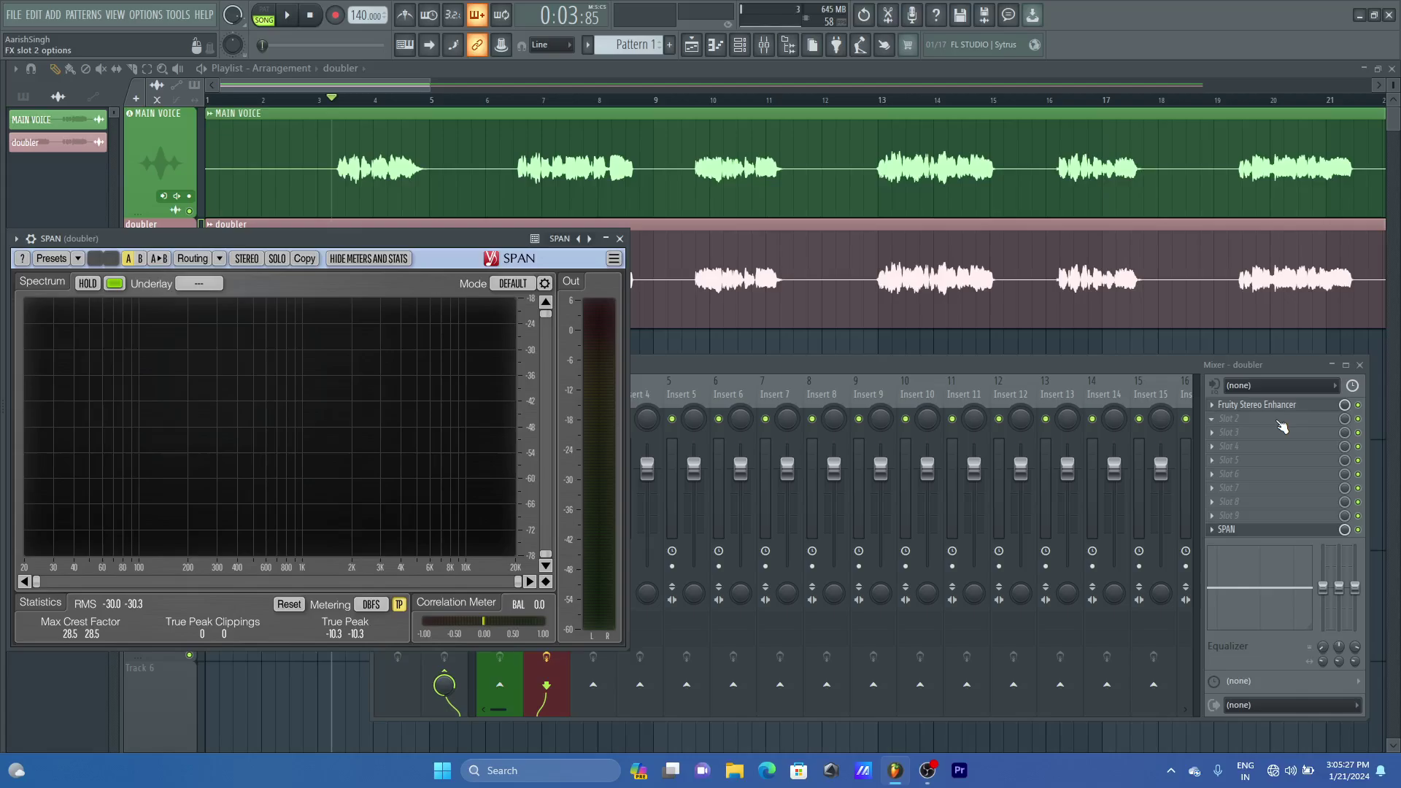
# Save the project, load Fruity Parametric EQ 2 in the doubler's second effect slot and bring SPAN back into full view
pyautogui.hotkey('ctrl', 's')
pyautogui.click(1279, 422)
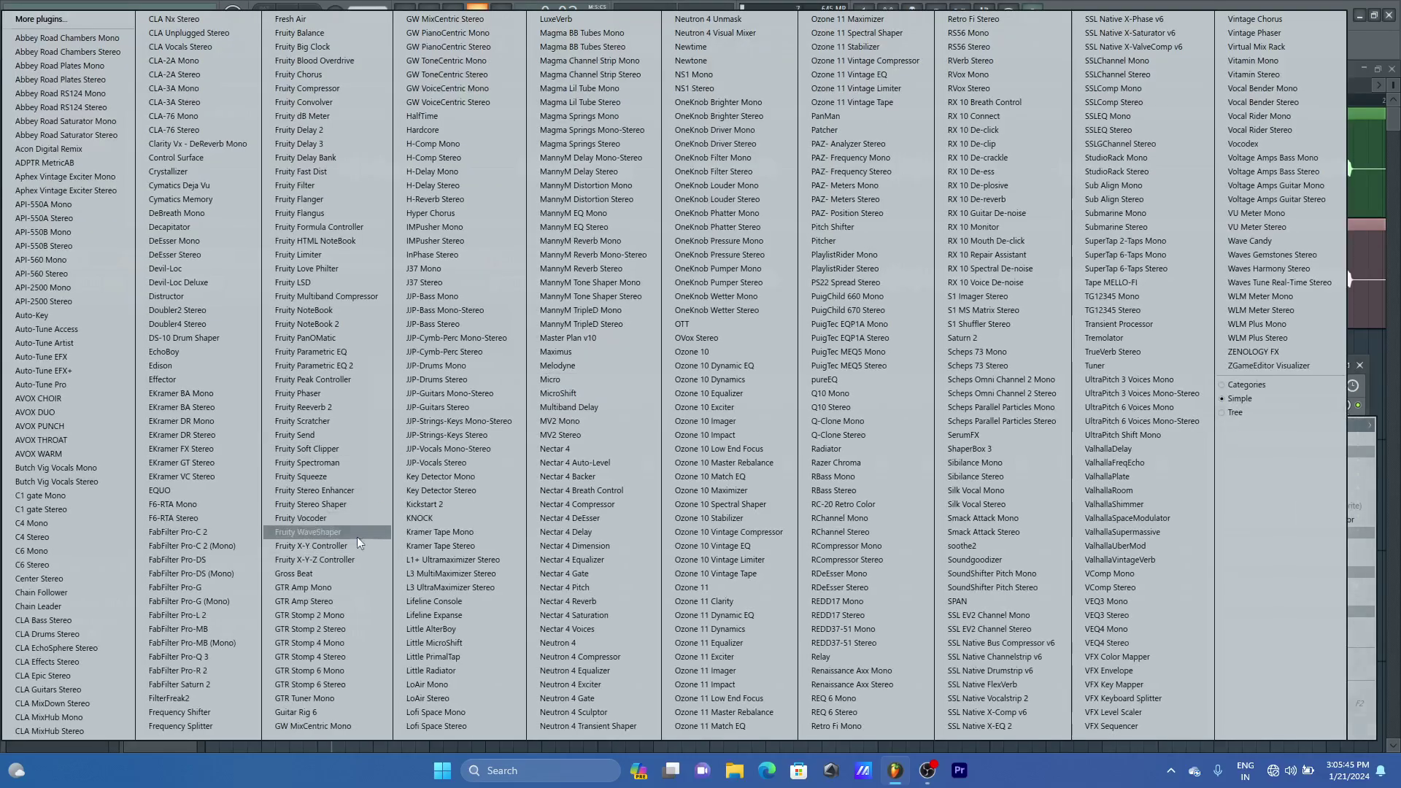
pyautogui.click(335, 362)
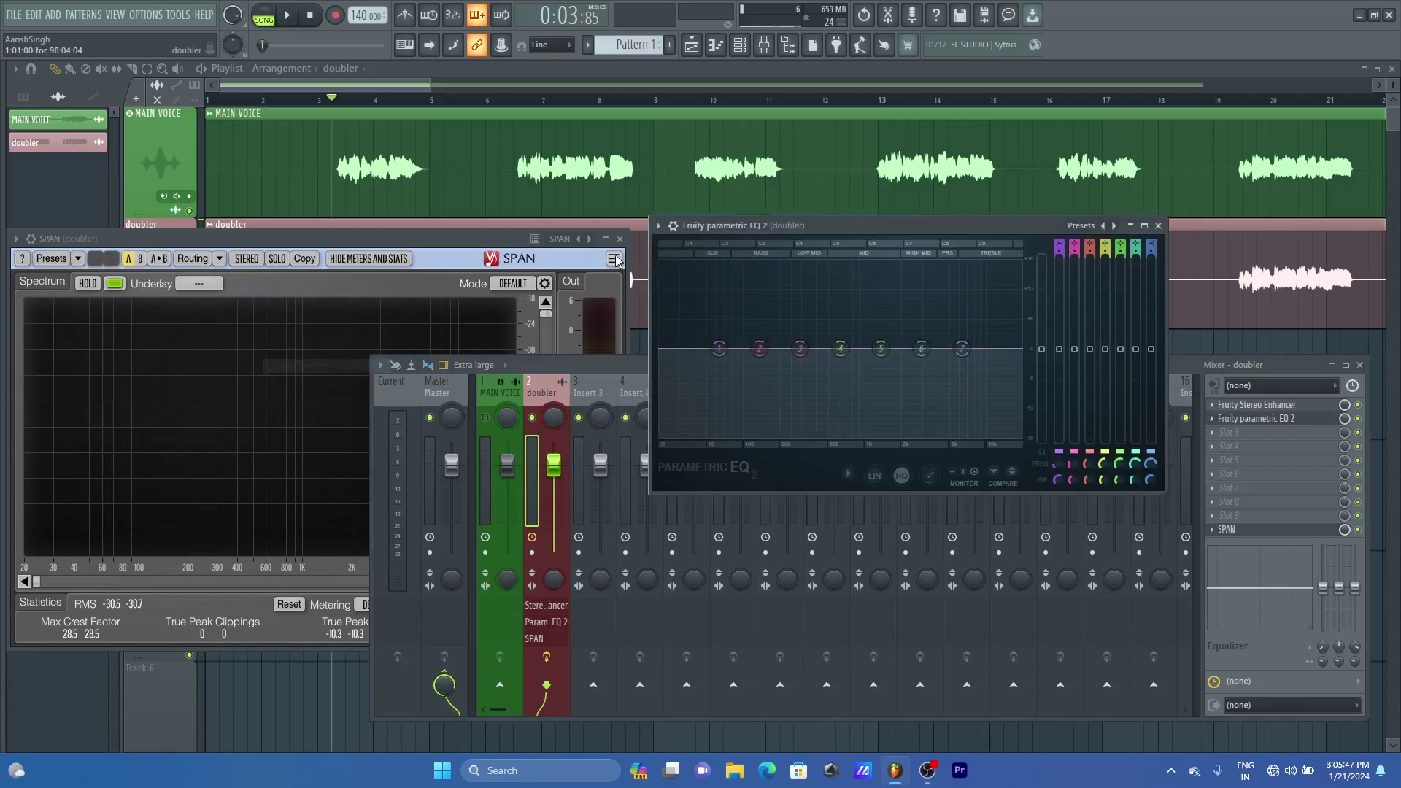
pyautogui.click(534, 251)
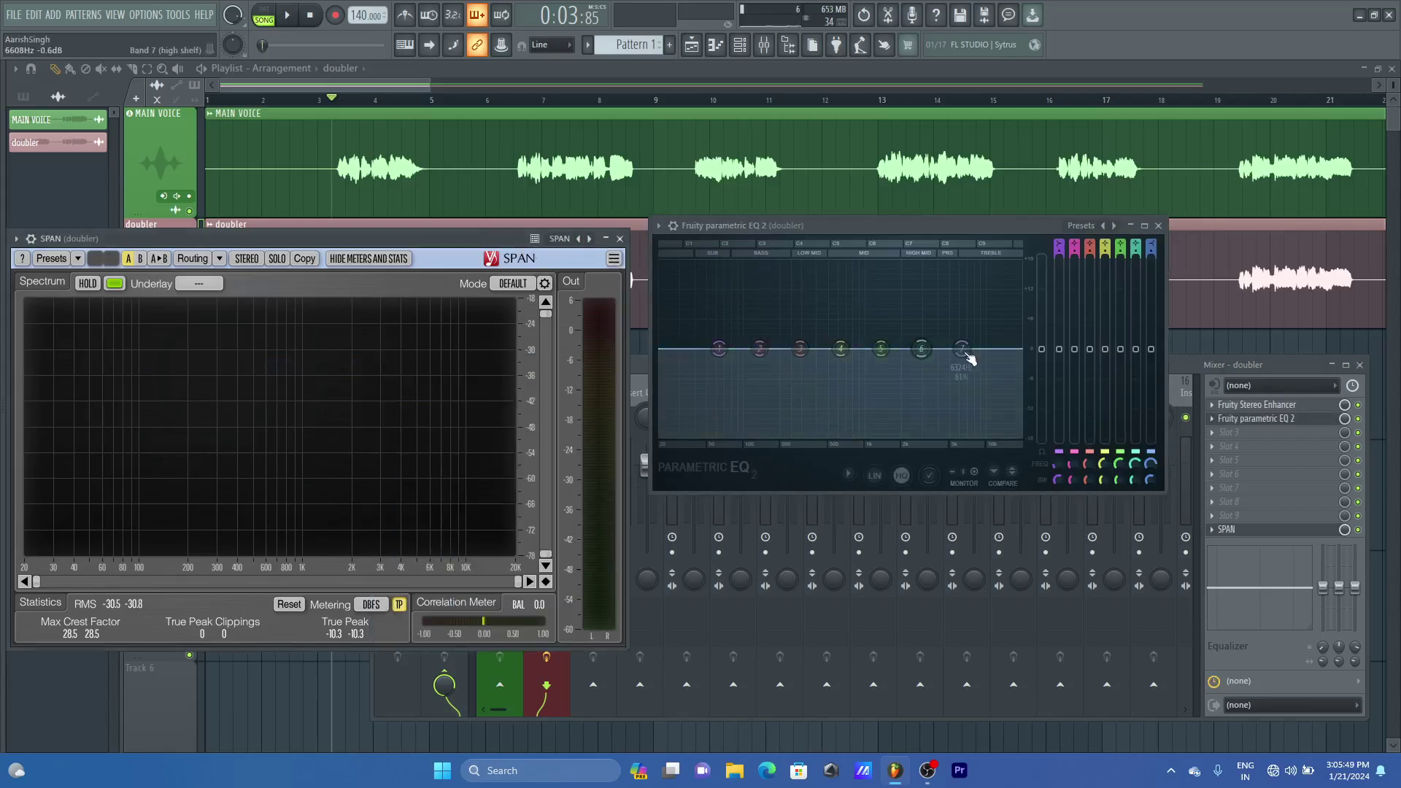
# Change EQ band 7 on the doubler to a low-pass filter and adjust its bandwidth
pyautogui.rightClick(964, 353)
pyautogui.moveTo(984, 386)
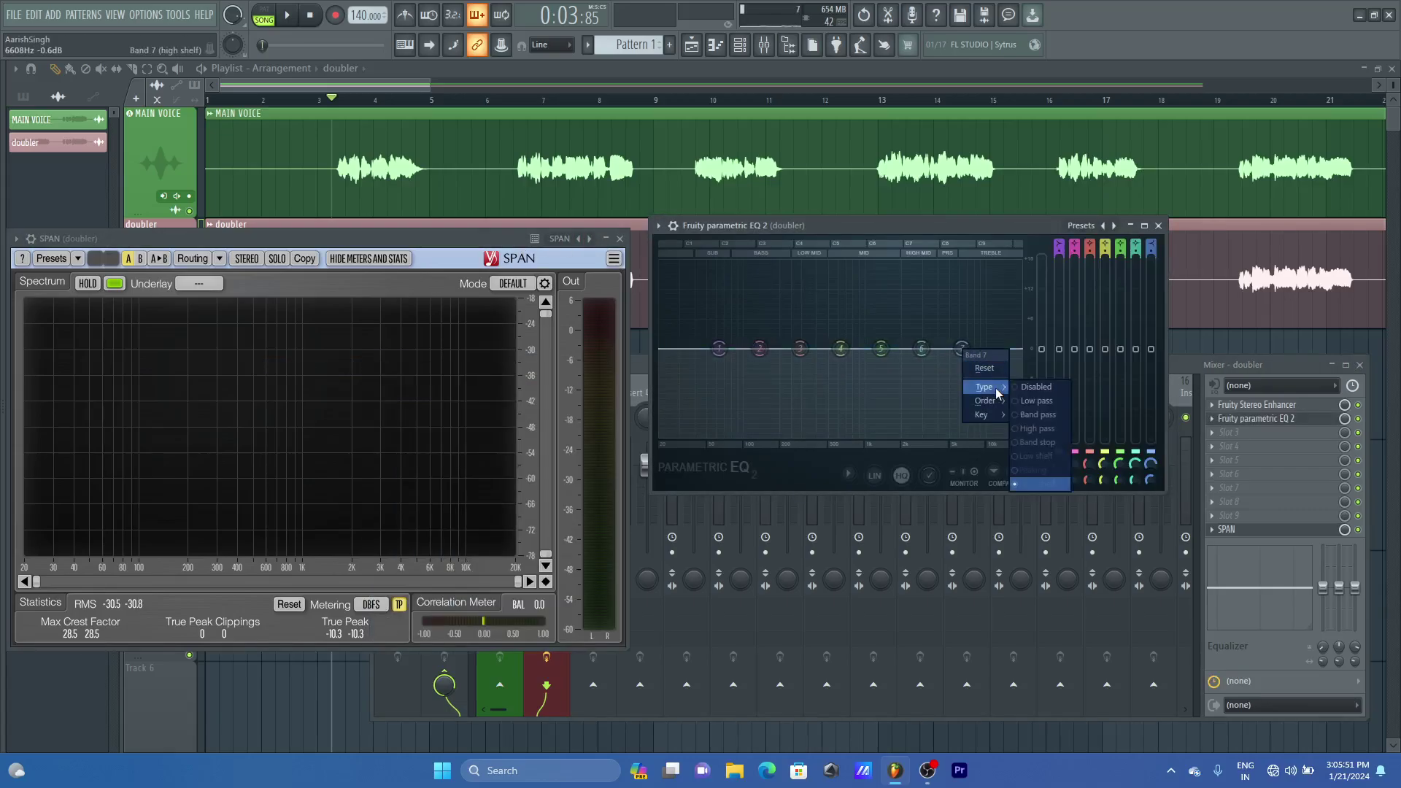
pyautogui.click(1038, 400)
pyautogui.scroll(3, 966, 350)
# Lower band 7's low-pass cutoff to about 4670 Hz while playing back the doubler
pyautogui.press('space')
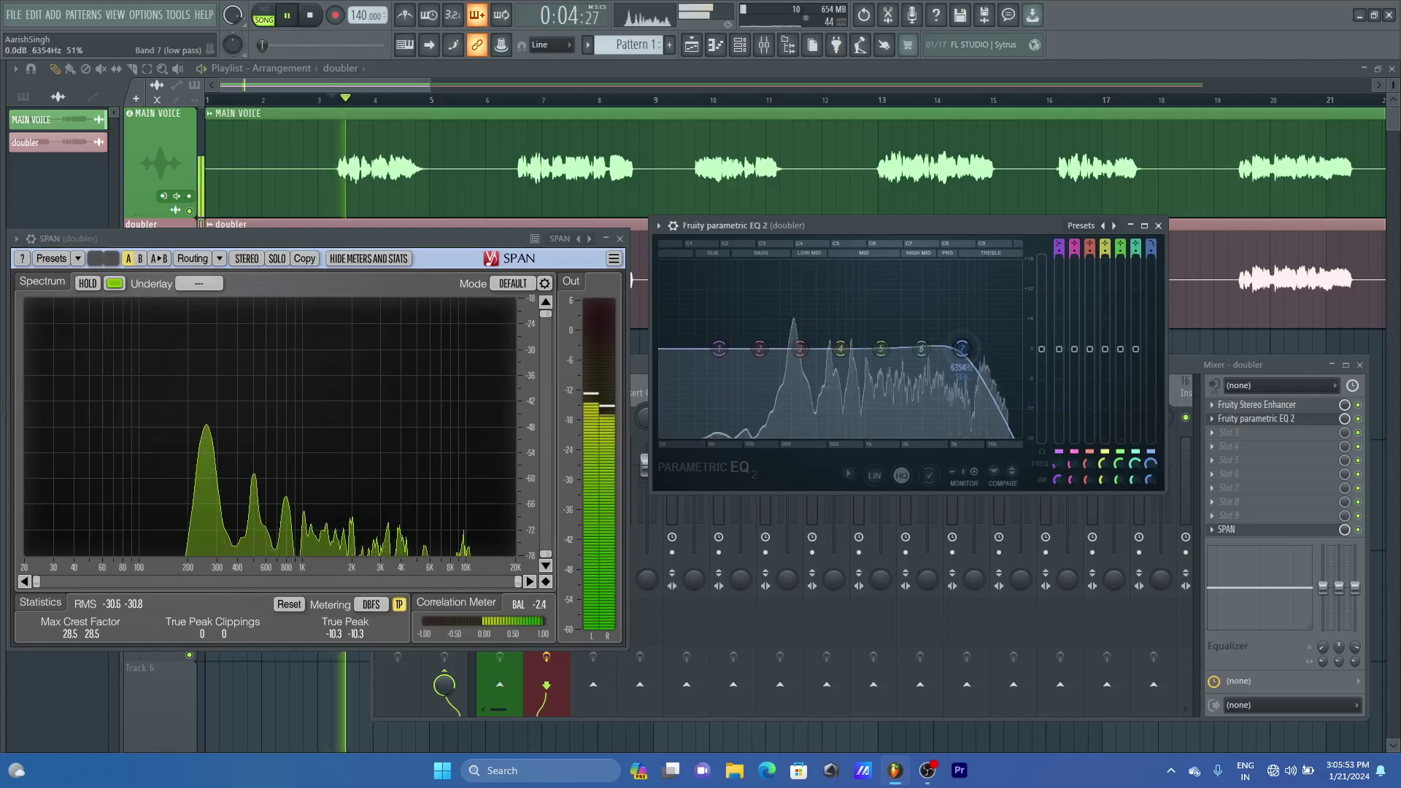
pyautogui.moveTo(966, 349)
pyautogui.mouseDown()
pyautogui.moveTo(991, 348)
pyautogui.moveTo(887, 350)
pyautogui.moveTo(985, 348)
pyautogui.moveTo(947, 349)
pyautogui.mouseUp()
pyautogui.press('space')
pyautogui.press('space')
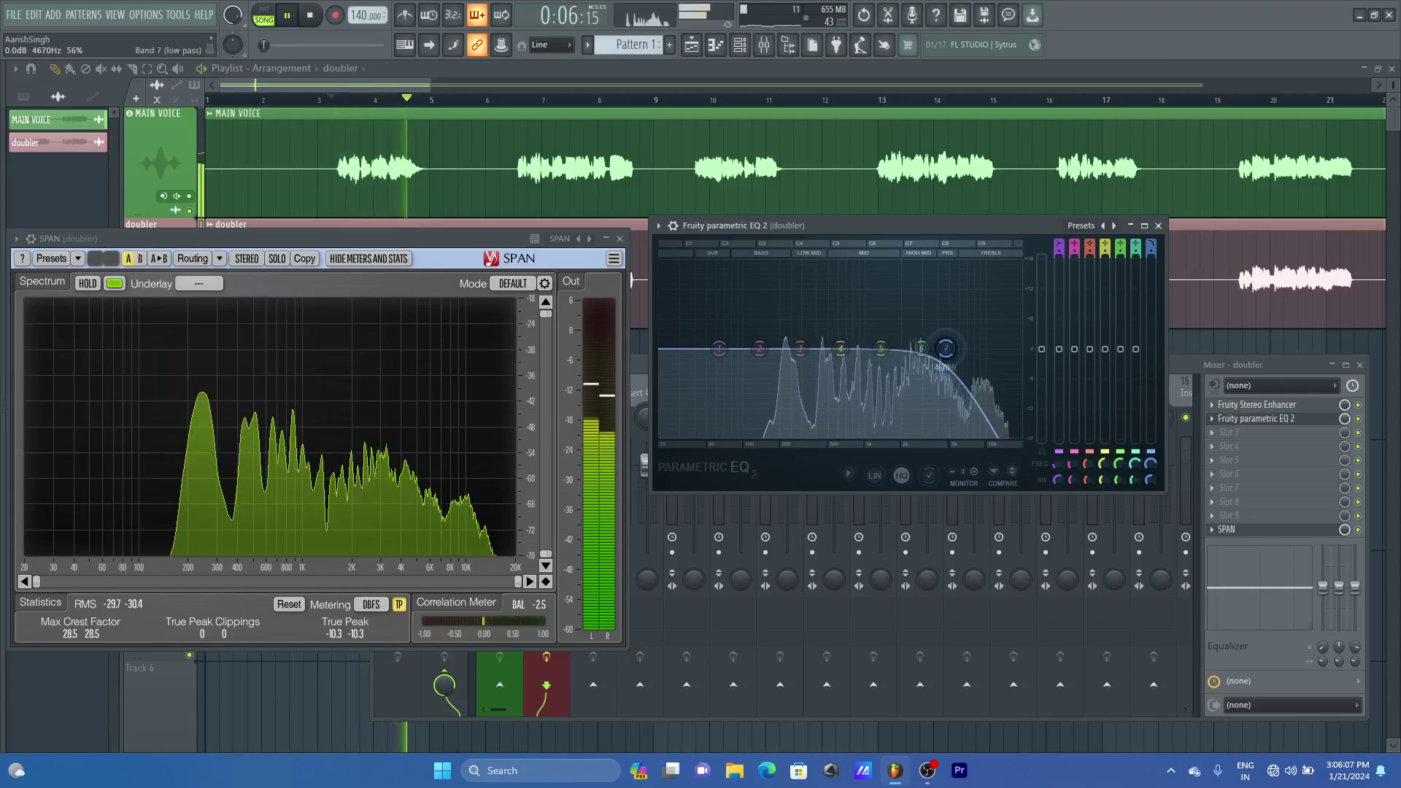
pyautogui.press('space')
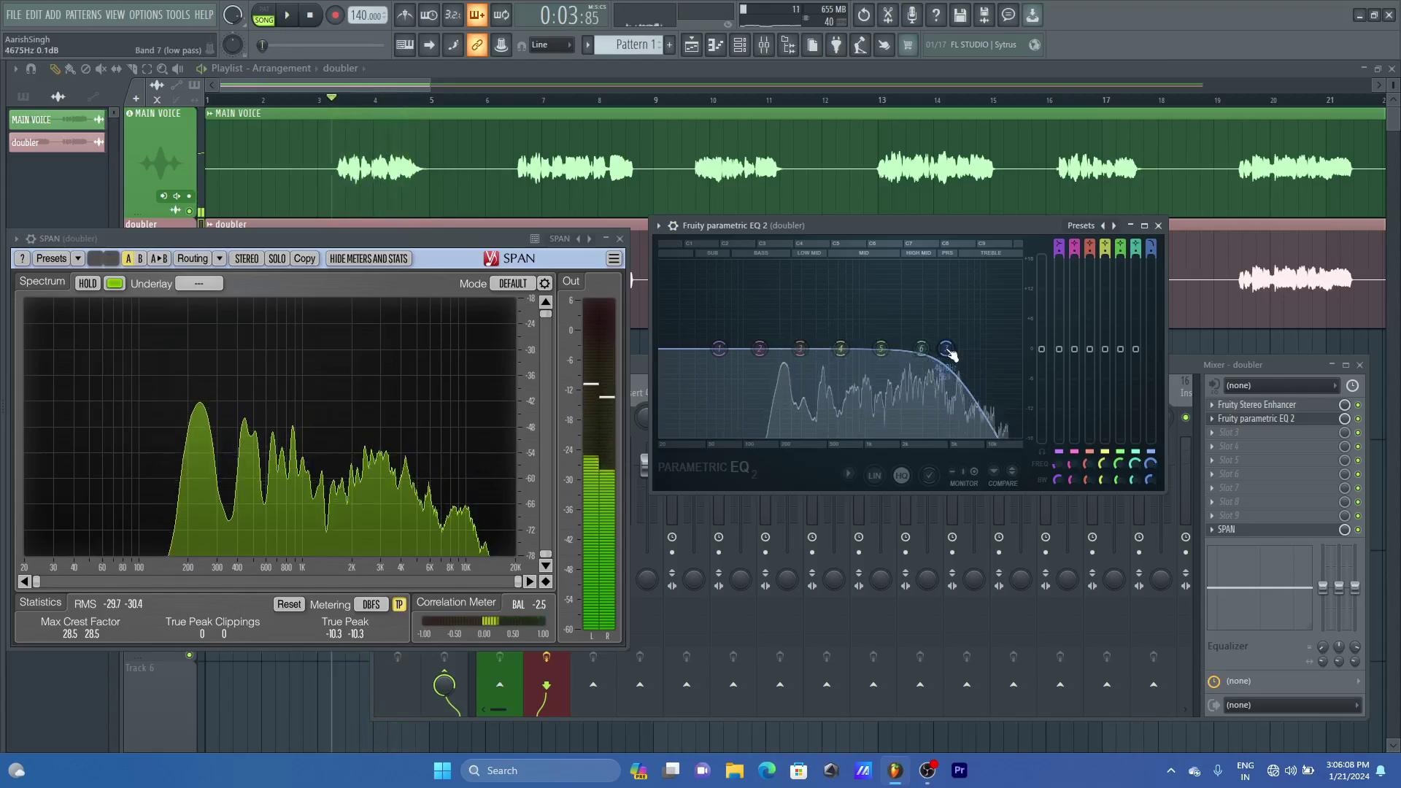
# Change EQ band 1 on the doubler to a high-pass filter
pyautogui.rightClick(719, 349)
pyautogui.moveTo(749, 394)
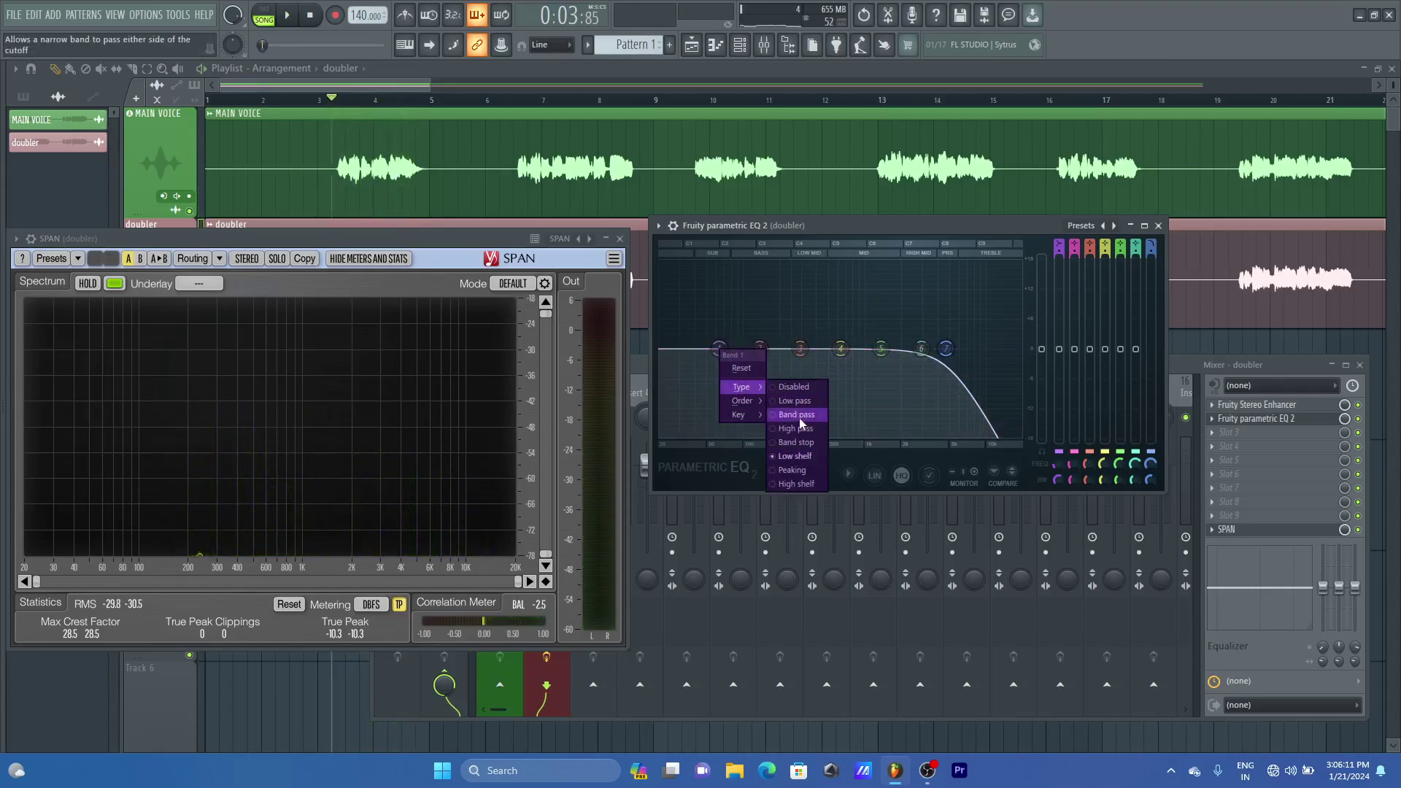
pyautogui.click(786, 428)
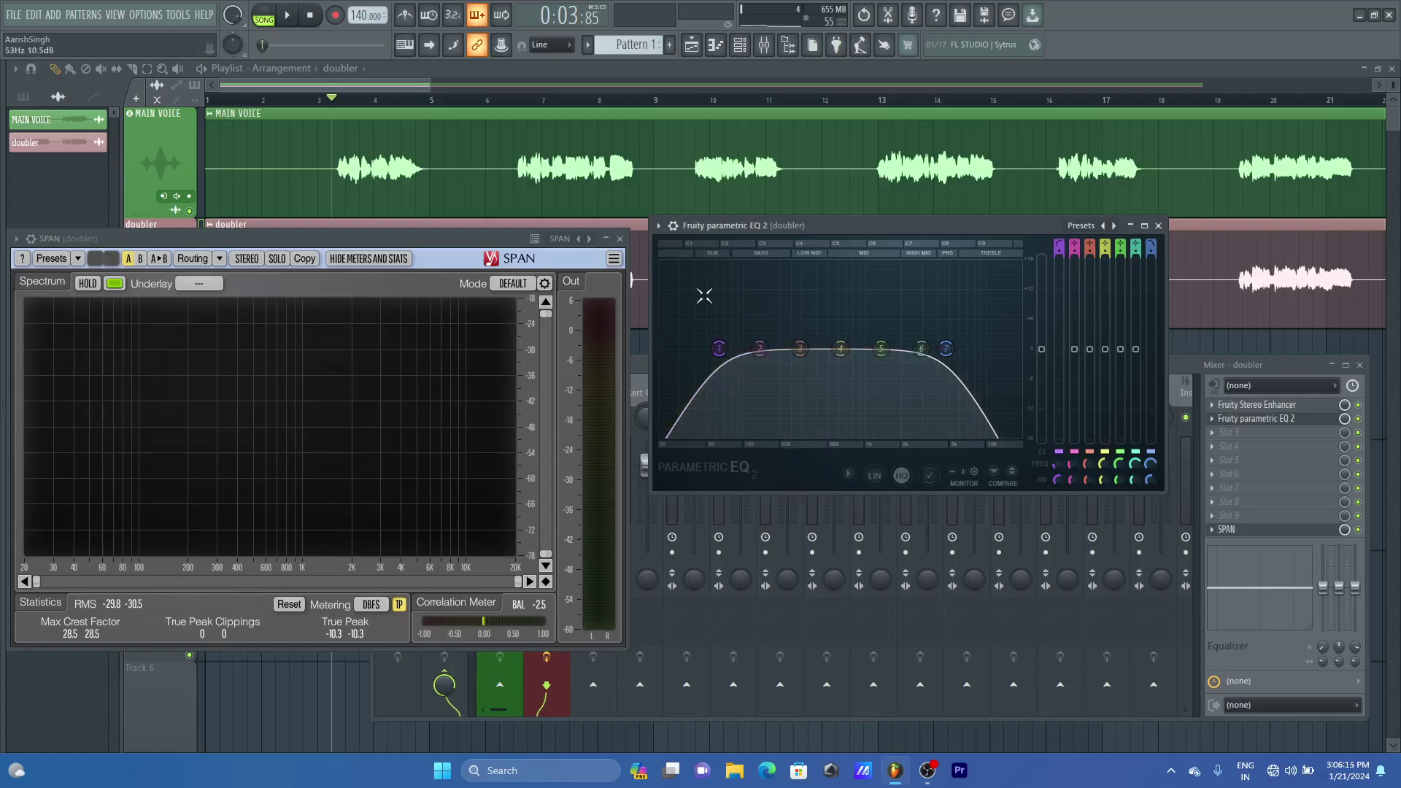
# Raise EQ band 1's high-pass cutoff to about 773 Hz and play back the doubler while watching SPAN
pyautogui.moveTo(506, 241); pyautogui.dragTo(509, 245)
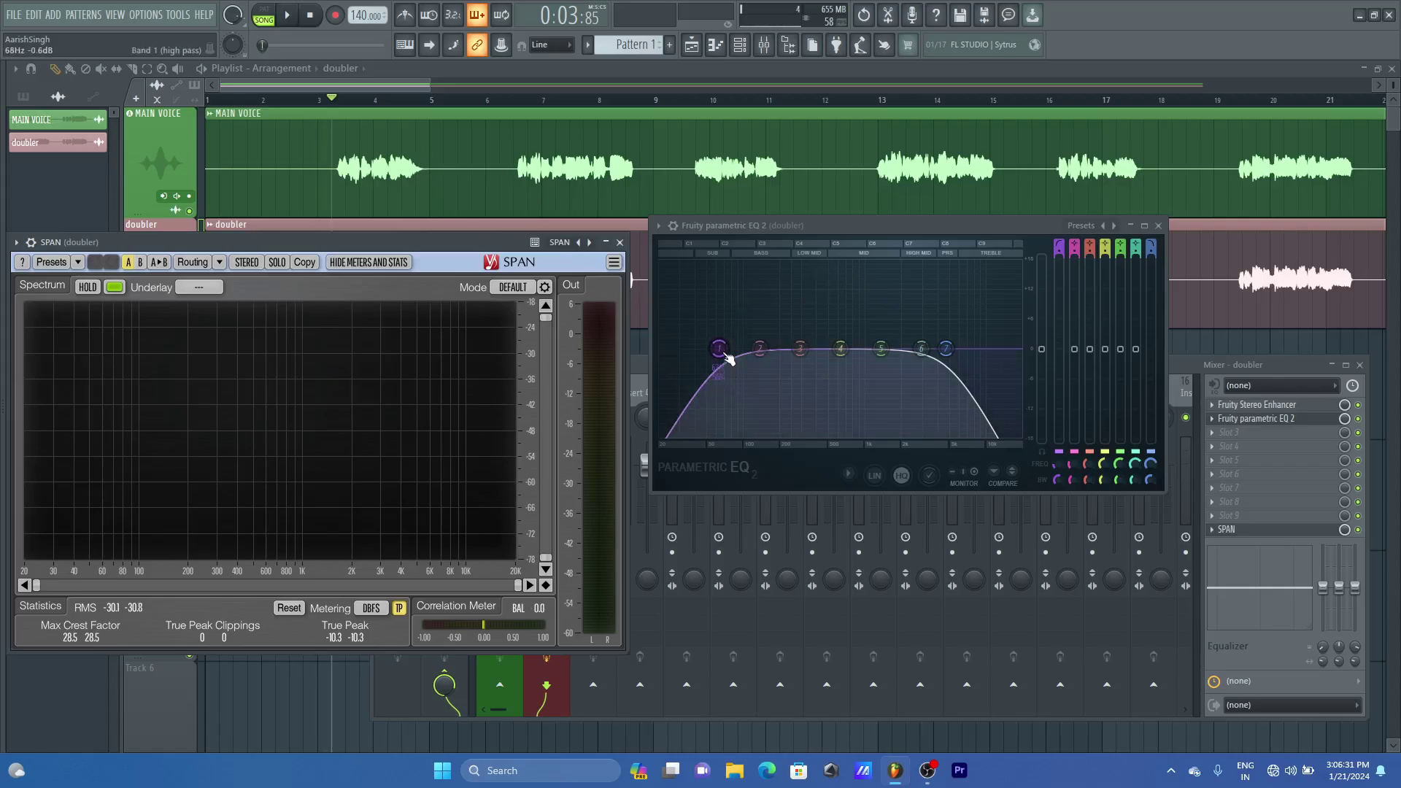
pyautogui.press('space')
pyautogui.moveTo(727, 358); pyautogui.dragTo(850, 348)
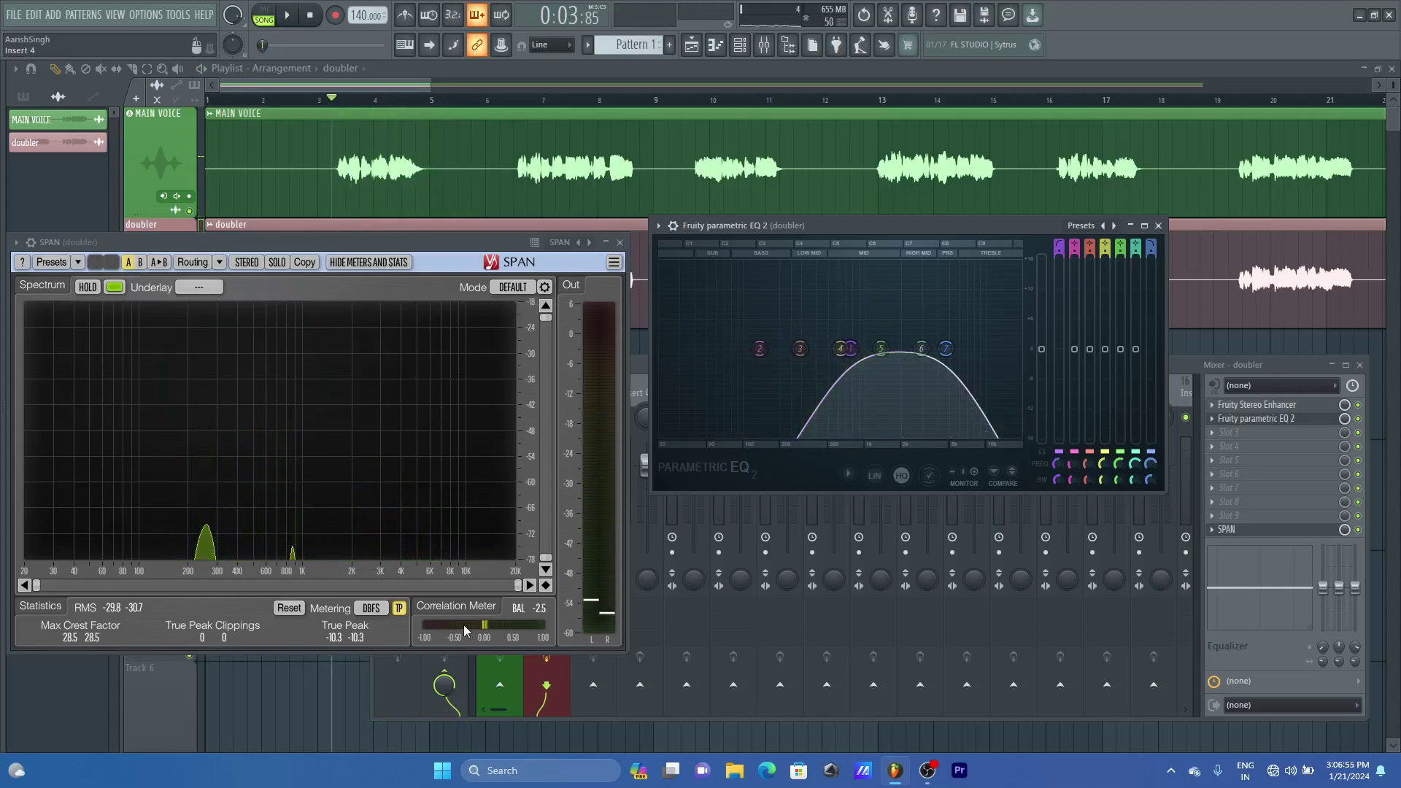
pyautogui.press('space')
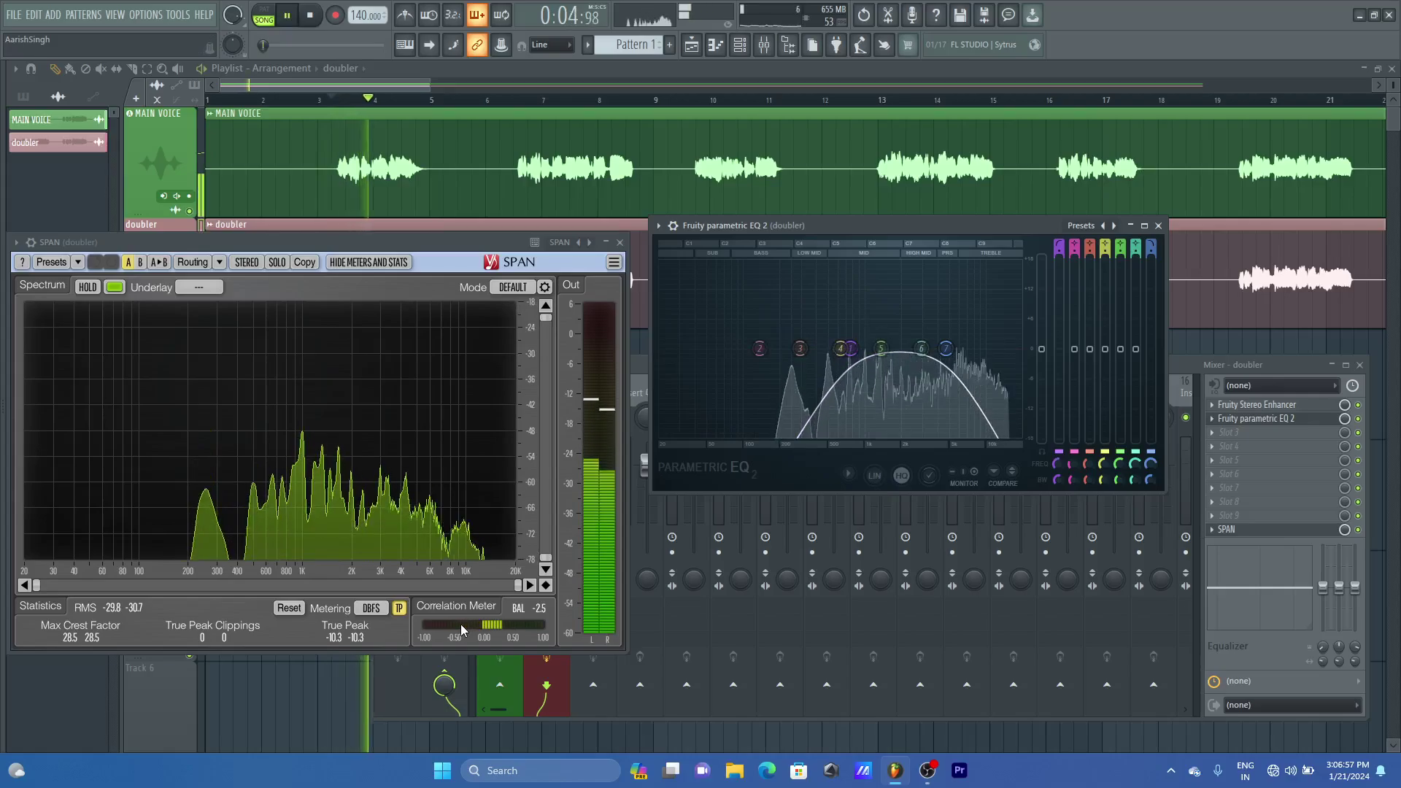
pyautogui.press('space')
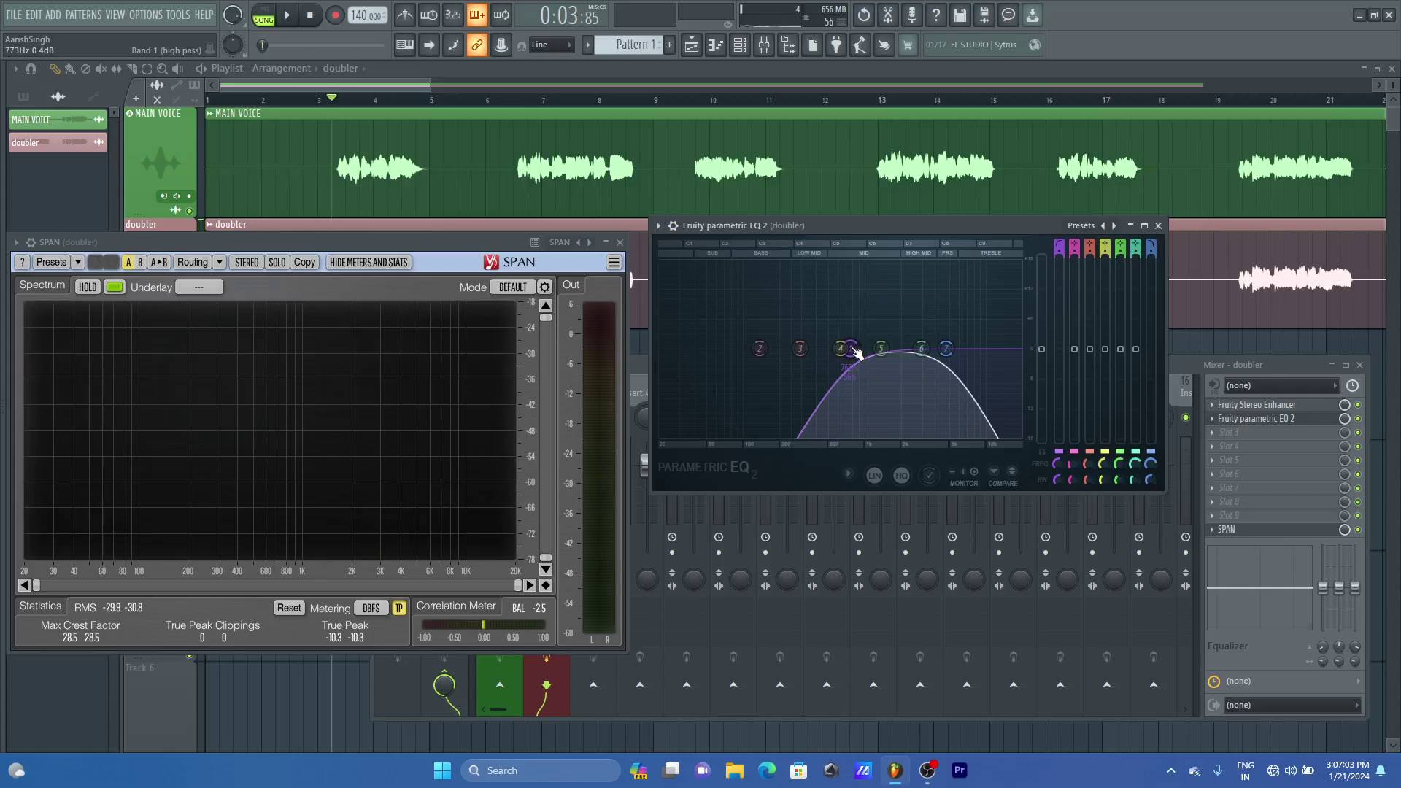
# Lower band 1's high-pass cutoff to between bands 3 and 4, play back the doubler and close the EQ window
pyautogui.moveTo(857, 353); pyautogui.dragTo(820, 348)
pyautogui.press('space')
pyautogui.press('space')
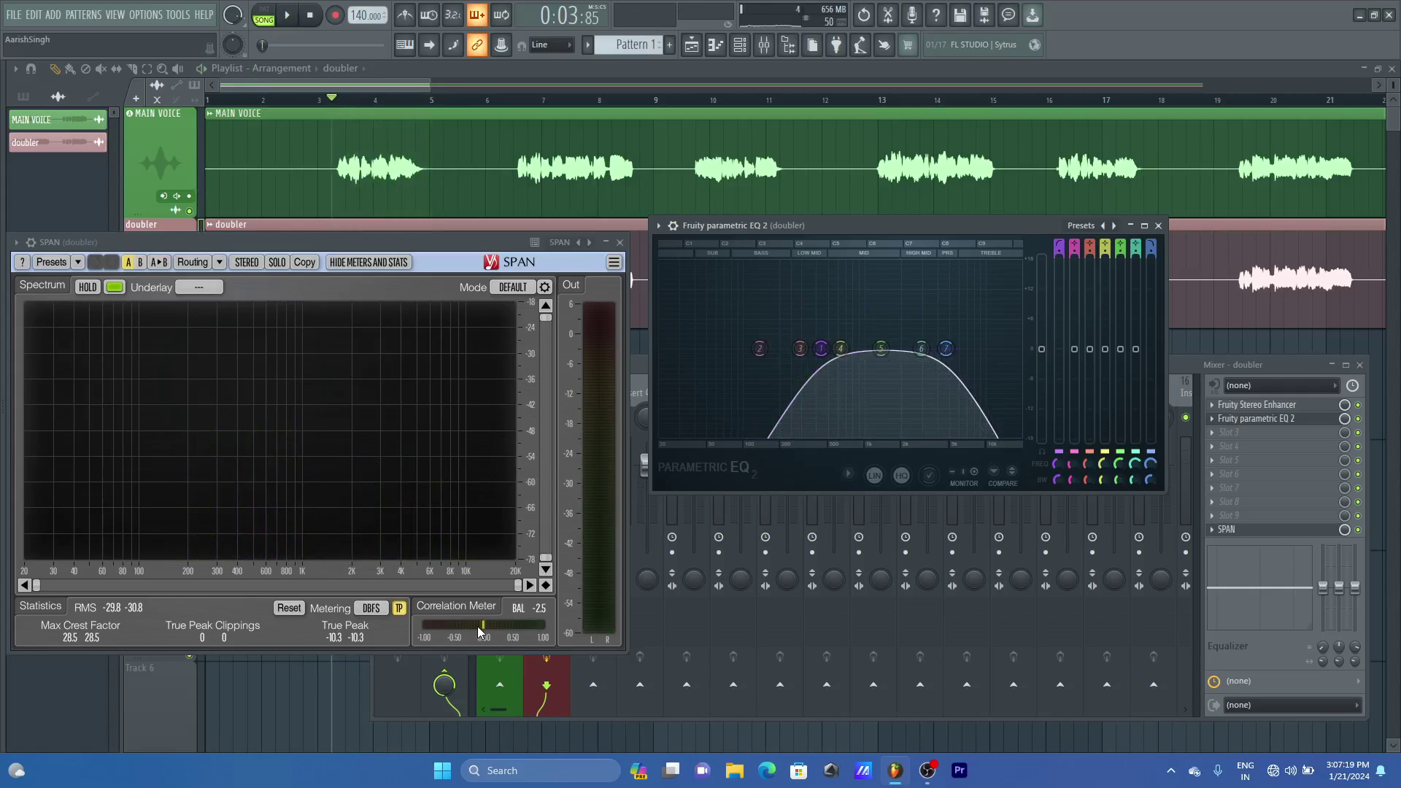
pyautogui.click(1159, 226)
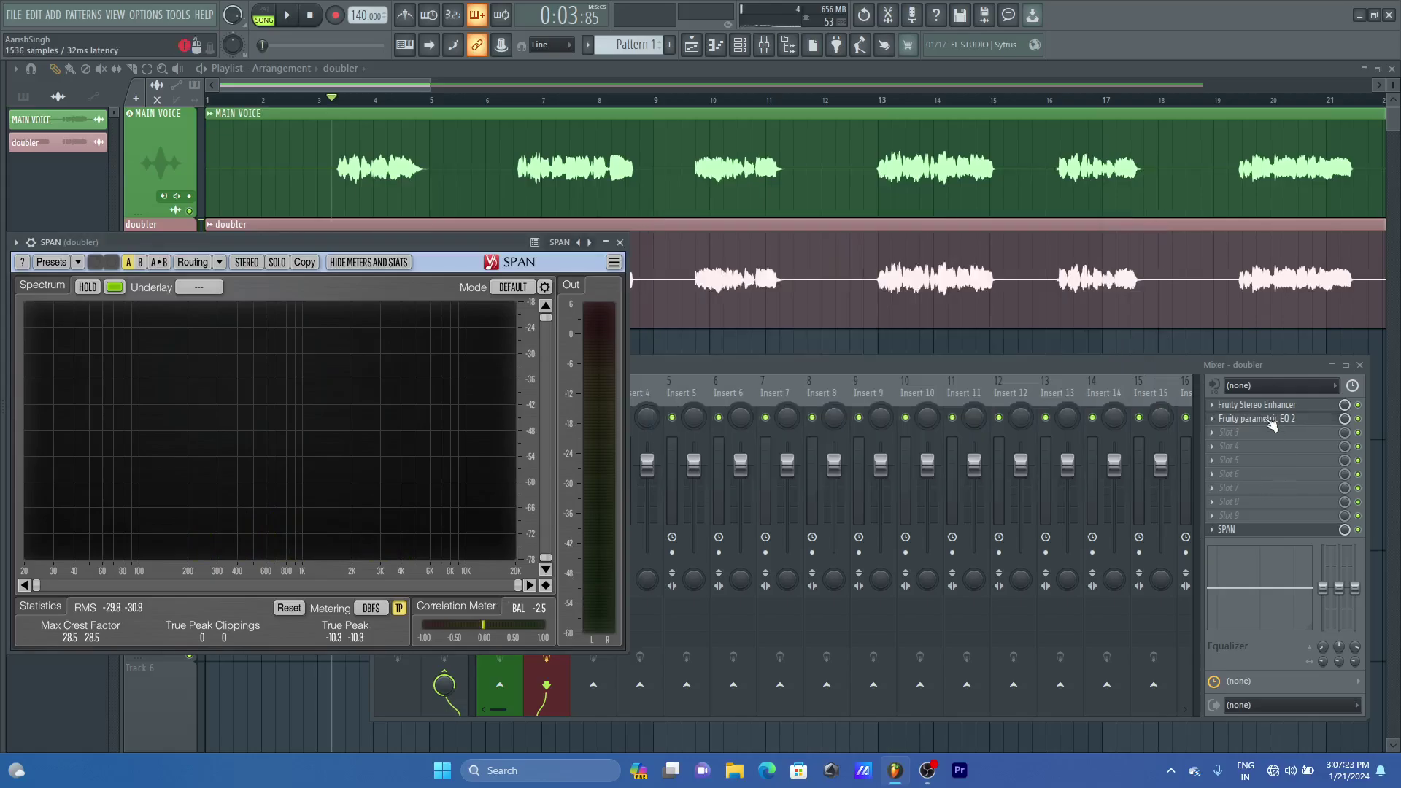
# Move Fruity Parametric EQ 2 to the doubler's third effect slot and load Fruity Fast Dist into the second slot
pyautogui.moveTo(1254, 418); pyautogui.dragTo(1262, 430)
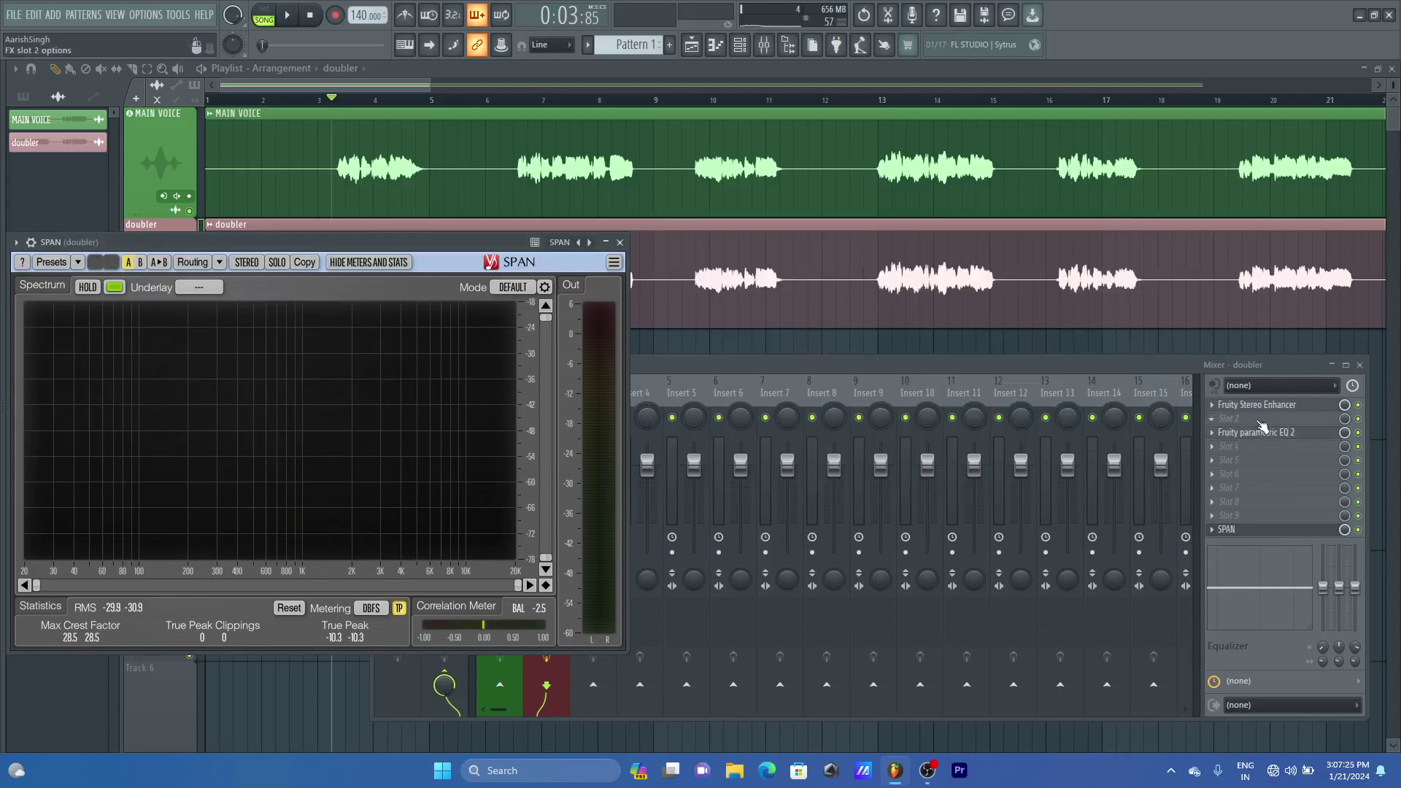
pyautogui.click(1259, 422)
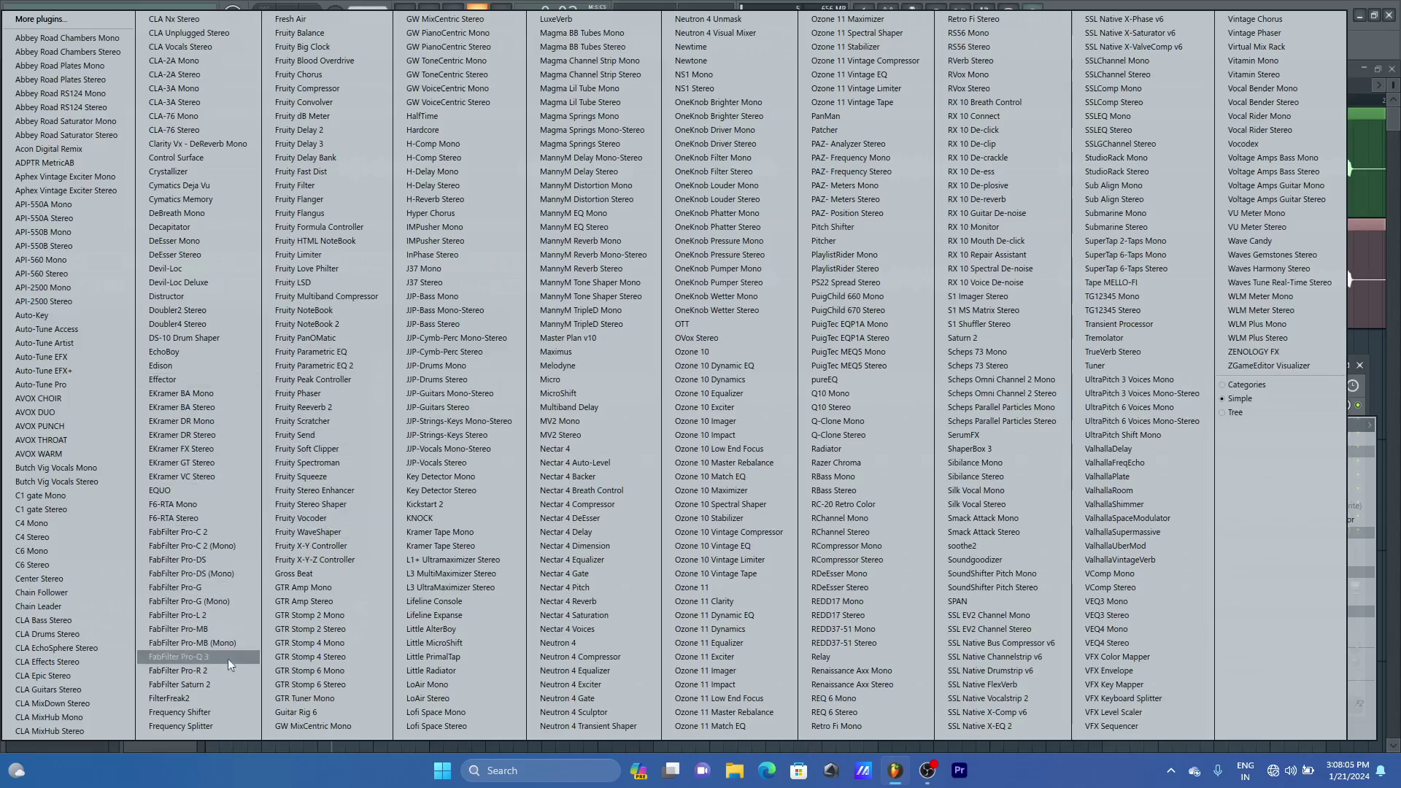
pyautogui.click(317, 173)
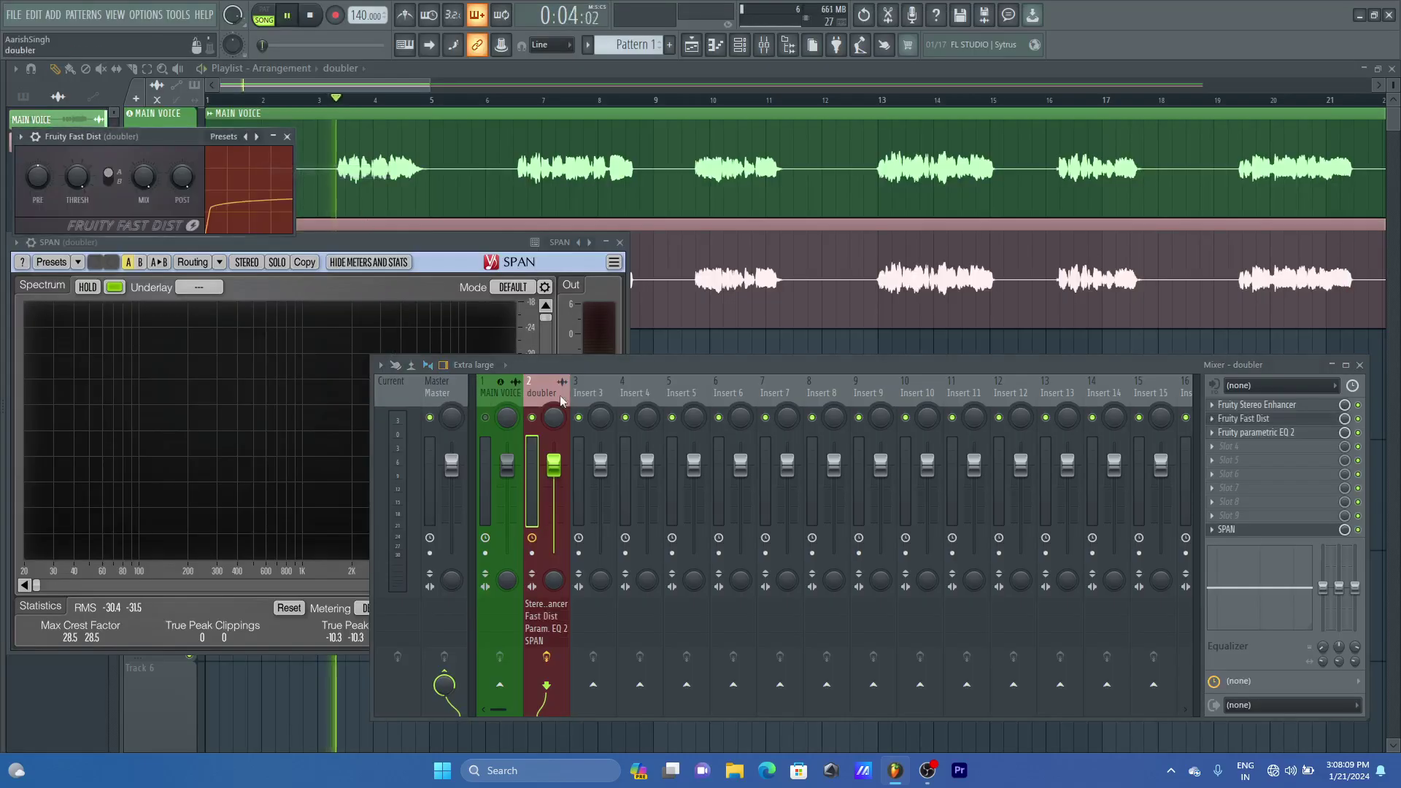
# Check the distorted doubler's spectrum and correlation in SPAN during playback, with the mixer brought back in front when finished
pyautogui.click(448, 243)
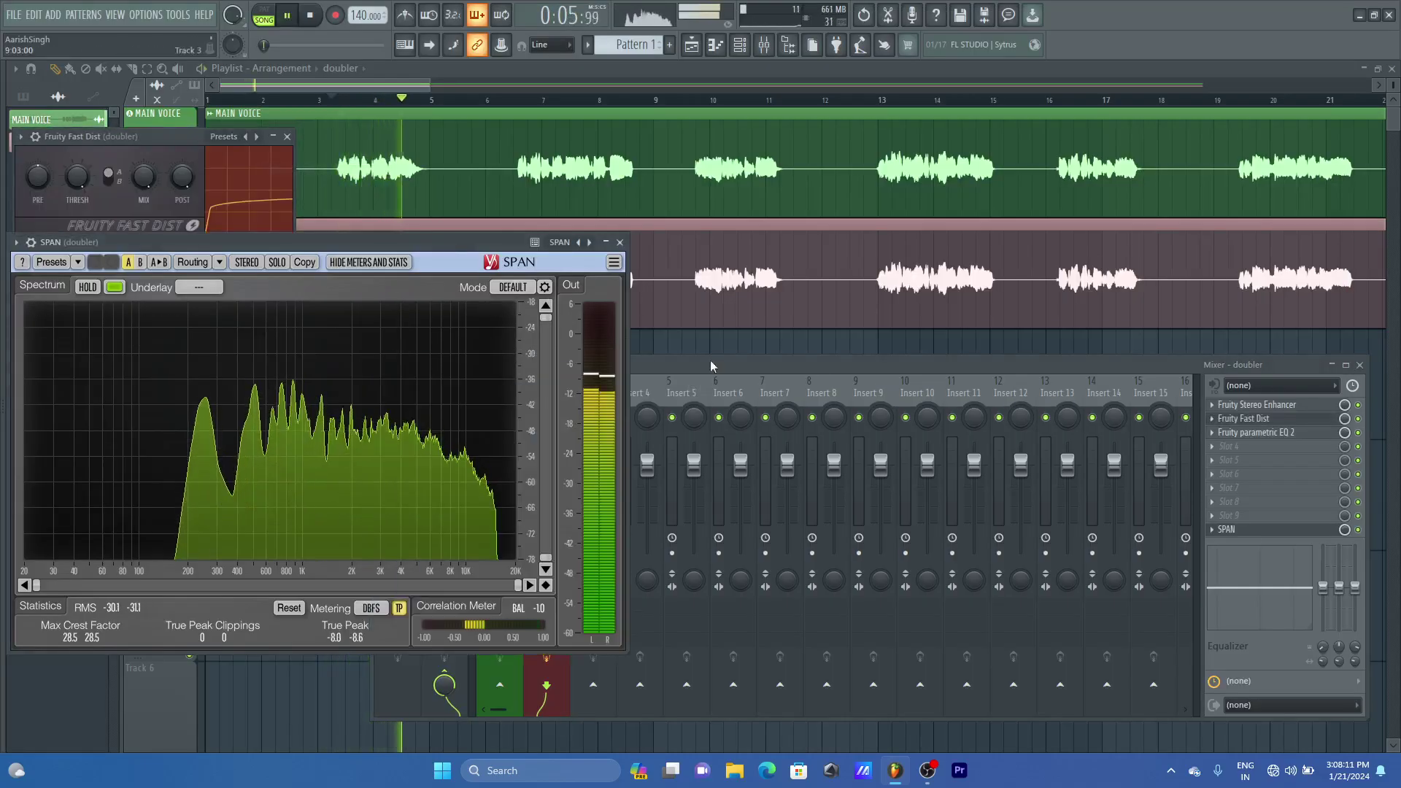
pyautogui.press('space')
pyautogui.click(711, 360)
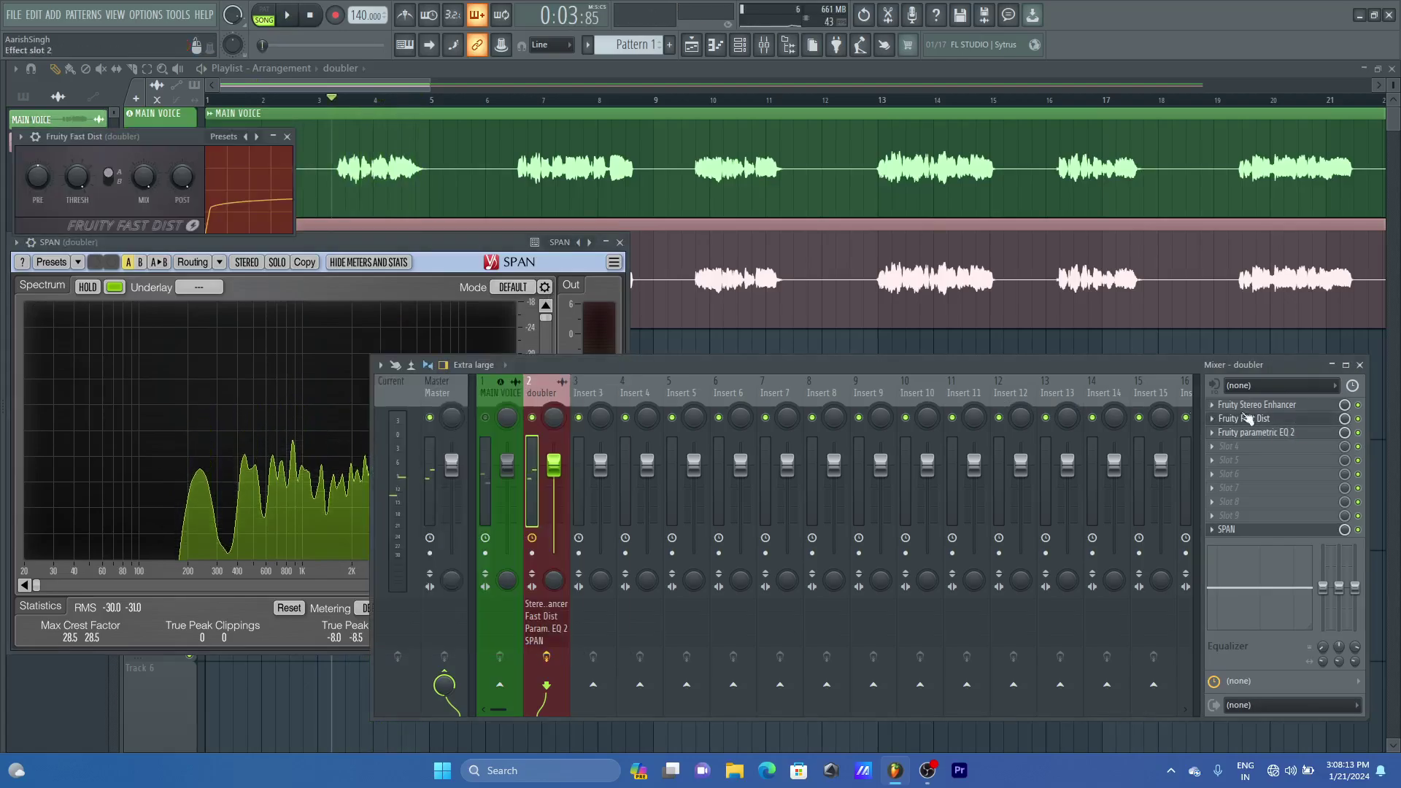
# Set Fruity Fast Dist's mix level to 0%, play back the doubler briefly and close the plugin window
pyautogui.moveTo(144, 176); pyautogui.dragTo(143, 234)
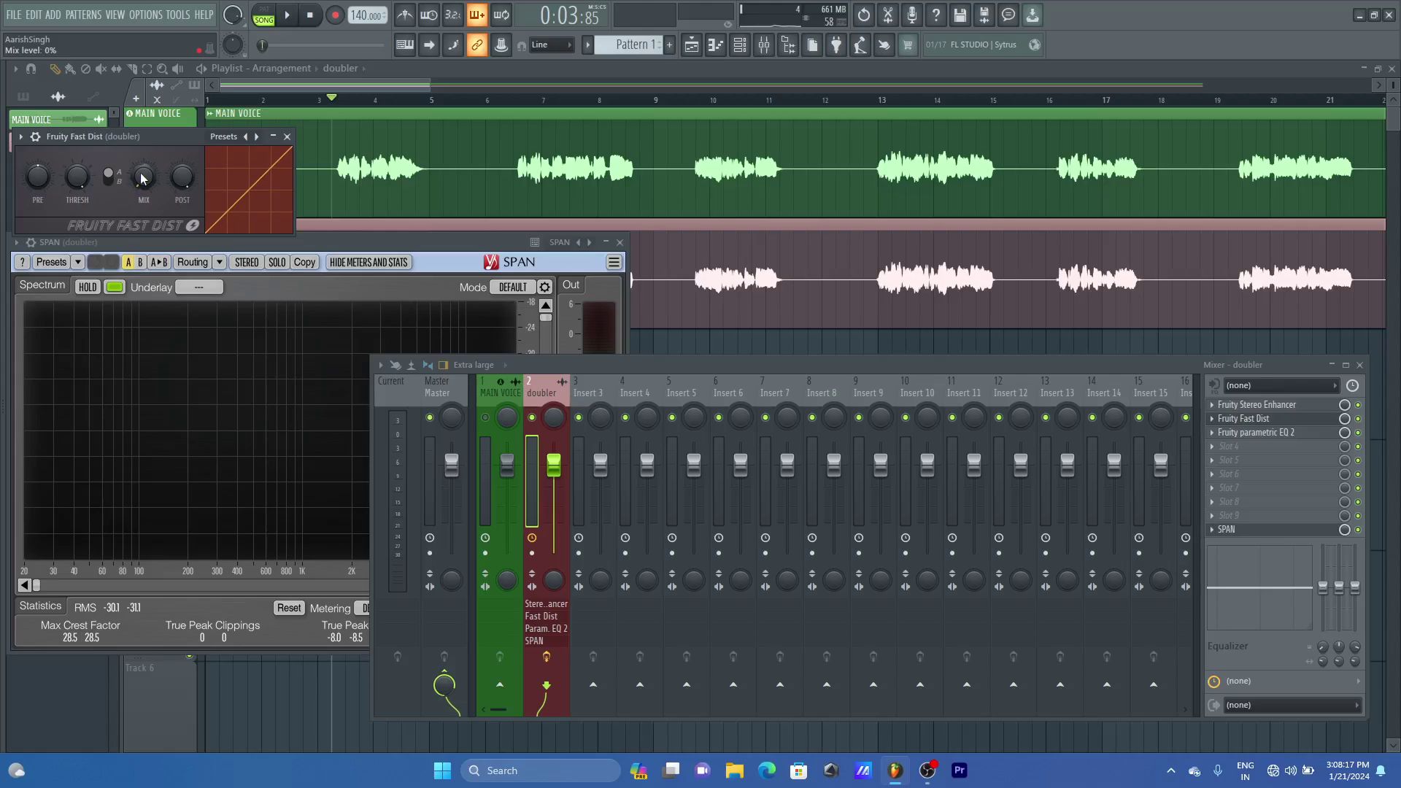
pyautogui.press('space')
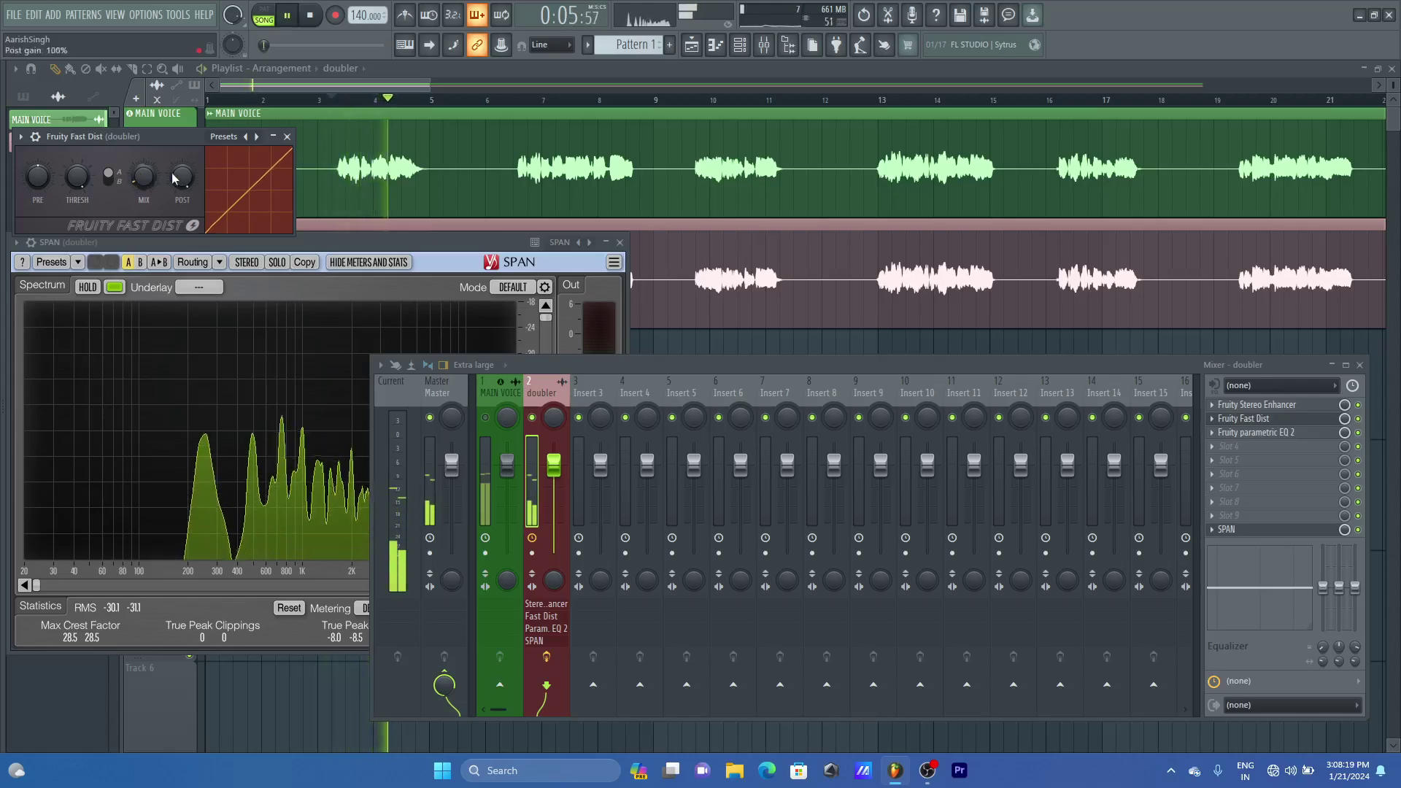
pyautogui.click(286, 136)
pyautogui.press('space')
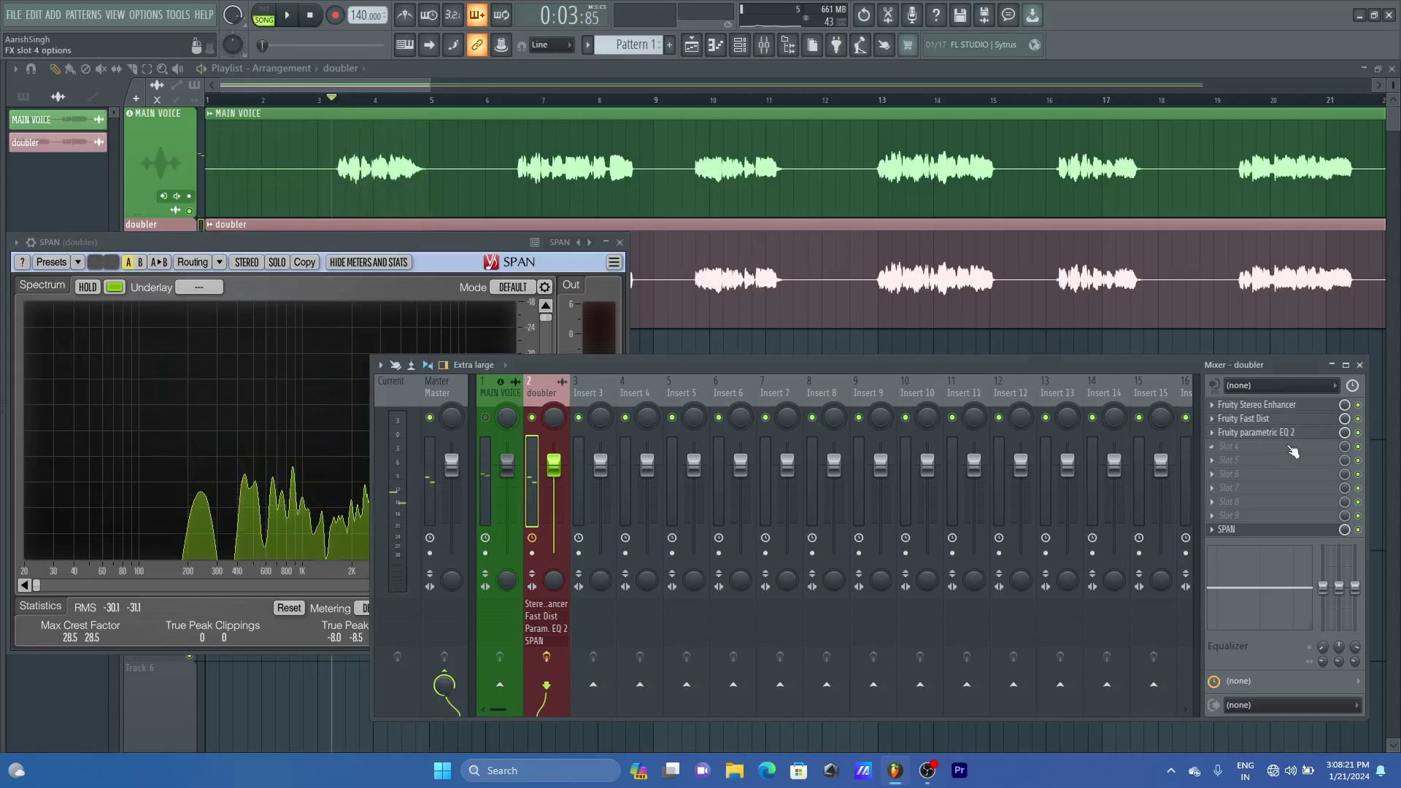
# Bring SPAN into full view and check its correlation meter while playing back the doubler
pyautogui.click(1226, 528)
pyautogui.press('space')
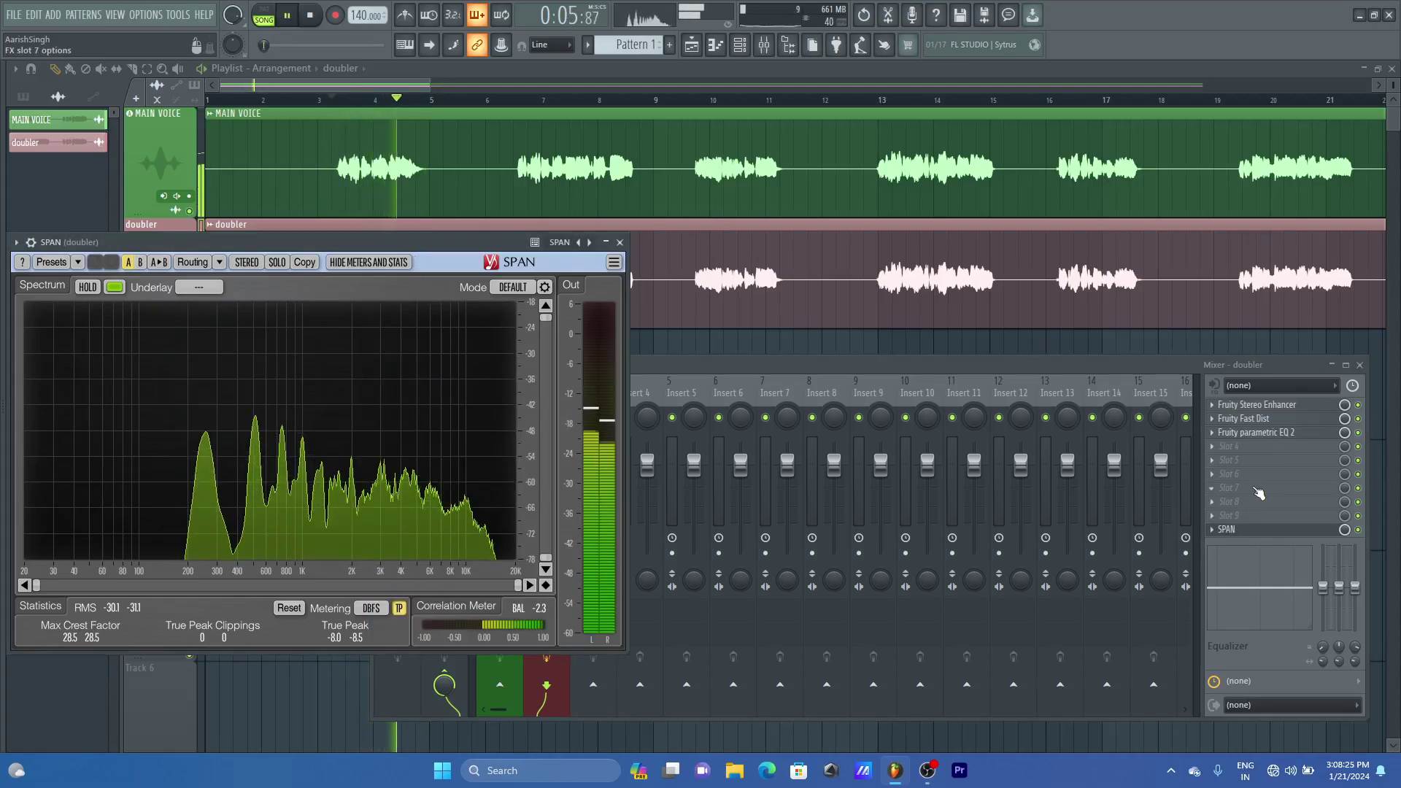
pyautogui.press('space')
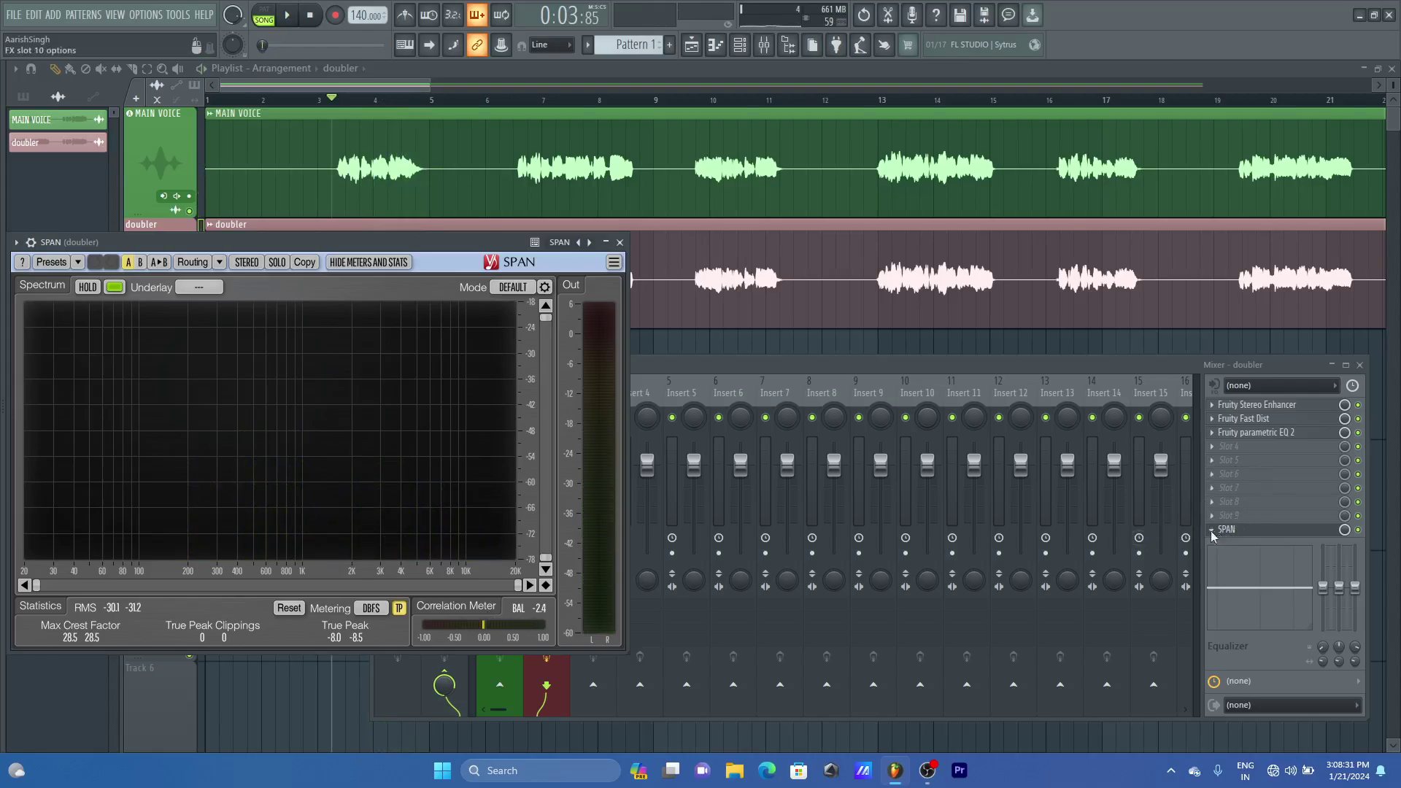
pyautogui.click(1213, 532)
pyautogui.click(1240, 439)
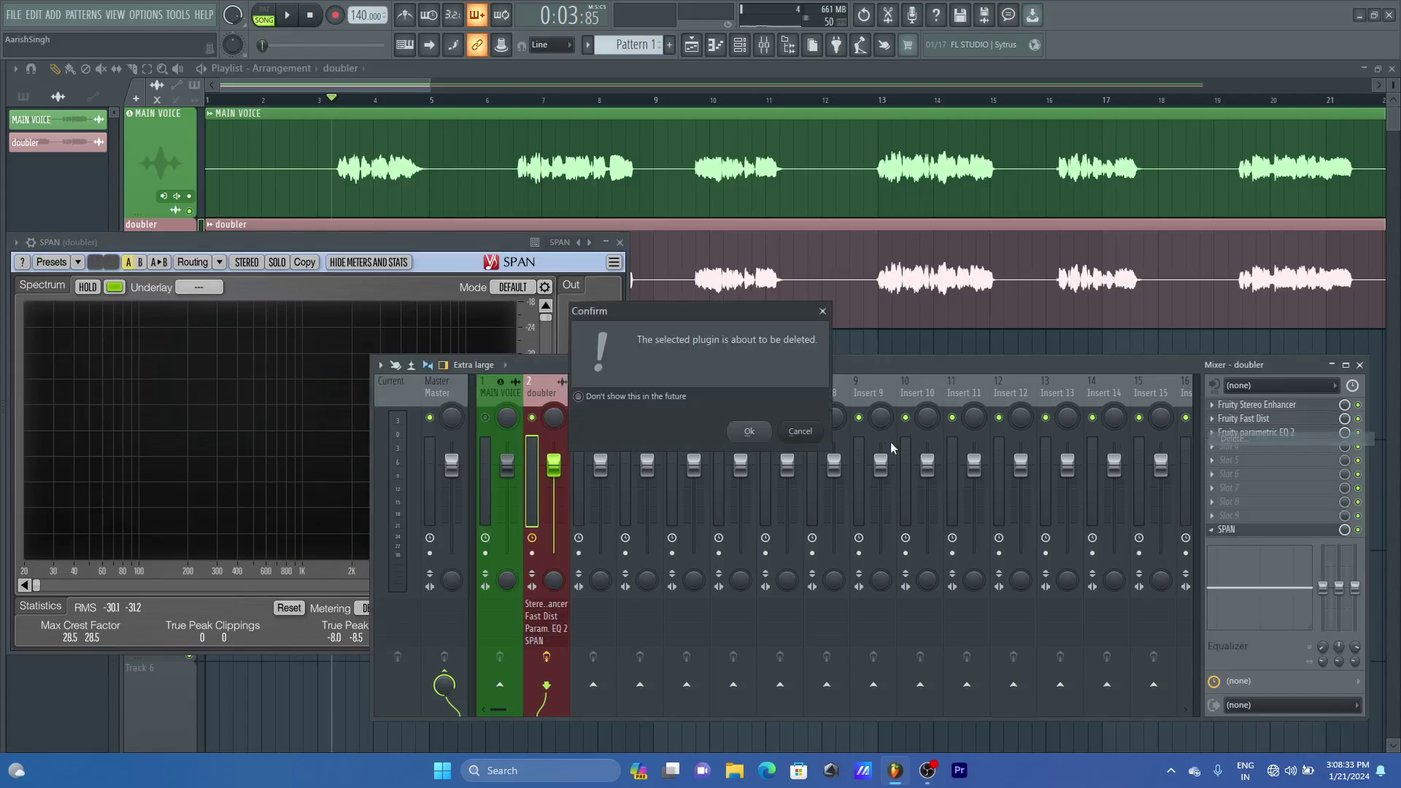
pyautogui.click(818, 435)
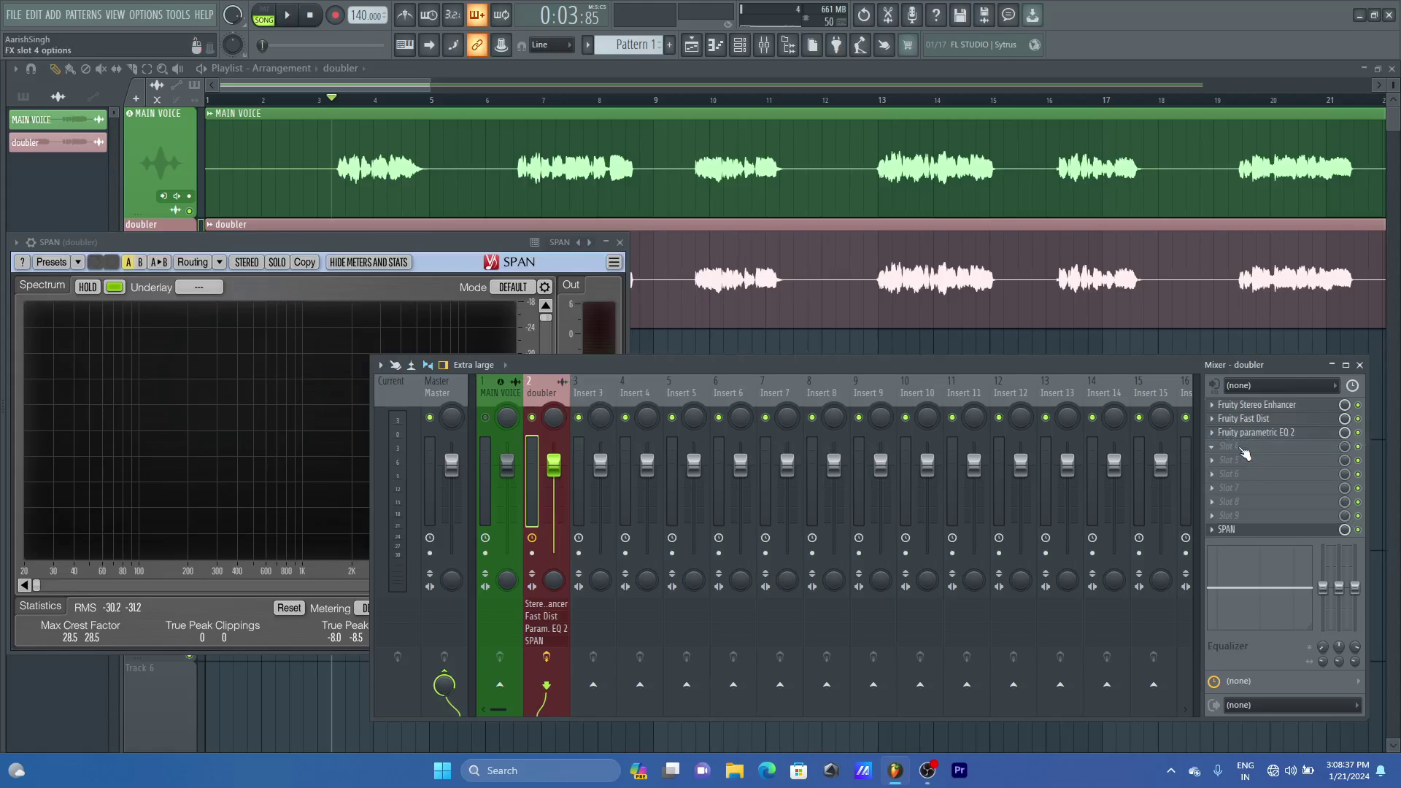
# Load FabFilter Pro-Q 3 into the doubler's fourth effect slot and arrange its window side by side with SPAN
pyautogui.click(1239, 448)
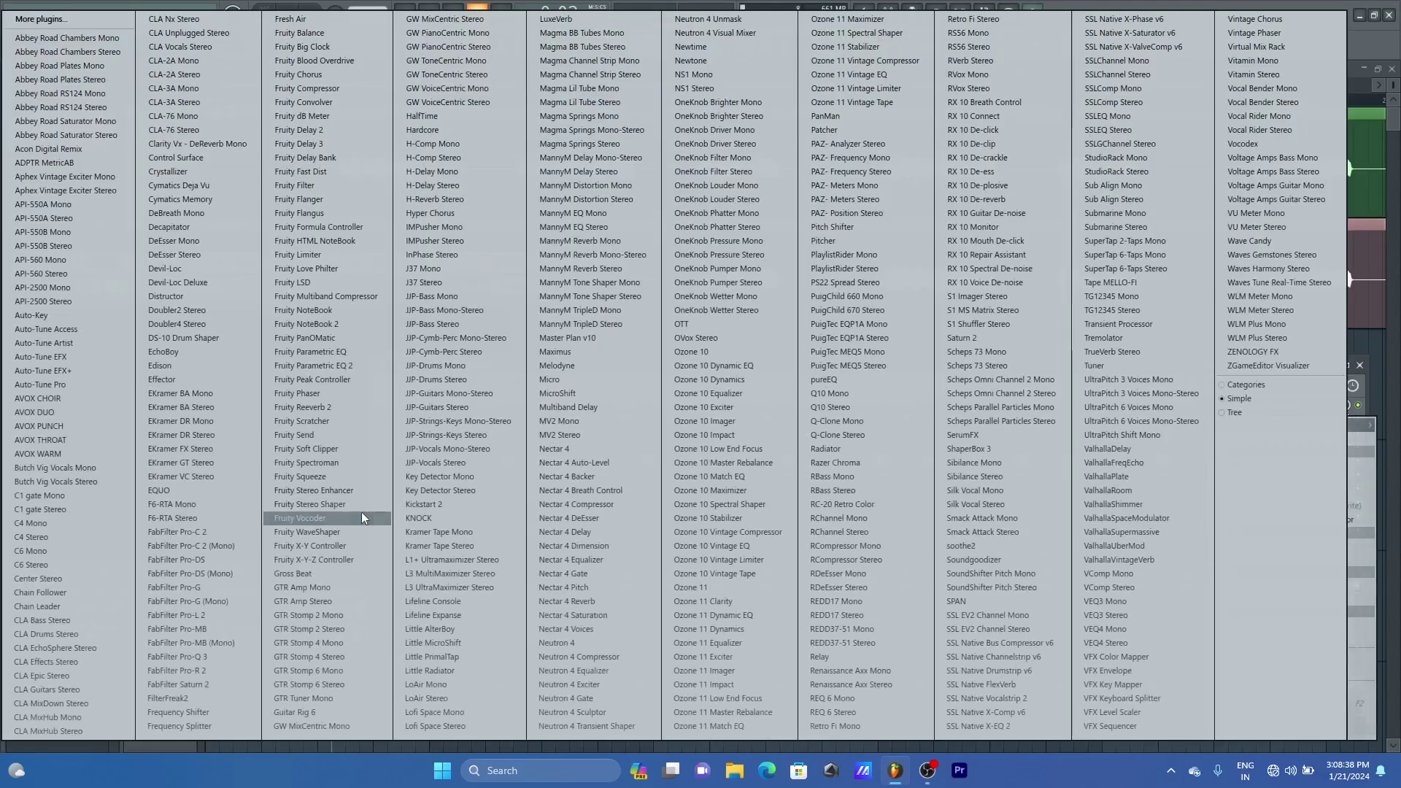
pyautogui.click(212, 658)
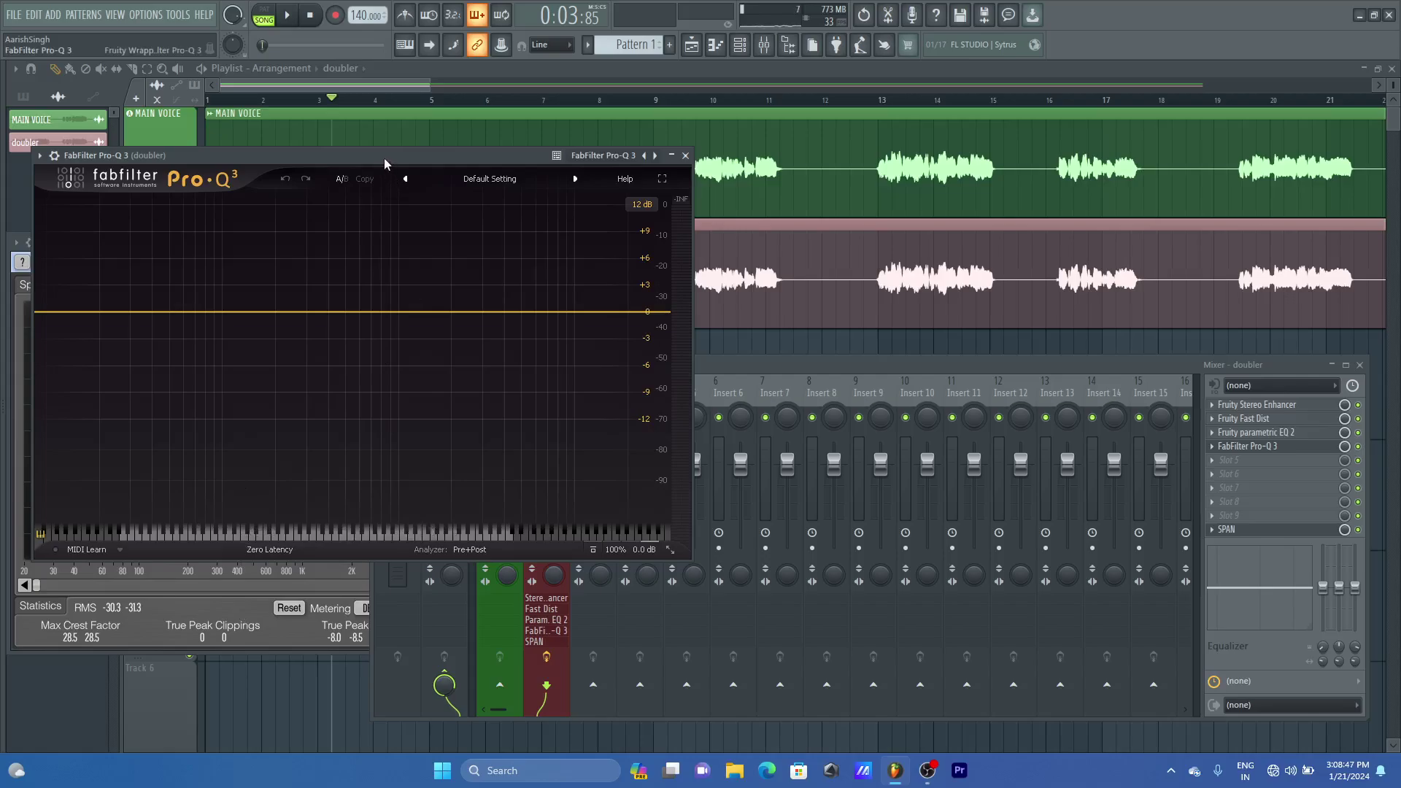
pyautogui.moveTo(384, 158); pyautogui.dragTo(1016, 157)
pyautogui.moveTo(415, 242); pyautogui.dragTo(350, 192)
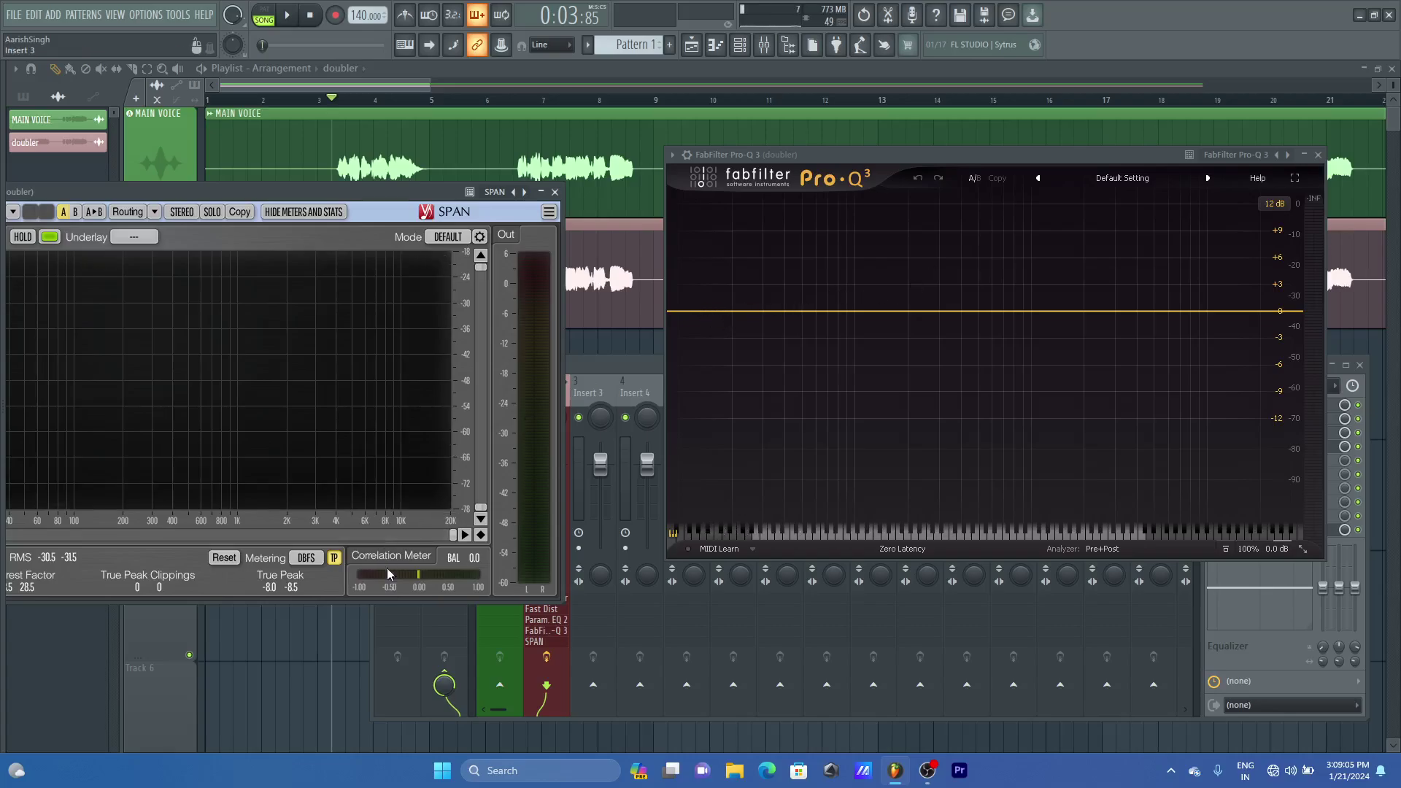
# Add a low cut band at the low end of Pro-Q 3's curve and set it to process only the Side signal
pyautogui.click(739, 313)
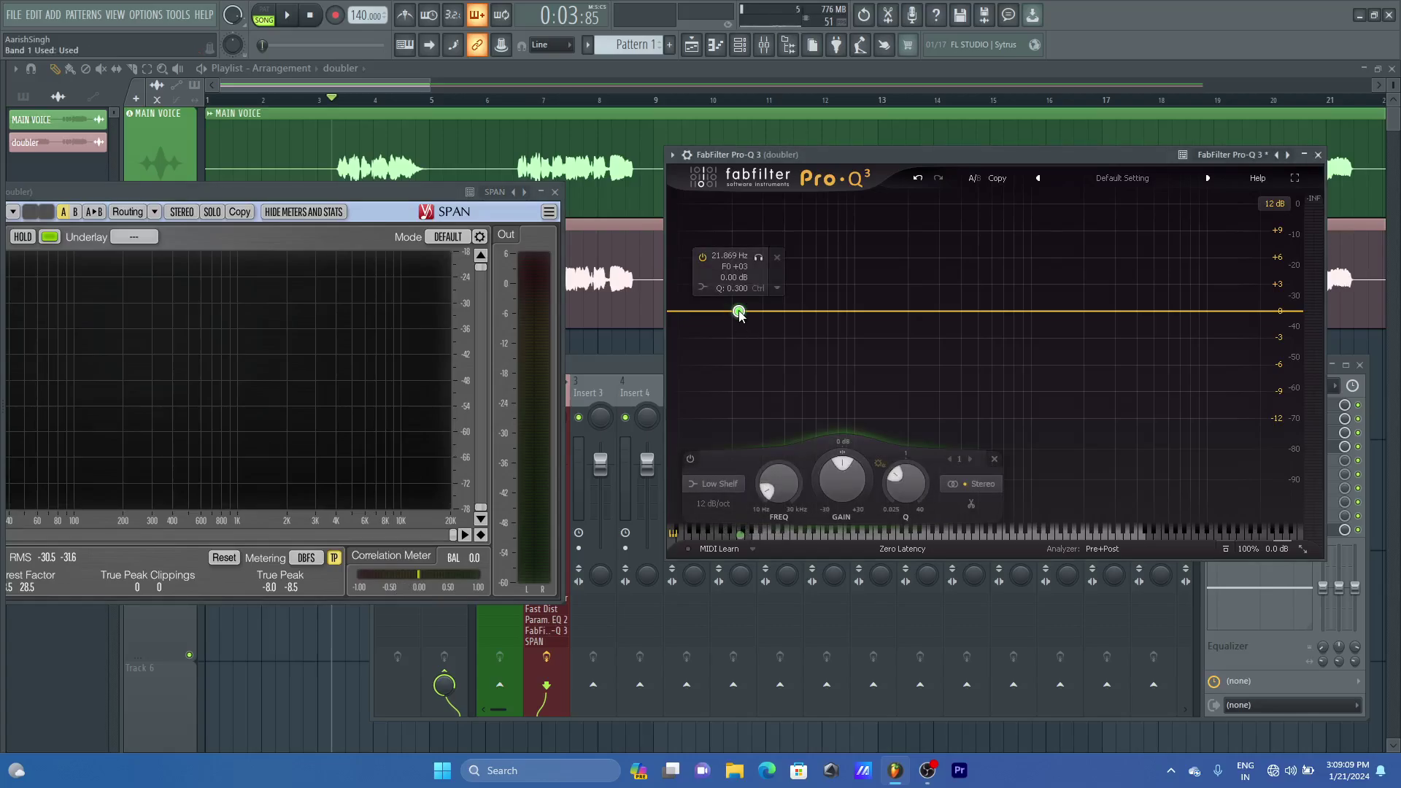
pyautogui.hotkey('ctrl', 'z')
pyautogui.click(690, 313)
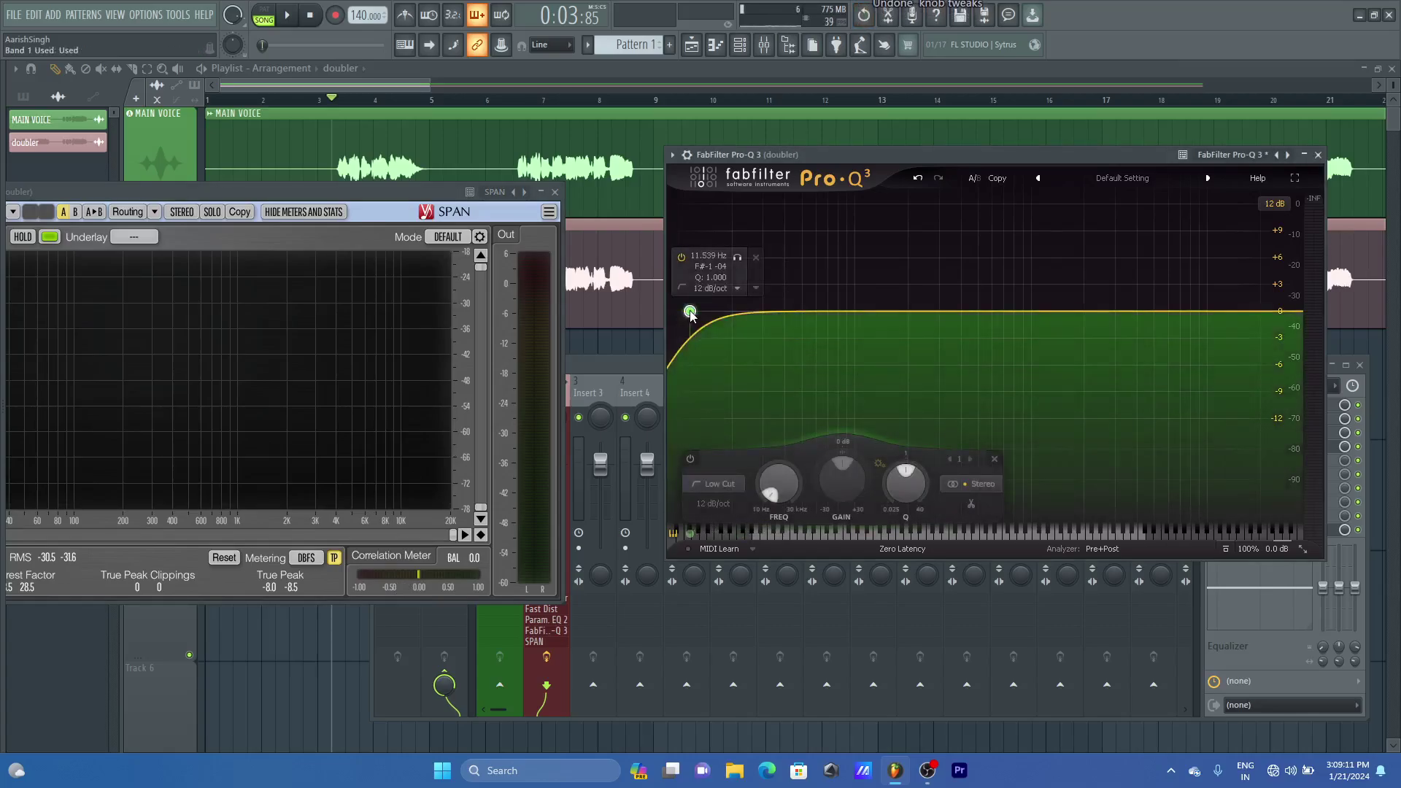
pyautogui.click(973, 485)
pyautogui.click(970, 469)
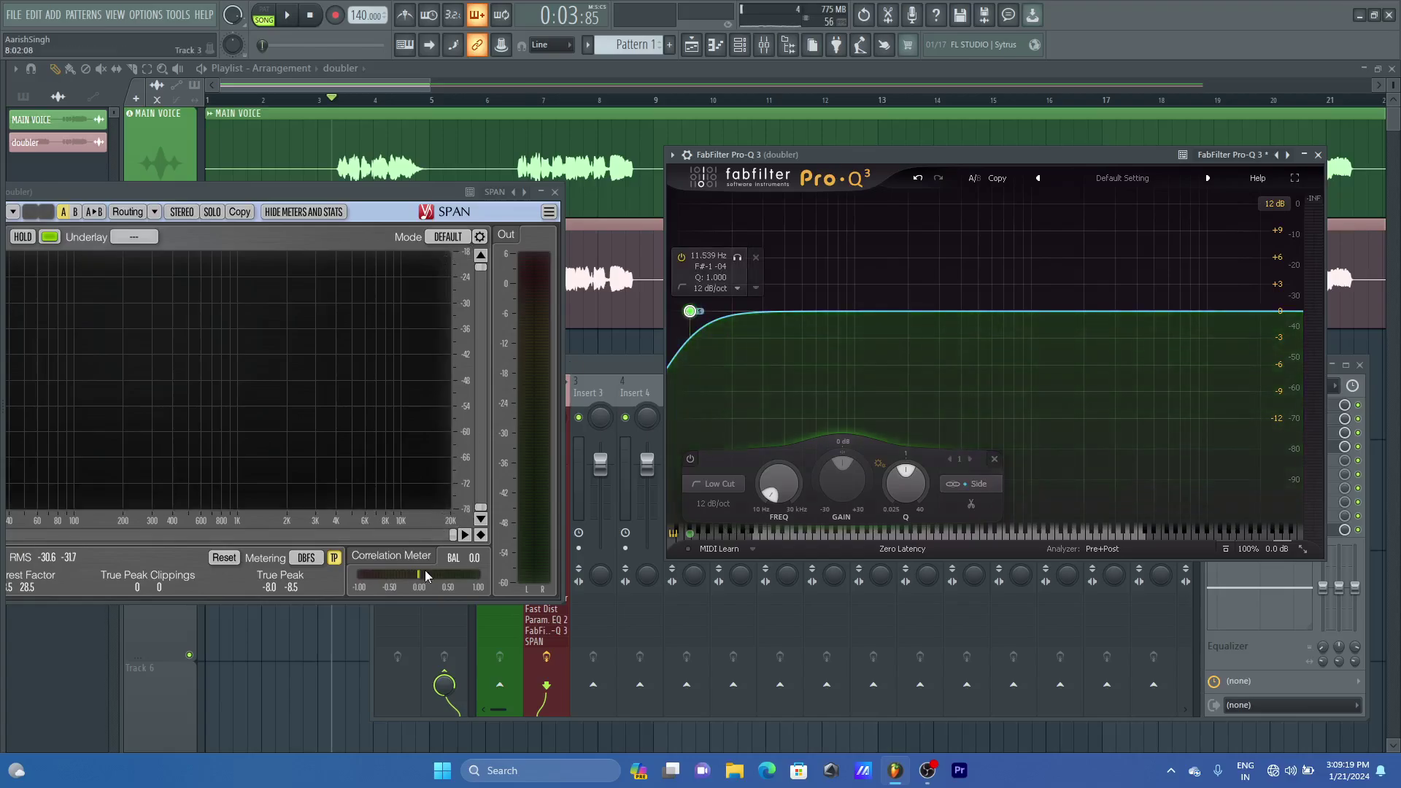
# Raise the side low cut's frequency to about 798 Hz while playing back the doubler, and put the Pro-Q 3 window away
pyautogui.press('space')
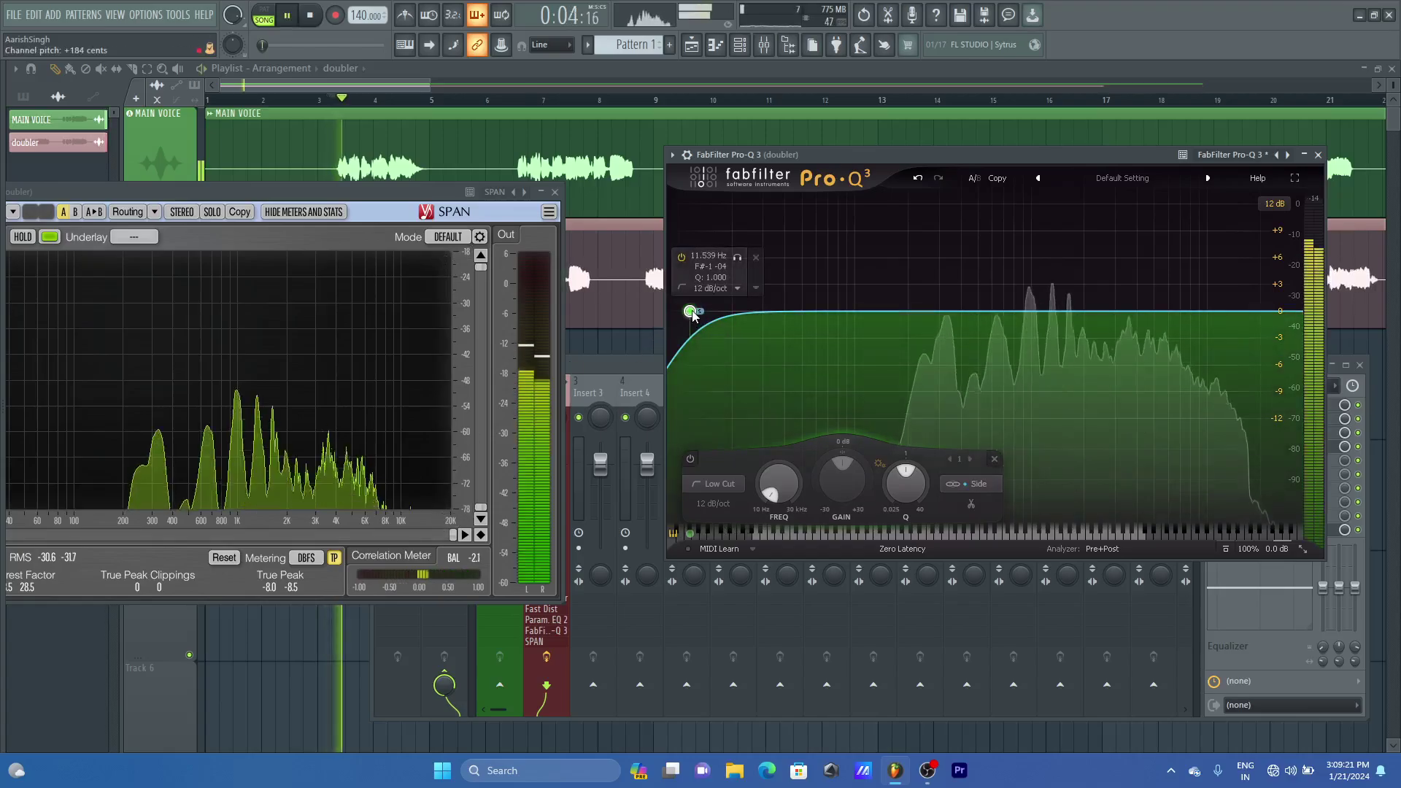
pyautogui.moveTo(697, 314); pyautogui.dragTo(943, 315)
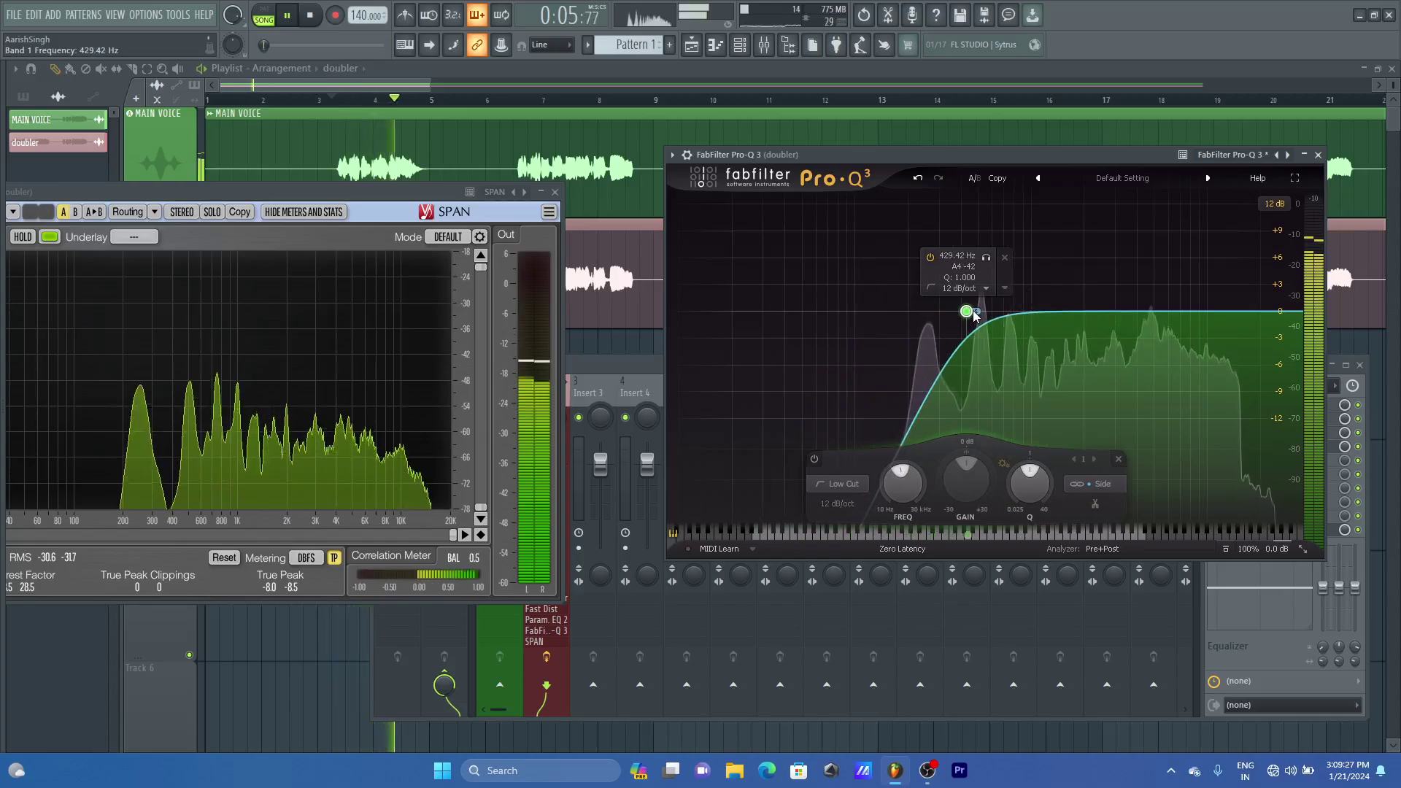
pyautogui.moveTo(966, 312); pyautogui.dragTo(998, 312)
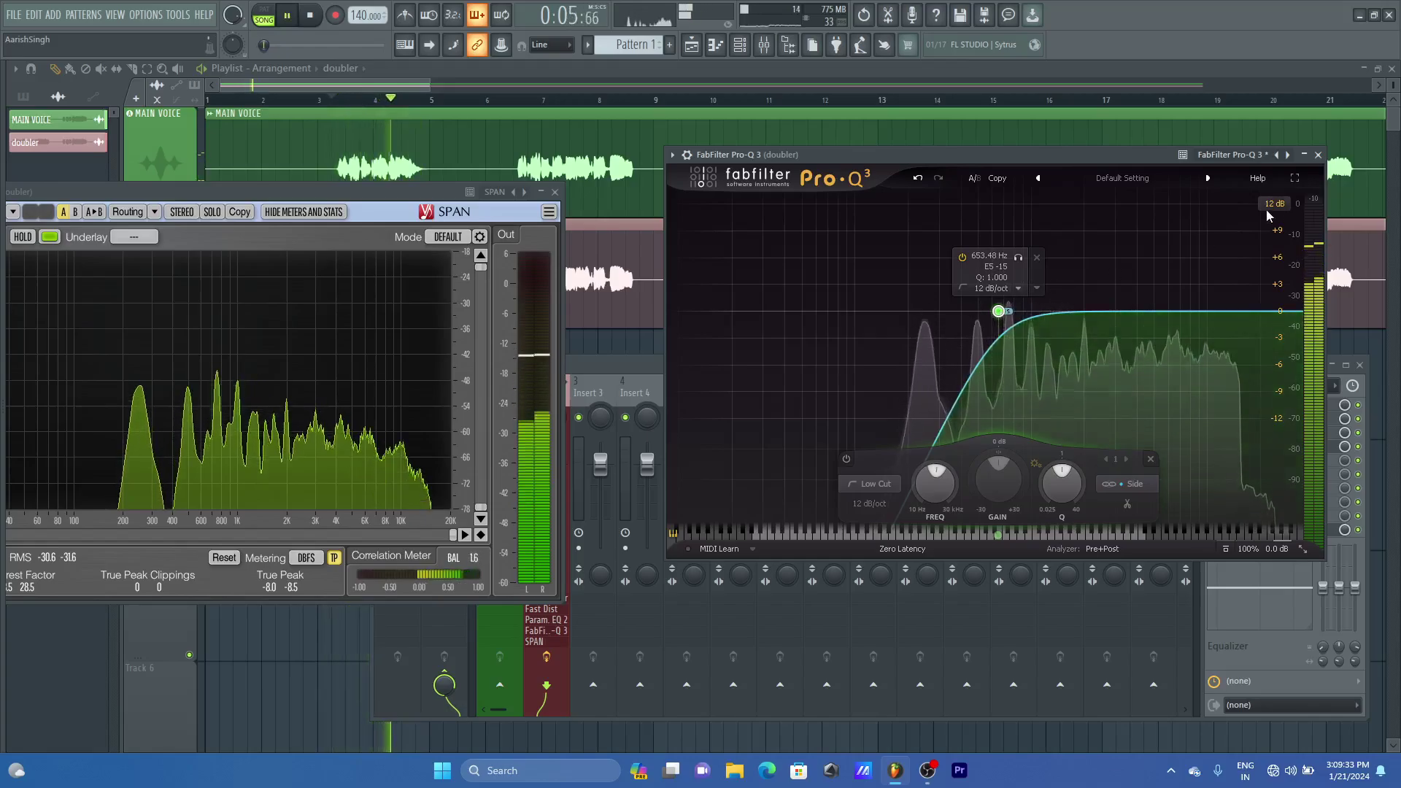
pyautogui.moveTo(1004, 317)
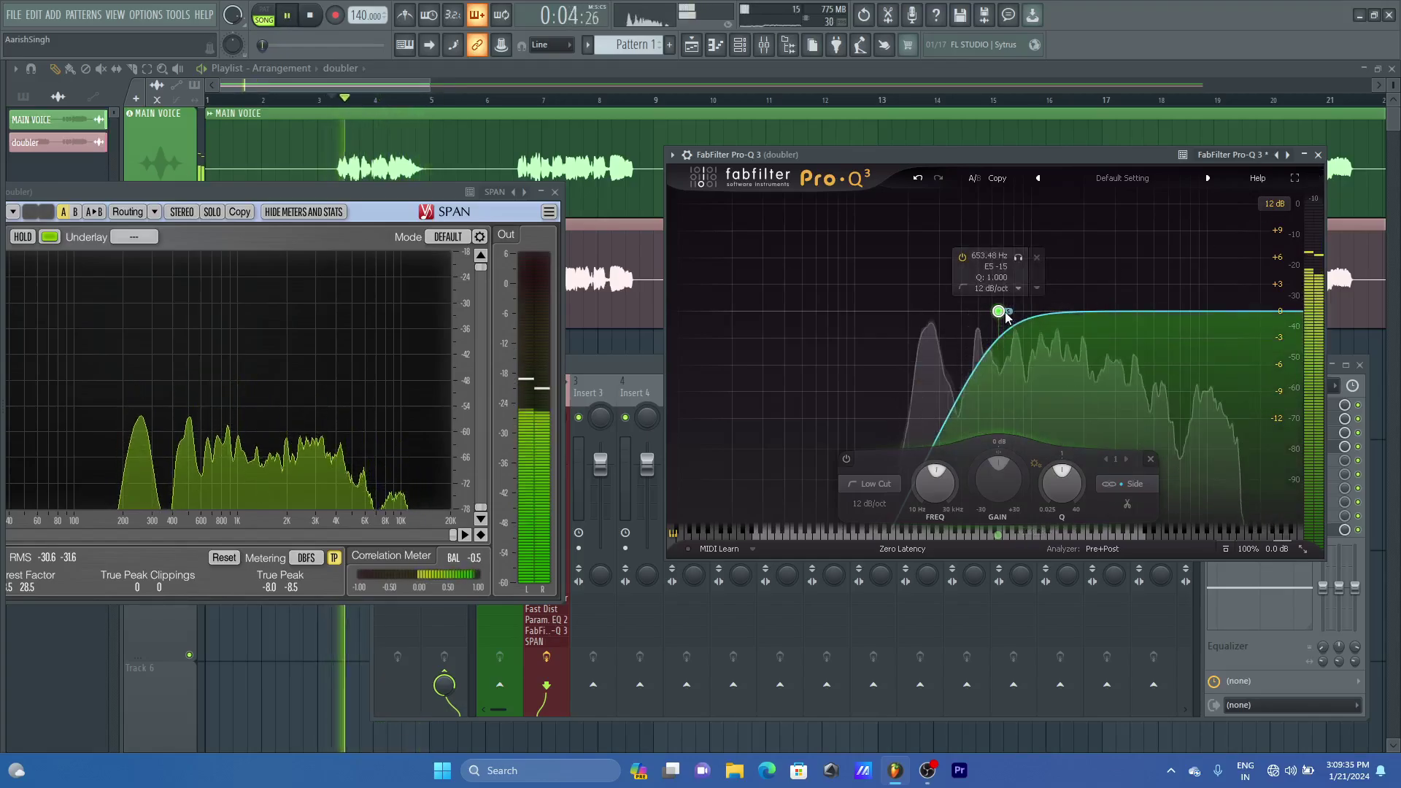
pyautogui.moveTo(1004, 317)
pyautogui.mouseDown()
pyautogui.moveTo(1040, 315)
pyautogui.moveTo(1019, 317)
pyautogui.mouseUp()
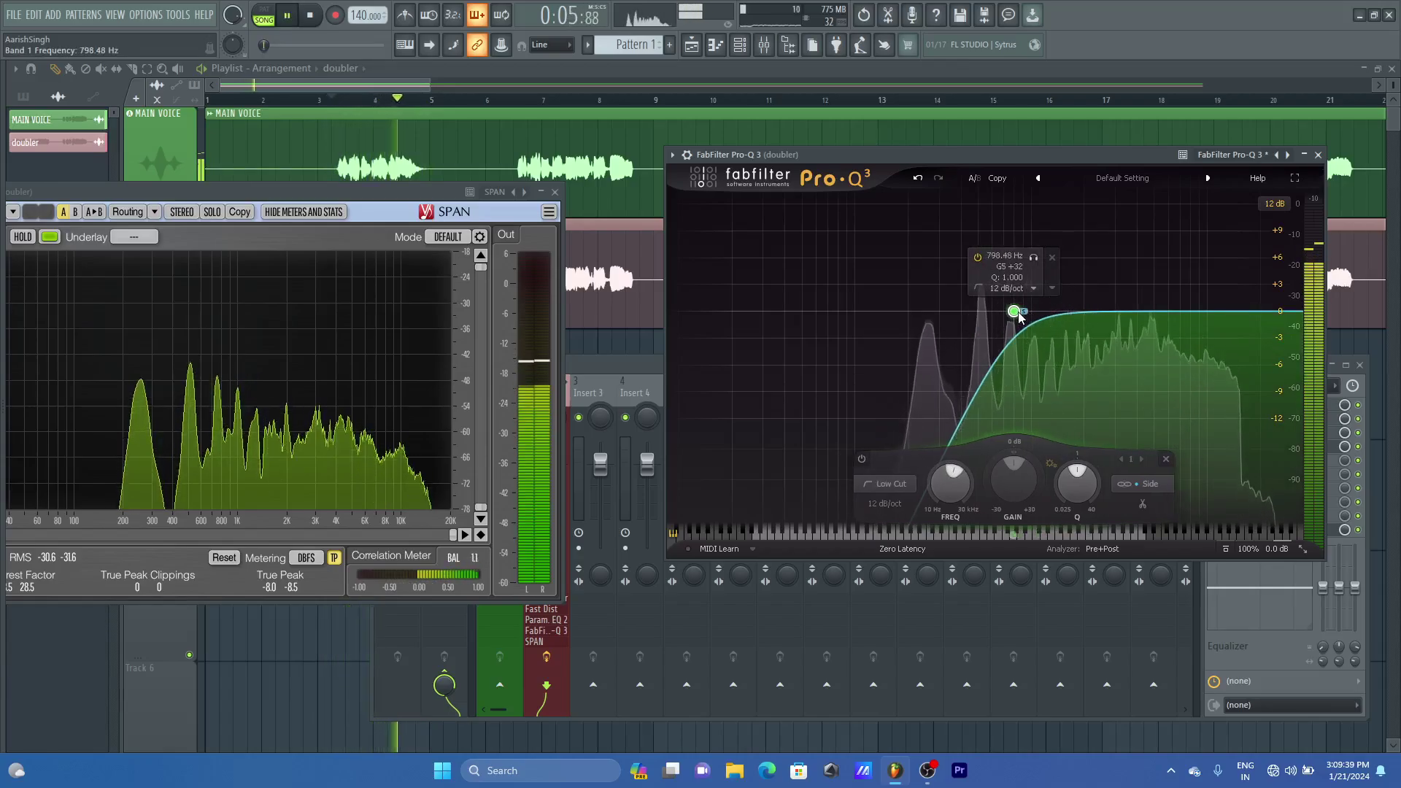
pyautogui.press('space')
pyautogui.click(1306, 157)
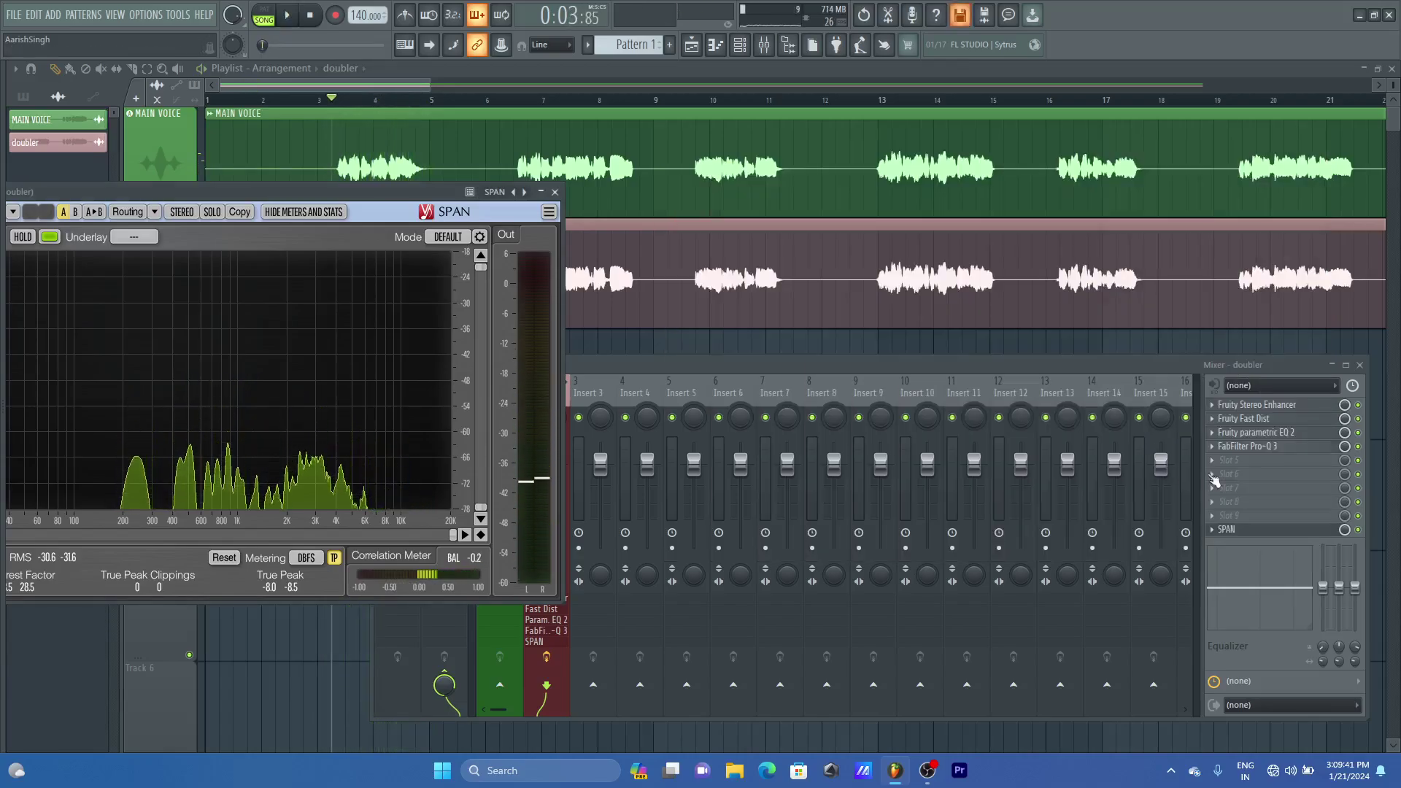
# Delete Fruity Parametric EQ 2 from the doubler's third effect slot
pyautogui.rightClick(1215, 436)
pyautogui.click(1240, 467)
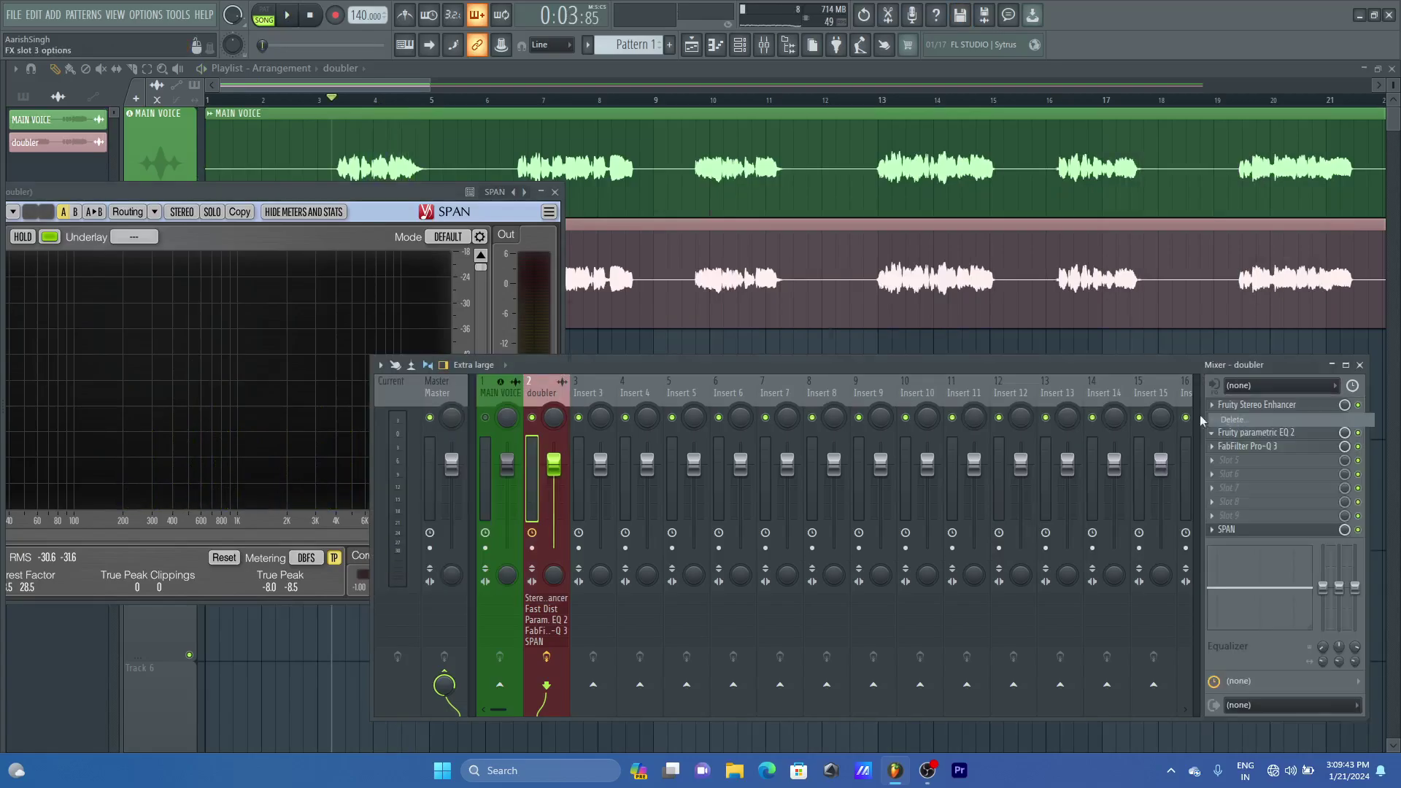
pyautogui.click(749, 433)
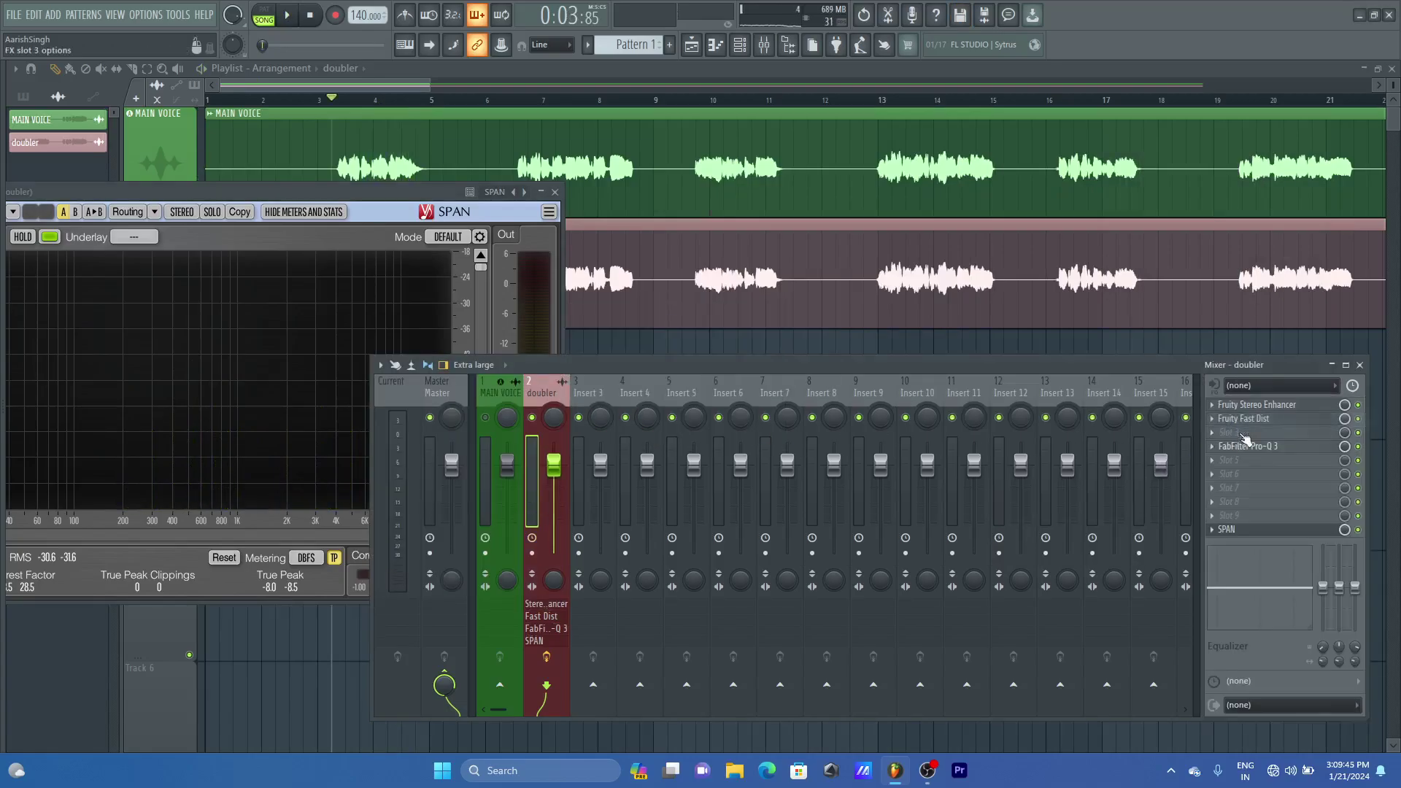
# Reopen Pro-Q 3, bring SPAN in front of the mixer and check the doubler's correlation meter during playback
pyautogui.click(1246, 433)
pyautogui.press('space')
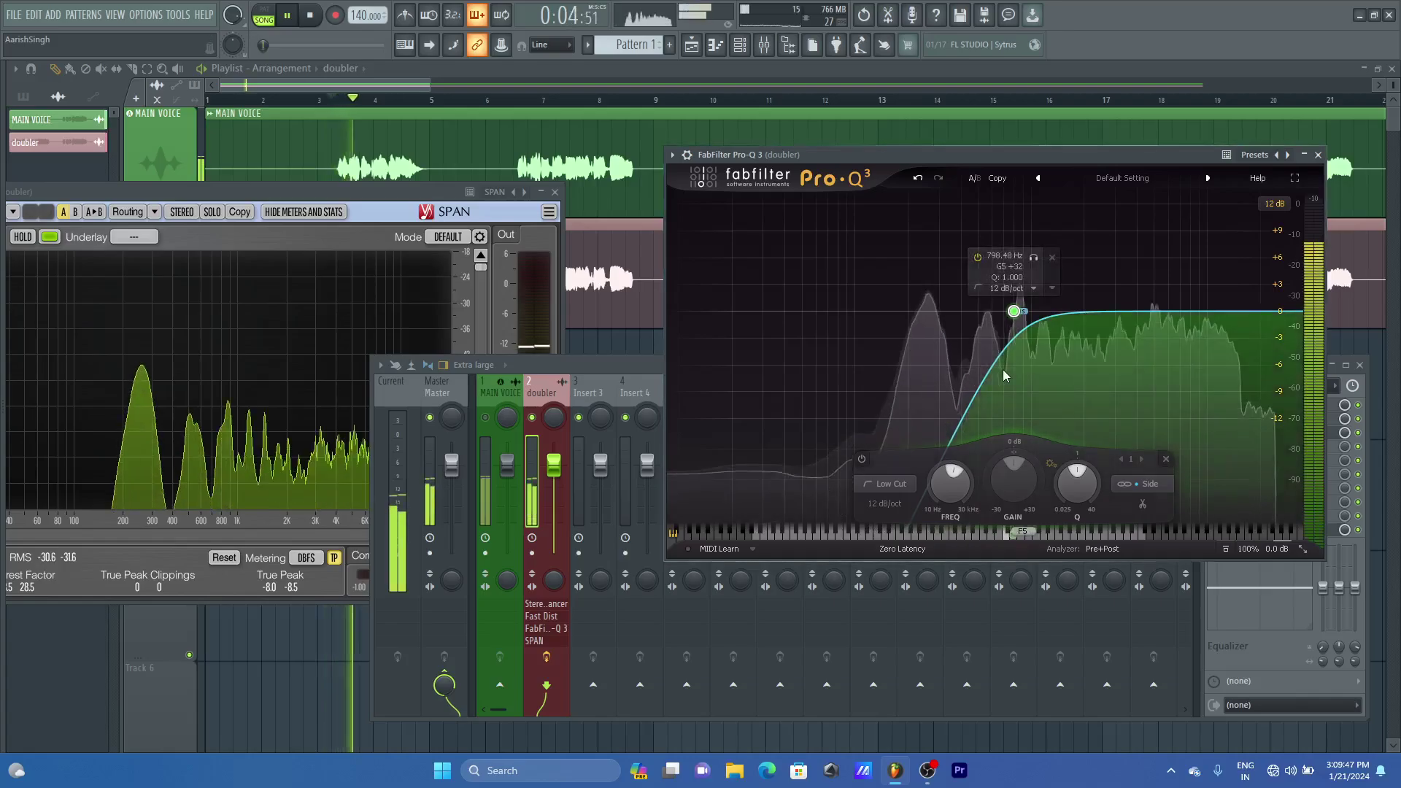
pyautogui.click(391, 207)
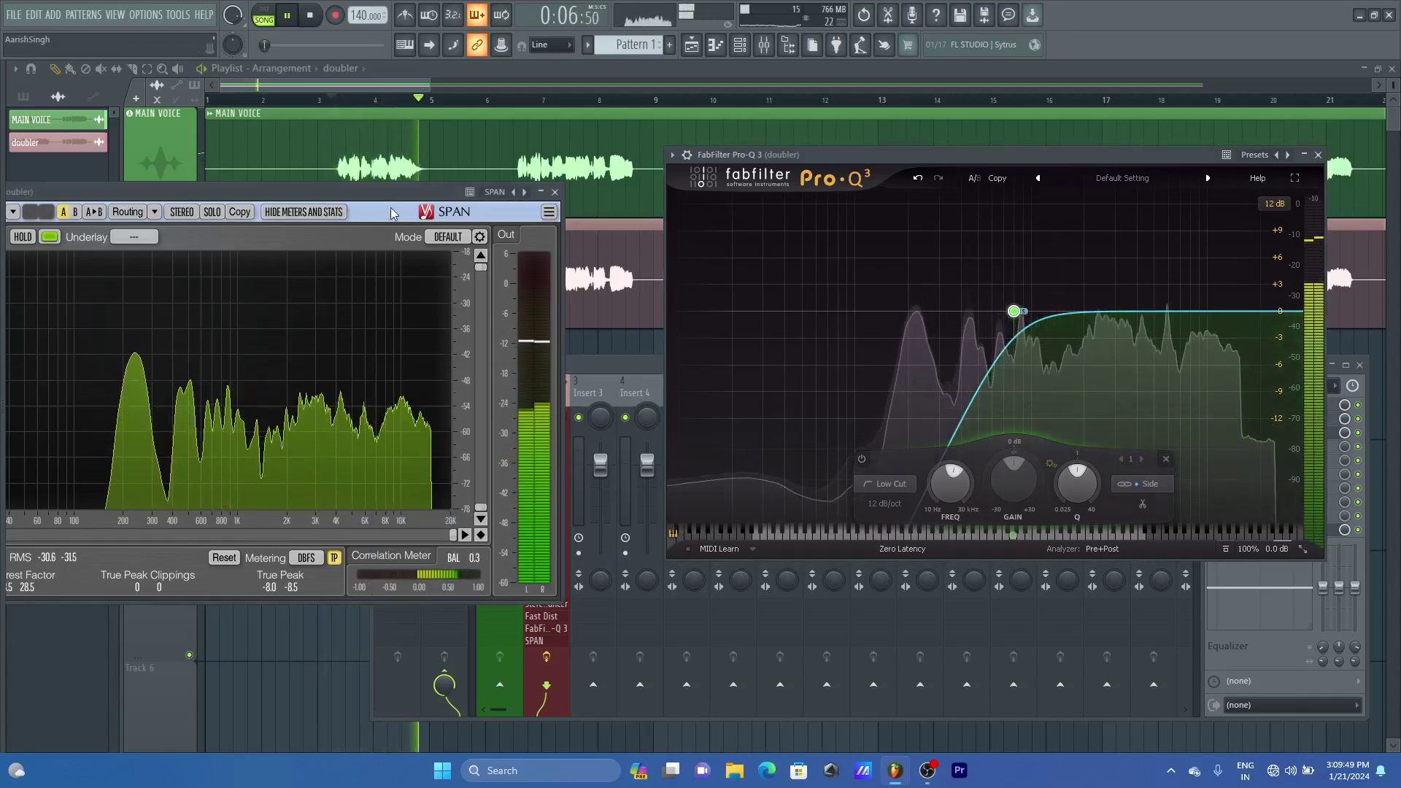
pyautogui.press('space')
pyautogui.press('space')
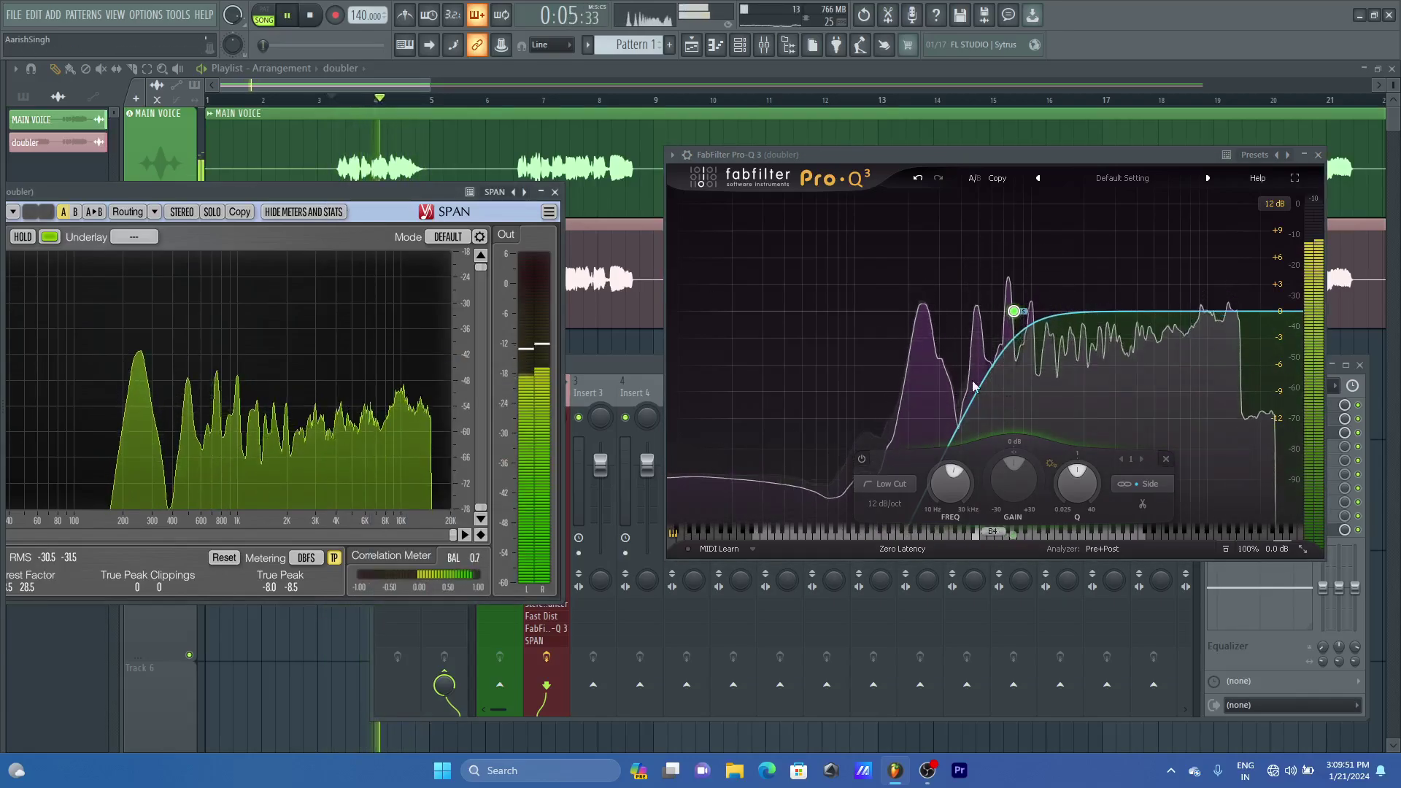
# Lower the side low cut to about 38 Hz and play back the doubler to watch SPAN's correlation meter
pyautogui.press('space')
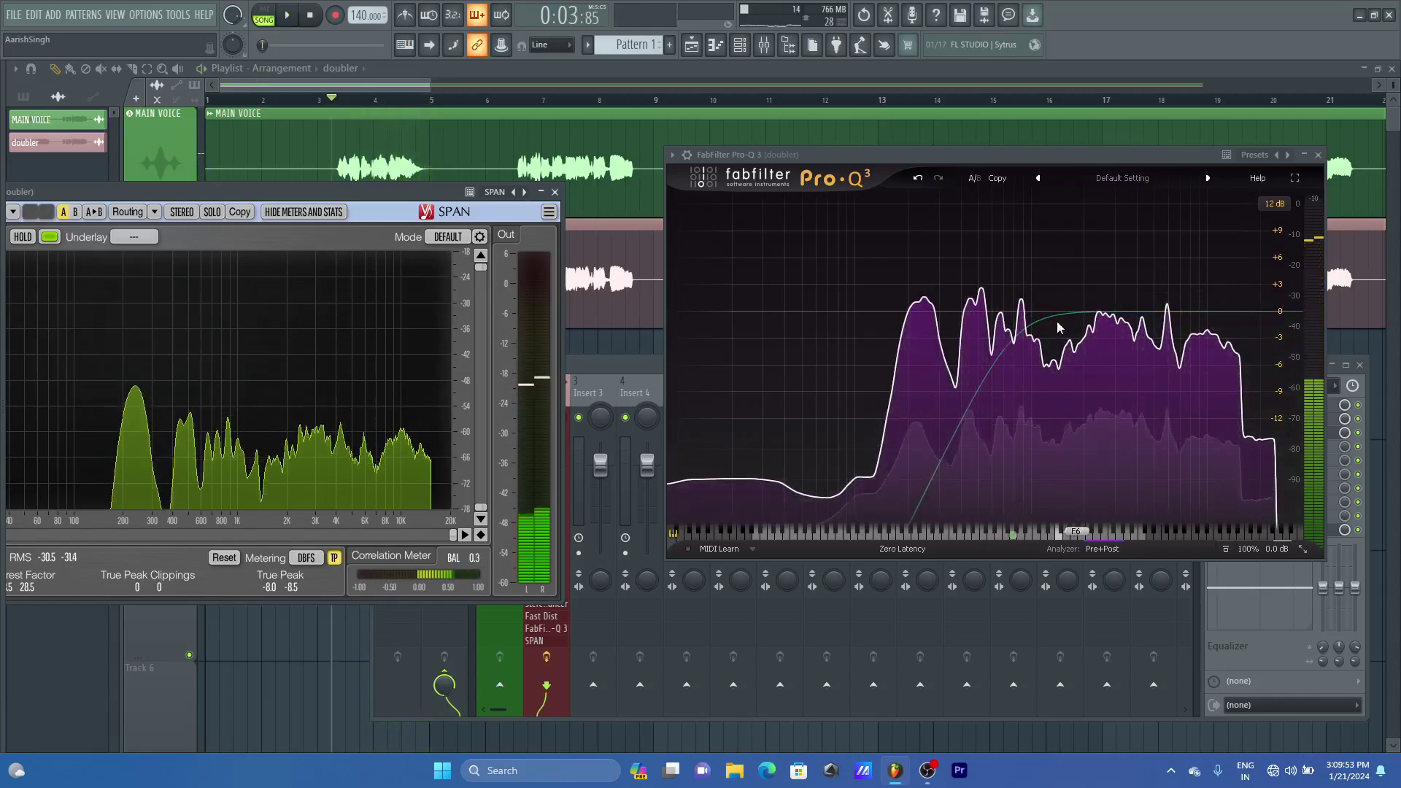
pyautogui.click(998, 311)
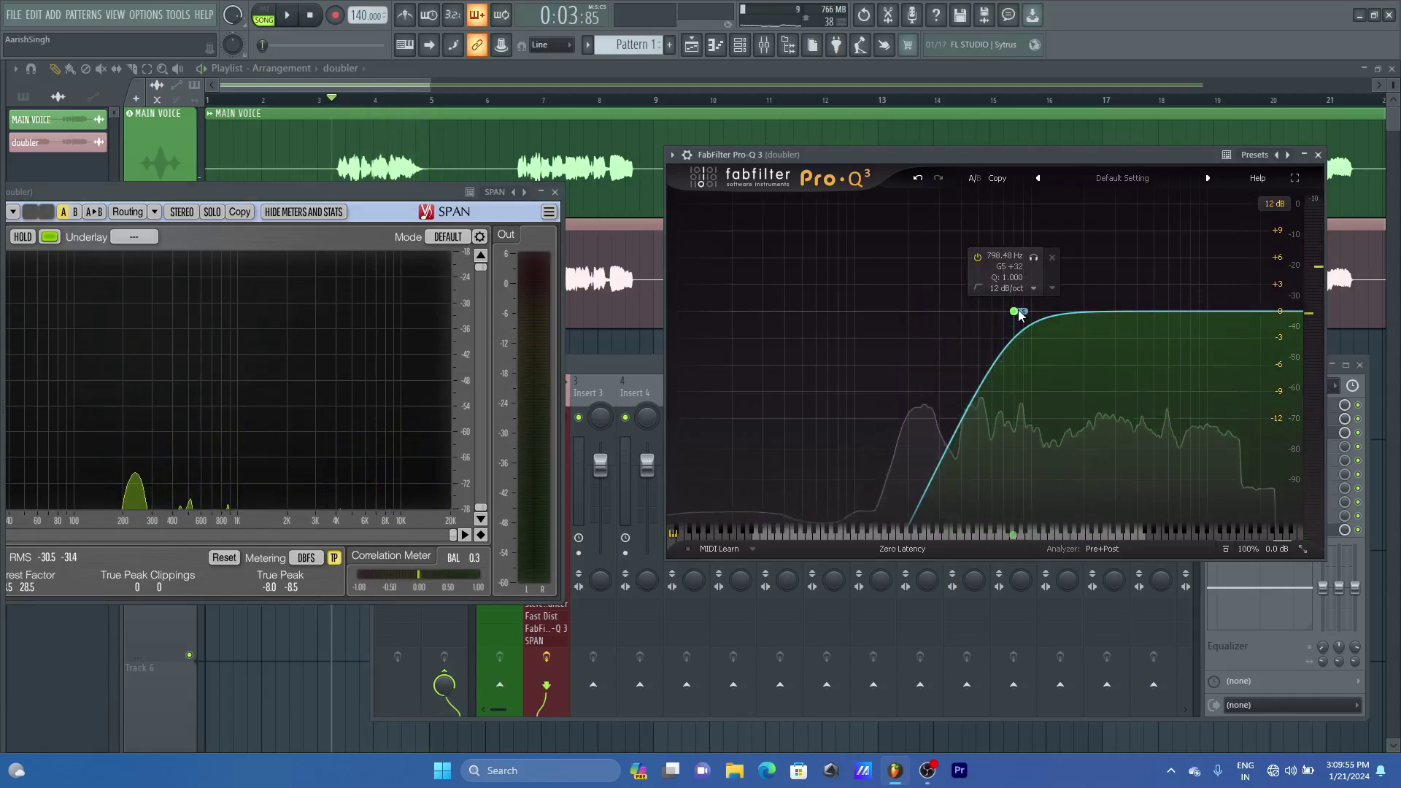
pyautogui.moveTo(988, 315); pyautogui.dragTo(783, 315)
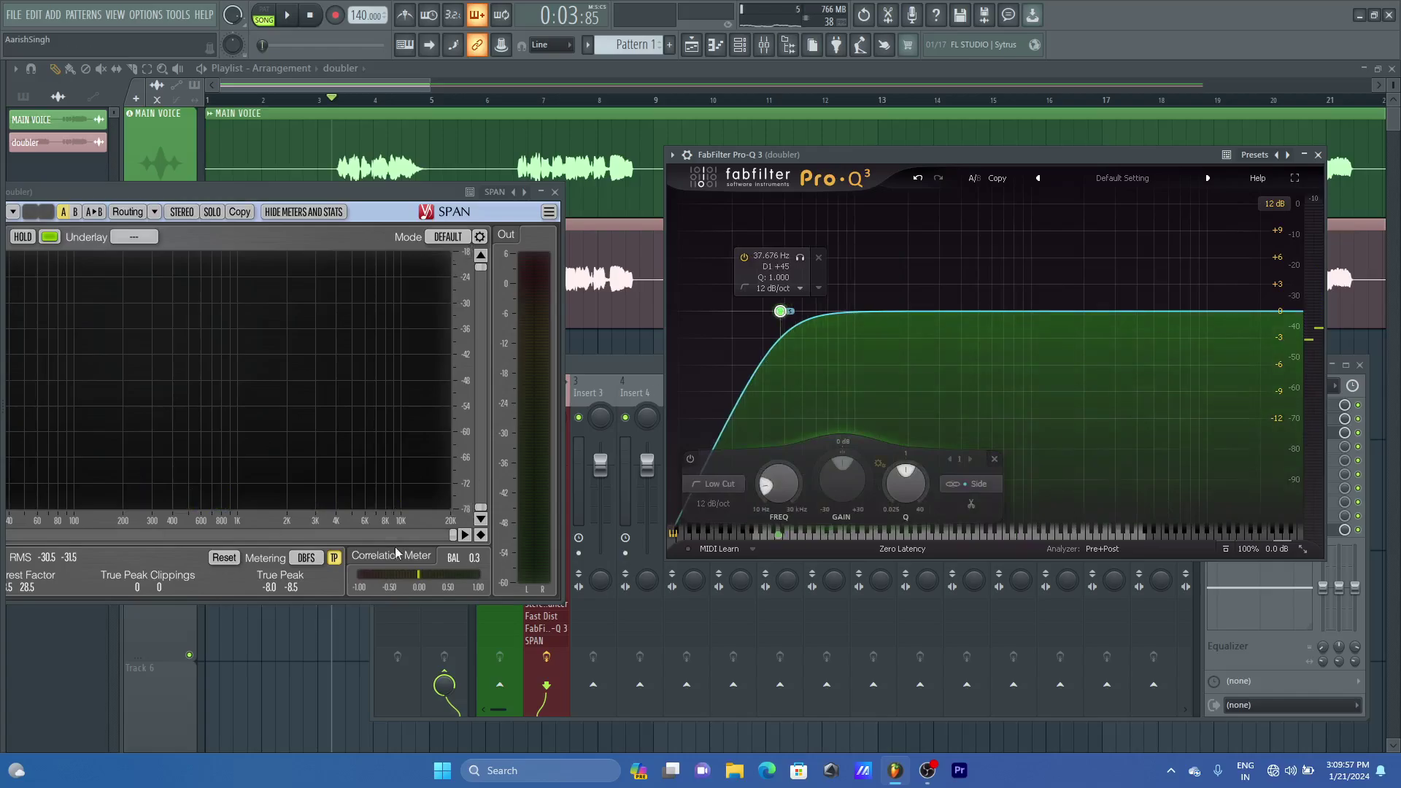
pyautogui.press('space')
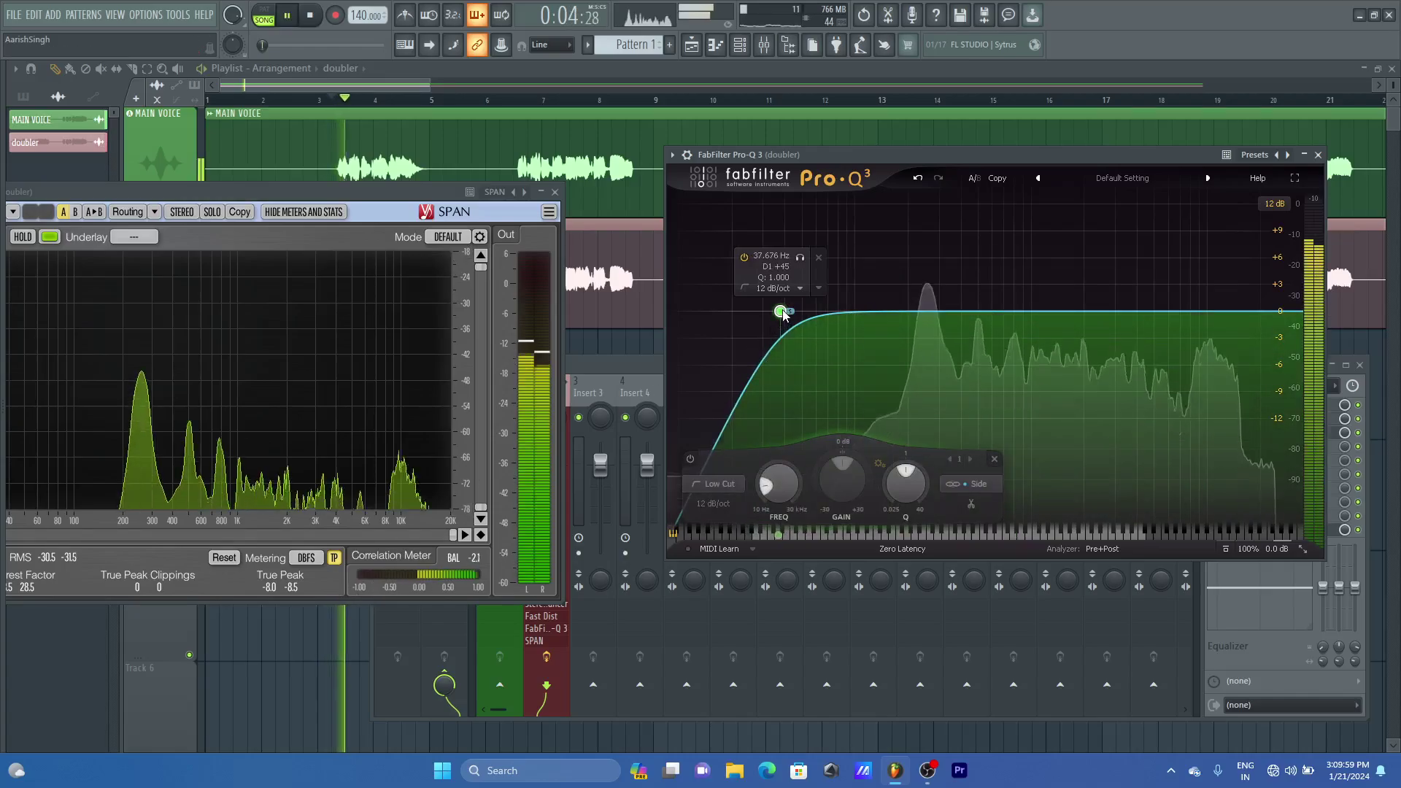
# Raise the side low cut's frequency to about 463 Hz while listening to the doubler
pyautogui.moveTo(785, 315); pyautogui.dragTo(976, 321)
pyautogui.press('space')
pyautogui.press('space')
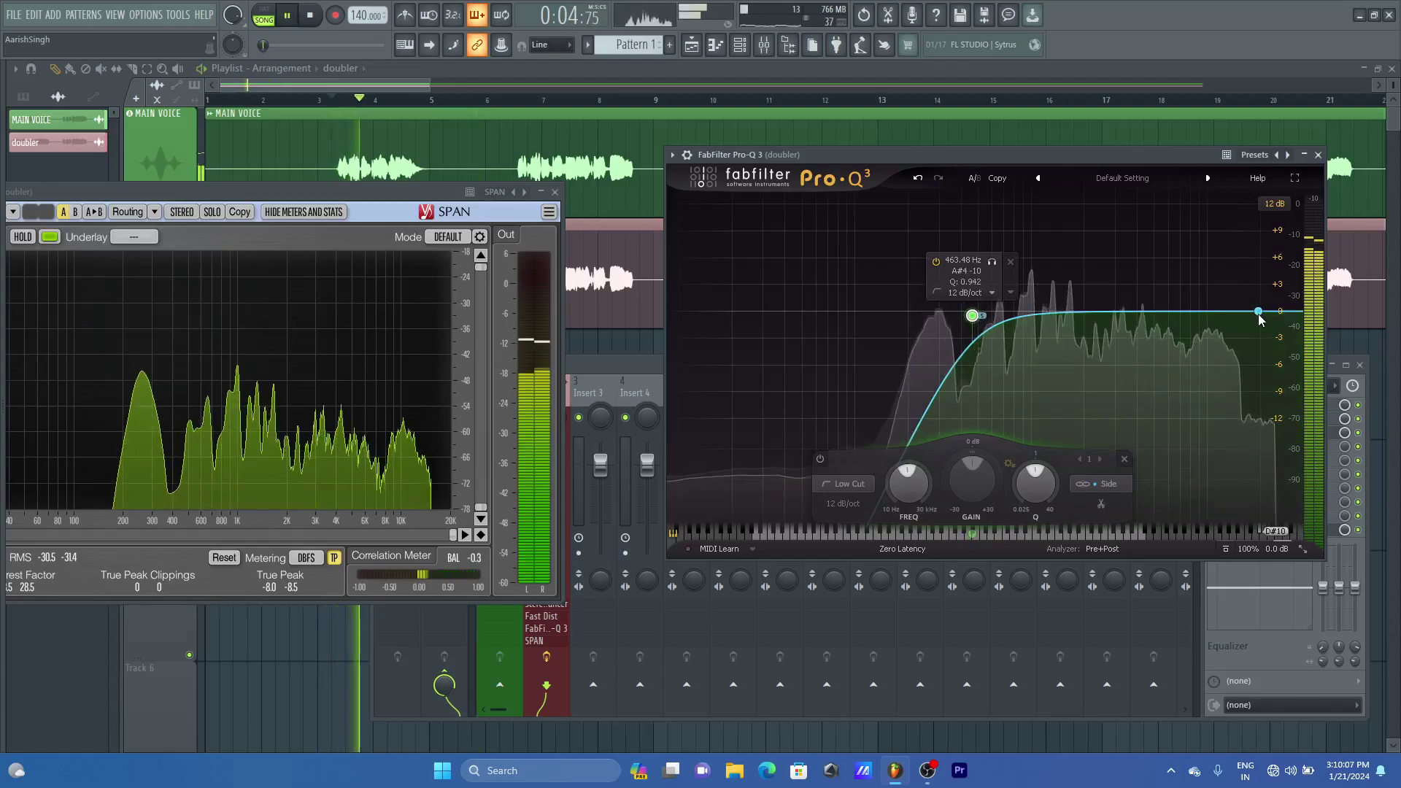
# Add a high cut band at the high end of the curve, set it to Stereo and lower it to about 6213 Hz
pyautogui.doubleClick(1268, 311)
pyautogui.press('space')
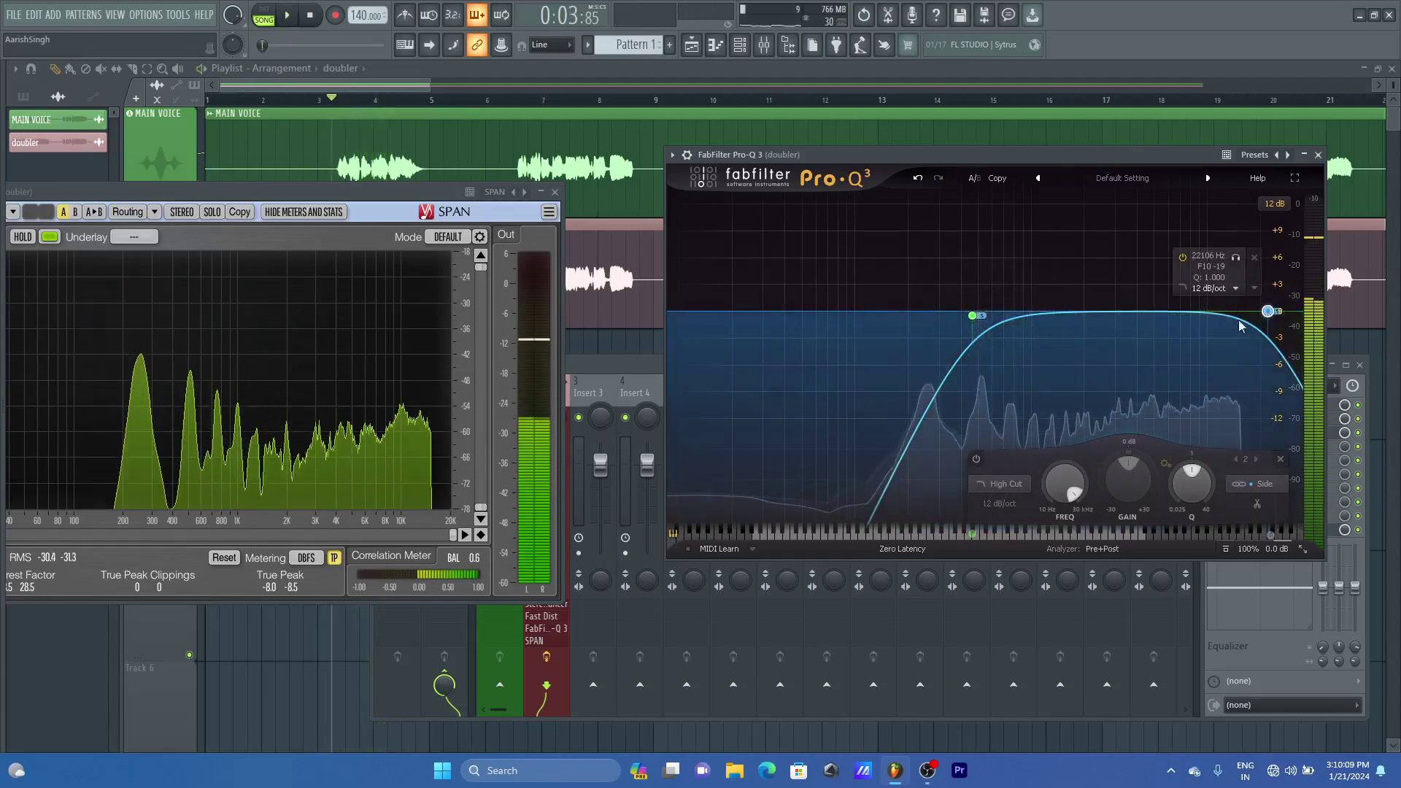
pyautogui.click(1260, 484)
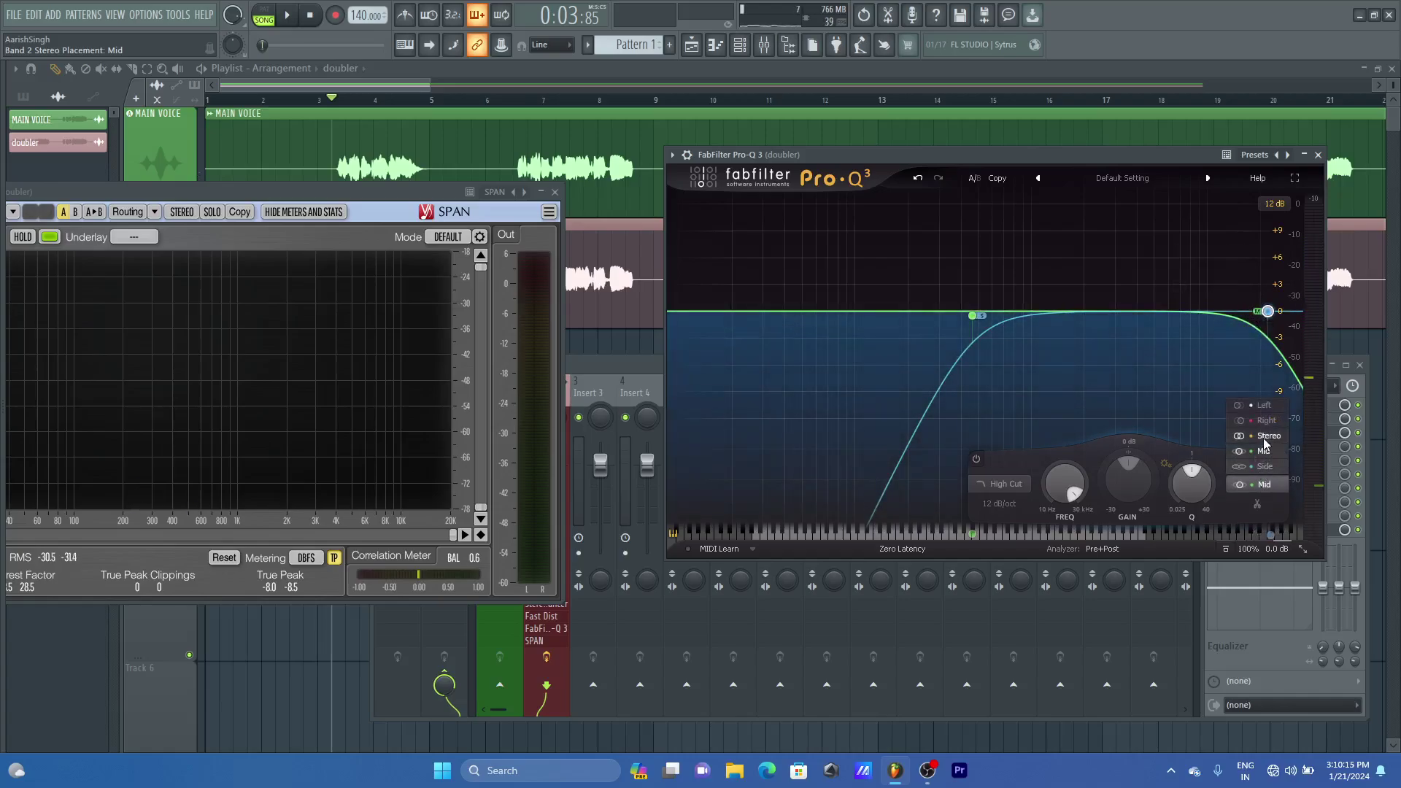
pyautogui.click(1268, 436)
pyautogui.press('space')
pyautogui.moveTo(1268, 312); pyautogui.dragTo(1171, 309)
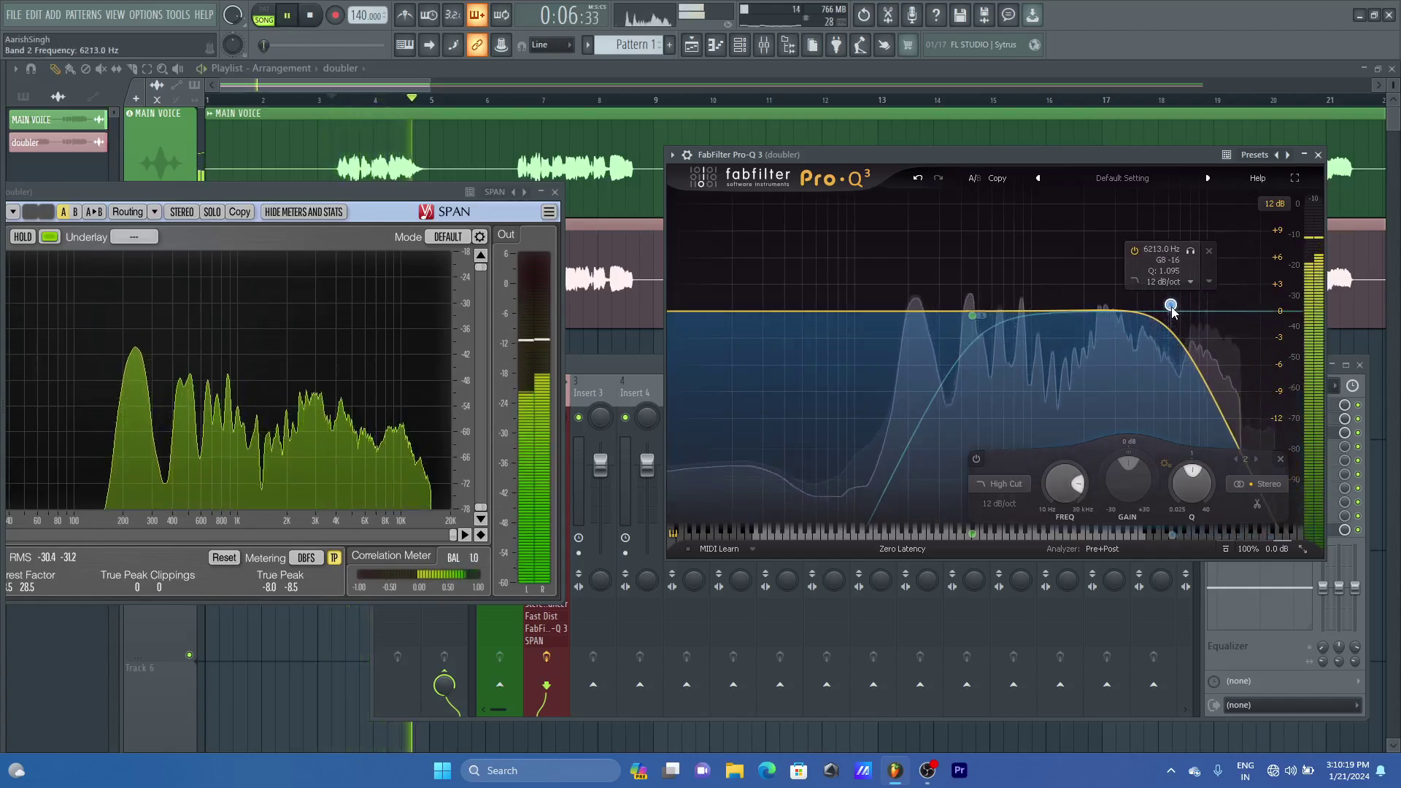
# Add a stereo low cut at about 358 Hz, shift the side low cut to a higher frequency, and close Pro-Q 3
pyautogui.click(695, 312)
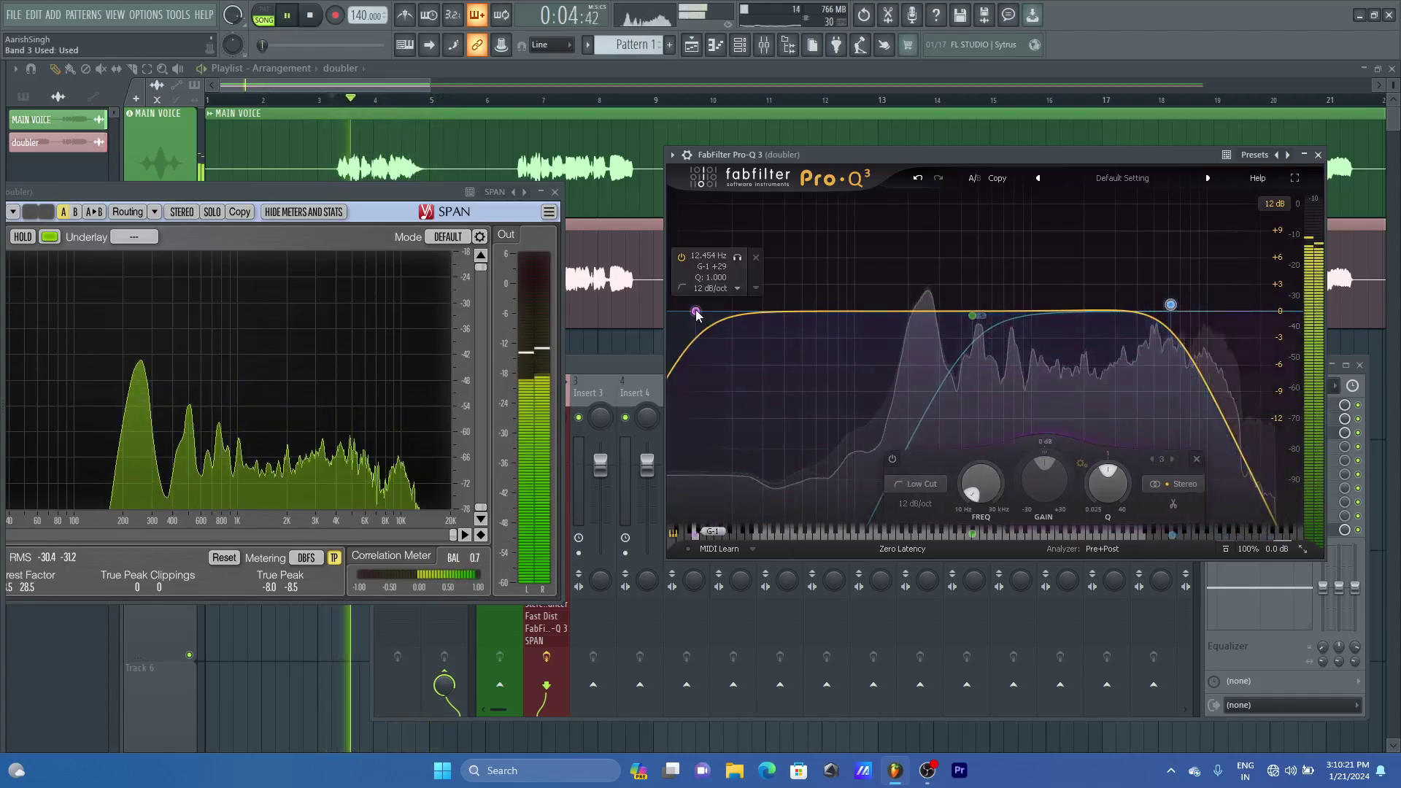
pyautogui.moveTo(695, 312); pyautogui.dragTo(1009, 321)
pyautogui.click(972, 315)
pyautogui.press('space')
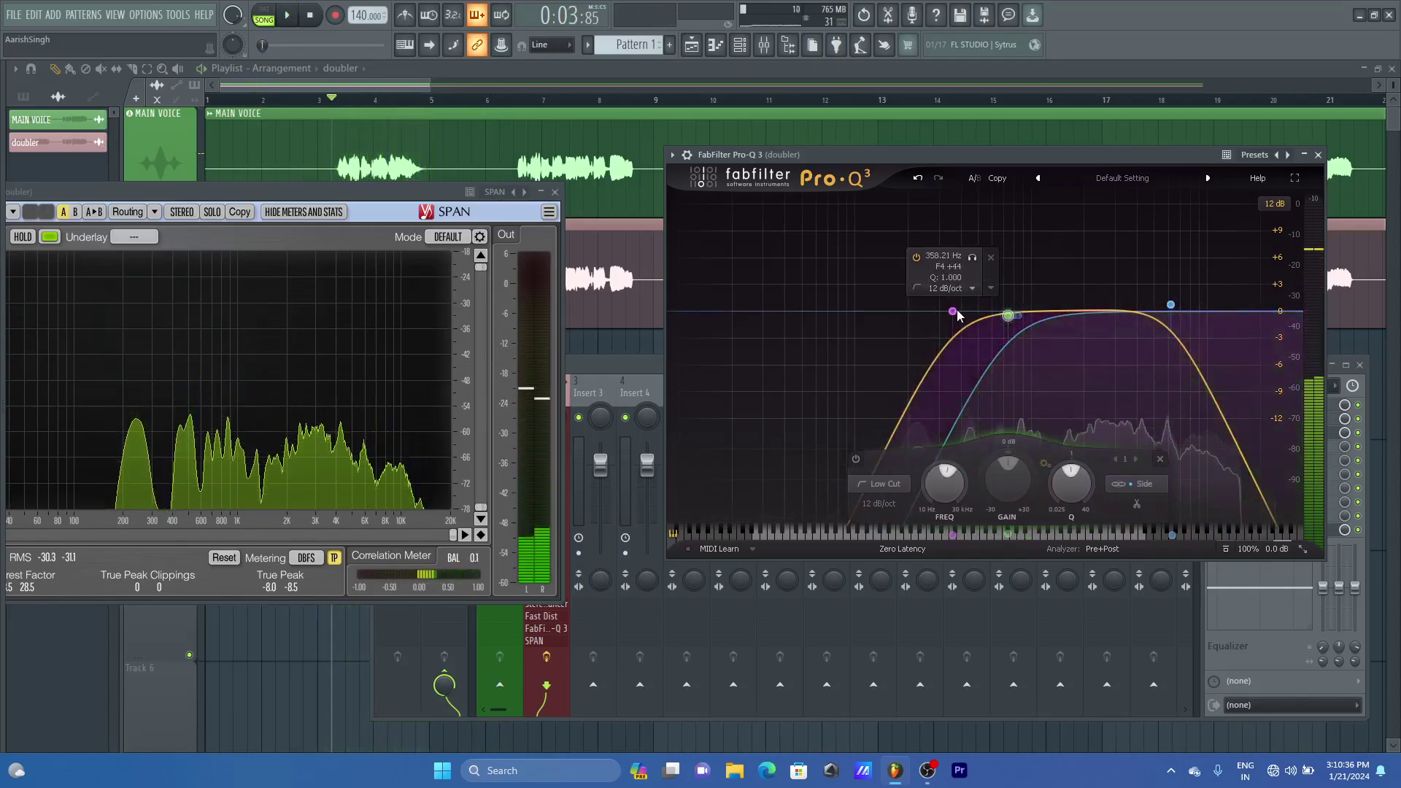
pyautogui.click(1318, 154)
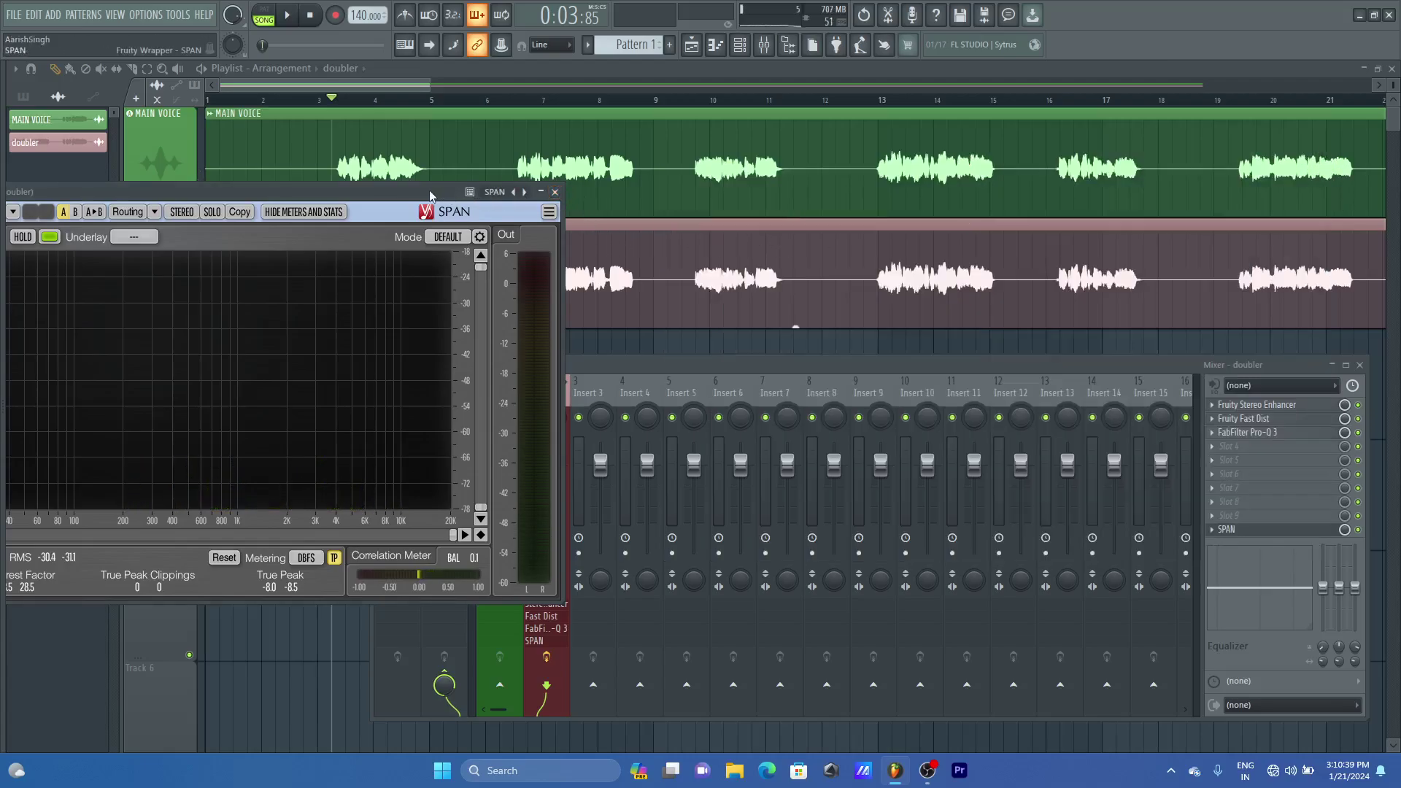
# Bring the doubler's SPAN fully into view, check its correlation meter during playback, and close it
pyautogui.moveTo(431, 196); pyautogui.dragTo(787, 208)
pyautogui.press('space')
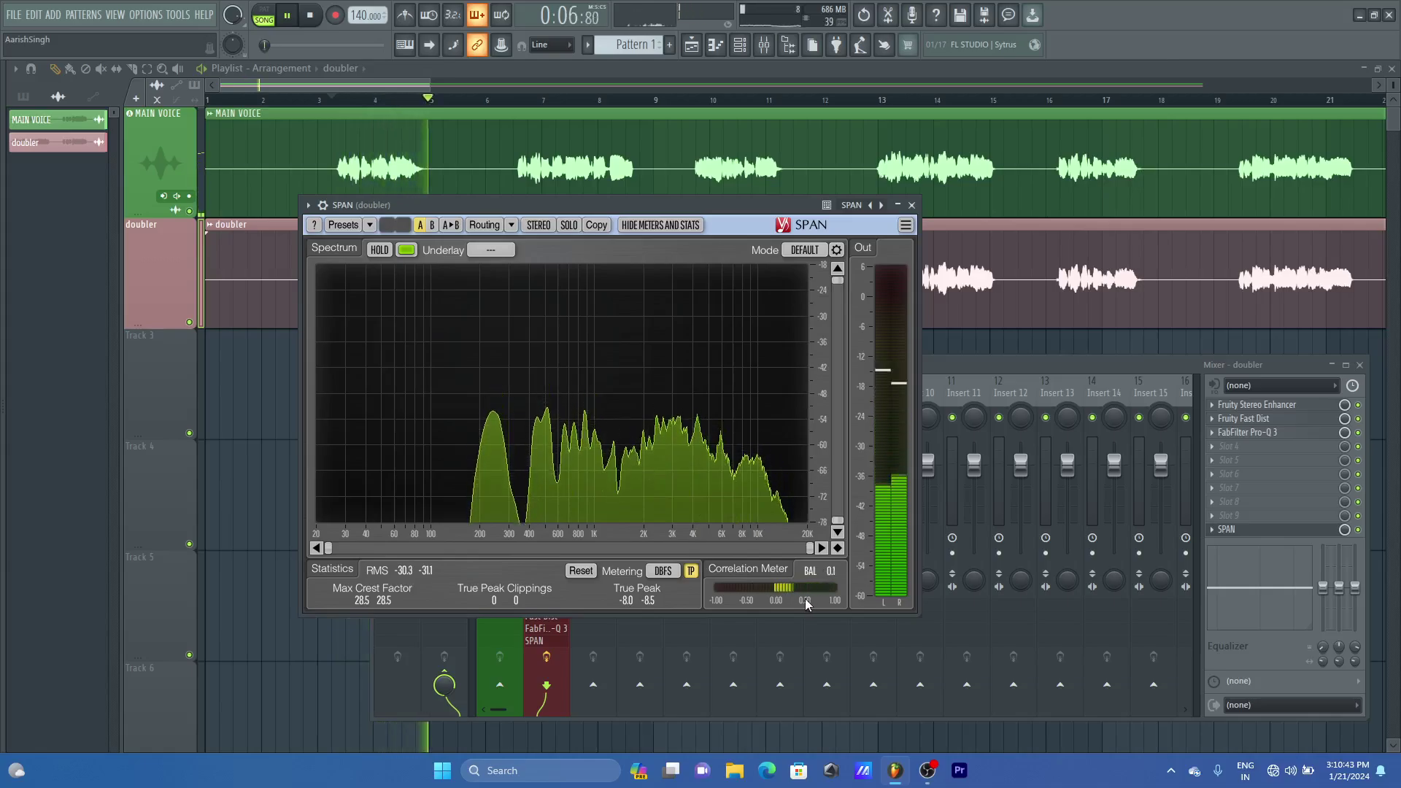
pyautogui.click(911, 205)
pyautogui.press('space')
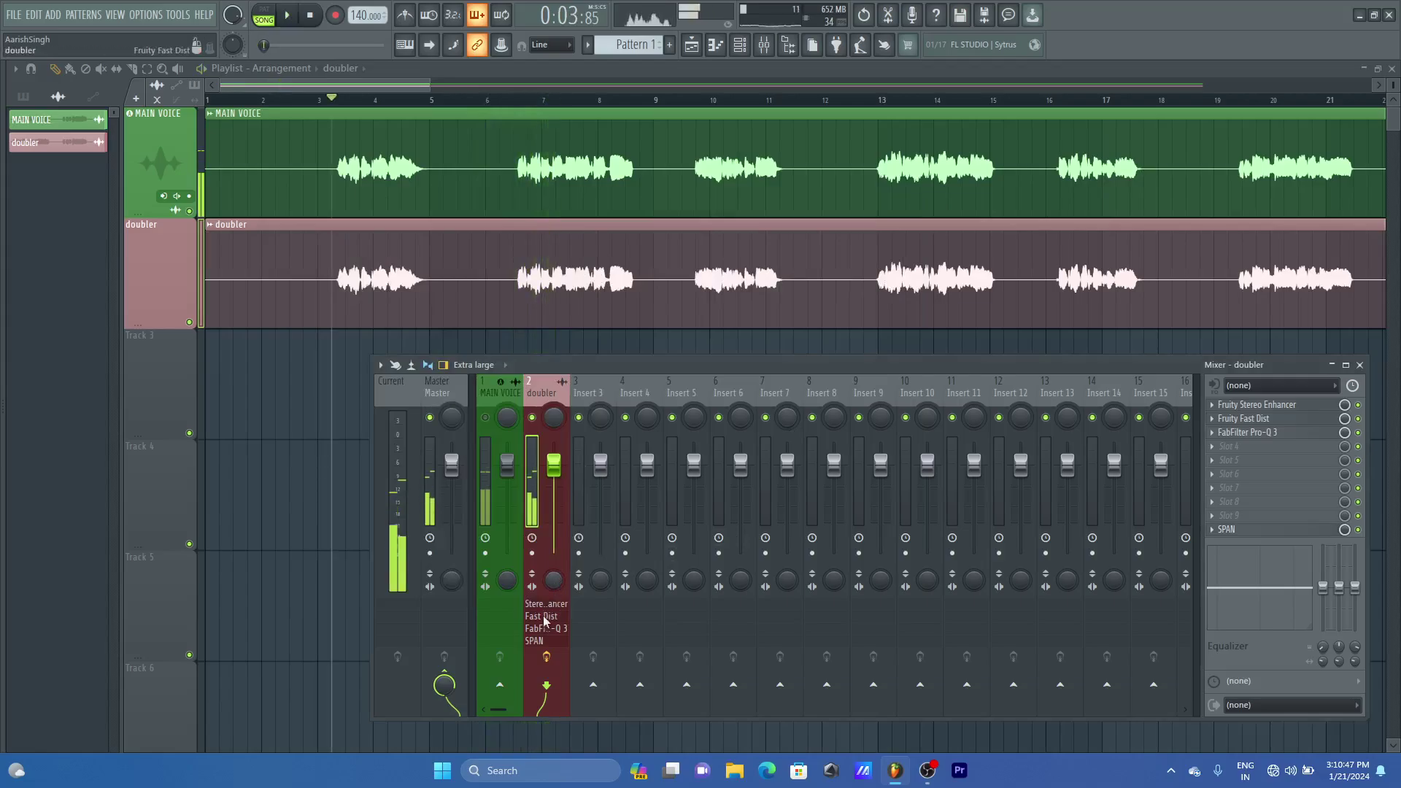
# Try a different stereo separation on the doubler mixer track during playback, and reset it to default
pyautogui.moveTo(553, 581); pyautogui.dragTo(553, 510)
pyautogui.press('space')
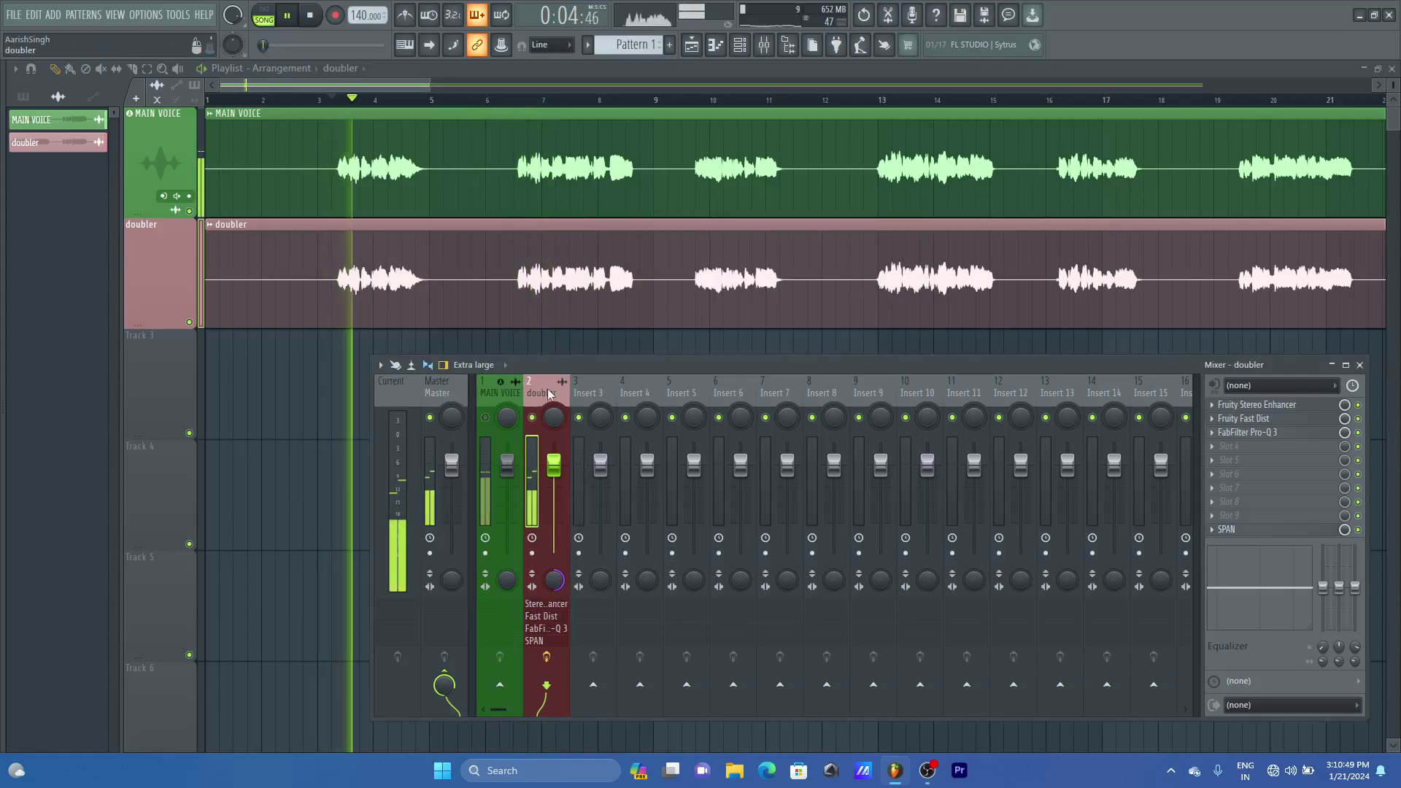
pyautogui.rightClick(553, 581)
pyautogui.click(578, 512)
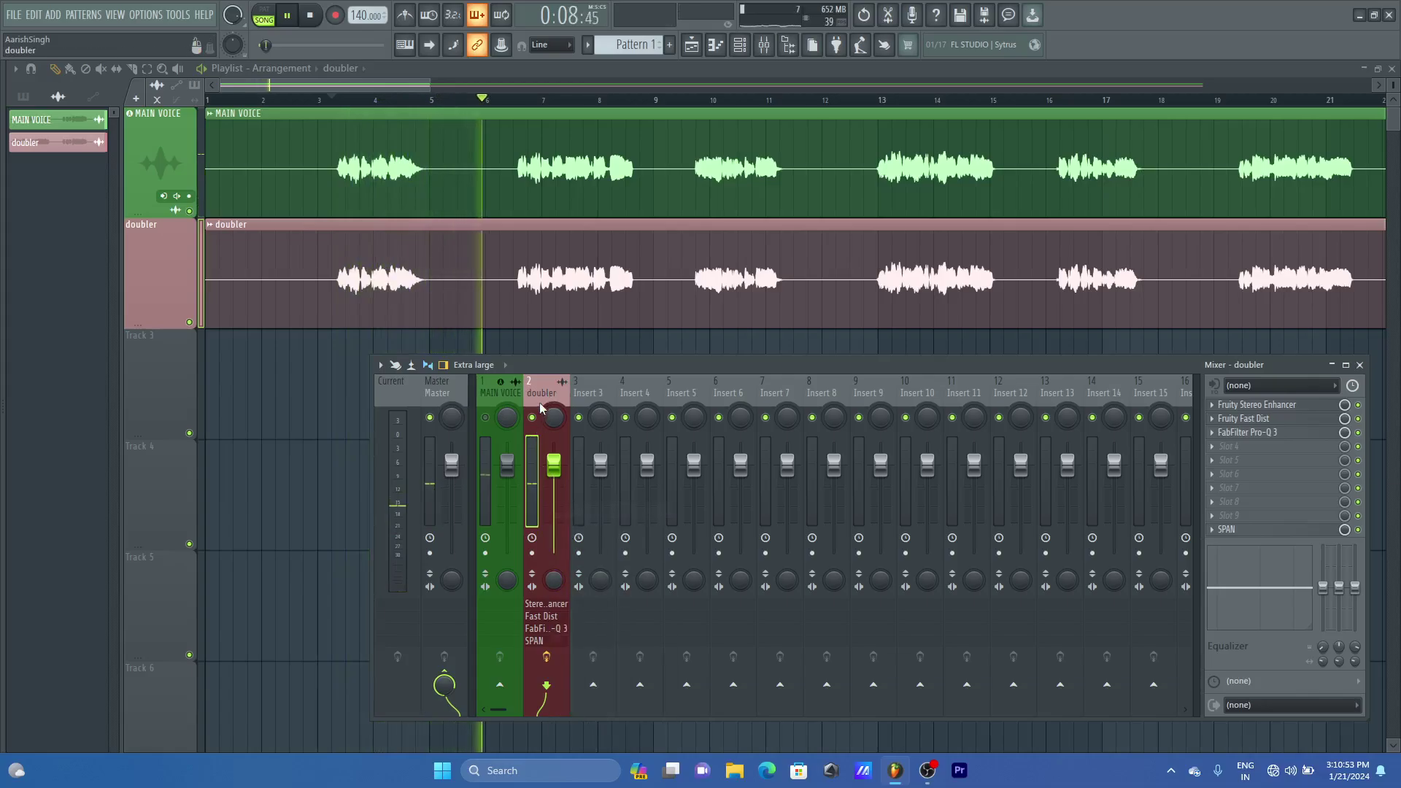
pyautogui.press('space')
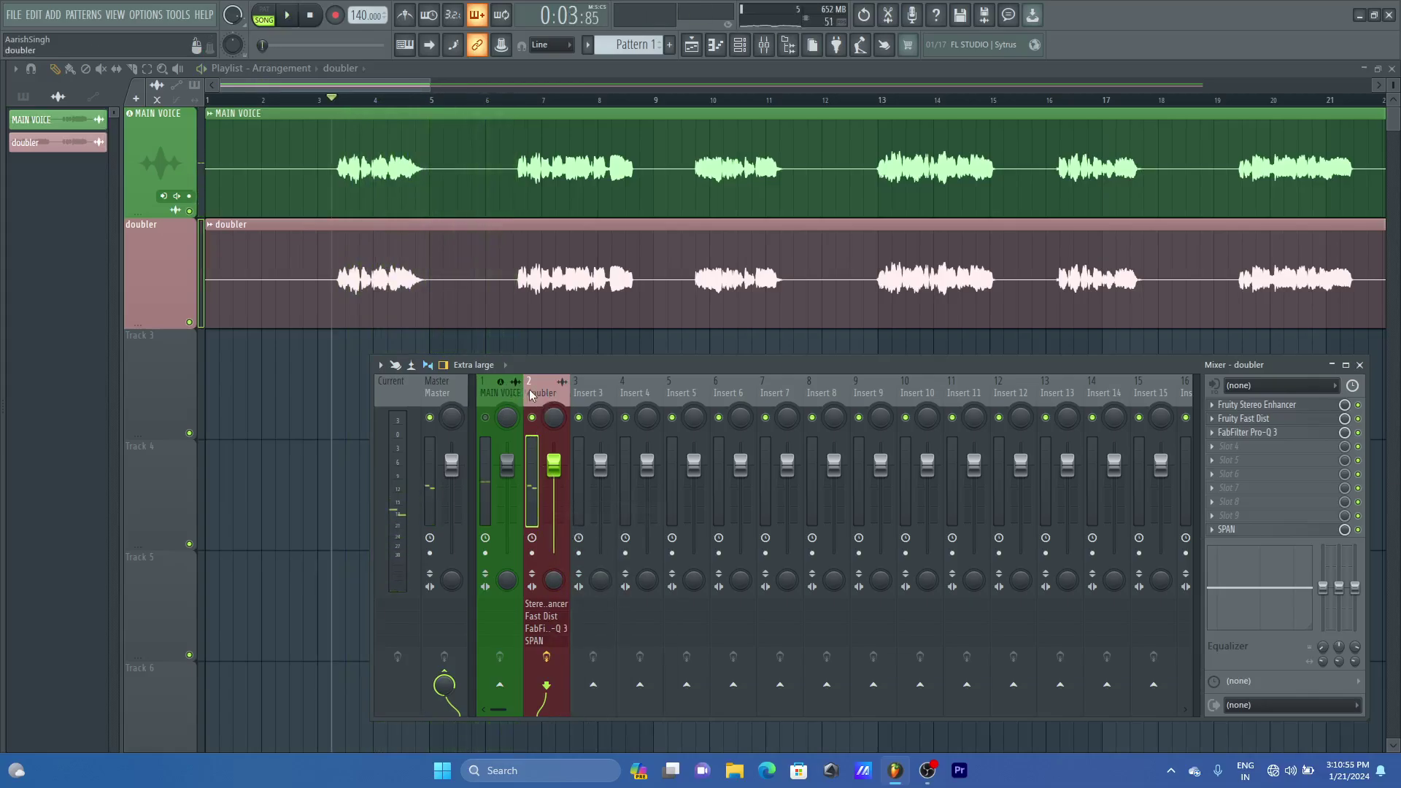
# Mute and unmute the doubler track during playback to compare the main voice with and without it
pyautogui.click(498, 392)
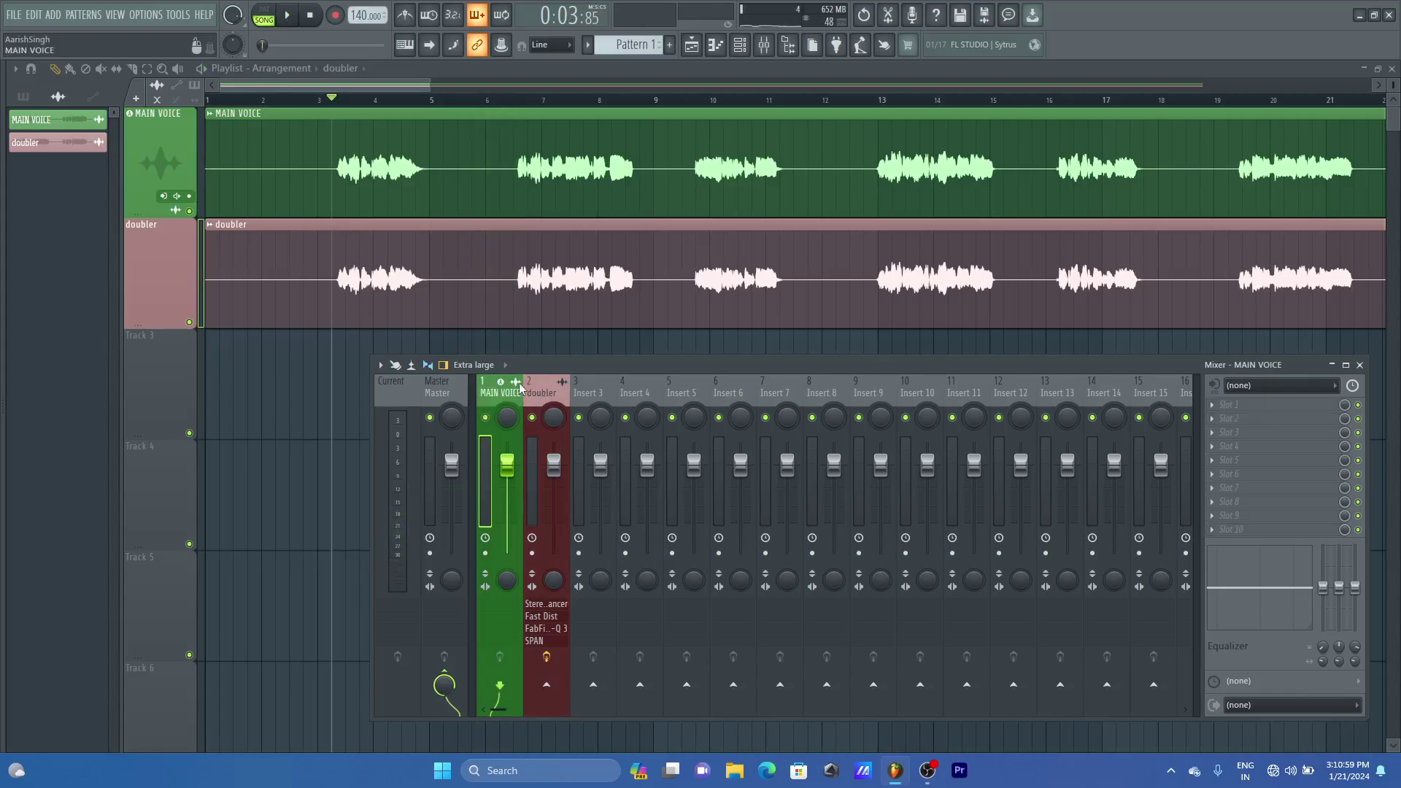
pyautogui.click(533, 416)
pyautogui.press('space')
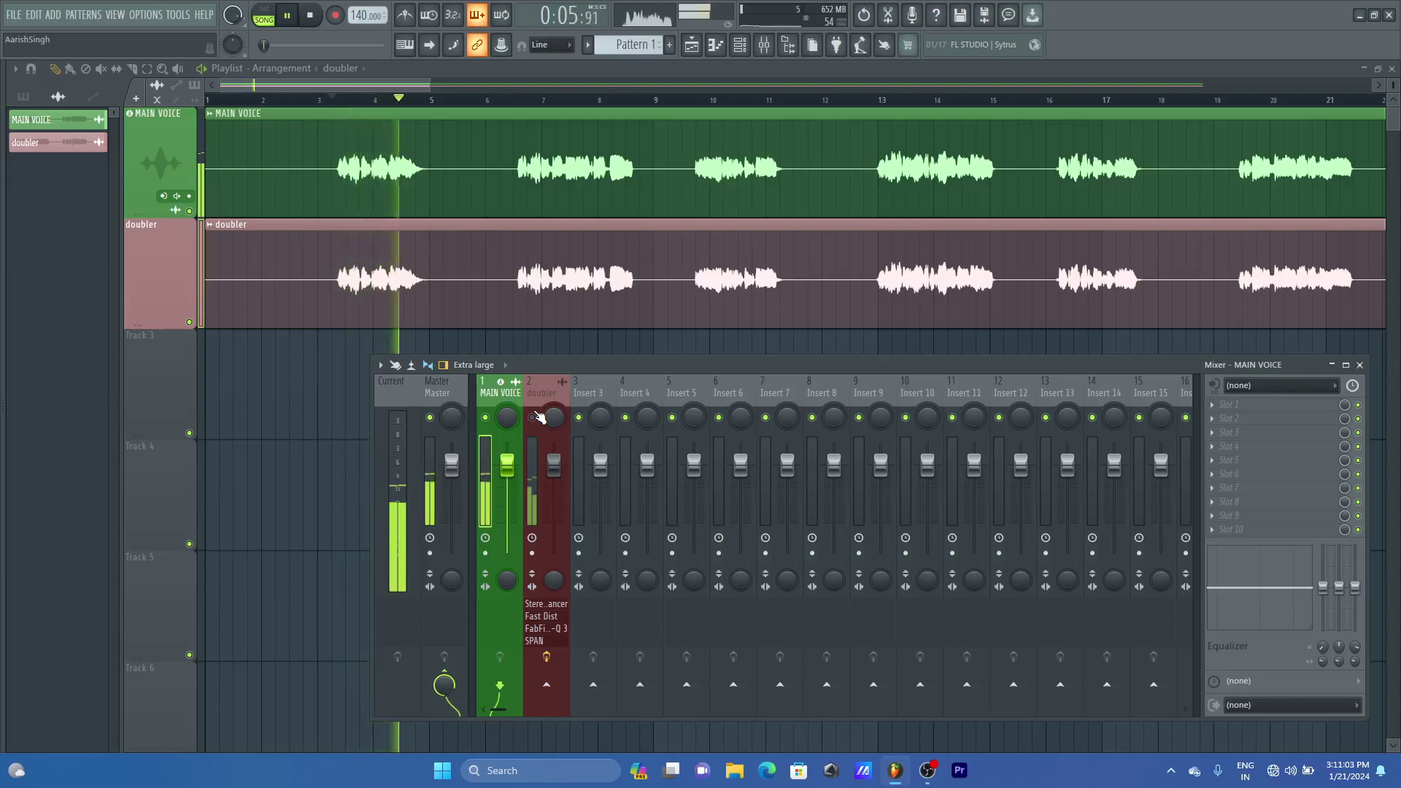
pyautogui.press('space')
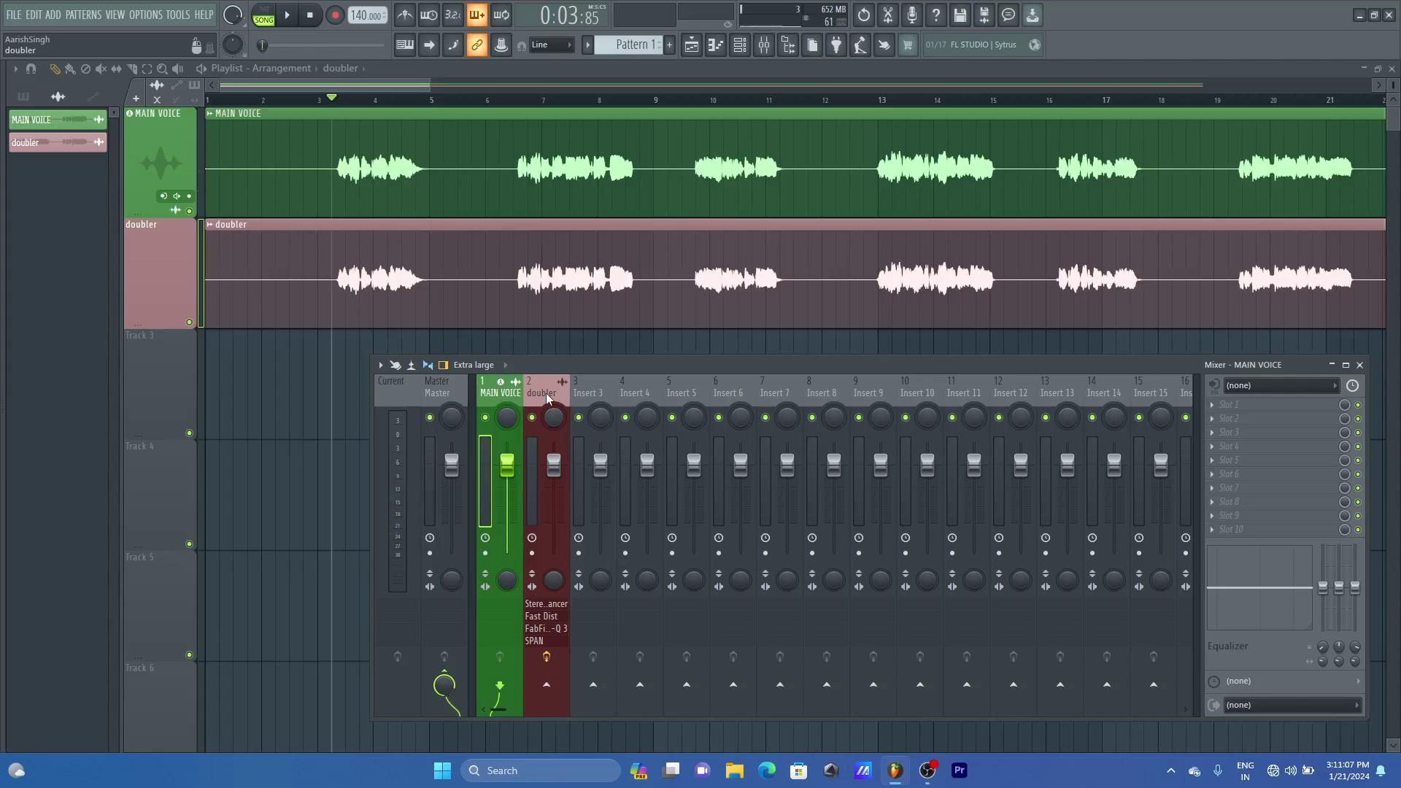
pyautogui.press('space')
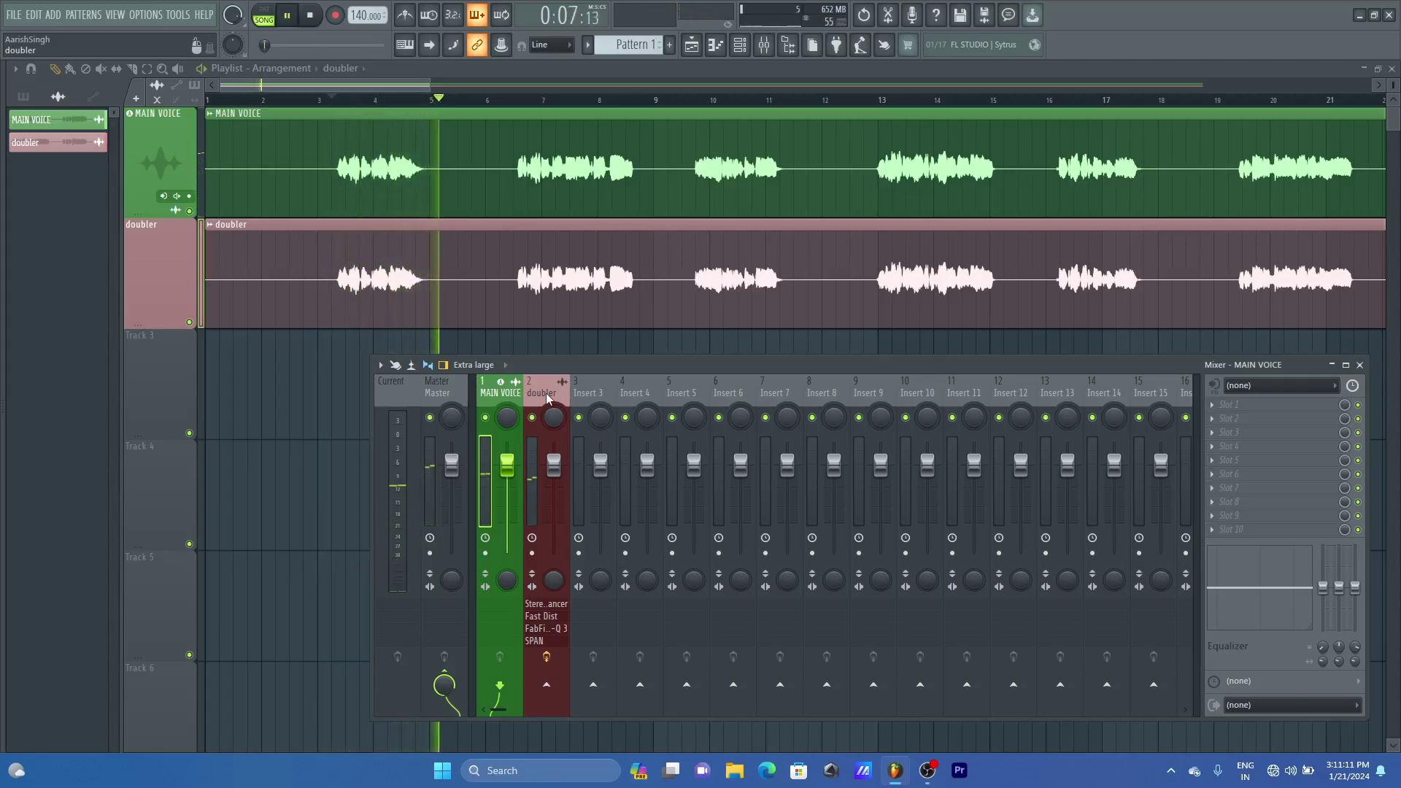
pyautogui.click(537, 416)
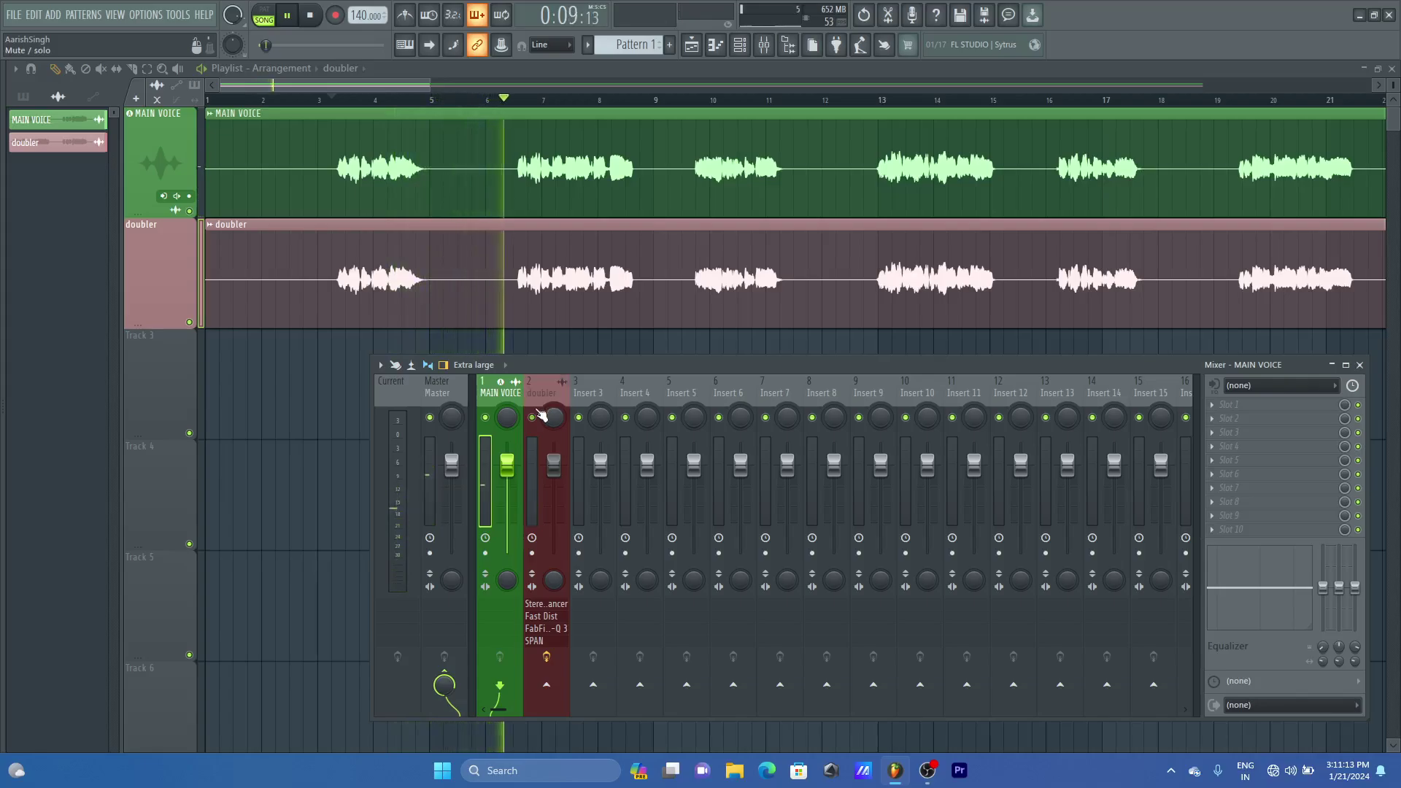
pyautogui.click(539, 414)
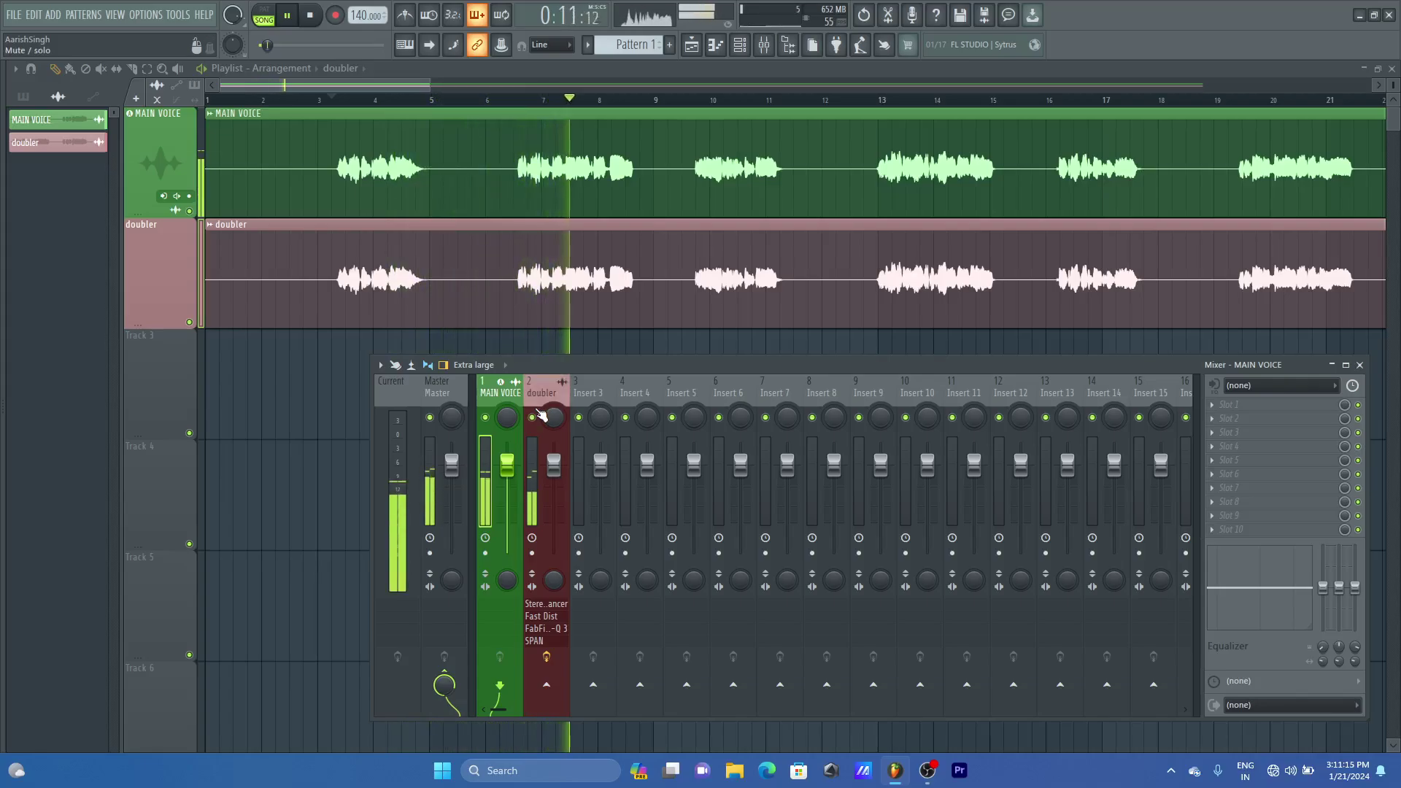
# Pull the main voice's volume down to 0% to hear the doubler alone, reset the fader and stop playback
pyautogui.moveTo(507, 463); pyautogui.dragTo(507, 552)
pyautogui.rightClick(516, 558)
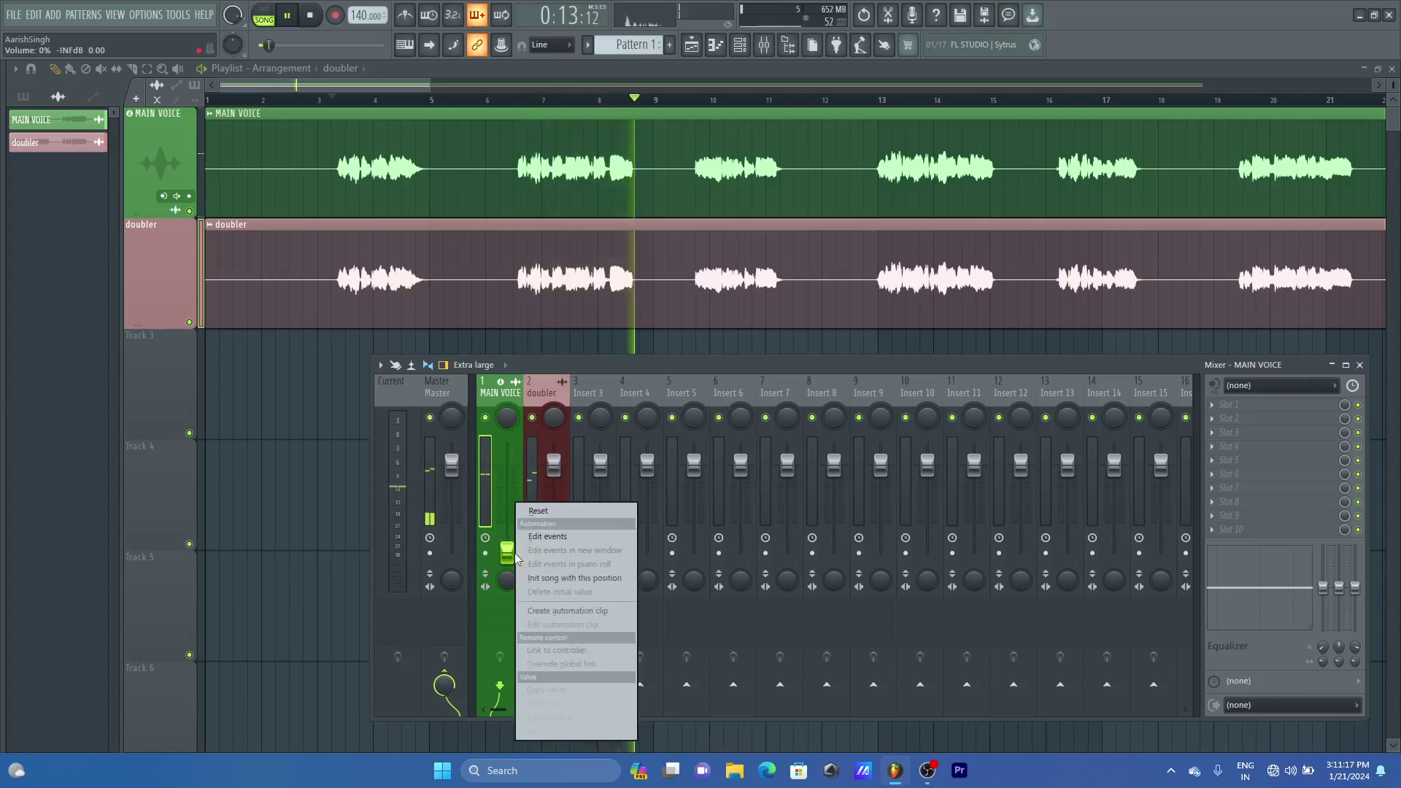
pyautogui.click(538, 511)
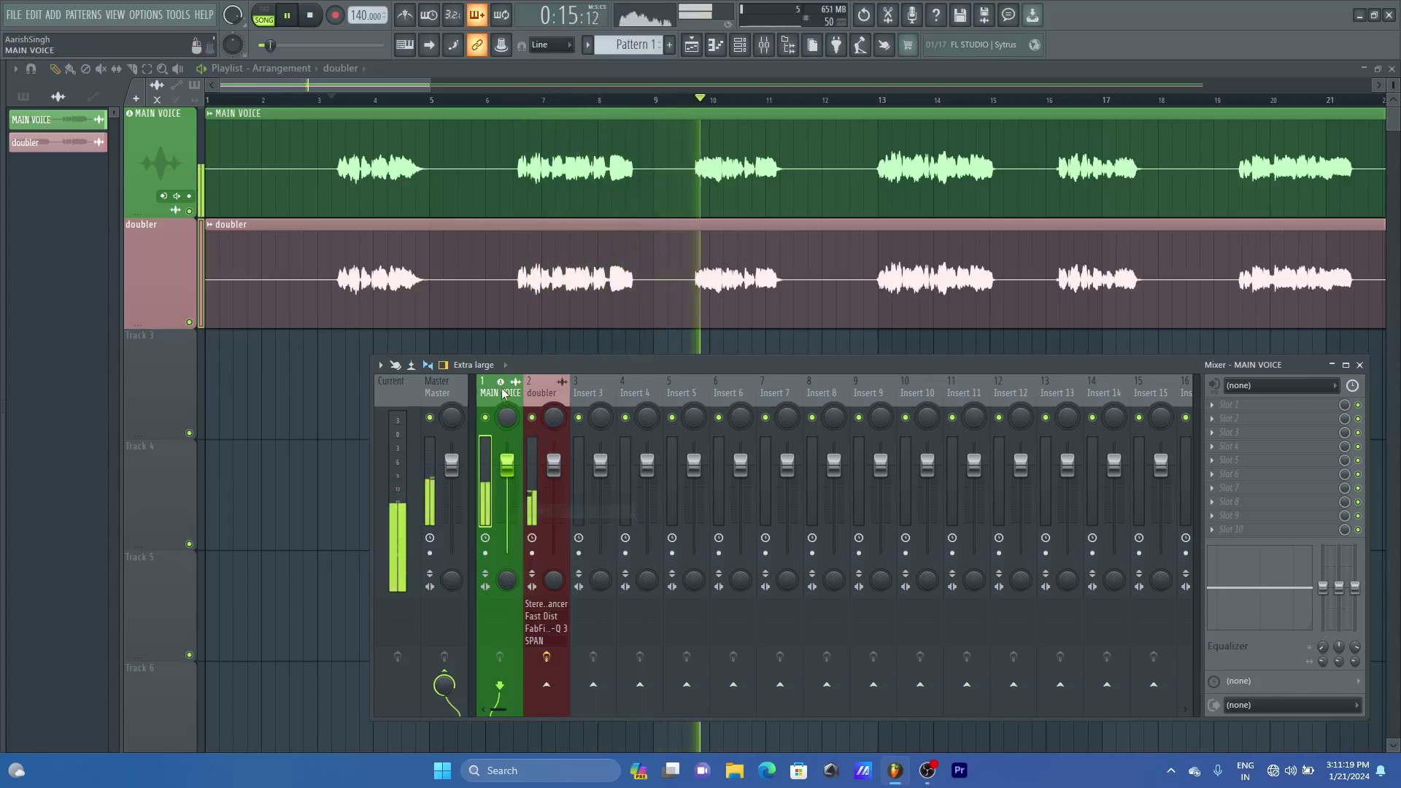
pyautogui.press('space')
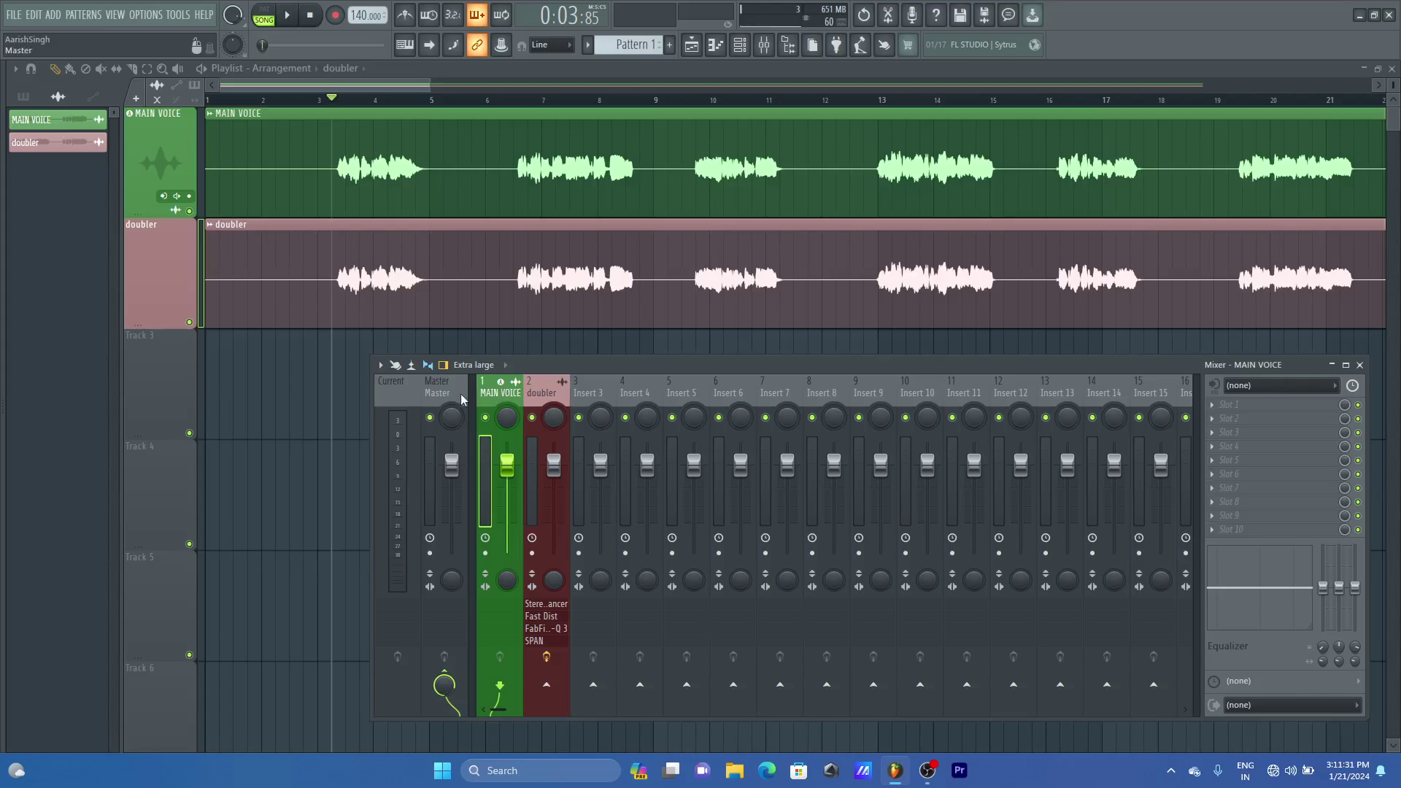
# Load SPAN into the Master track's first effect slot
pyautogui.click(442, 396)
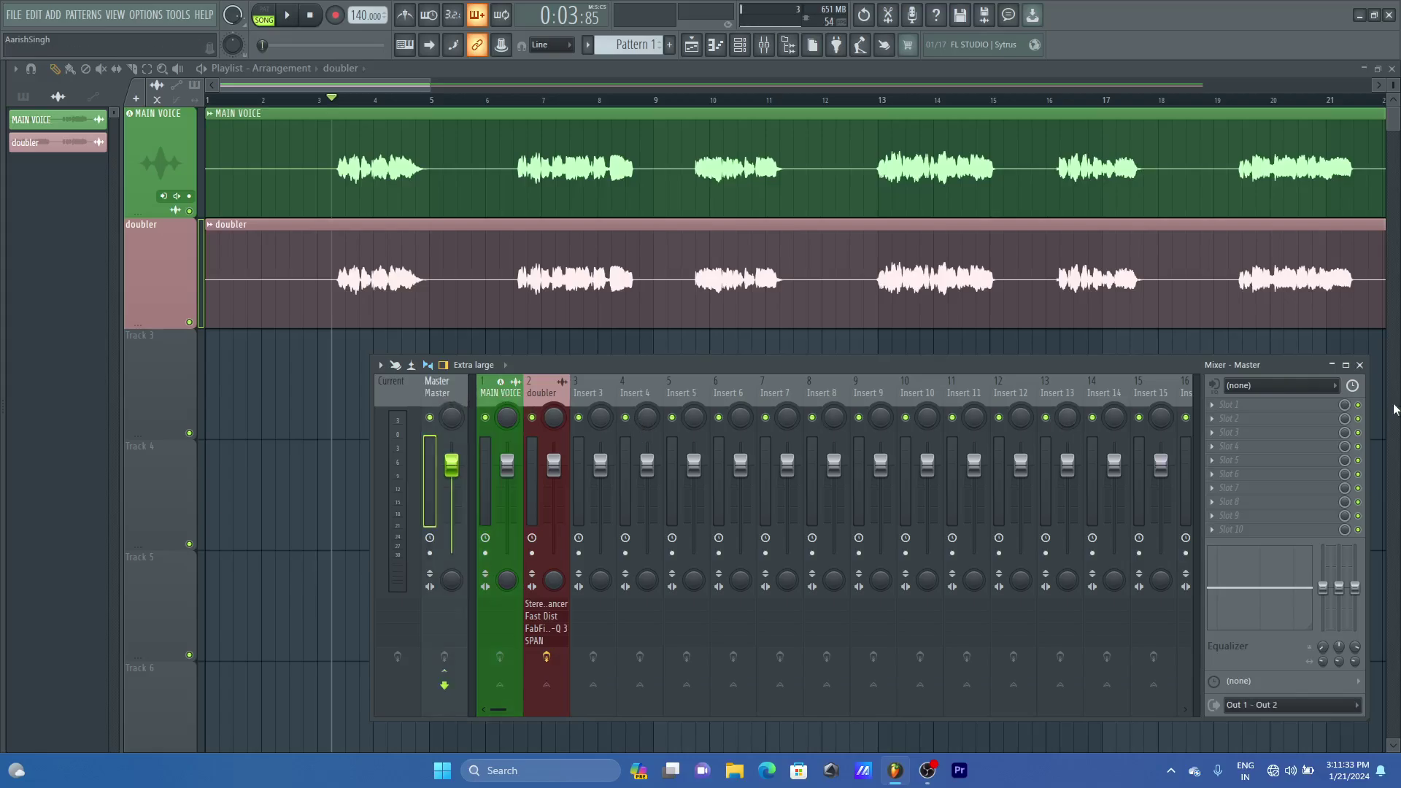
pyautogui.click(1277, 406)
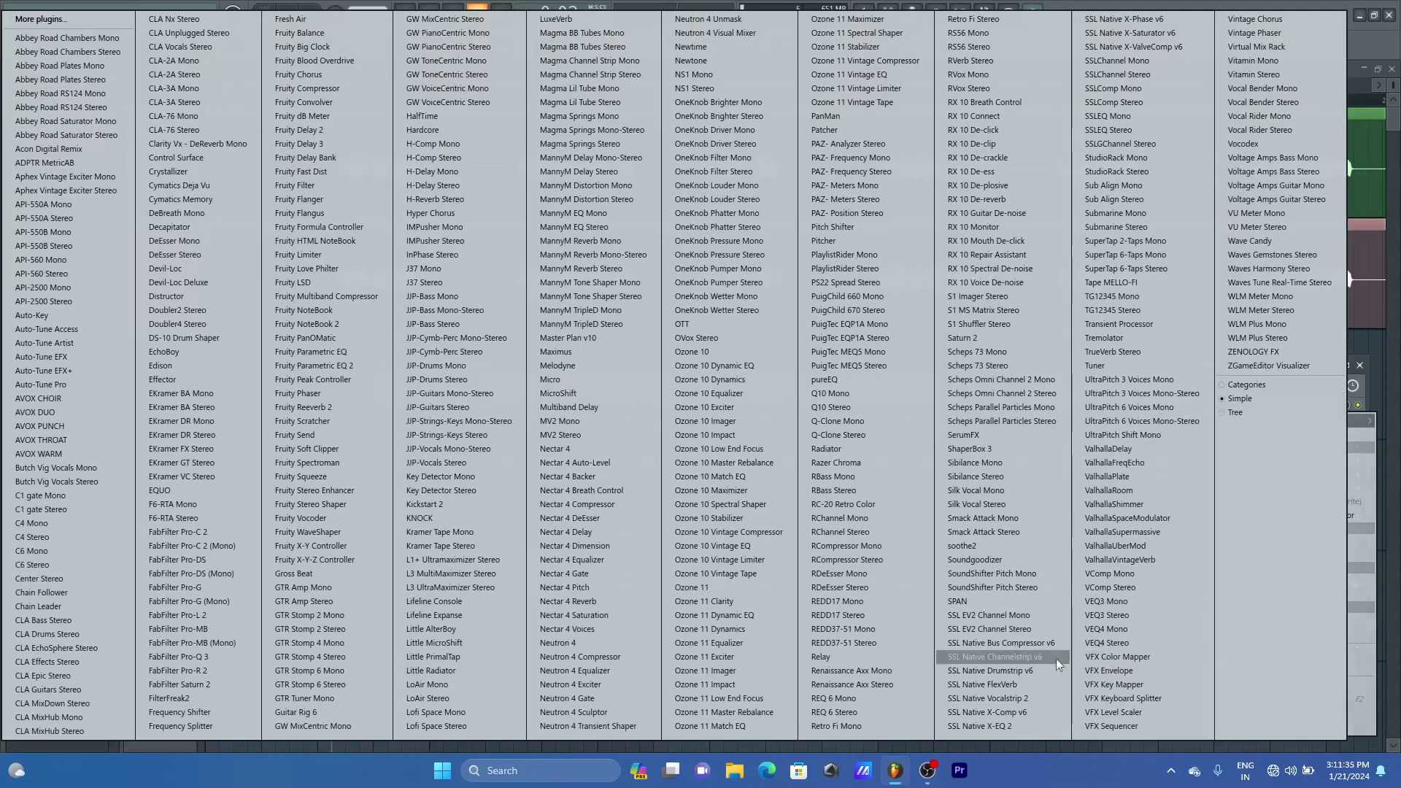
pyautogui.click(959, 602)
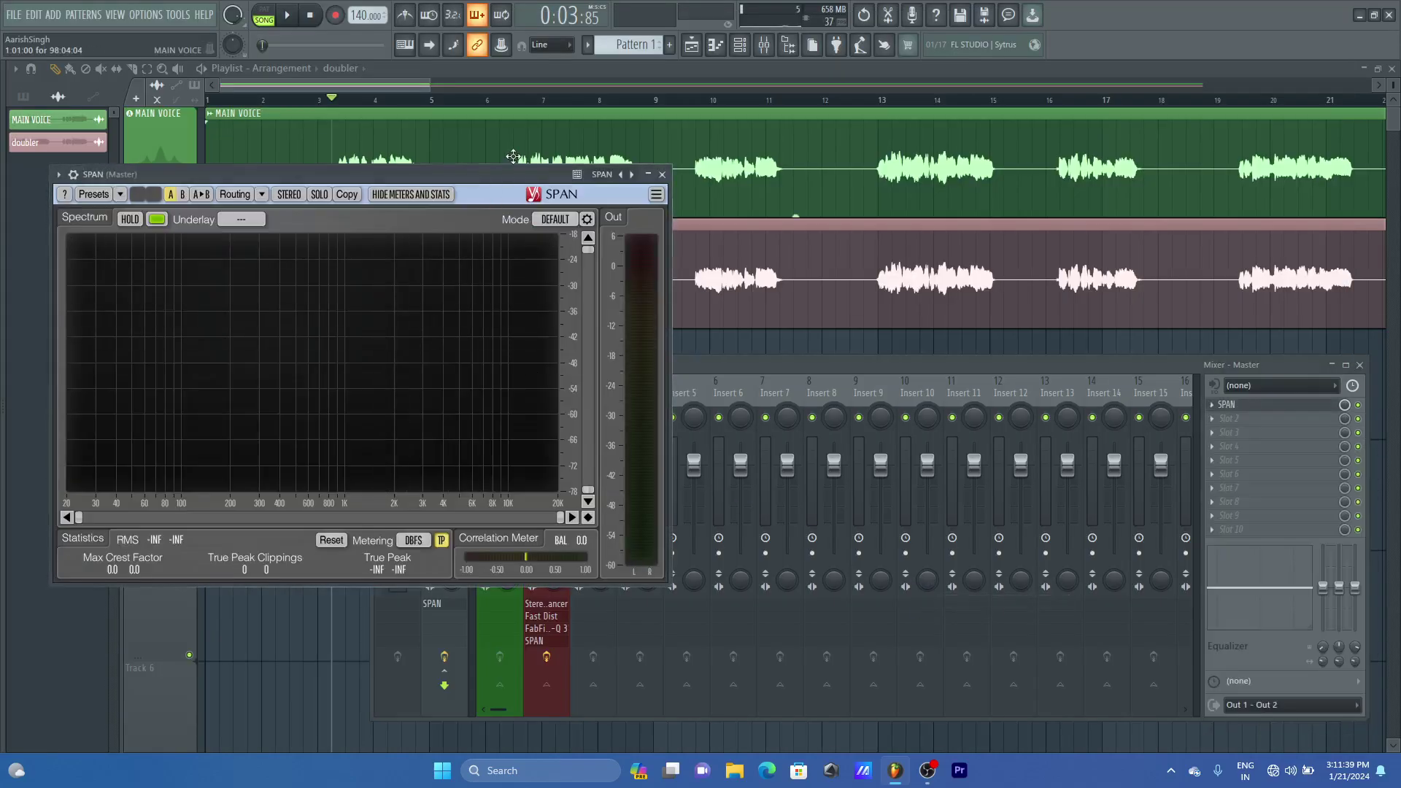
# Move the Master's SPAN aside, check the full mix's correlation meter during playback, and close the analyzer
pyautogui.moveTo(475, 172); pyautogui.dragTo(387, 156)
pyautogui.press('space')
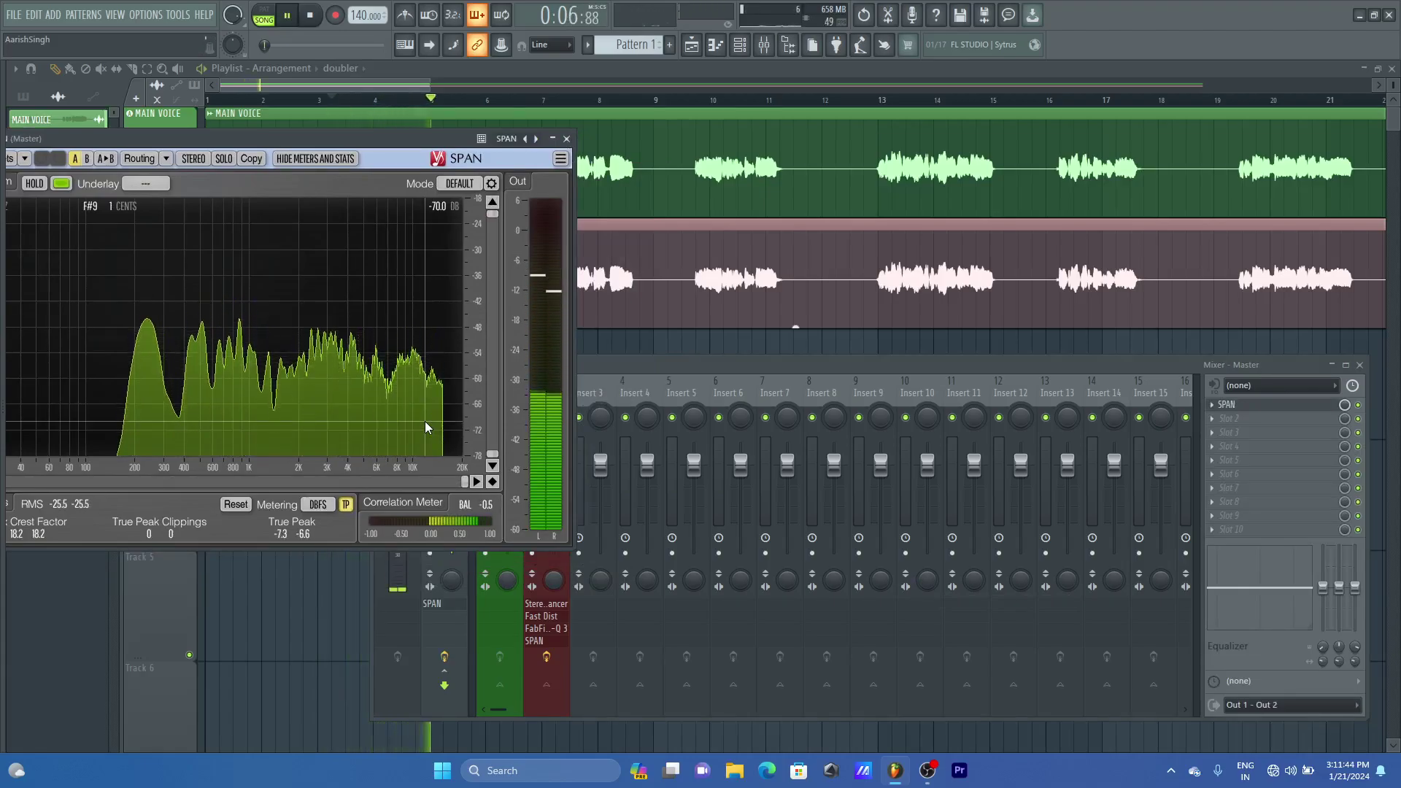
pyautogui.press('space')
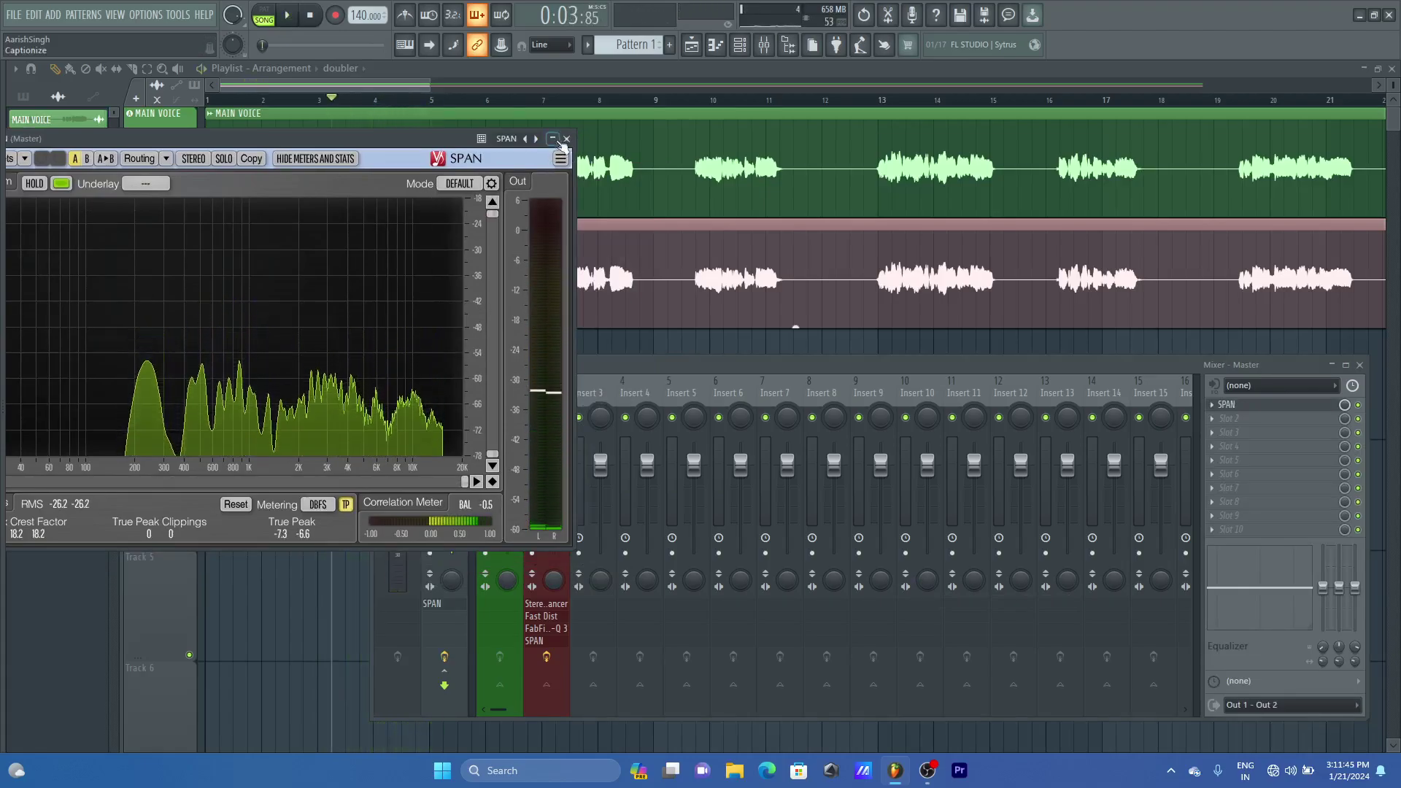
pyautogui.click(538, 260)
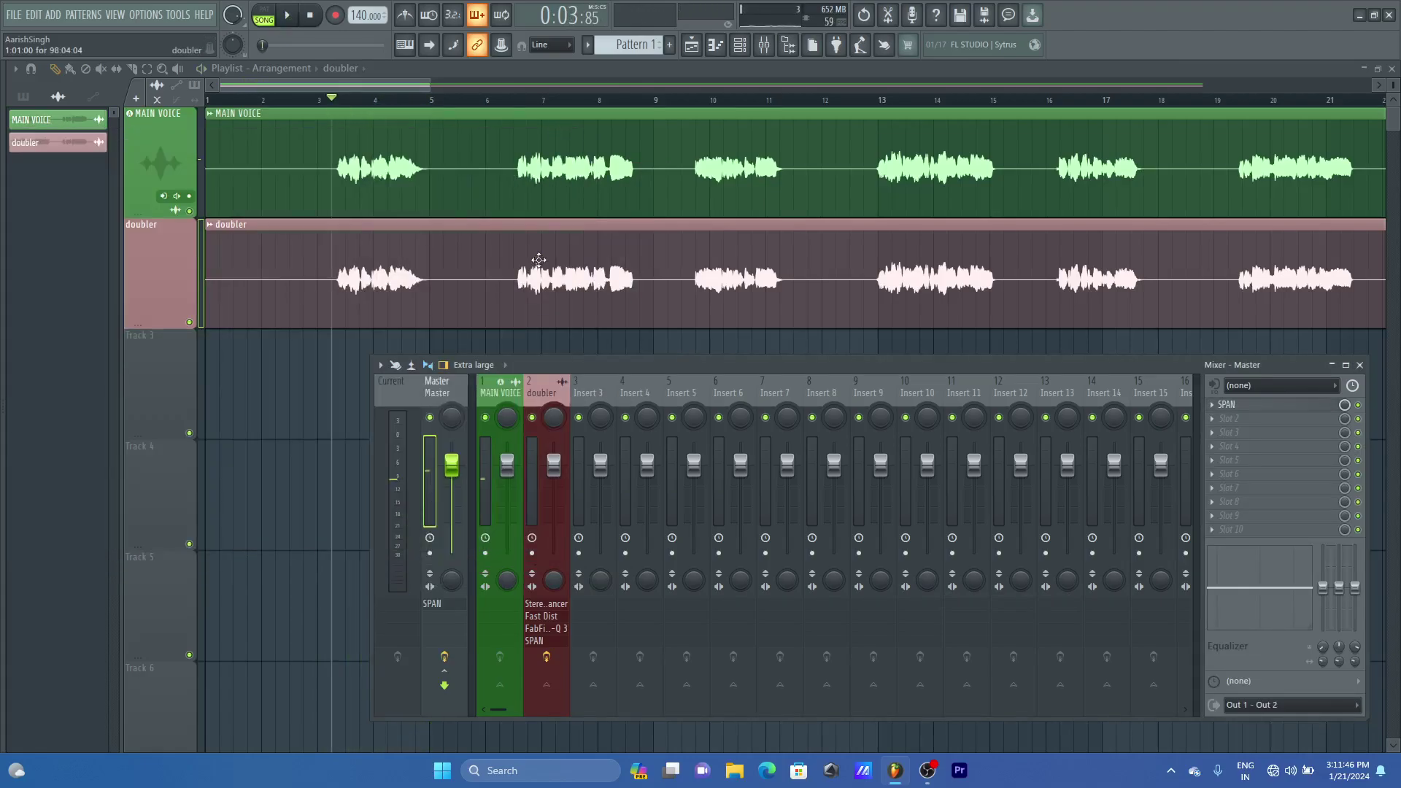
# Route both the MAIN VOICE and doubler tracks to Insert 4 as a shared send, and select that insert
pyautogui.click(501, 387)
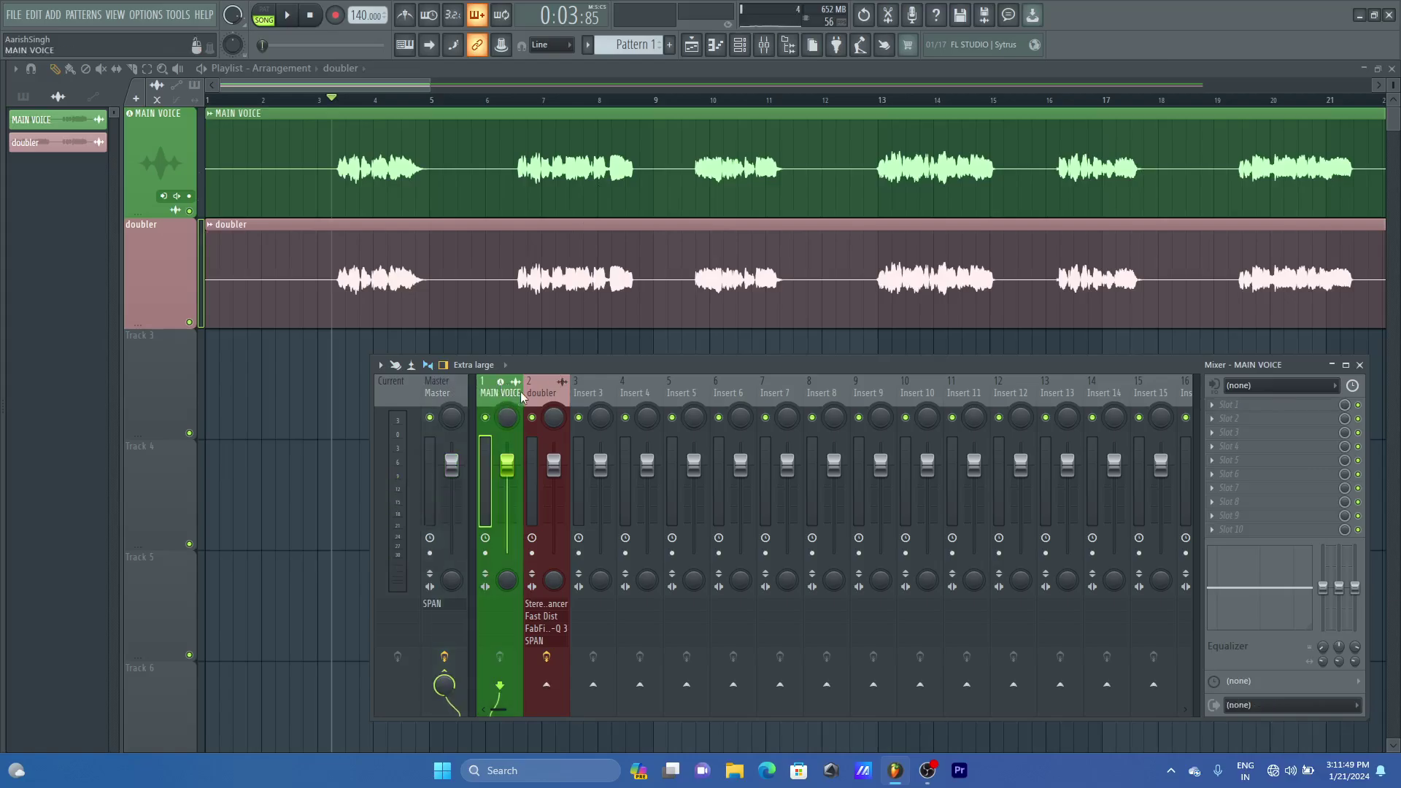
pyautogui.click(549, 389)
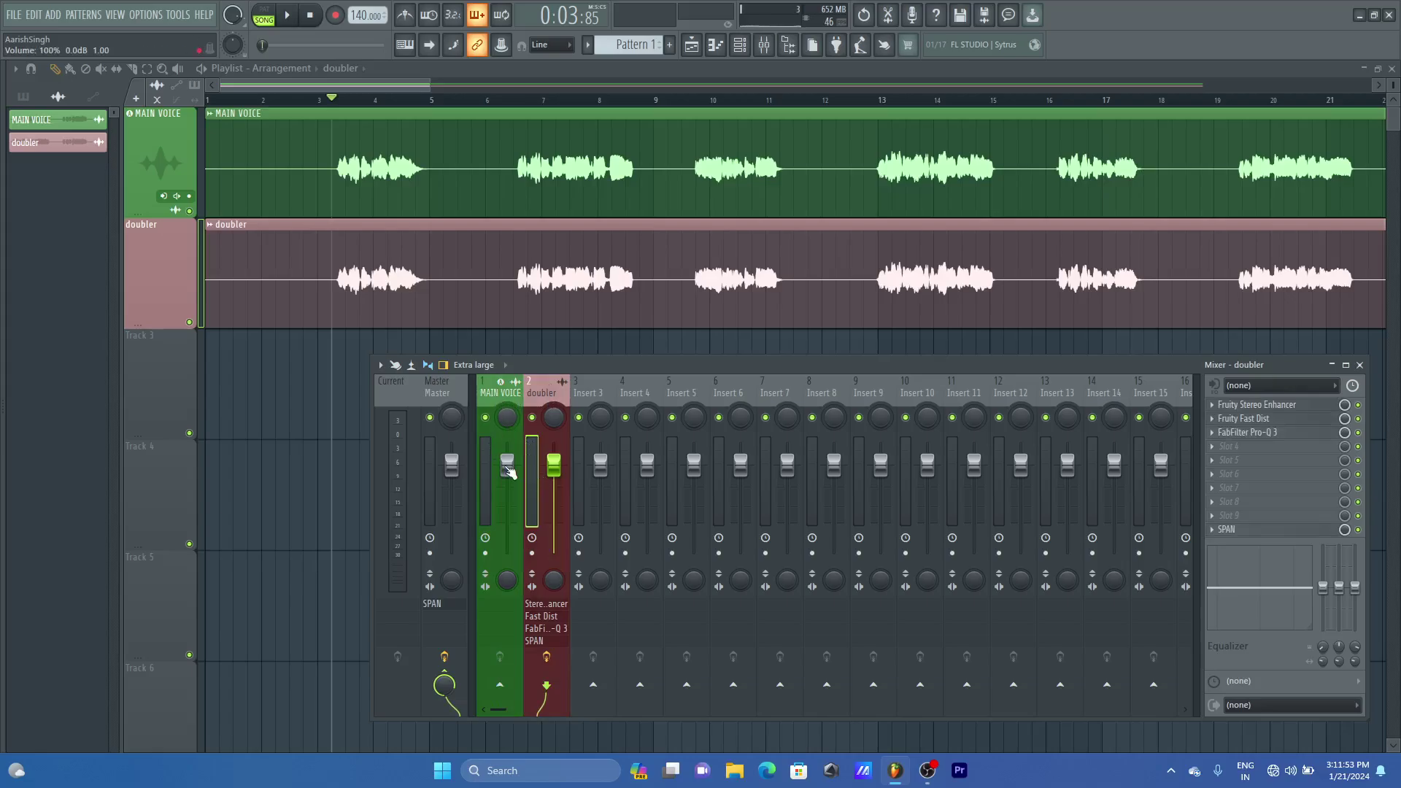
pyautogui.click(508, 395)
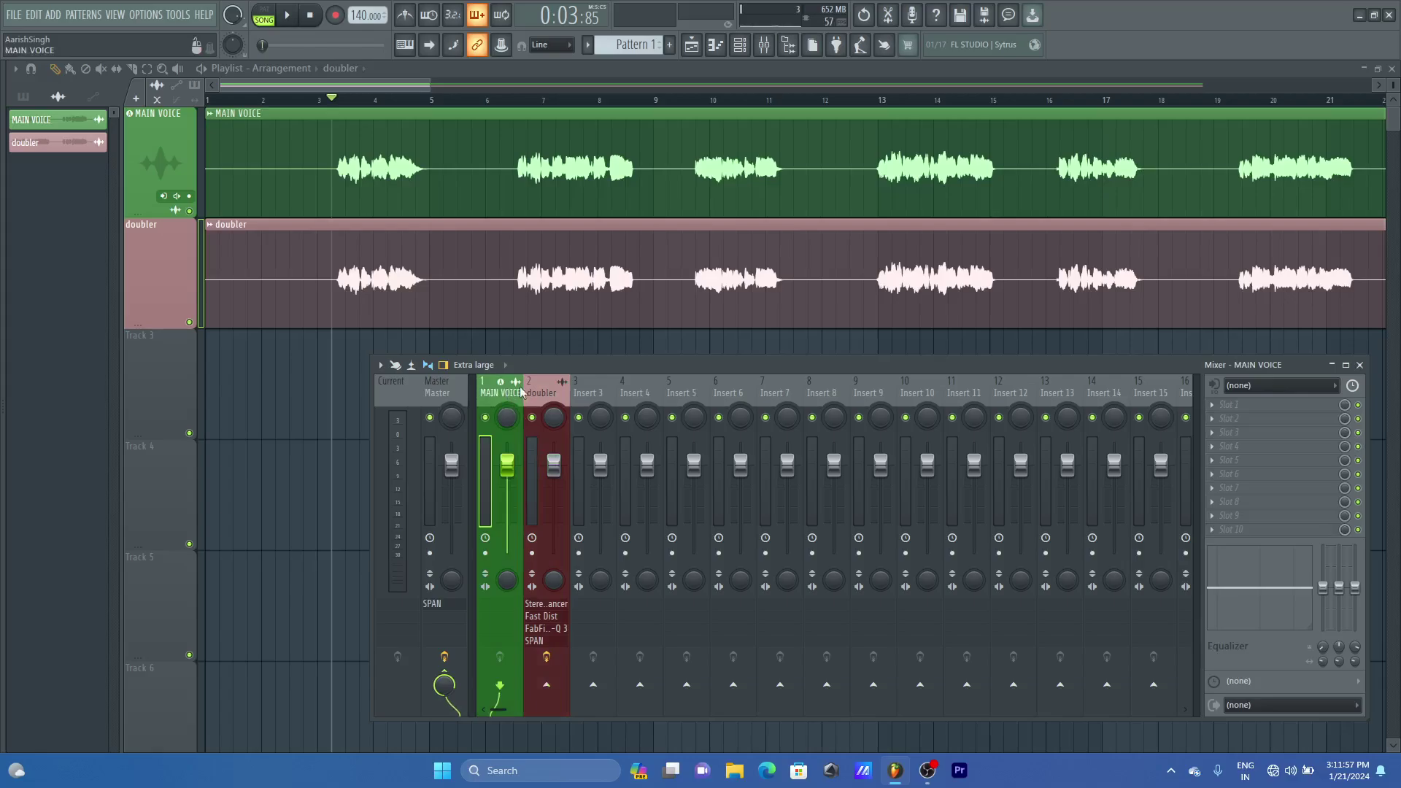
pyautogui.rightClick(650, 692)
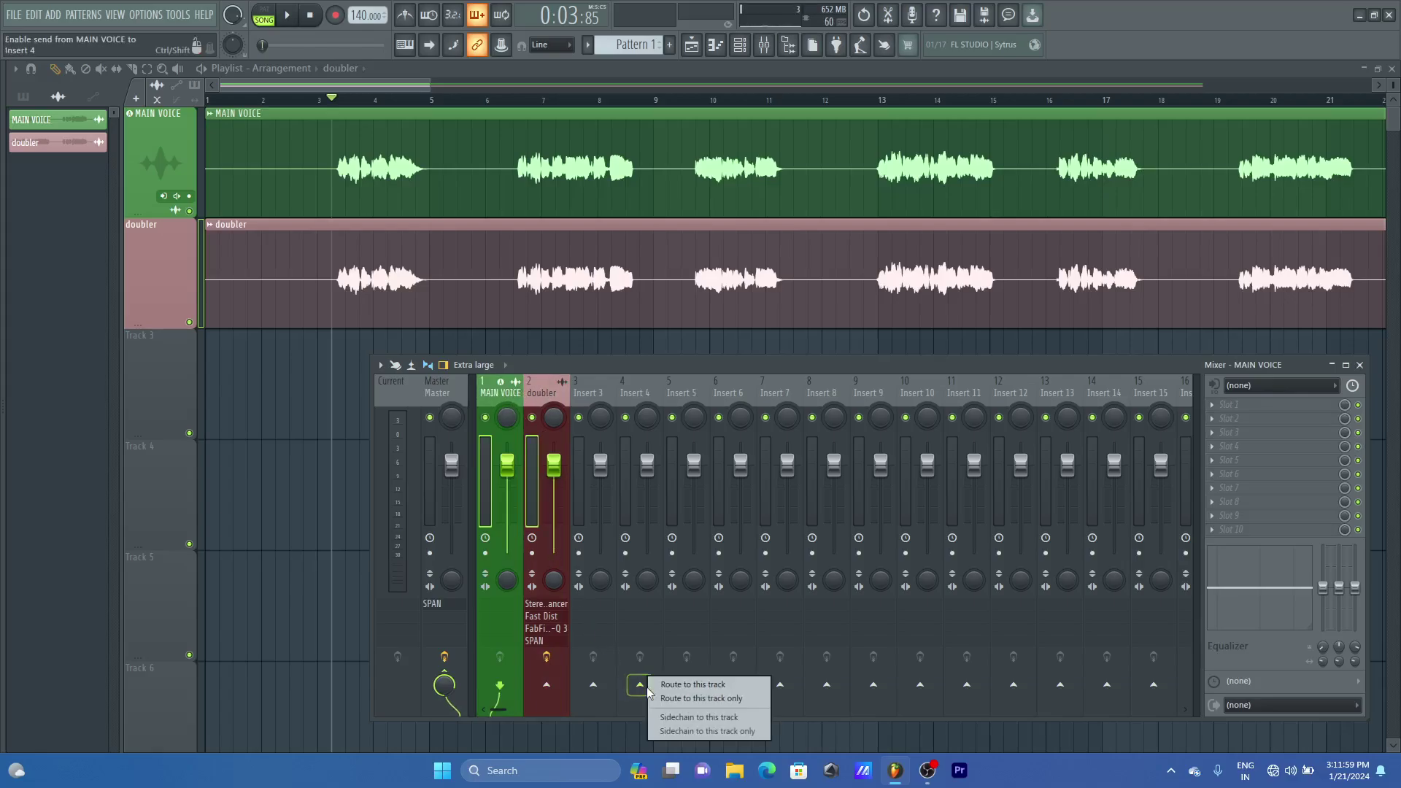
pyautogui.click(678, 686)
pyautogui.click(646, 412)
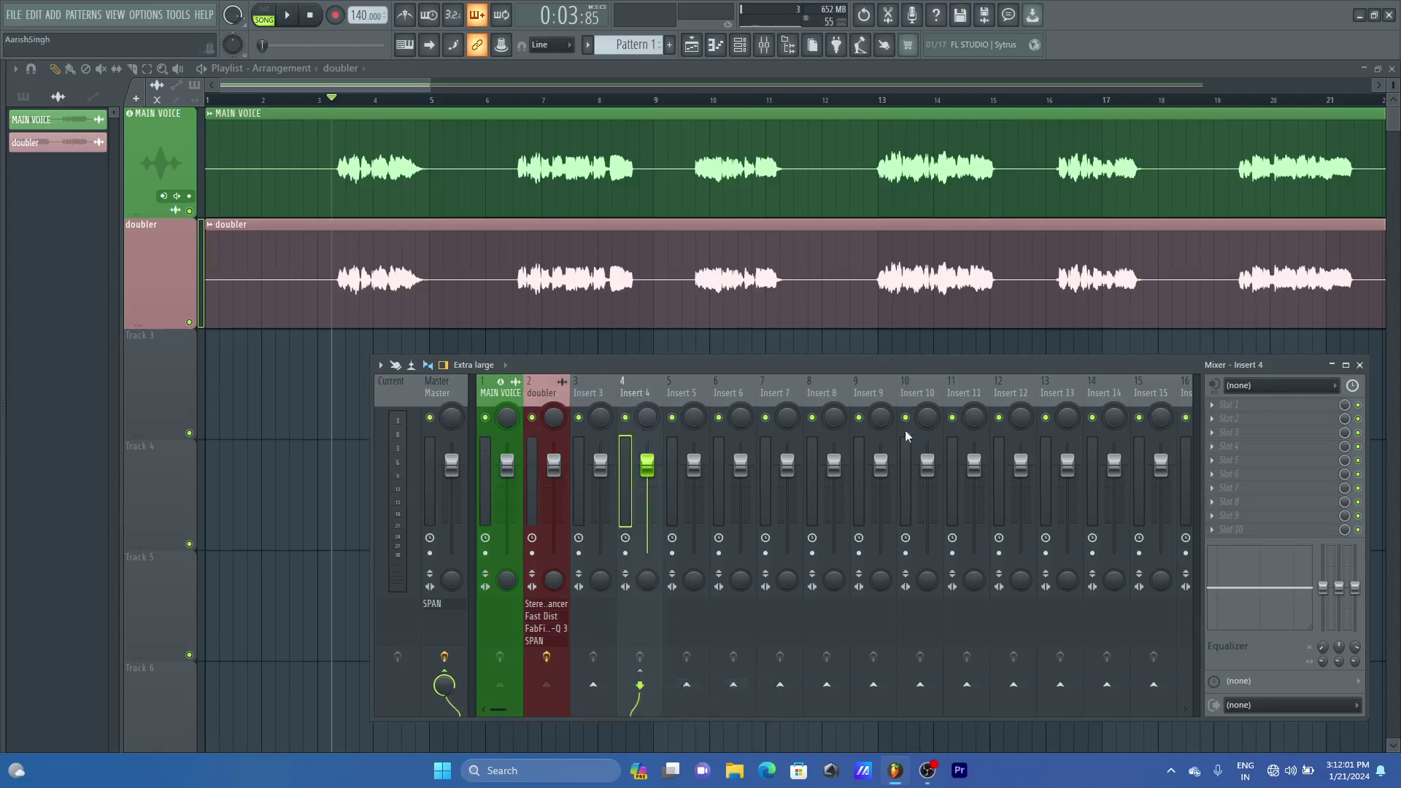
# Load Fruity Reeverb 2 into Insert 4's first slot, reset its wet level, lower its dry level fully and audition the reverb
pyautogui.click(1243, 412)
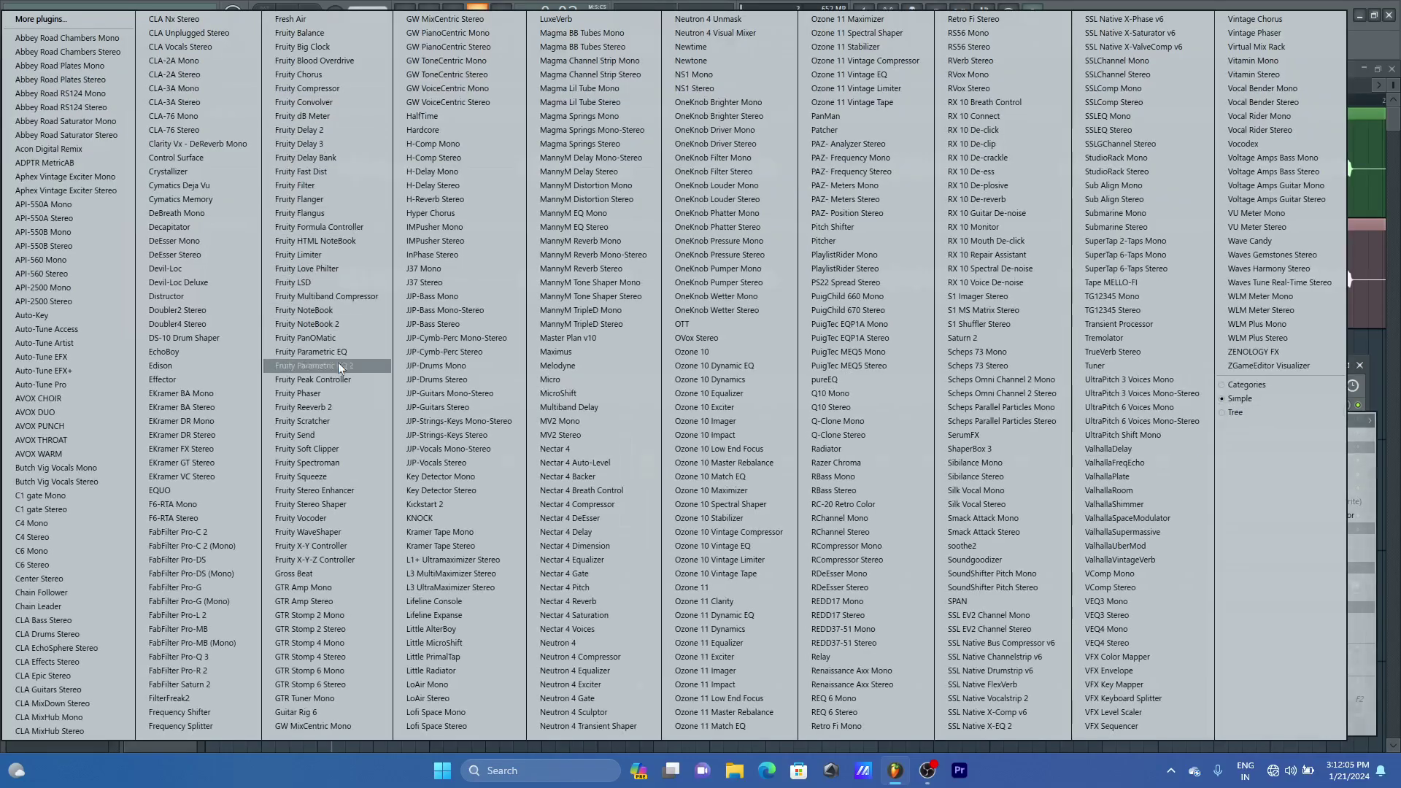
pyautogui.click(331, 406)
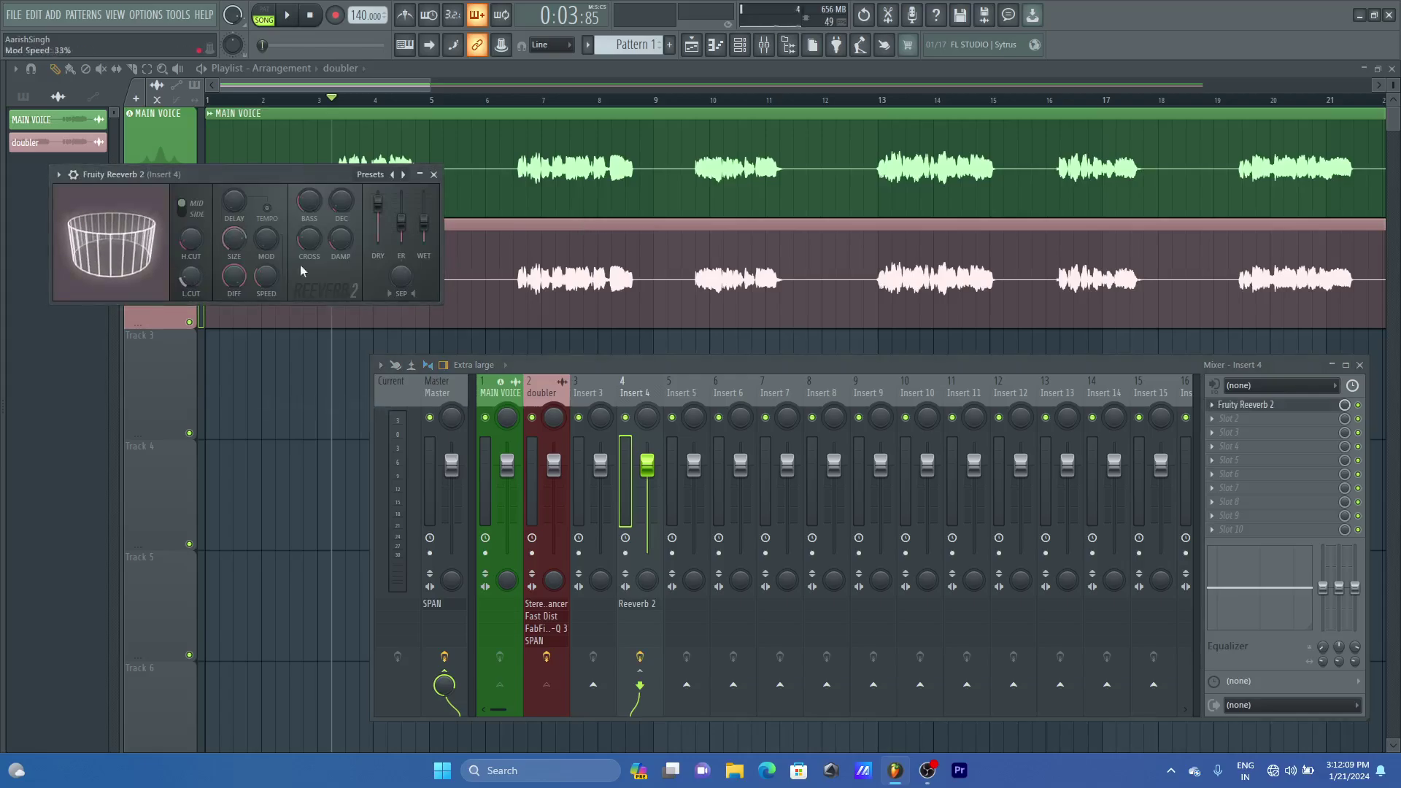
pyautogui.rightClick(424, 223)
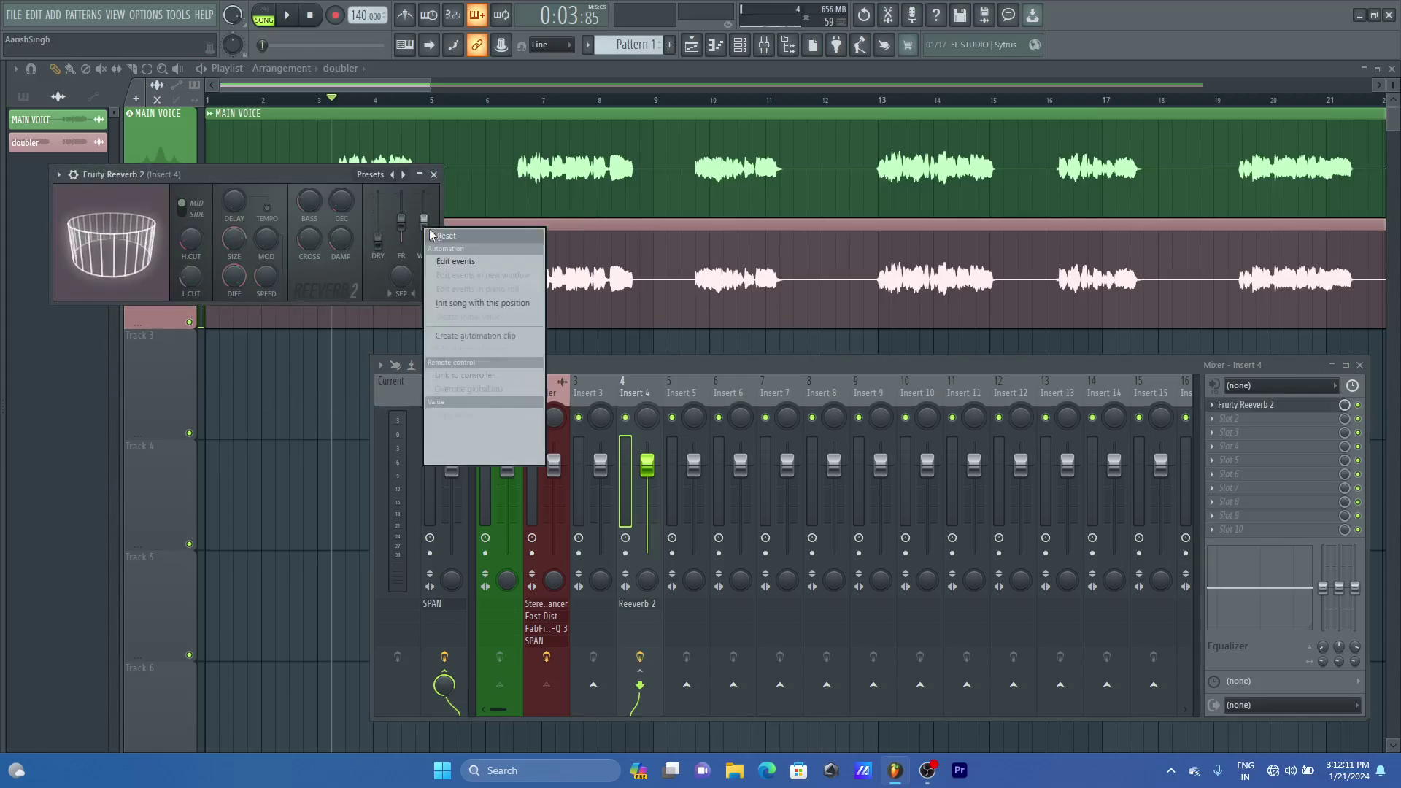
pyautogui.click(447, 236)
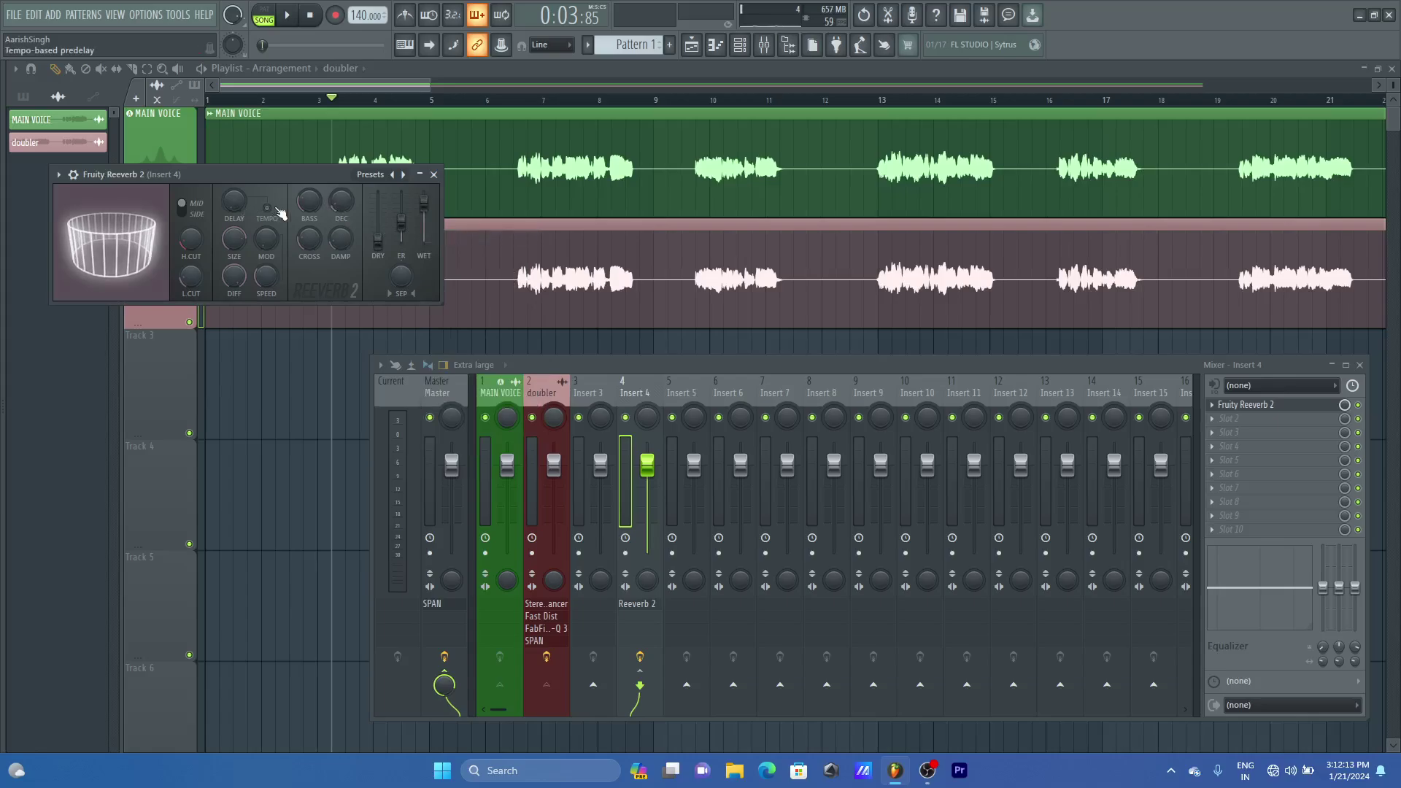
pyautogui.click(433, 176)
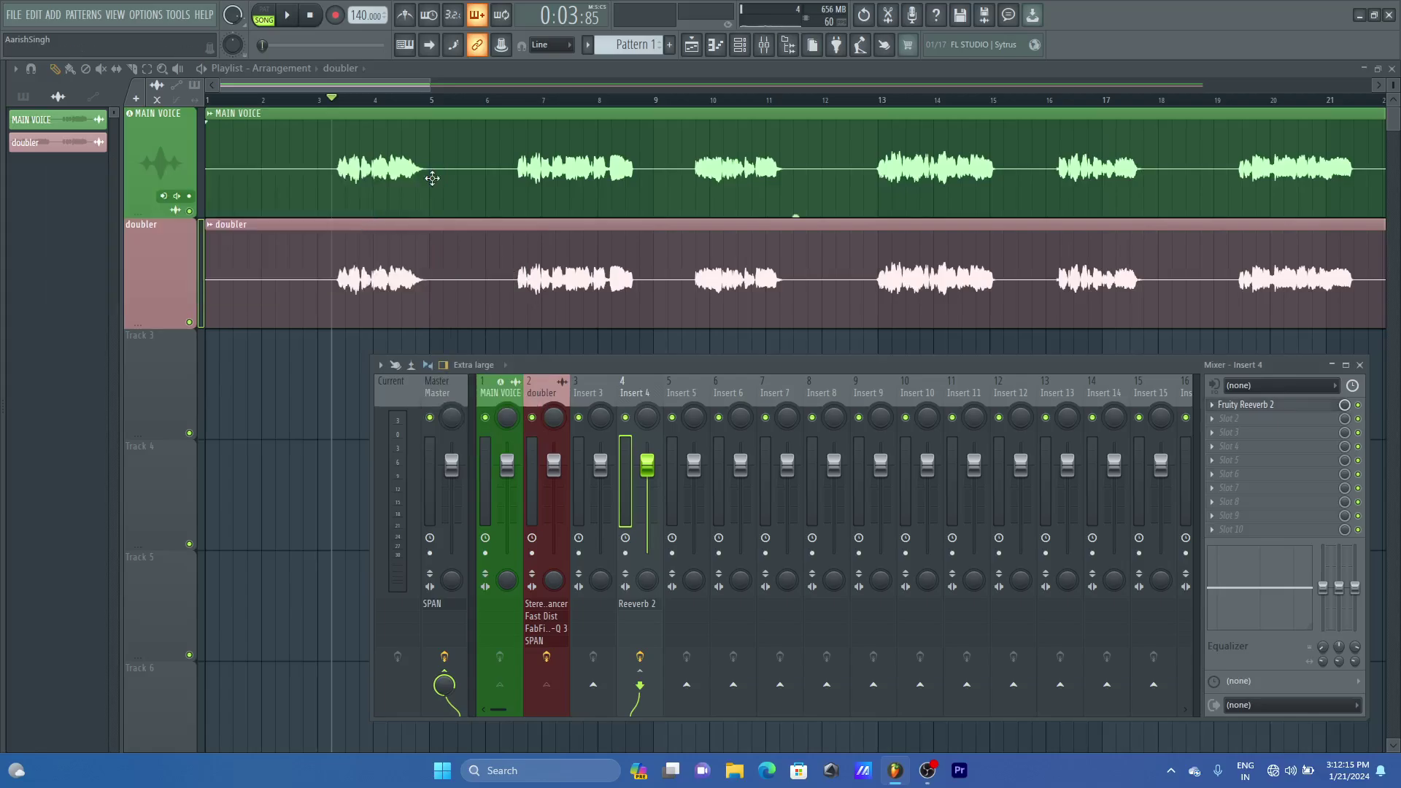
pyautogui.press('space')
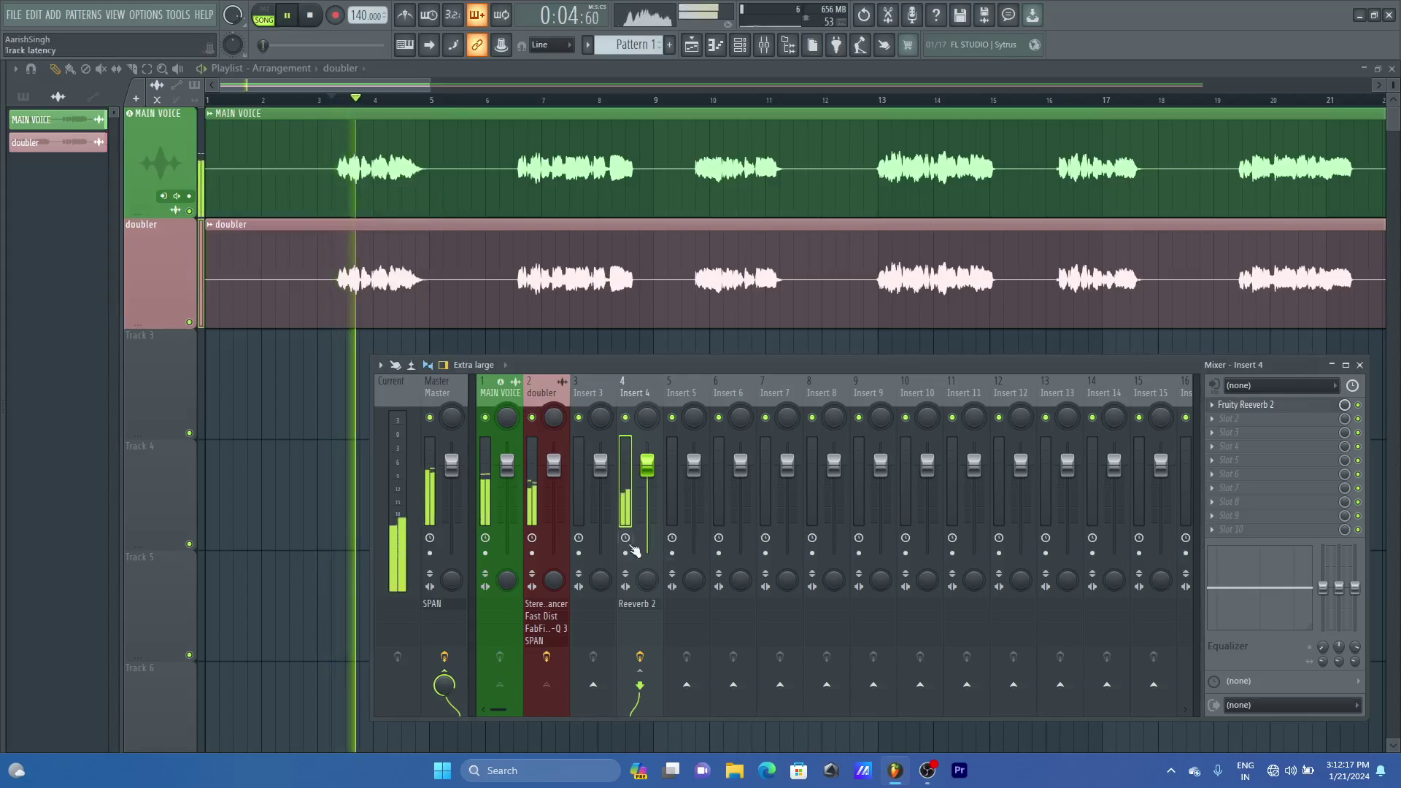
pyautogui.press('space')
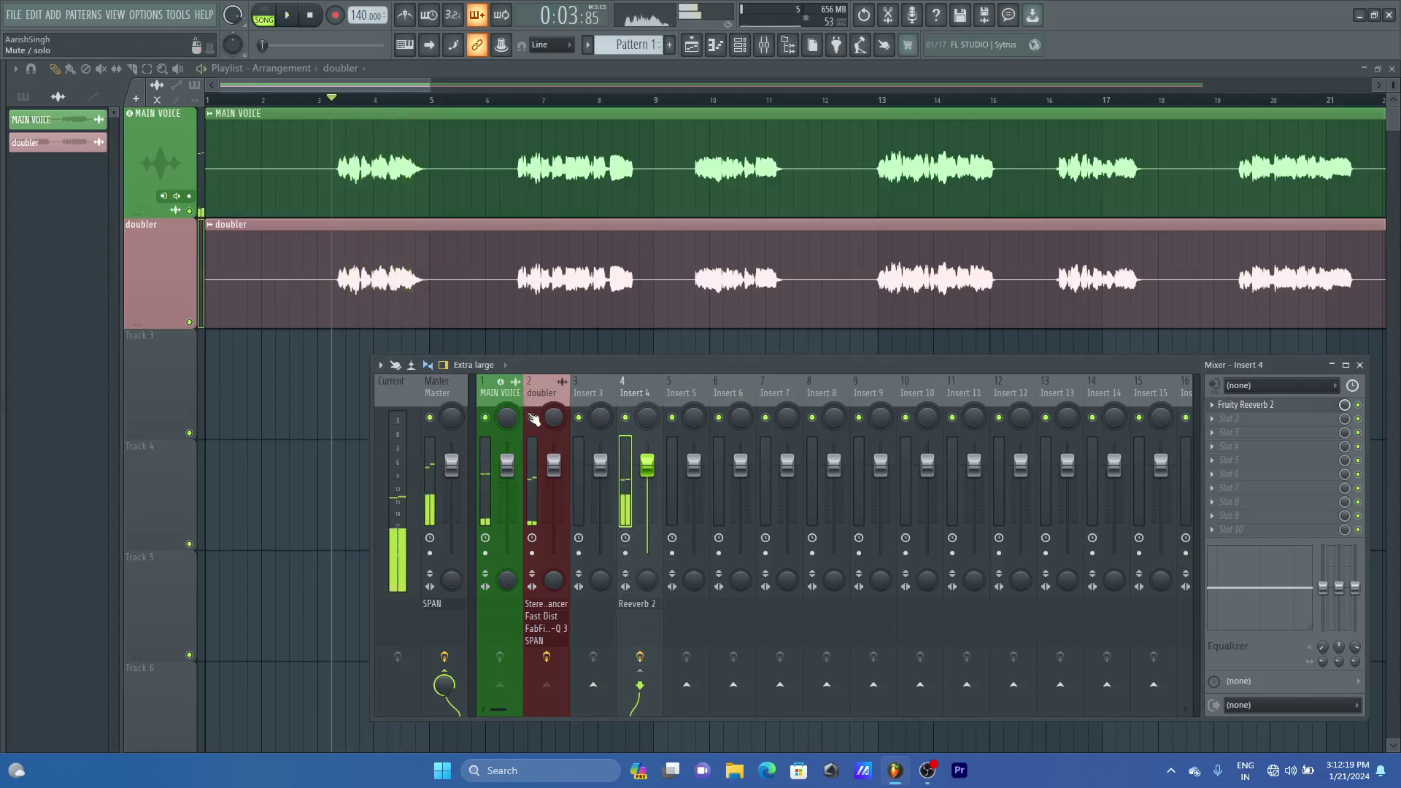
# Set the sends to Insert 4 to 48% for the doubler and about 44% for the main voice, and audition the reverb
pyautogui.click(529, 396)
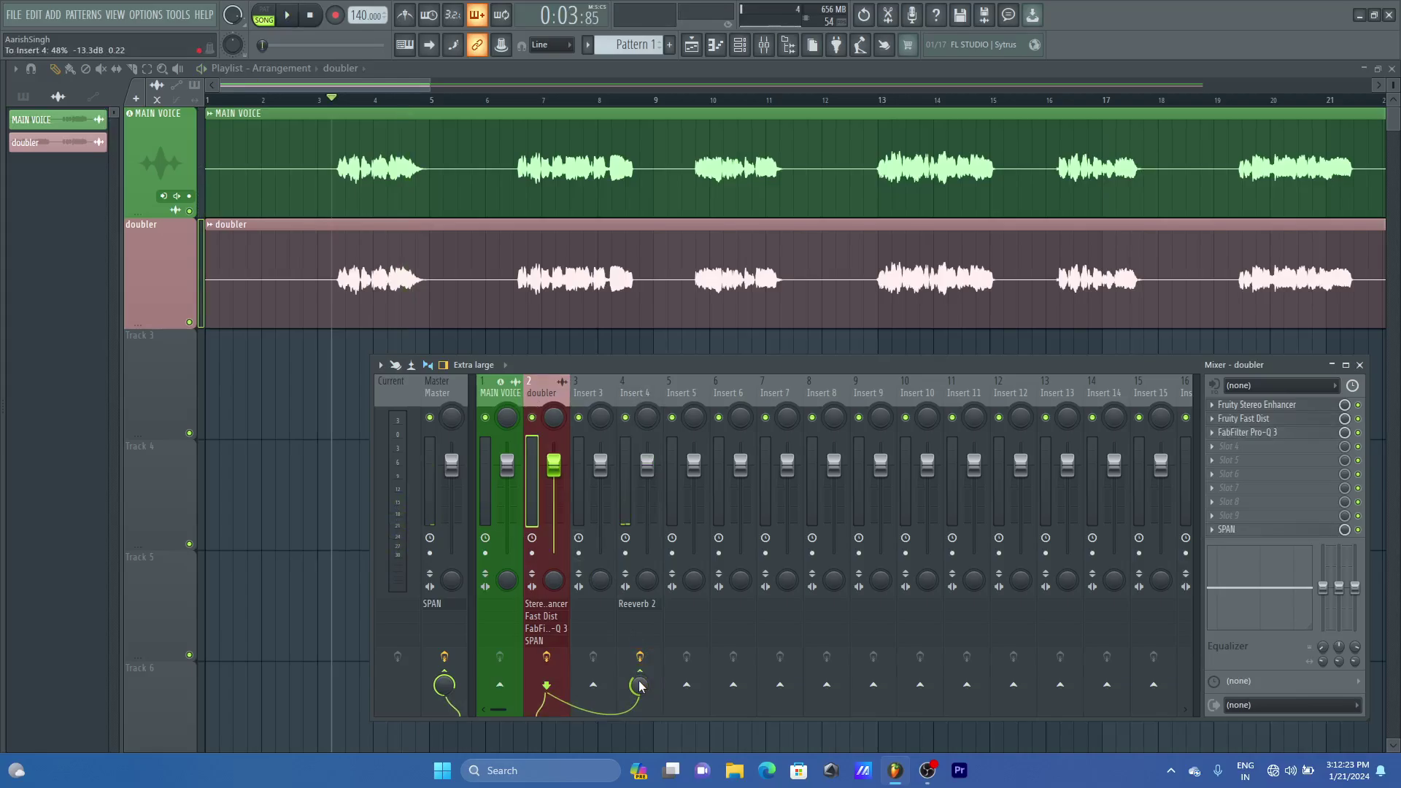
pyautogui.click(514, 446)
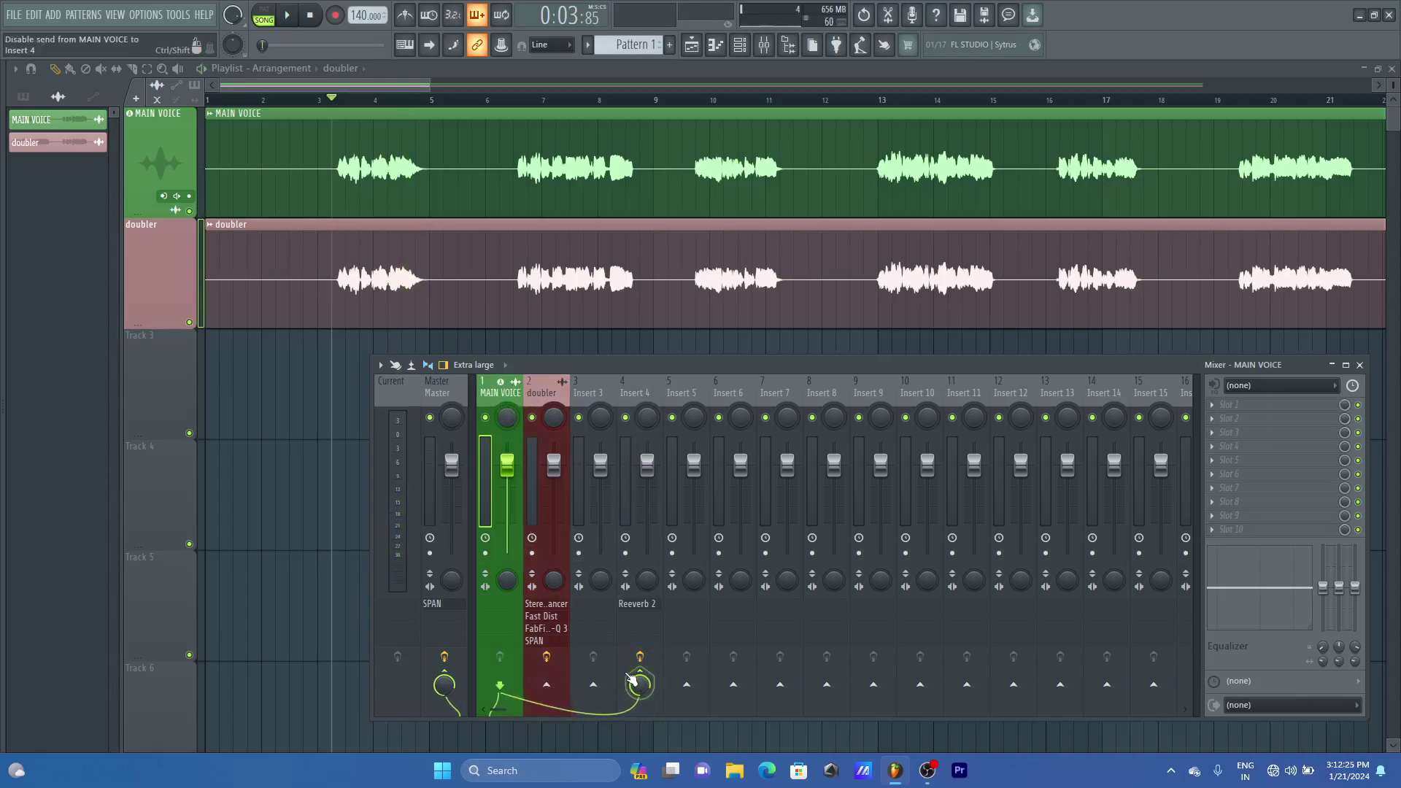
pyautogui.press('space')
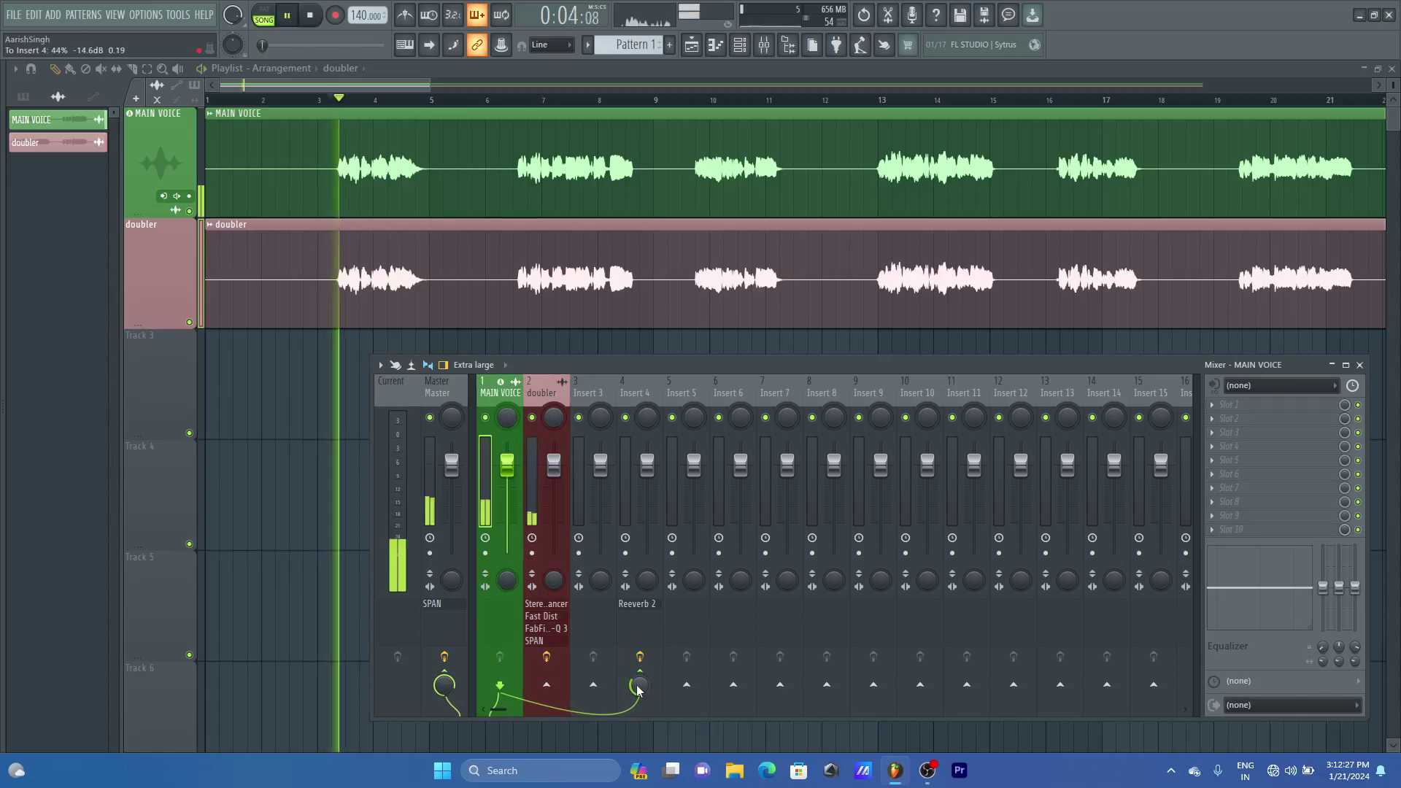
pyautogui.click(624, 407)
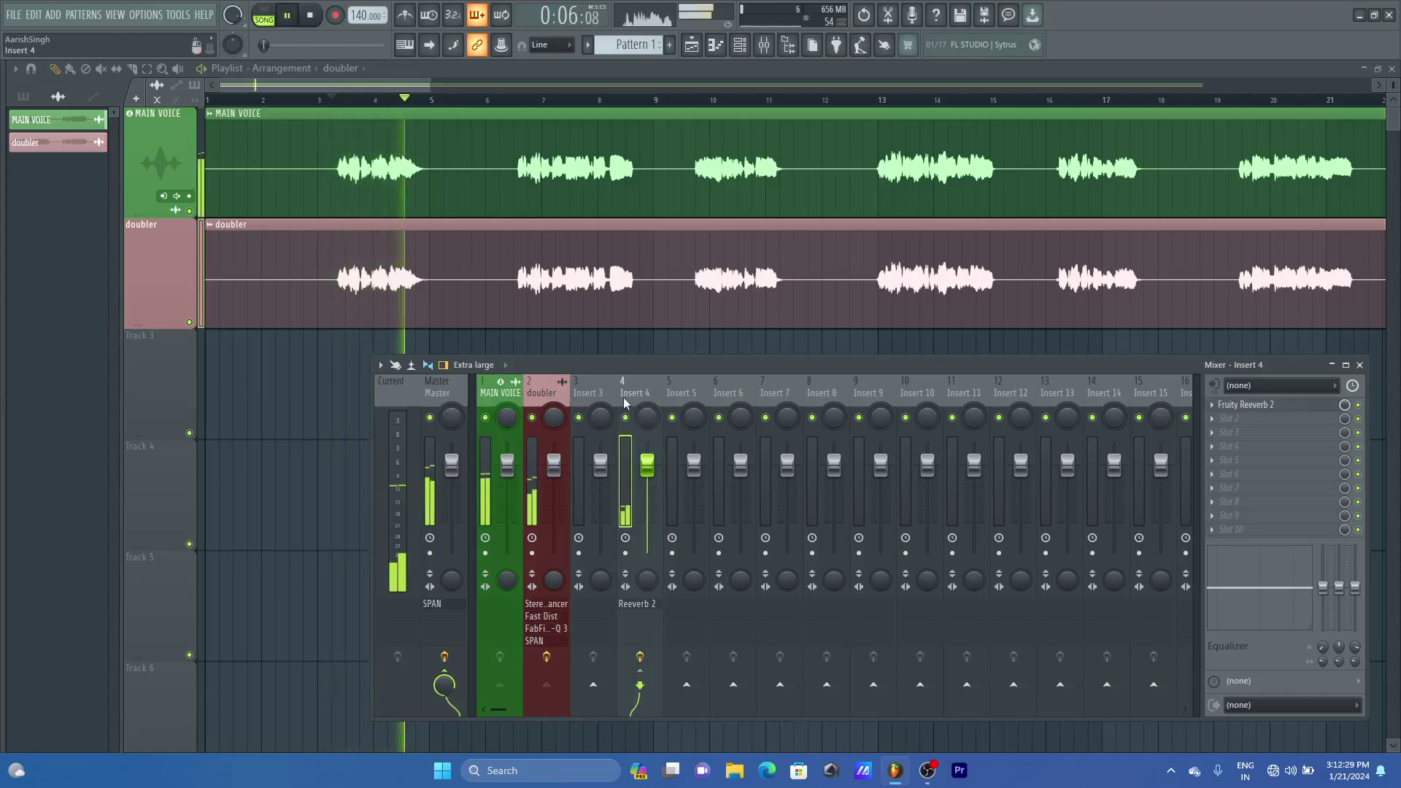
pyautogui.press('space')
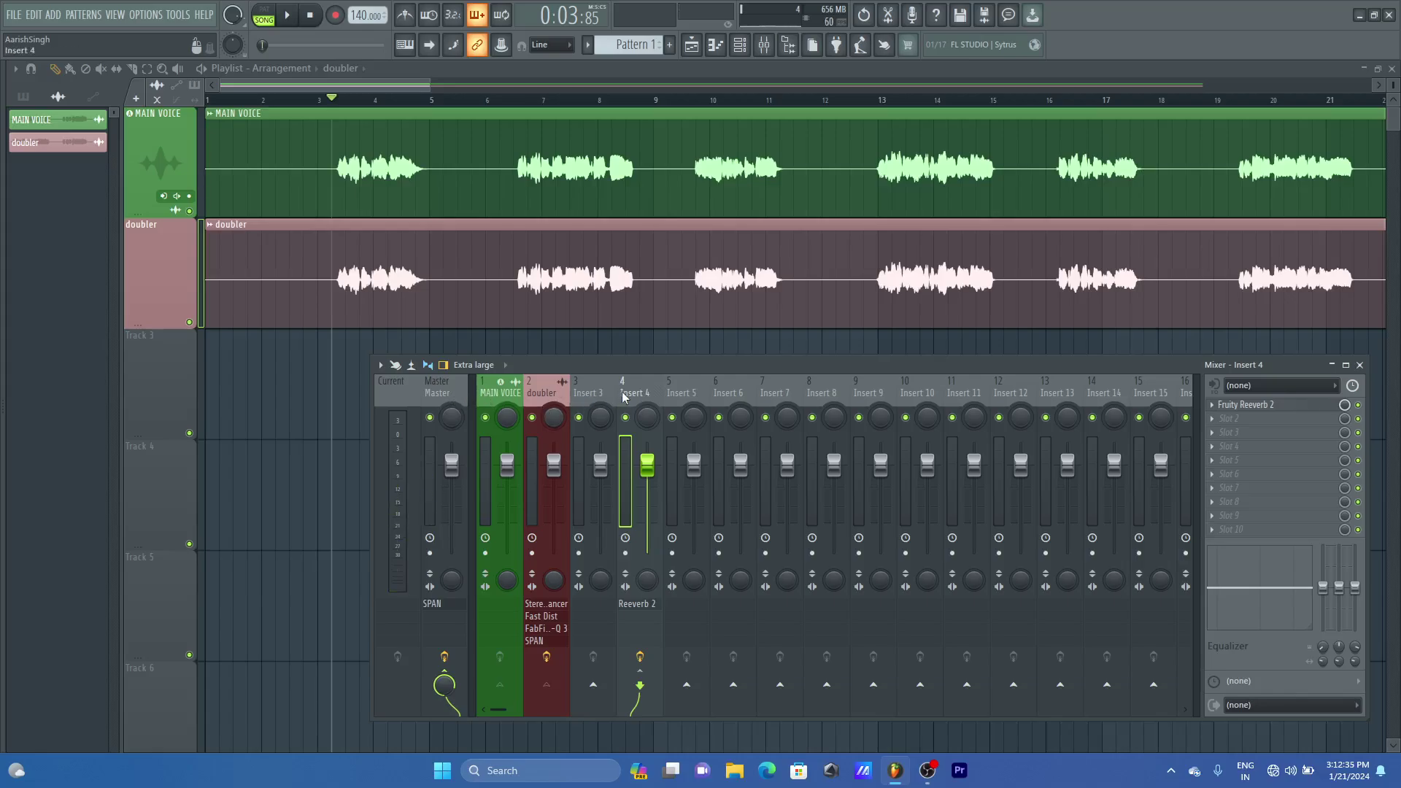
# Open the Master's SPAN, check the correlation meter during playback with the reverb active, and close the analyzer
pyautogui.click(455, 396)
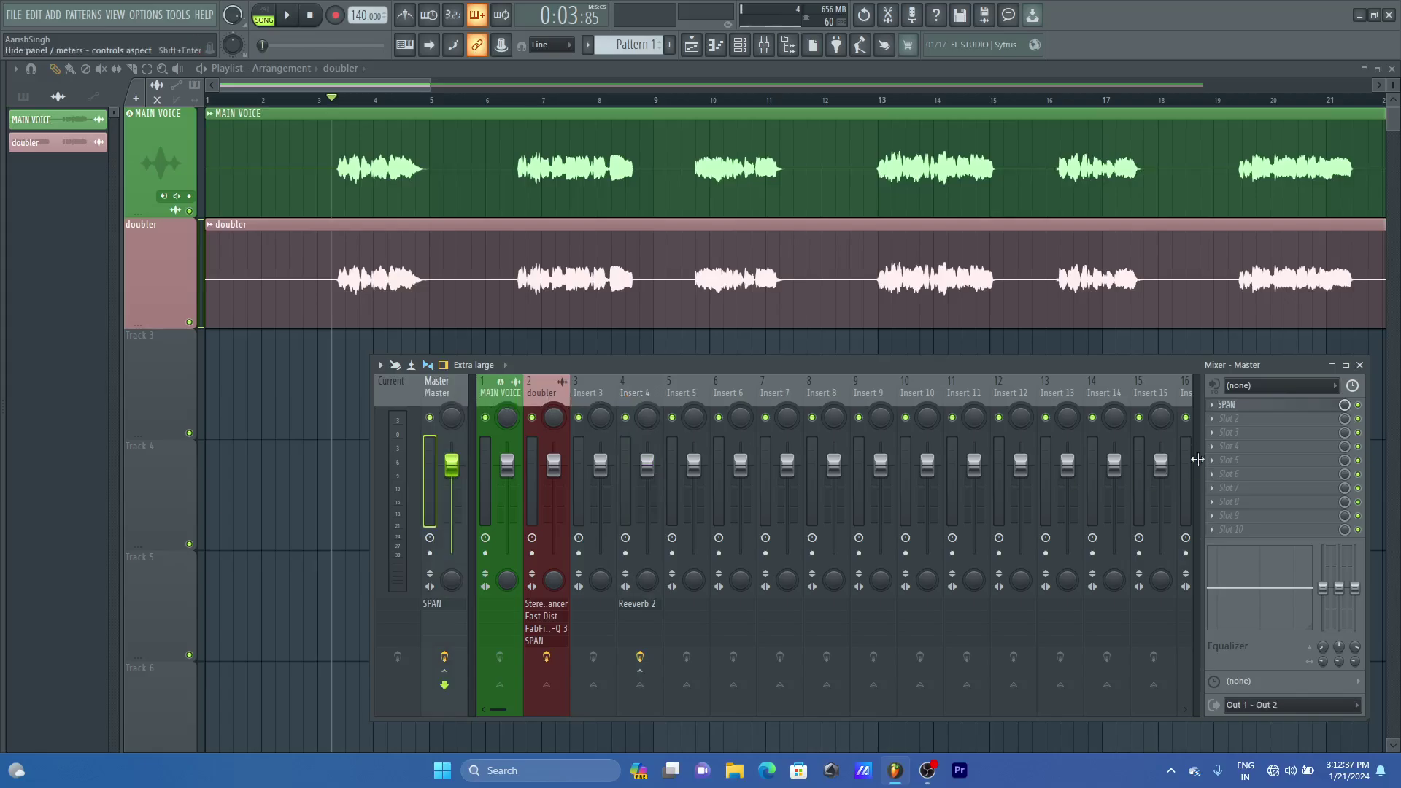
pyautogui.click(1232, 404)
pyautogui.press('space')
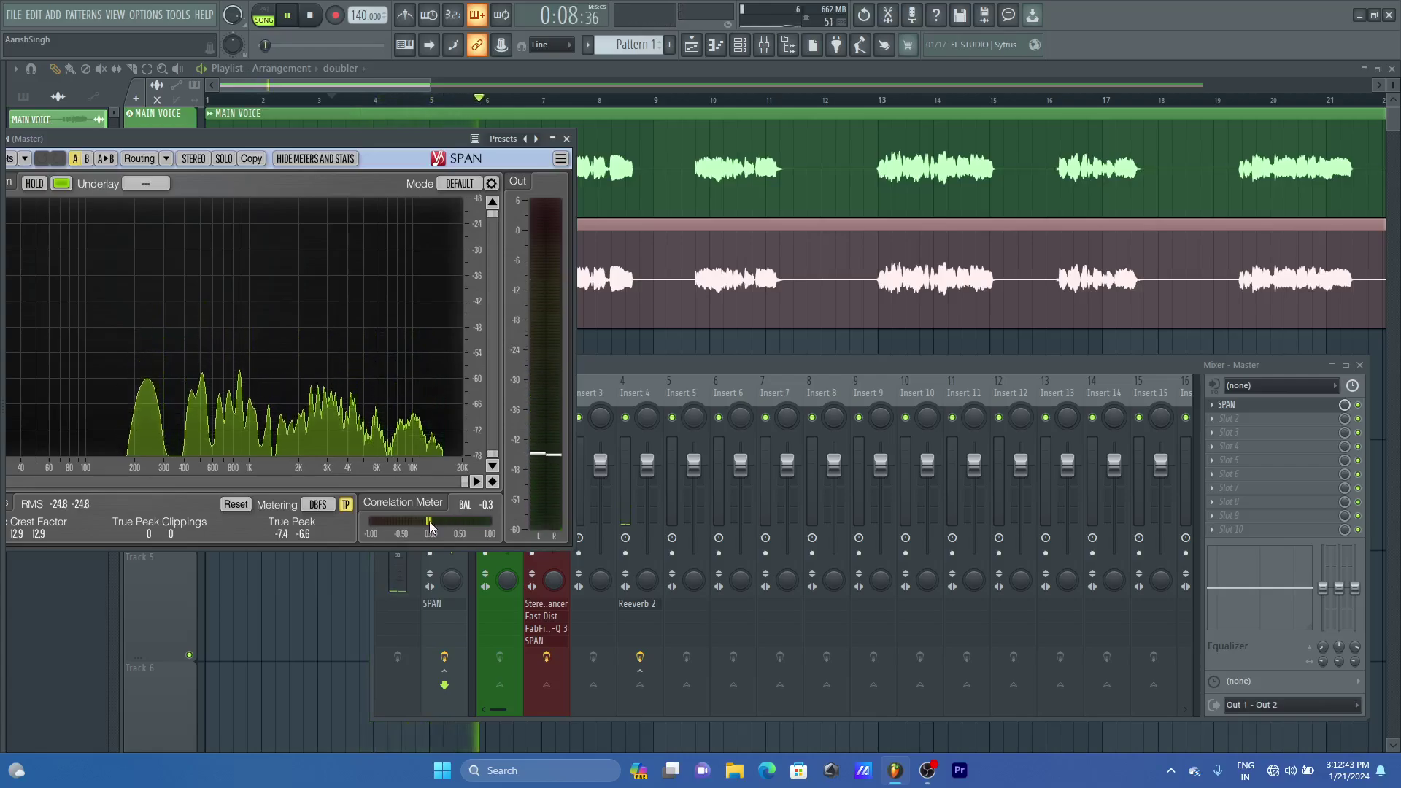
pyautogui.press('space')
pyautogui.press('Escape')
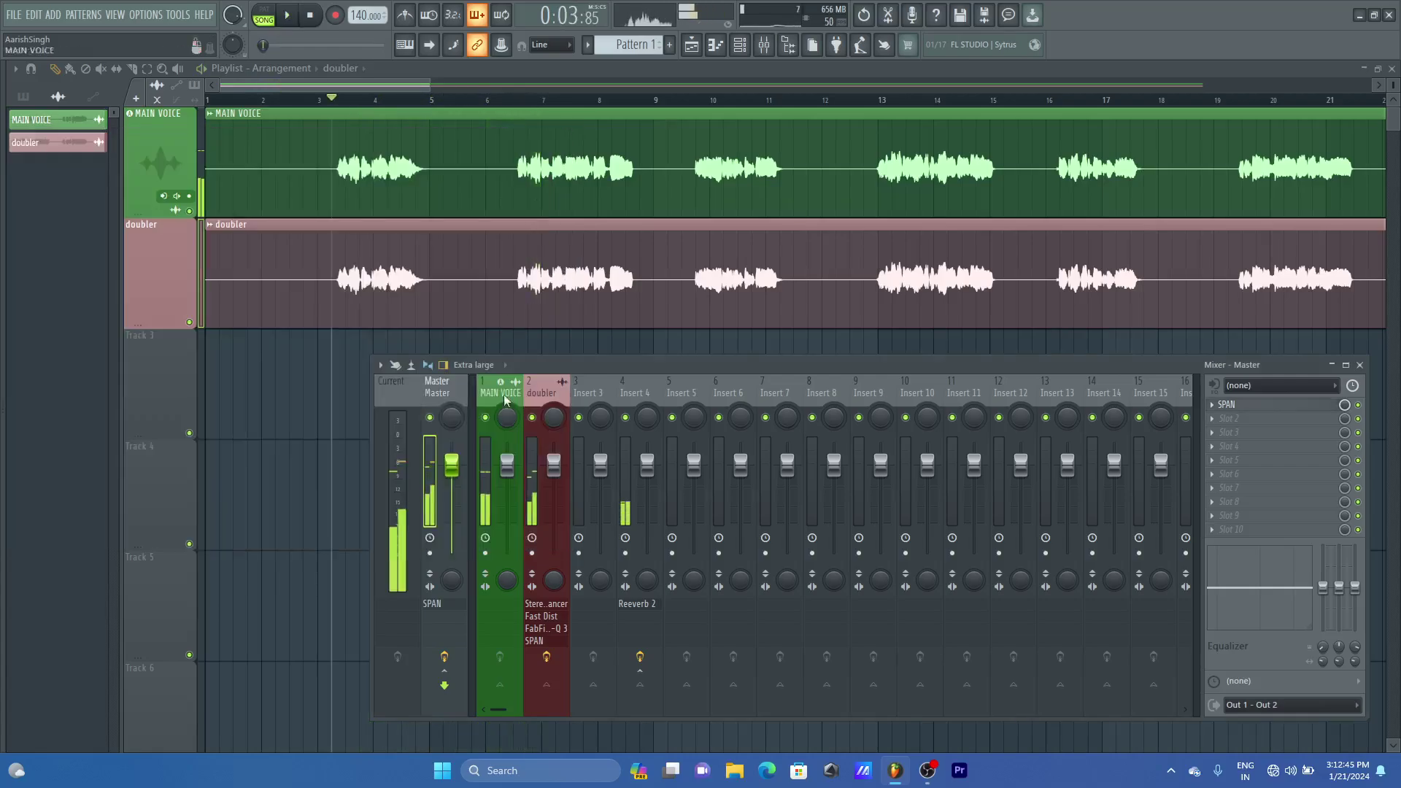
# Load FabFilter Pro-Q 3 into Insert 4's second slot, after the reverb
pyautogui.click(632, 394)
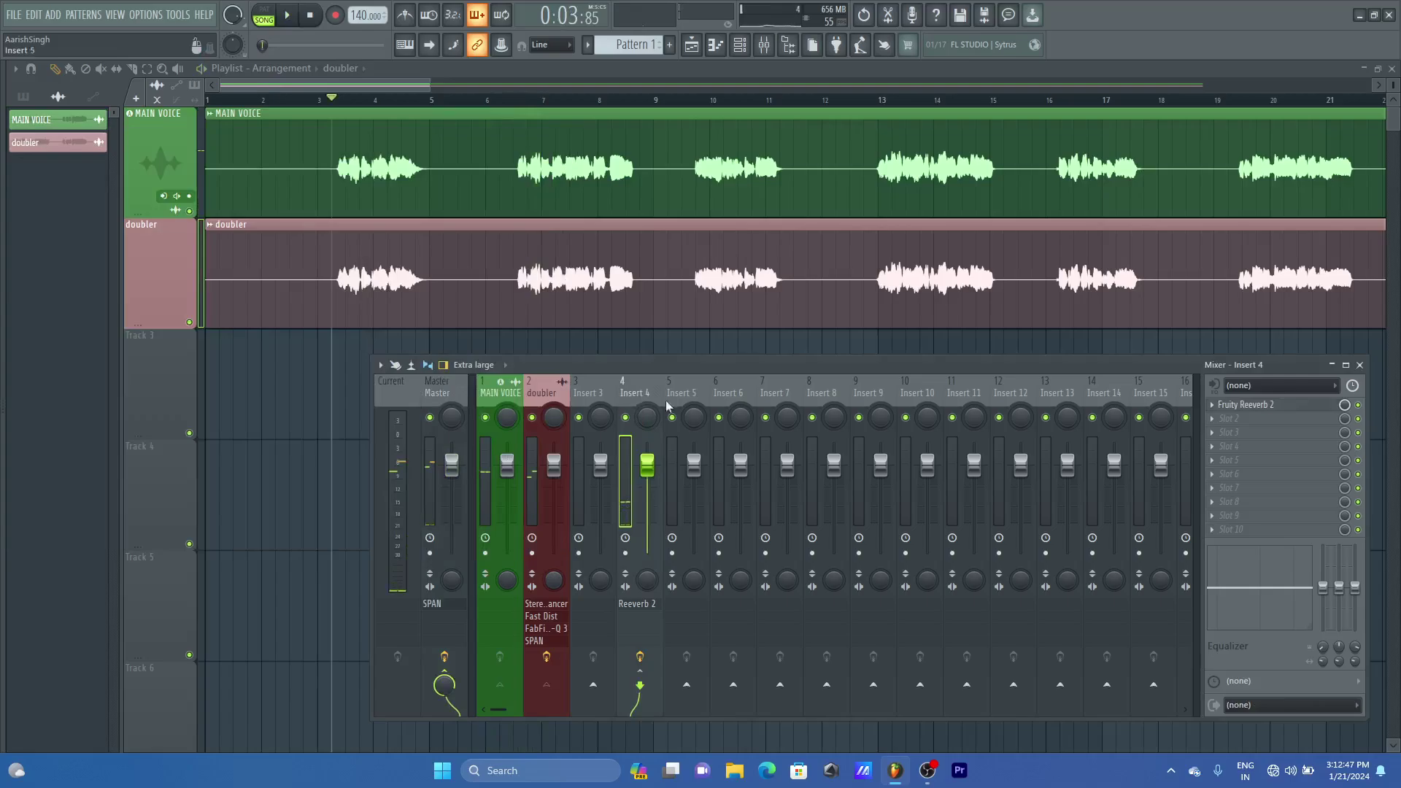
pyautogui.click(1273, 424)
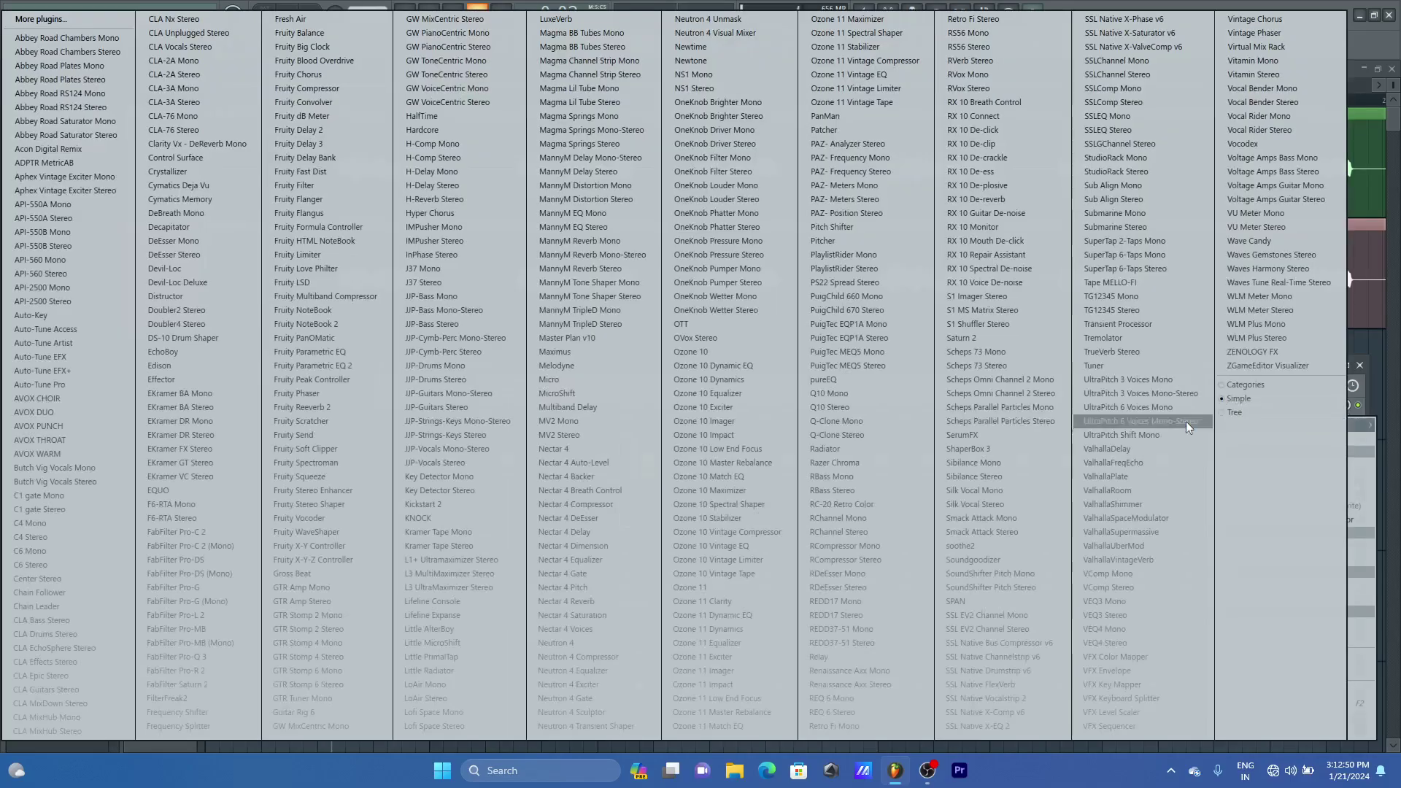
pyautogui.click(207, 655)
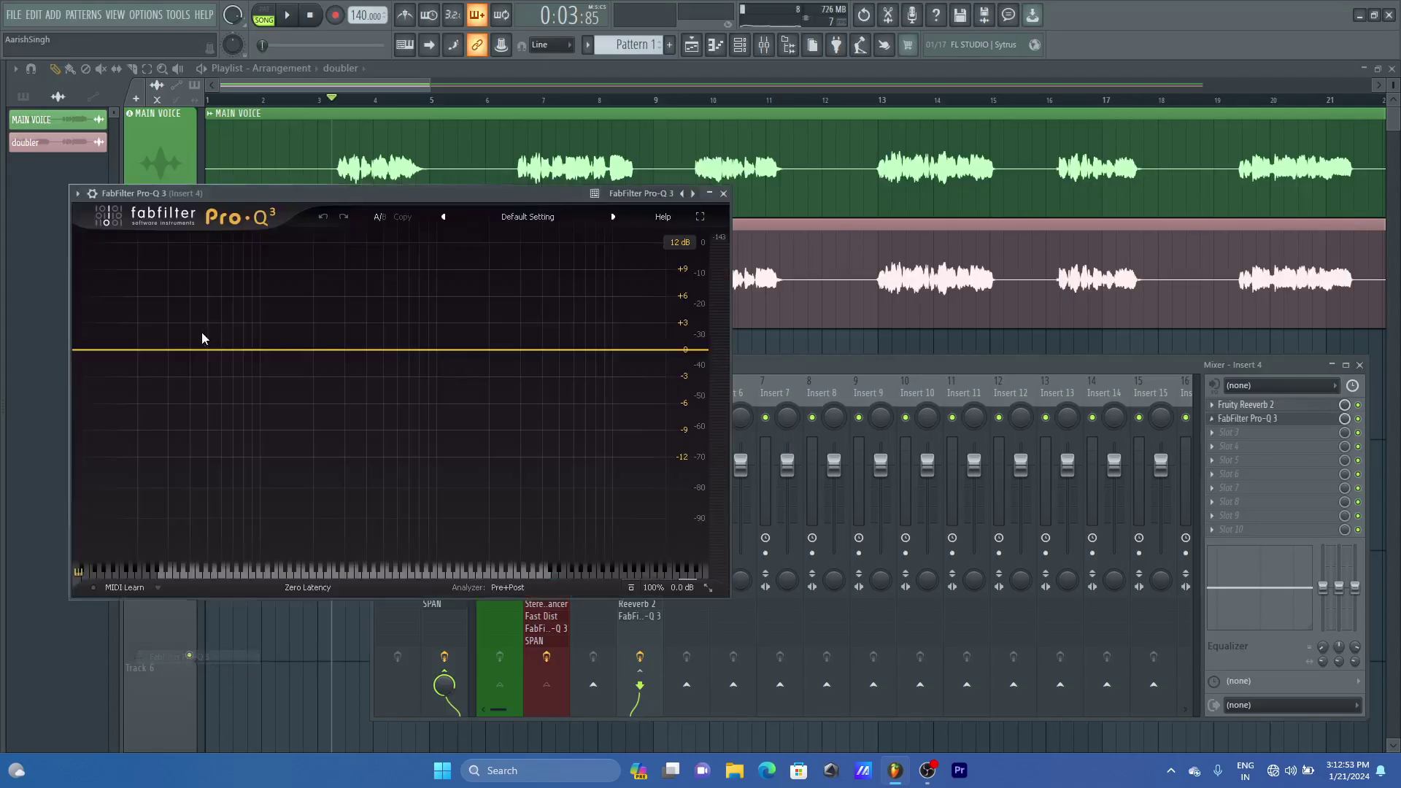
# Add a 12 dB/oct low cut to the reverb's Pro-Q 3, restrict it to Side, raise its cutoff during playback and close the equalizer
pyautogui.click(97, 350)
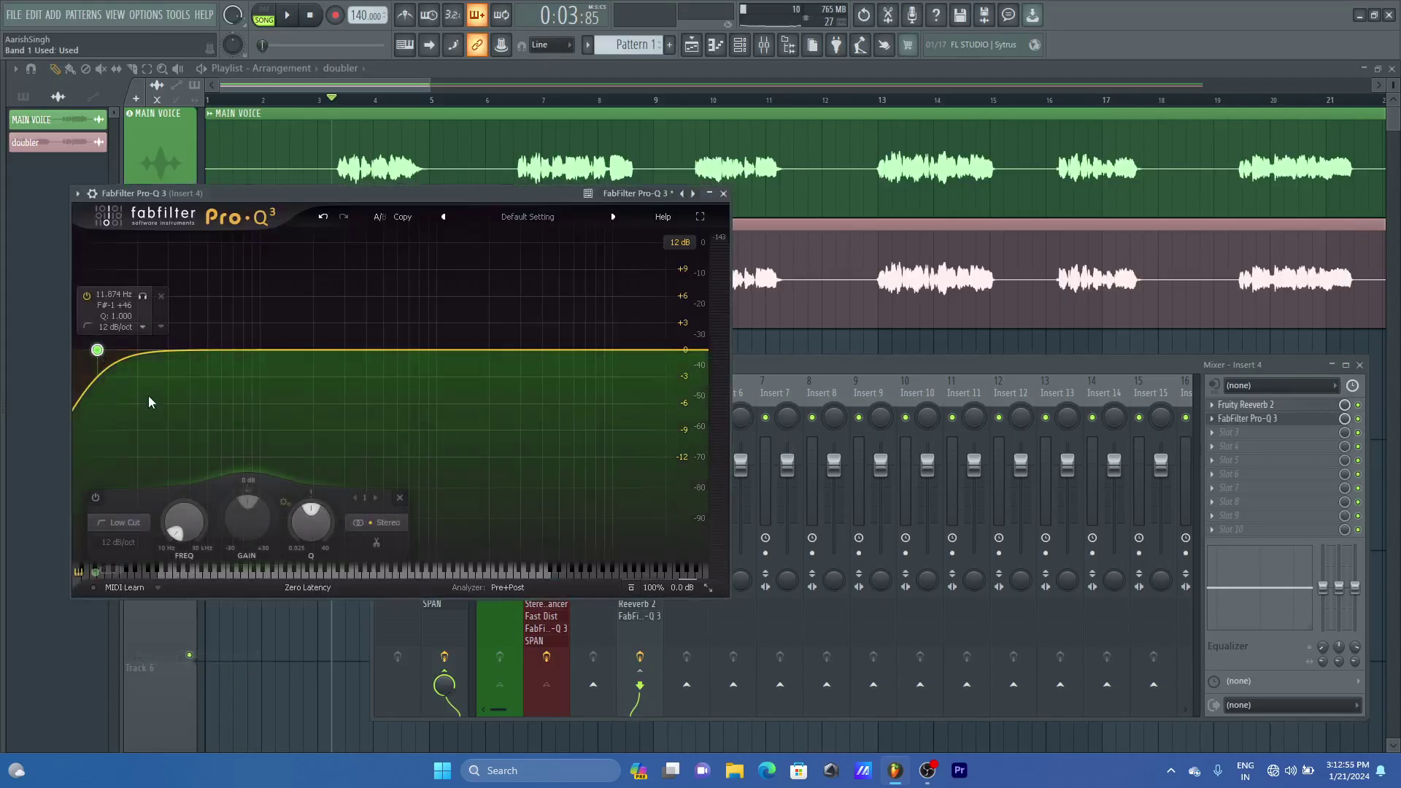
pyautogui.click(381, 524)
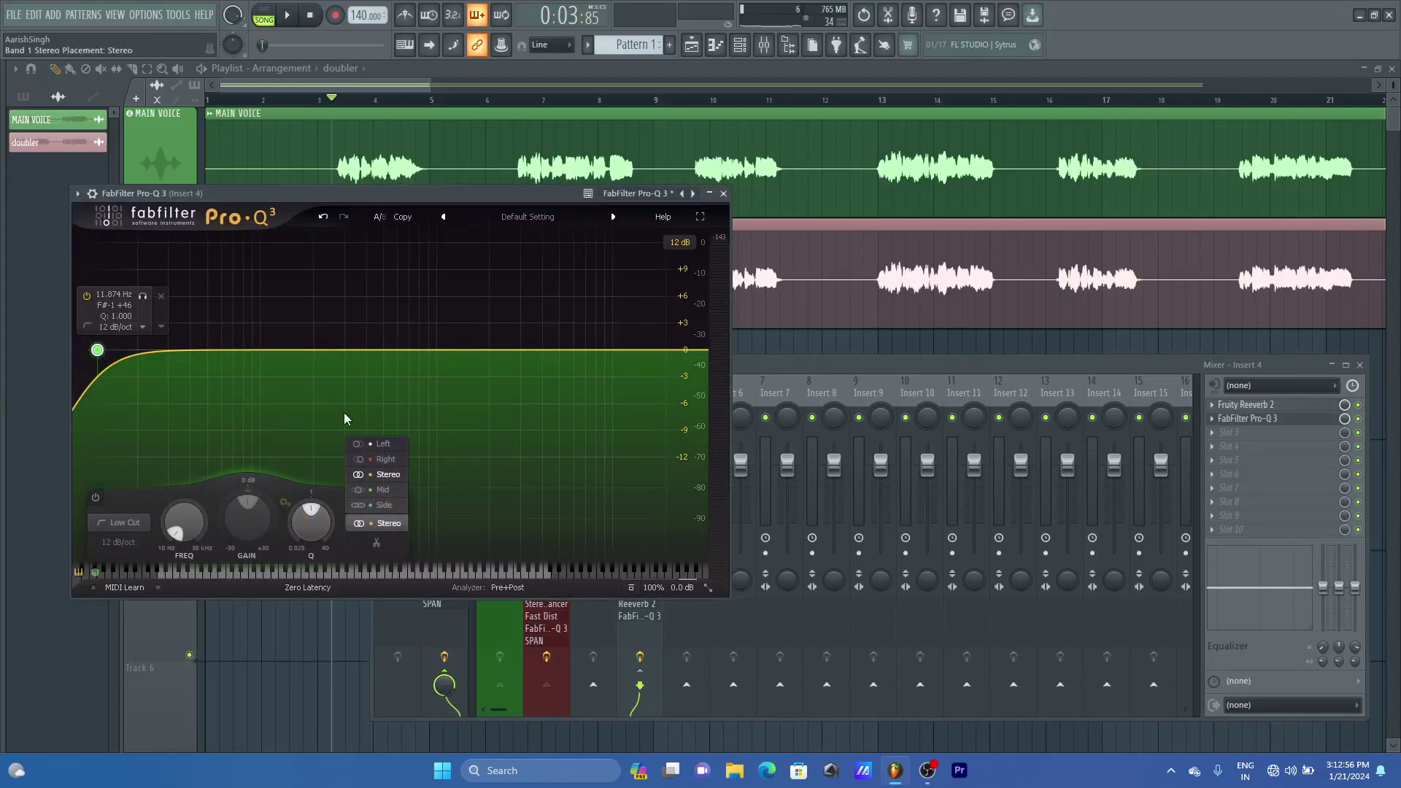
pyautogui.click(382, 504)
pyautogui.press('space')
pyautogui.moveTo(100, 351); pyautogui.dragTo(401, 349)
pyautogui.click(723, 192)
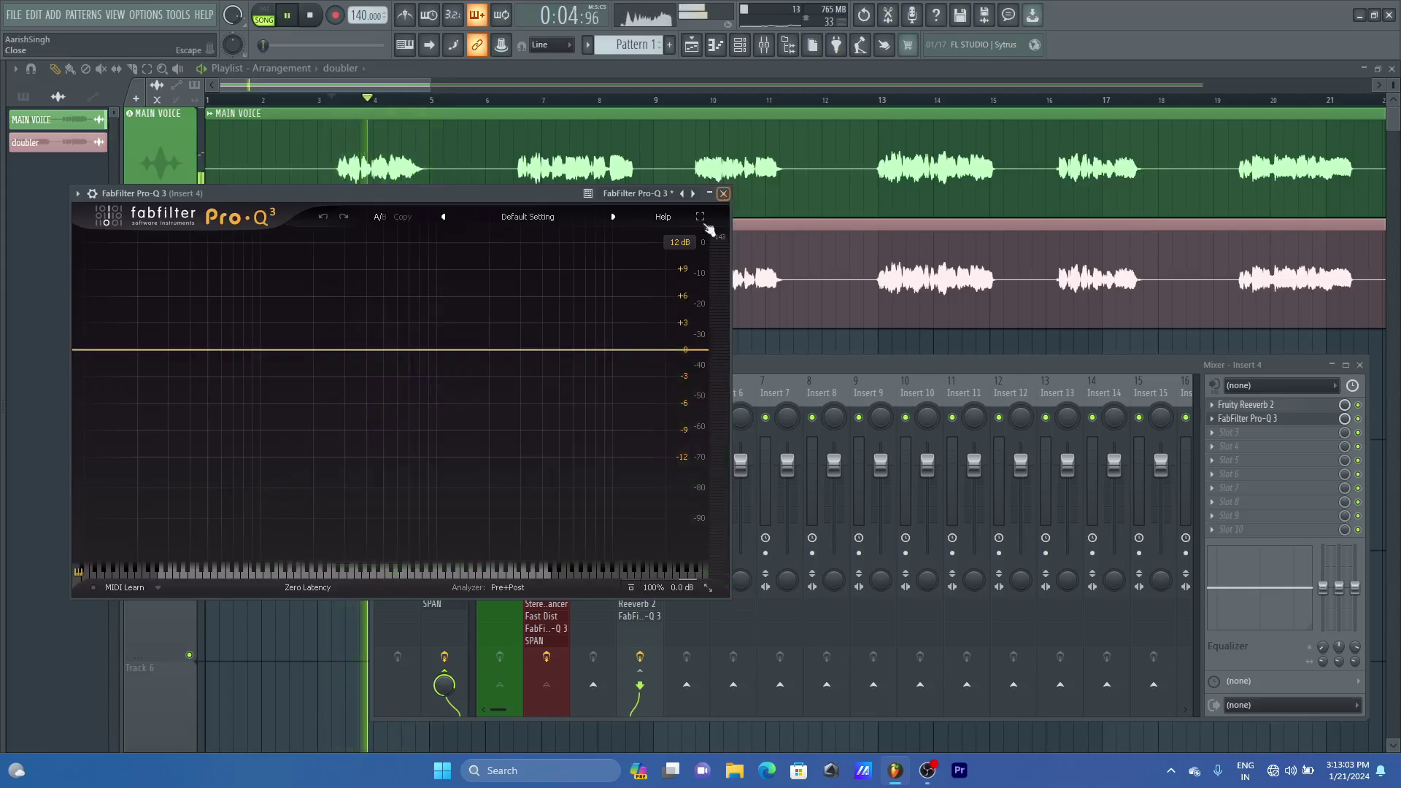
# Restart playback with the Master's SPAN open and examine the correlation meter with the reverb's side low cut active
pyautogui.click(436, 384)
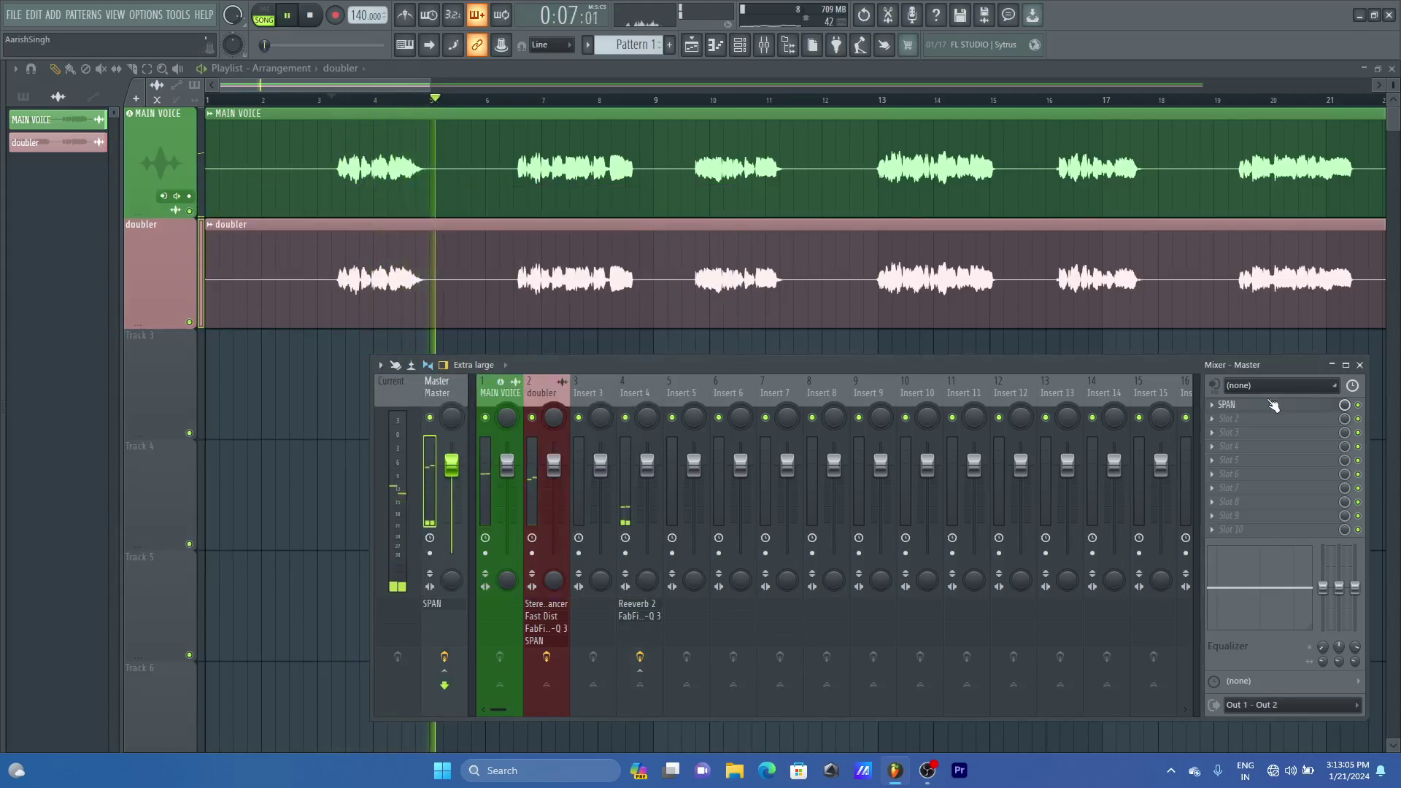
pyautogui.click(1272, 403)
pyautogui.press('space')
pyautogui.press('space')
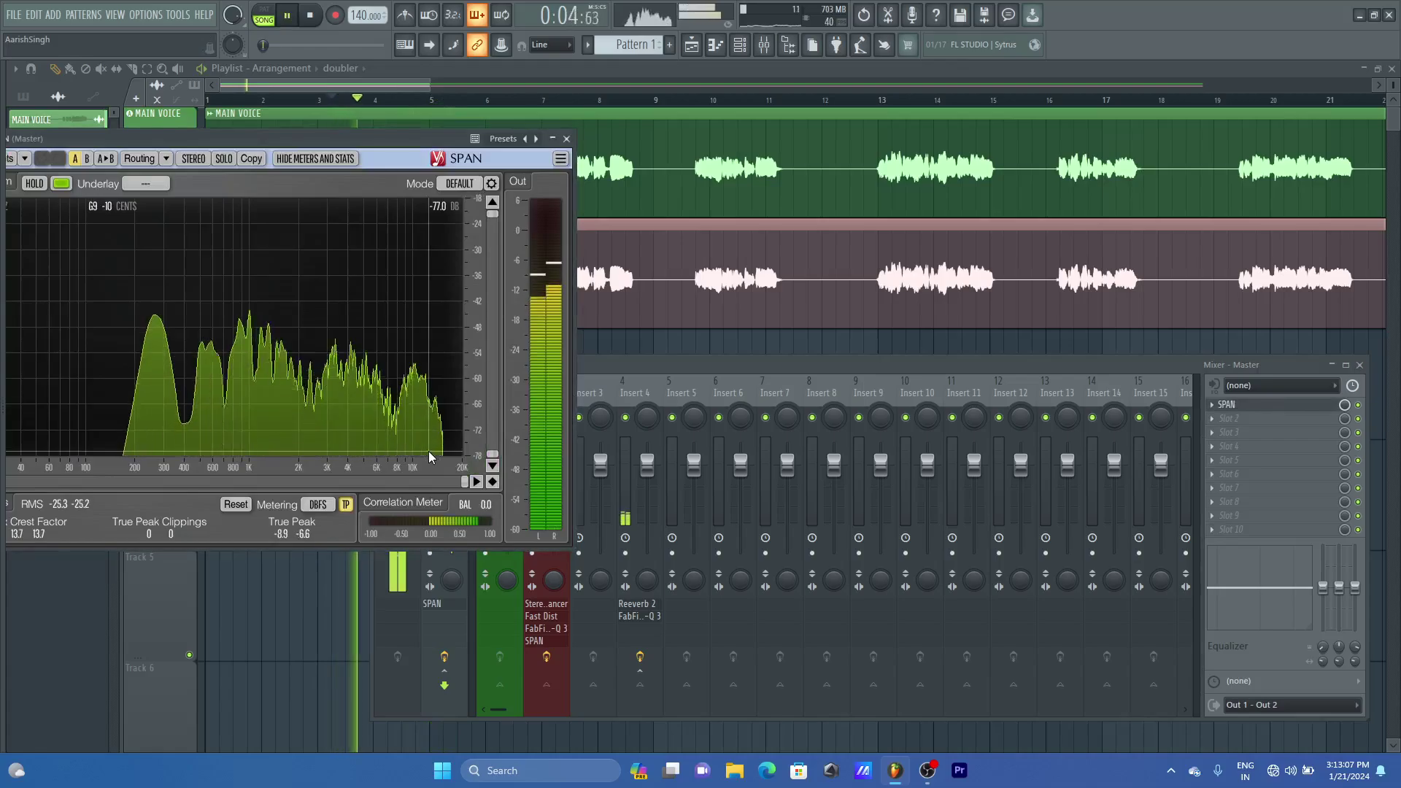
pyautogui.press('space')
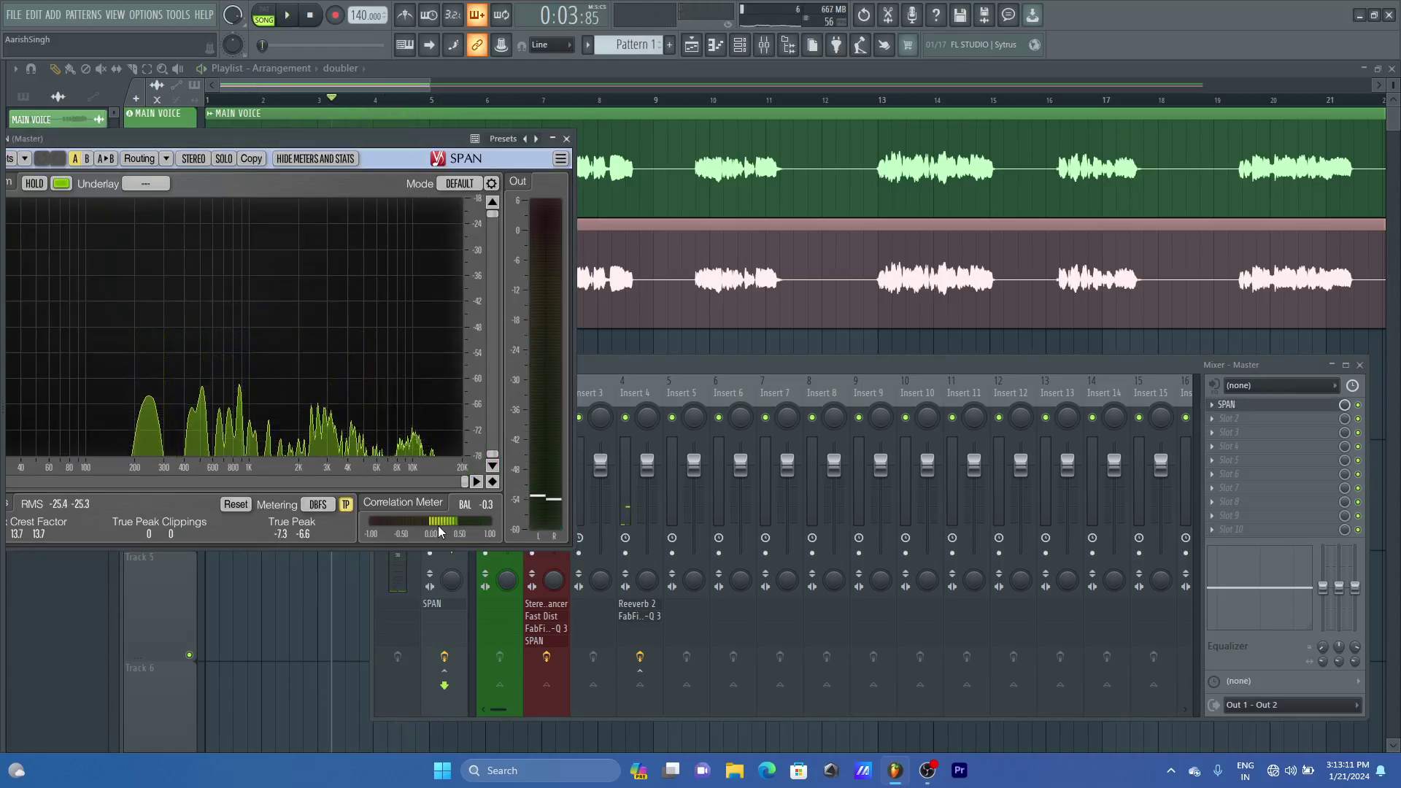
# Bypass Pro-Q 3 on the reverb track, Insert 4
pyautogui.click(629, 368)
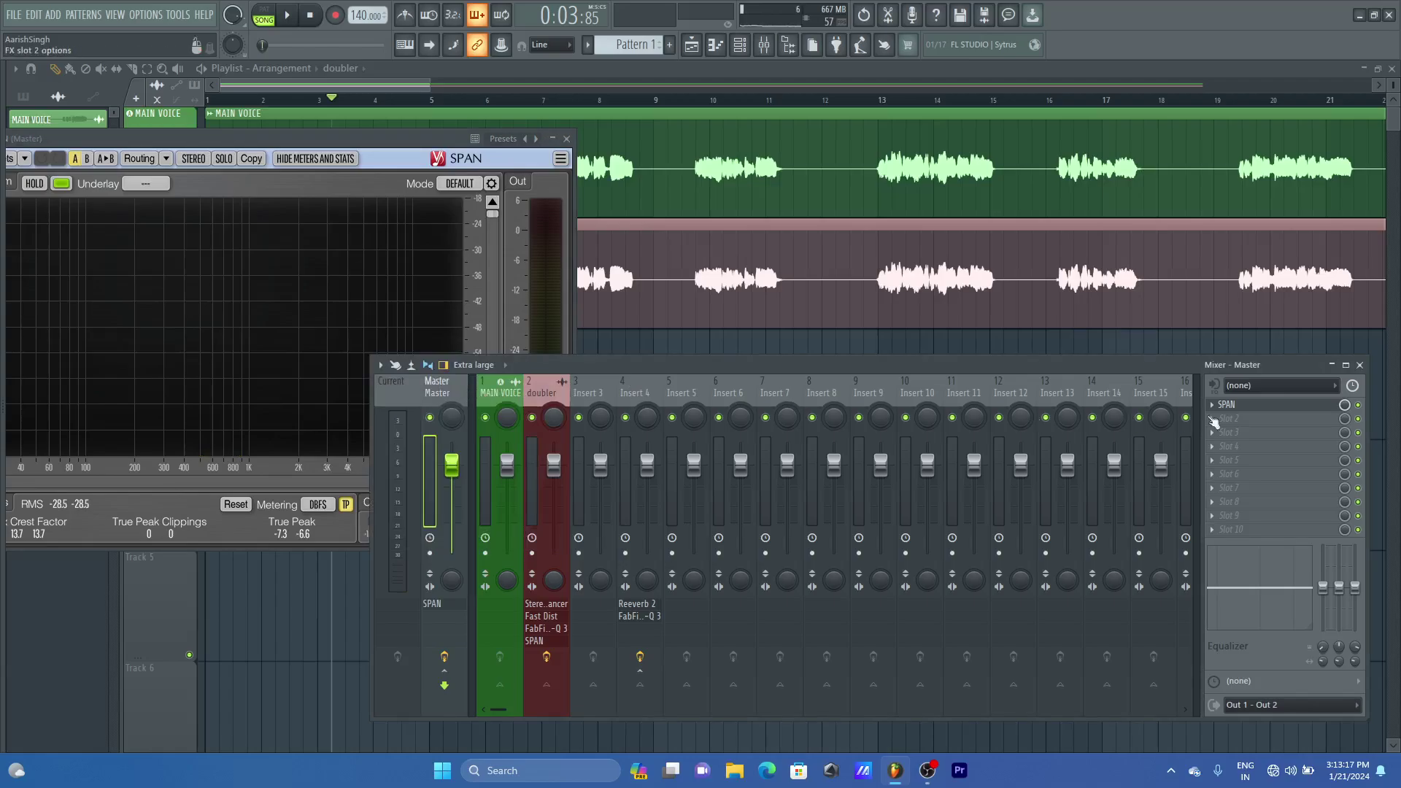
pyautogui.click(569, 415)
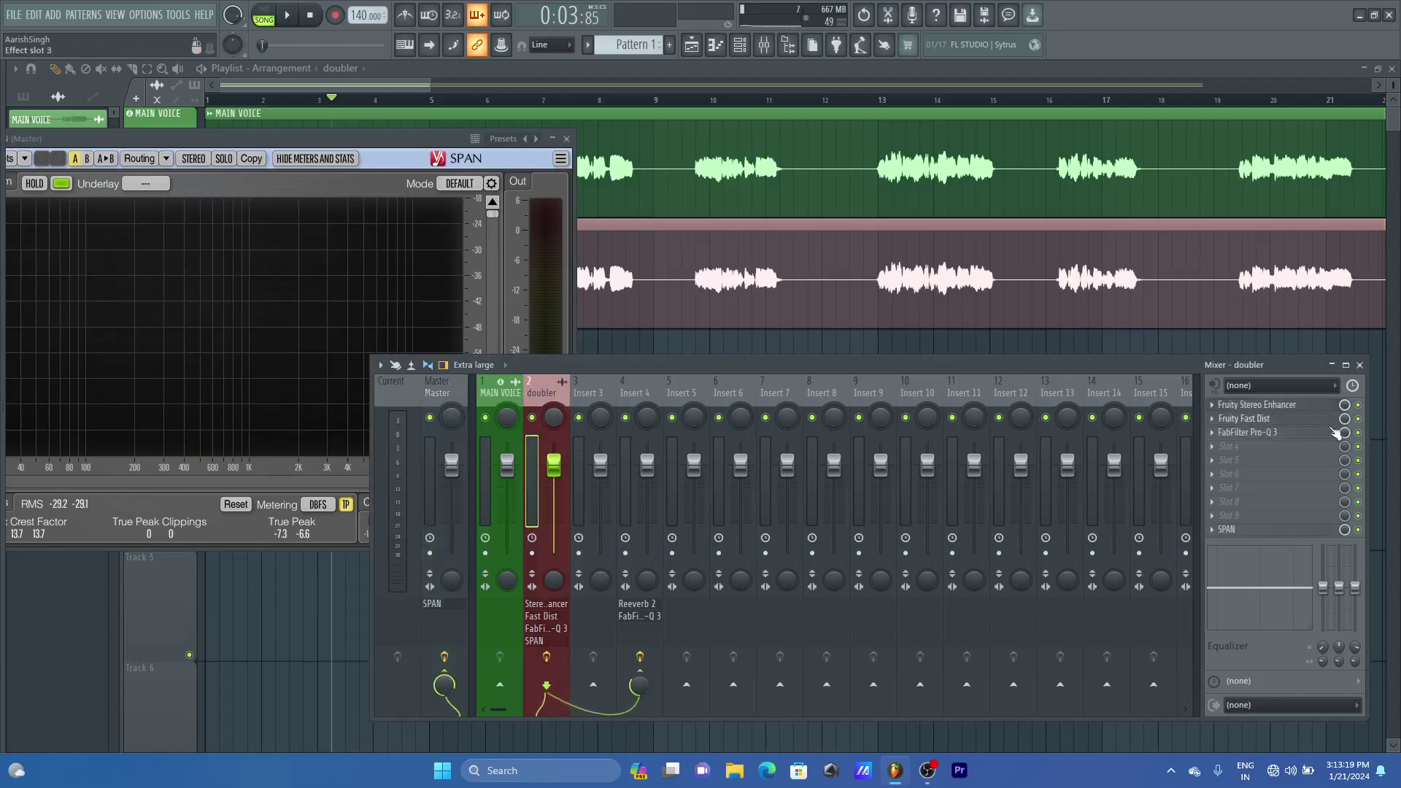
pyautogui.click(640, 394)
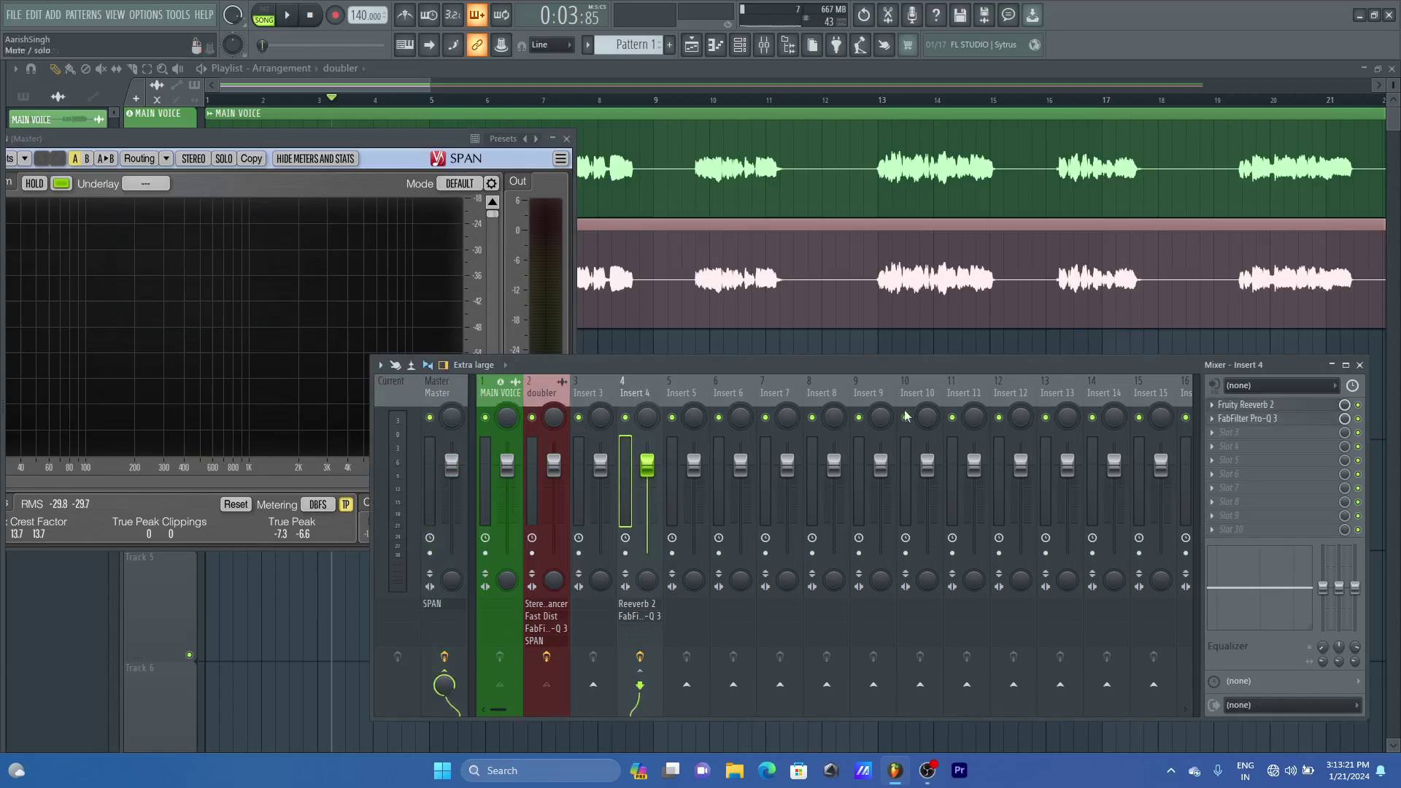
pyautogui.click(1357, 418)
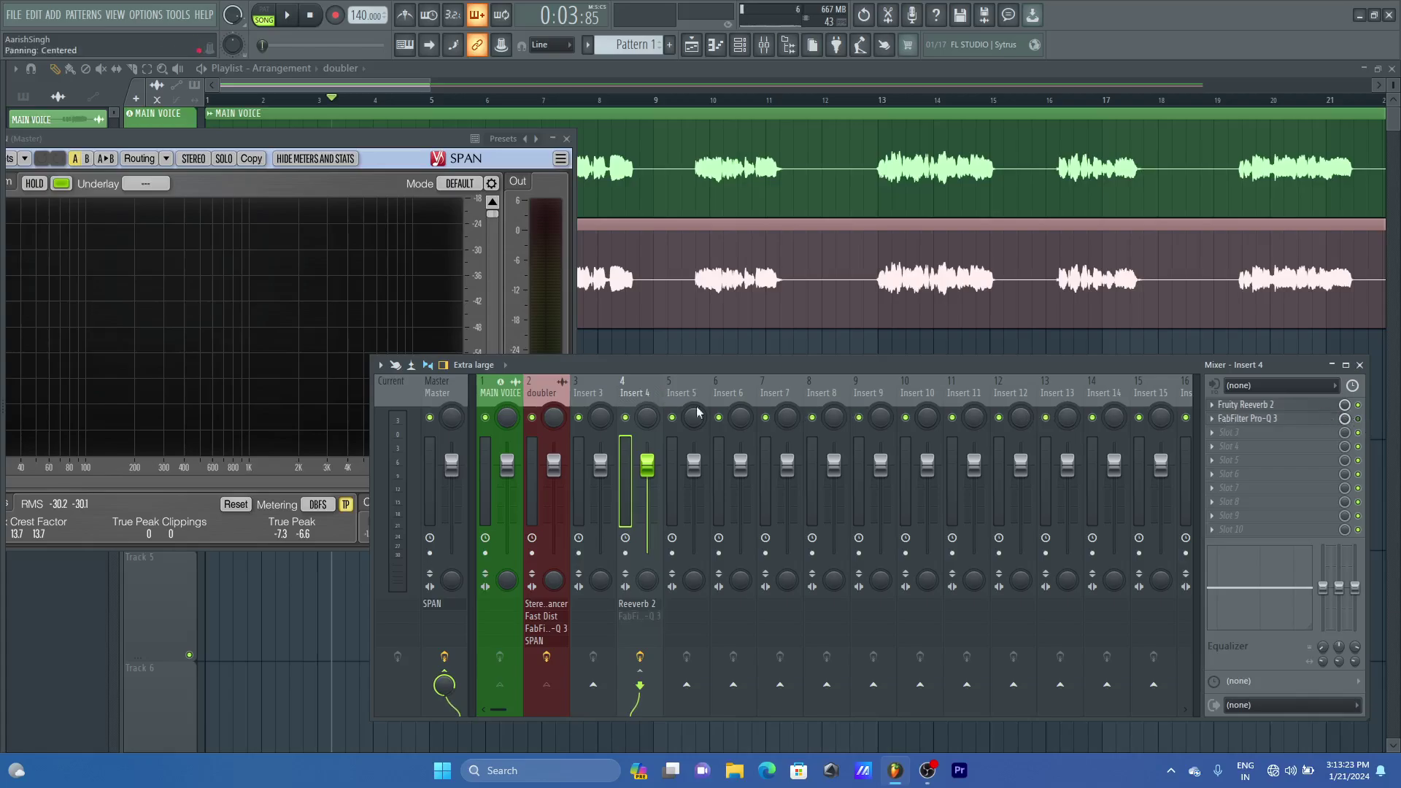
# Play the mix and compare the correlation meter in the Master's SPAN with the reverb's equalizer bypassed
pyautogui.click(433, 397)
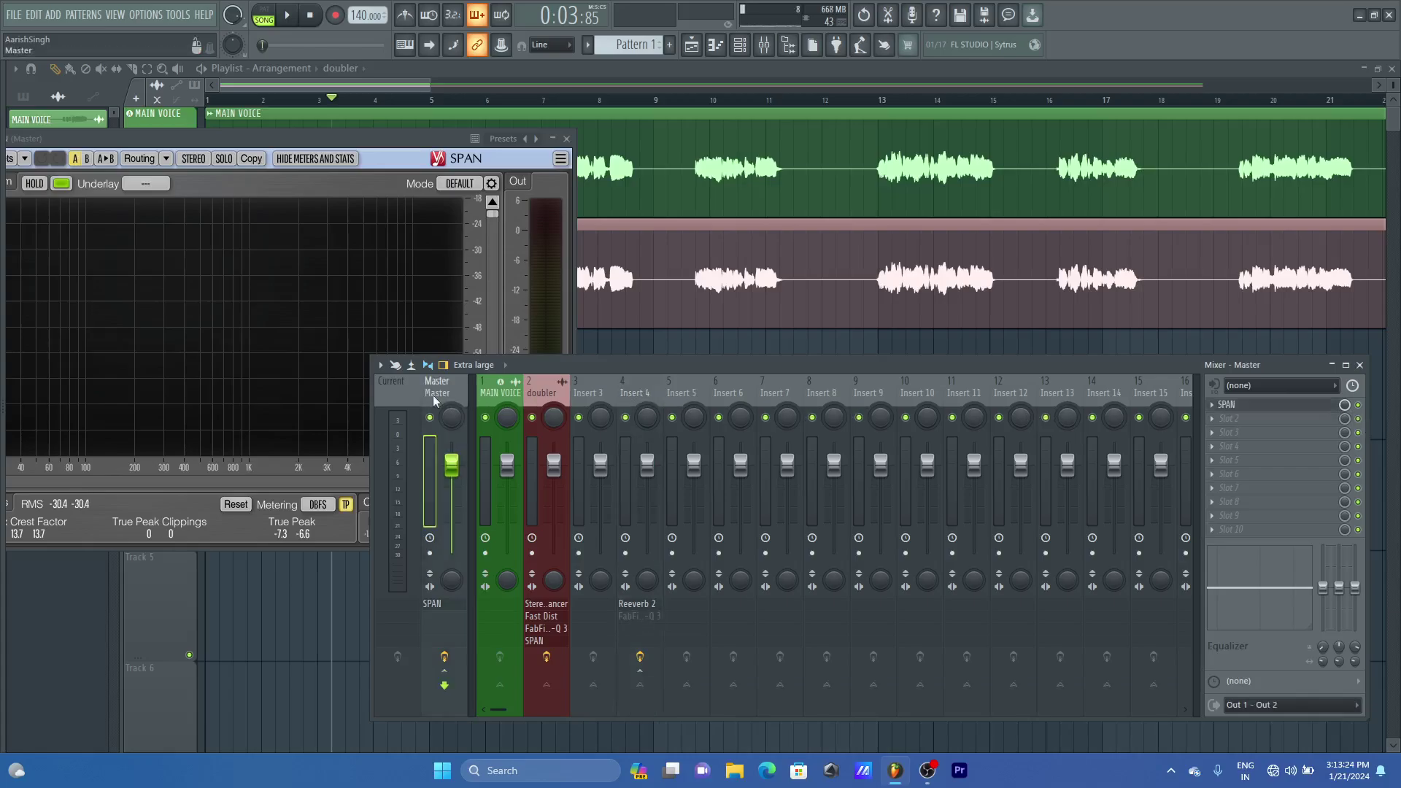
pyautogui.click(395, 137)
pyautogui.press('space')
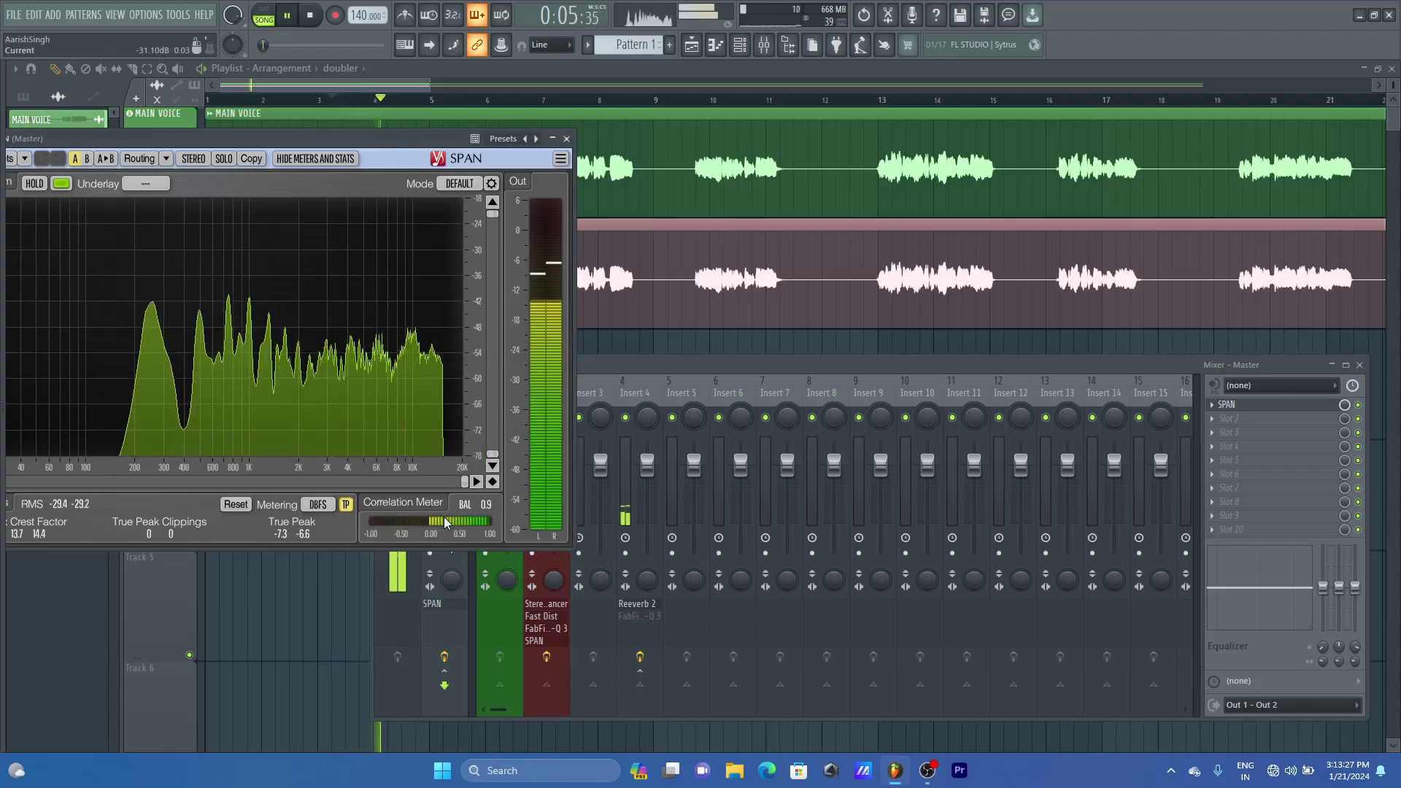
# Stop playback, close the Master's SPAN and re-enable Pro-Q 3 on the reverb track, Insert 4
pyautogui.press('space')
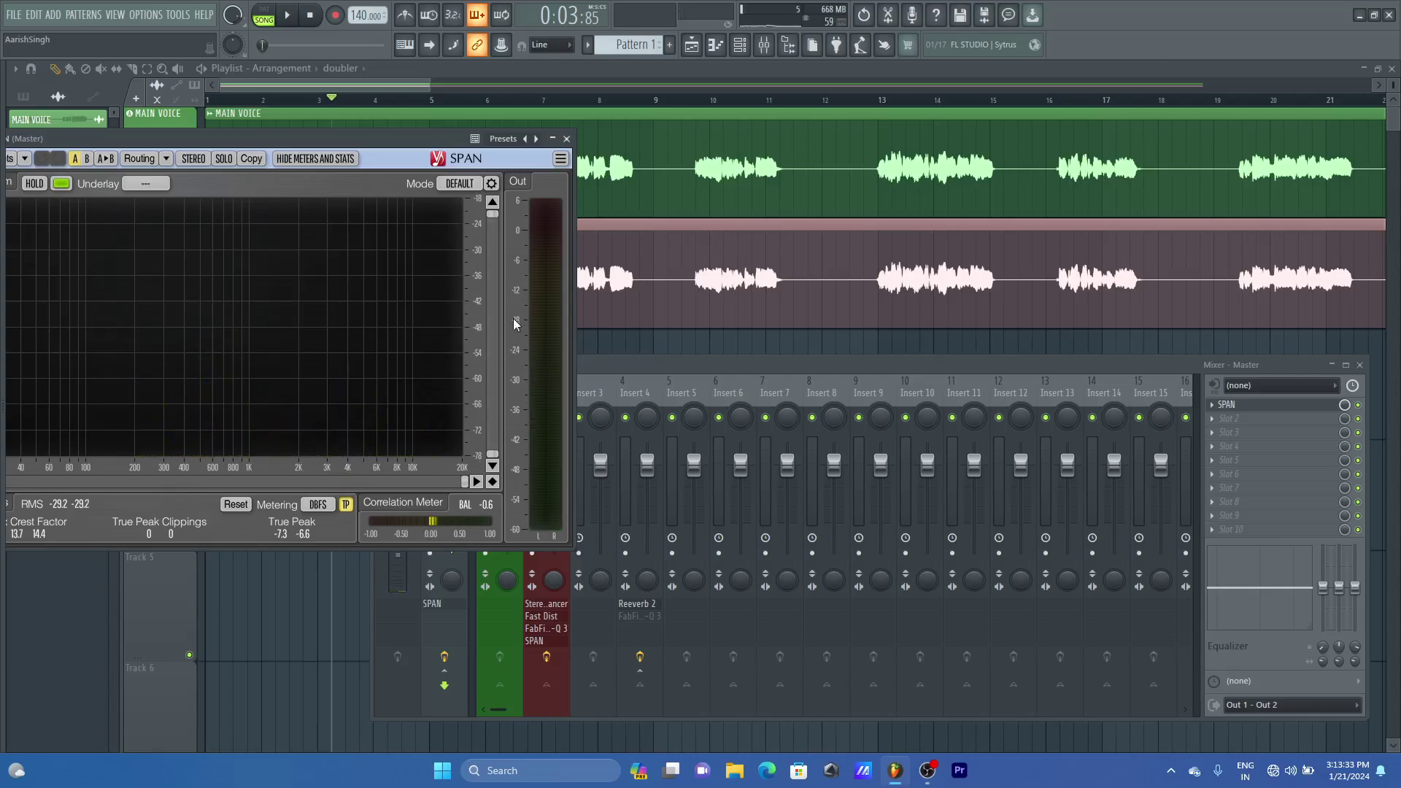
pyautogui.click(566, 138)
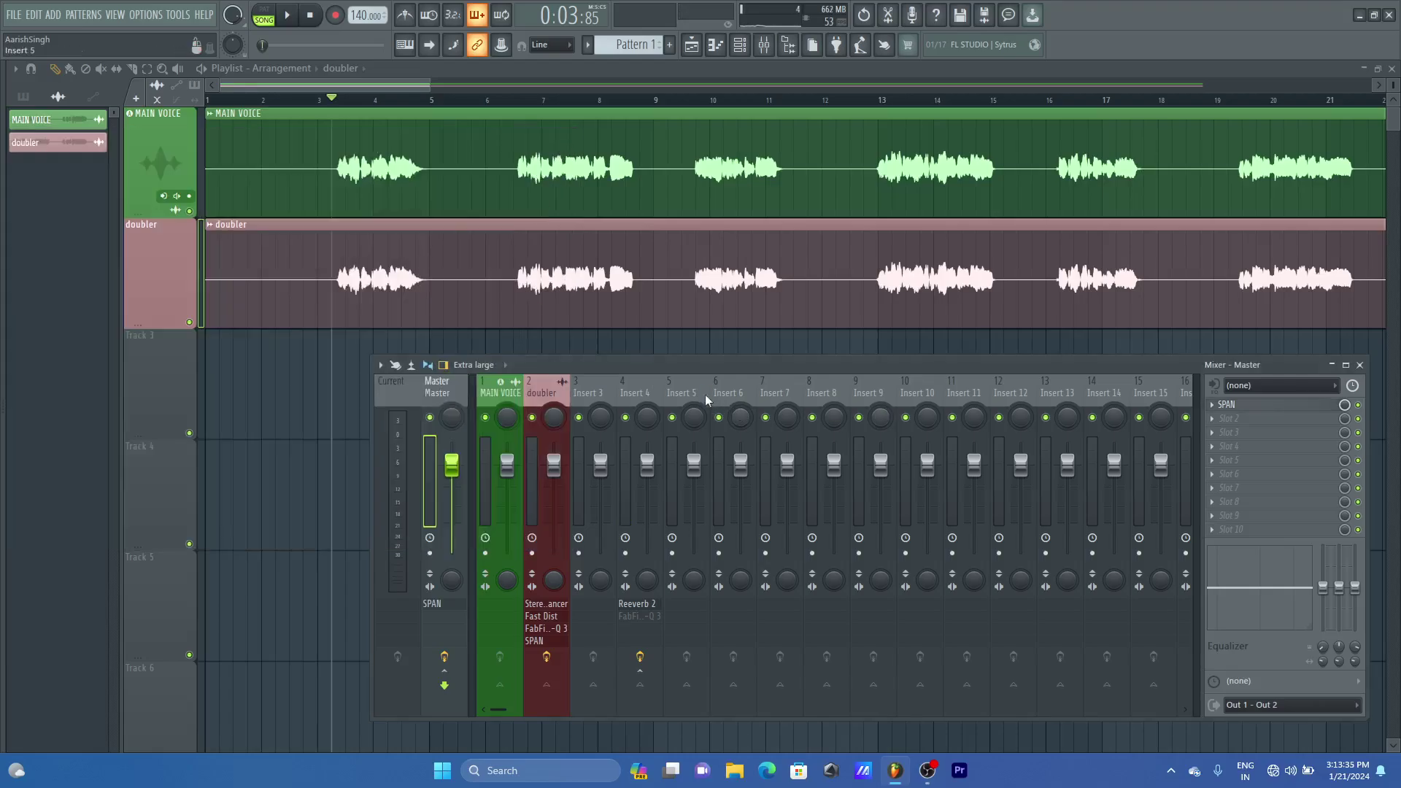
pyautogui.click(637, 384)
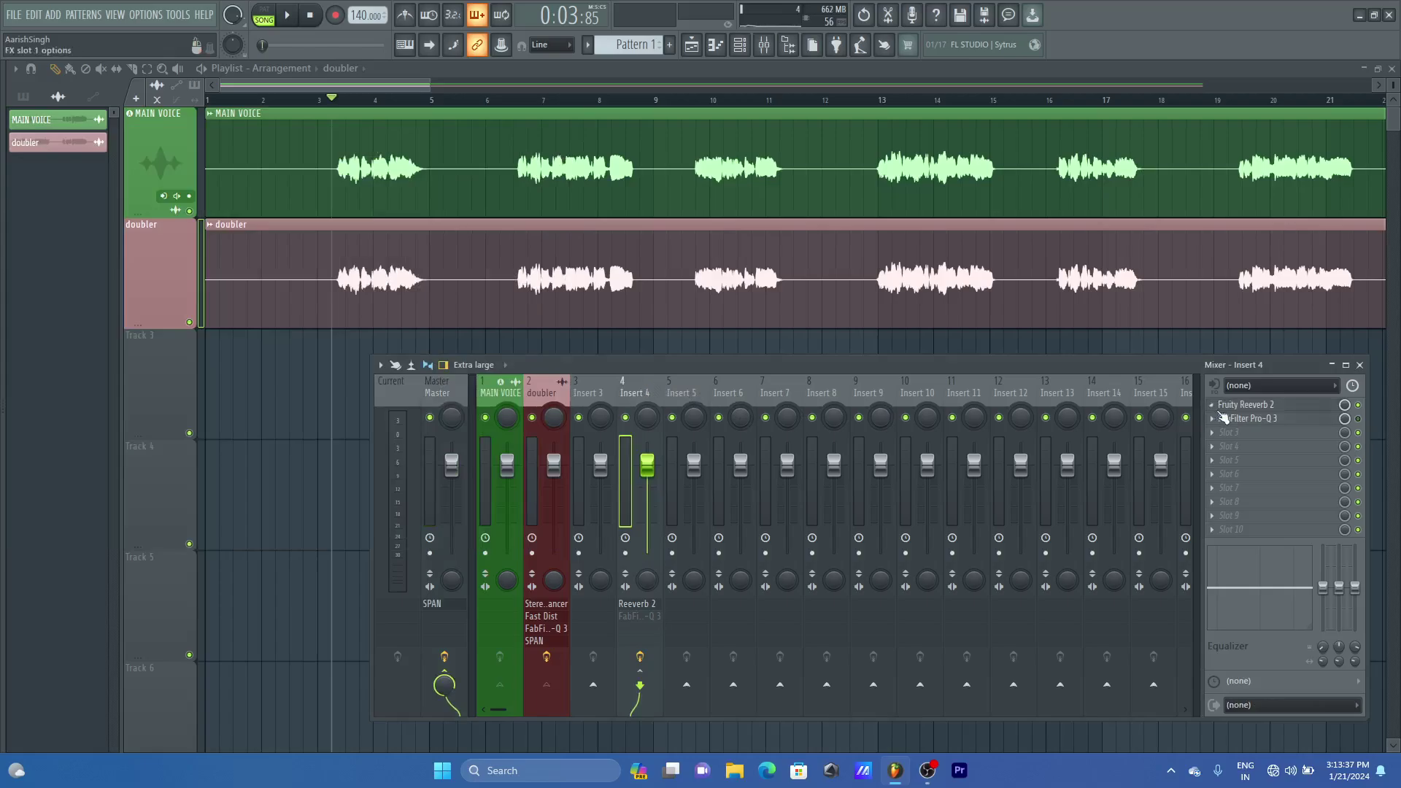
pyautogui.click(1358, 419)
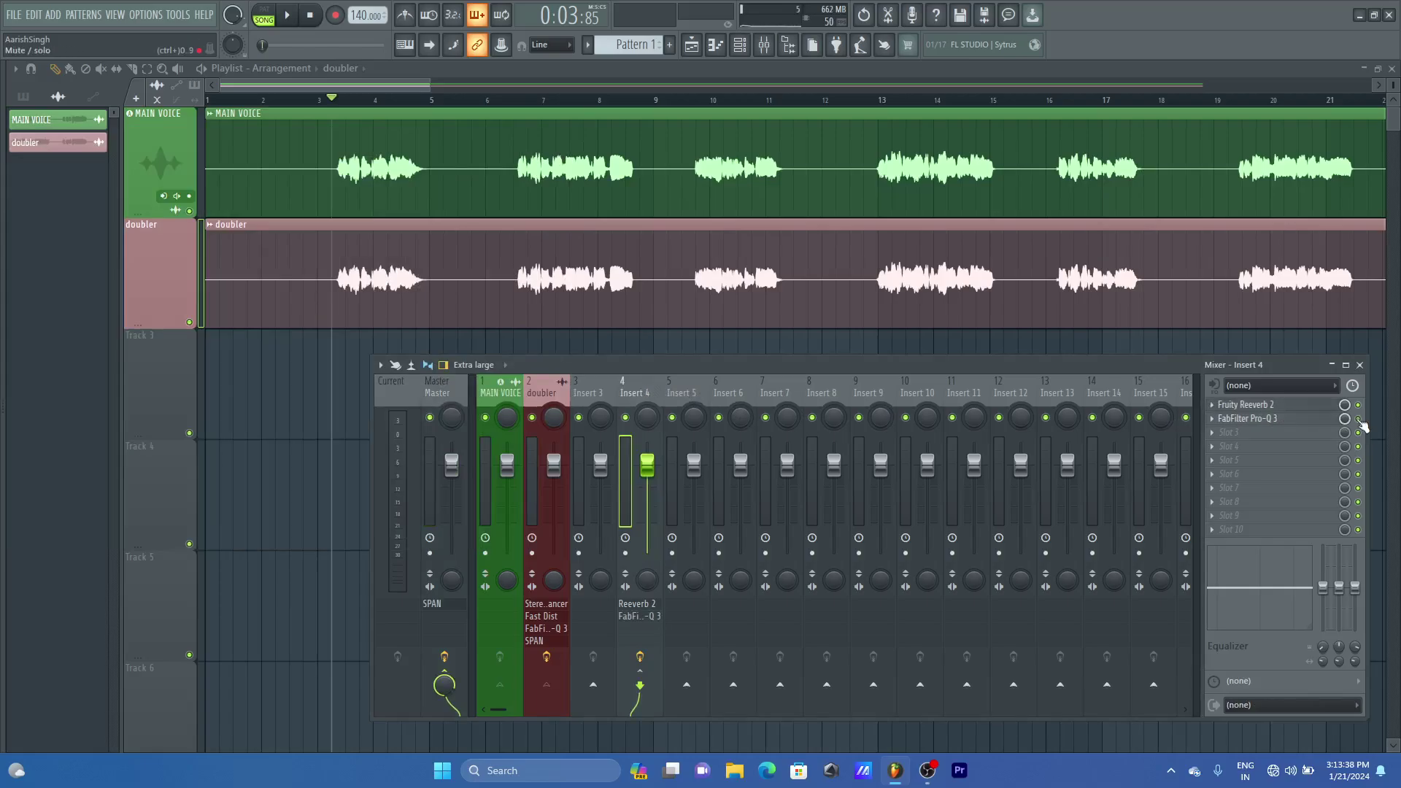
# Play the mix with the Master's SPAN open and examine the correlation meter with the reverb's equalizer active
pyautogui.click(434, 605)
pyautogui.moveTo(388, 139); pyautogui.dragTo(441, 128)
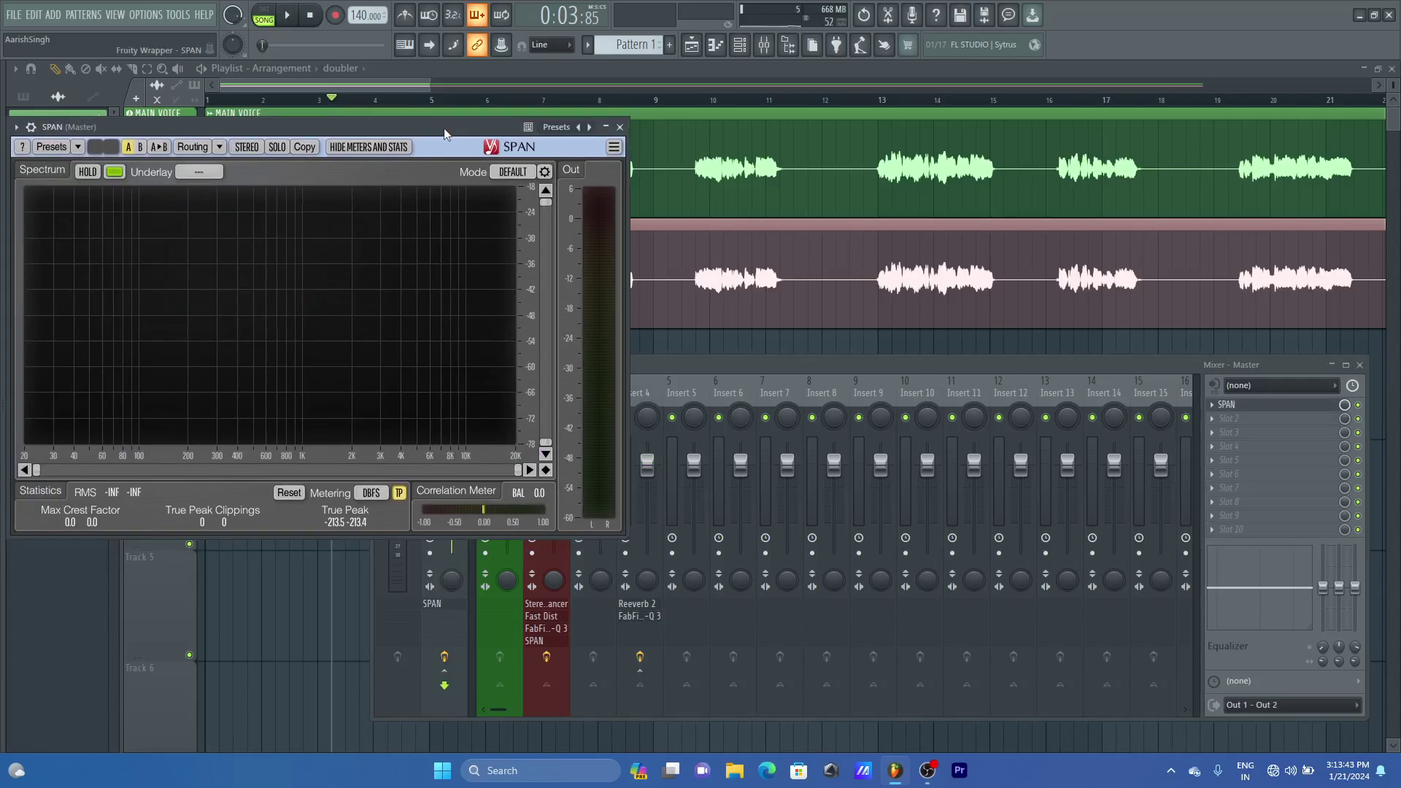
pyautogui.moveTo(444, 128); pyautogui.dragTo(460, 124)
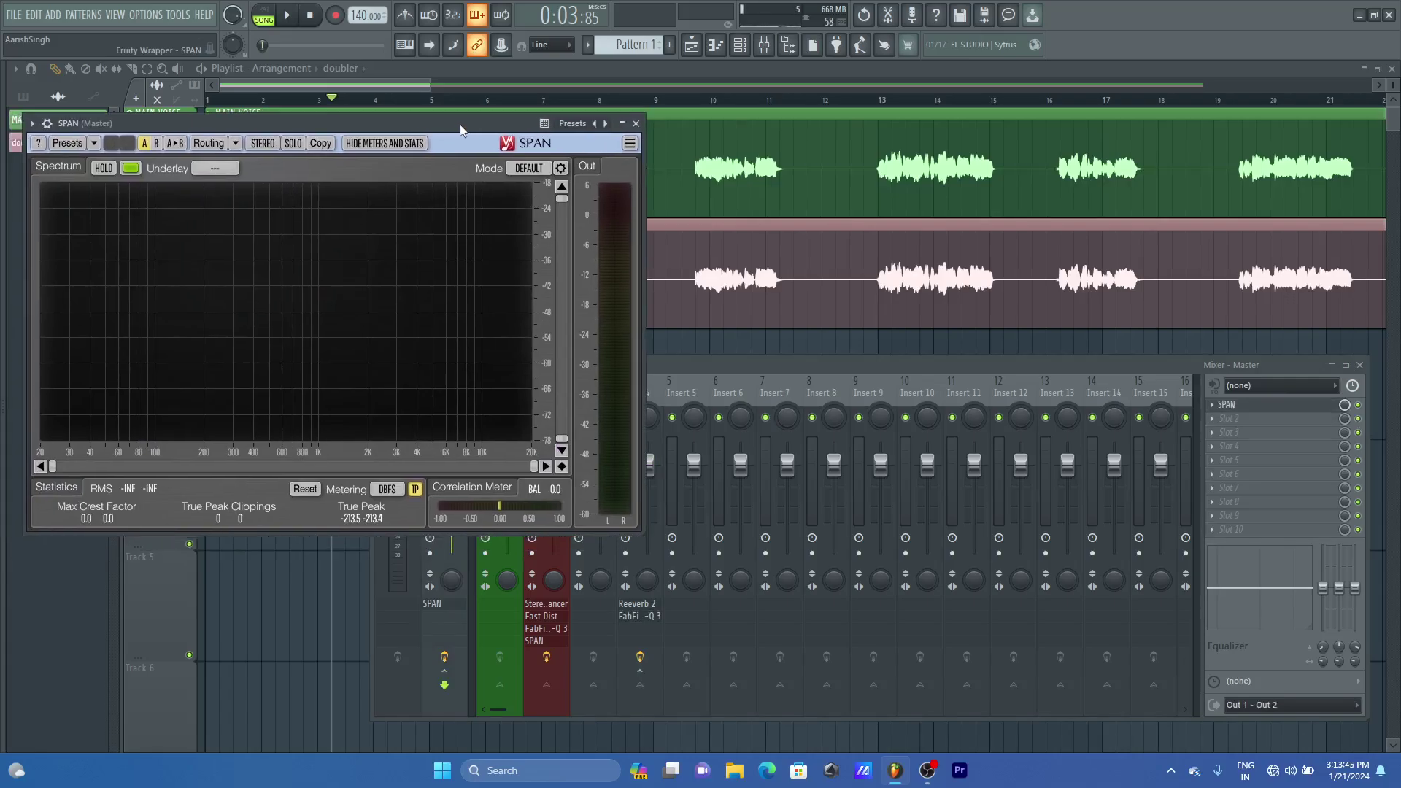
pyautogui.press('space')
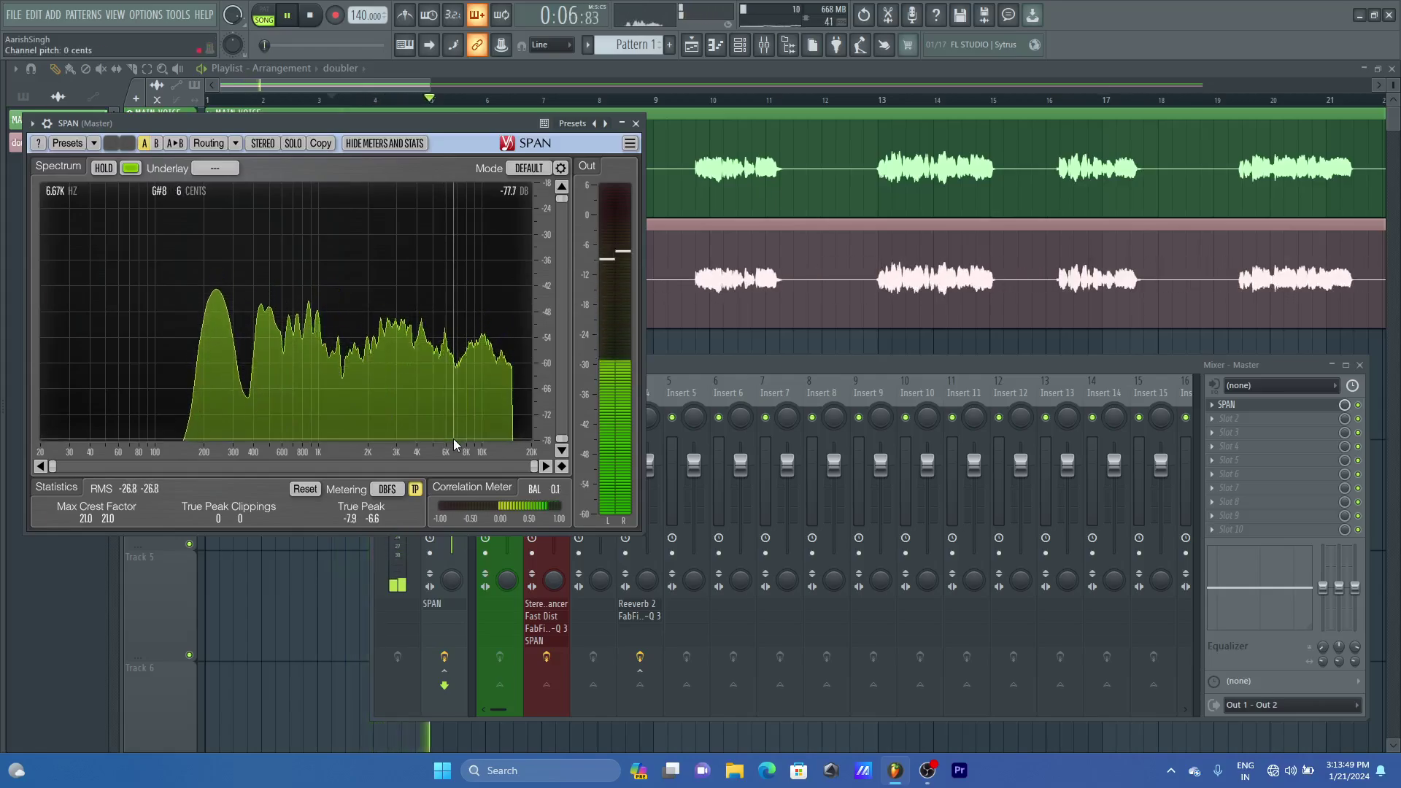
pyautogui.press('space')
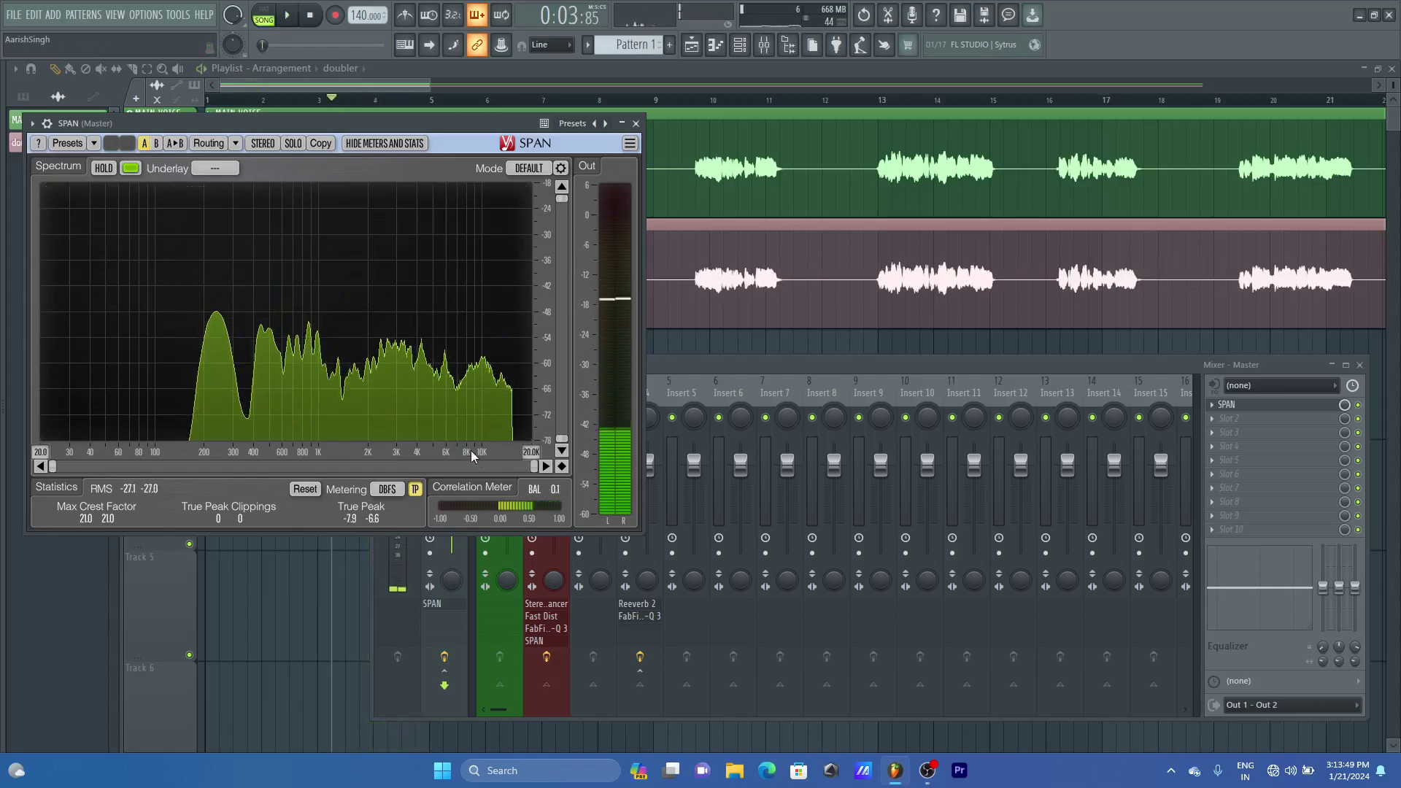
pyautogui.click(1240, 404)
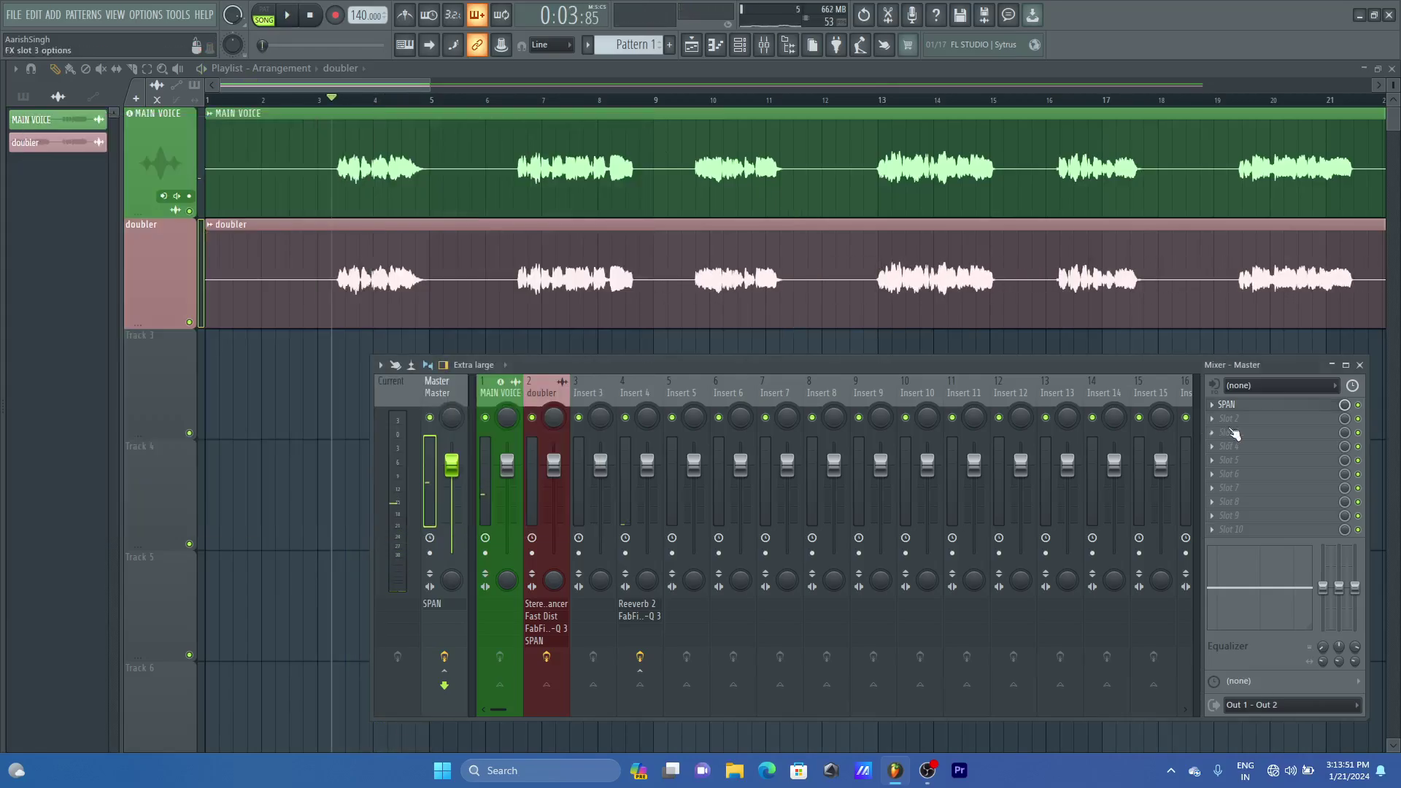
# Move Pro-Q 3 on Insert 4 down to effect slot 3
pyautogui.click(628, 384)
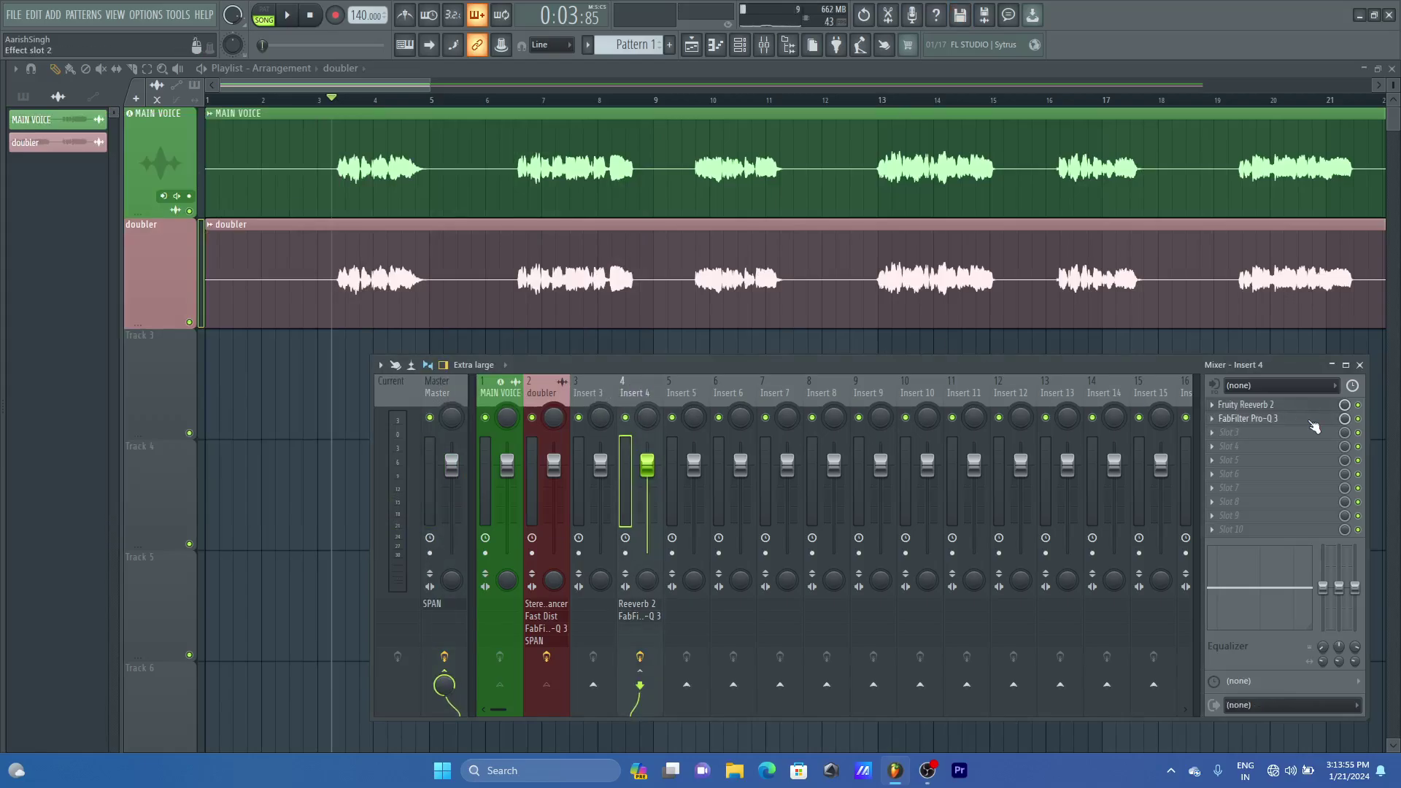
pyautogui.moveTo(1313, 426); pyautogui.dragTo(1313, 440)
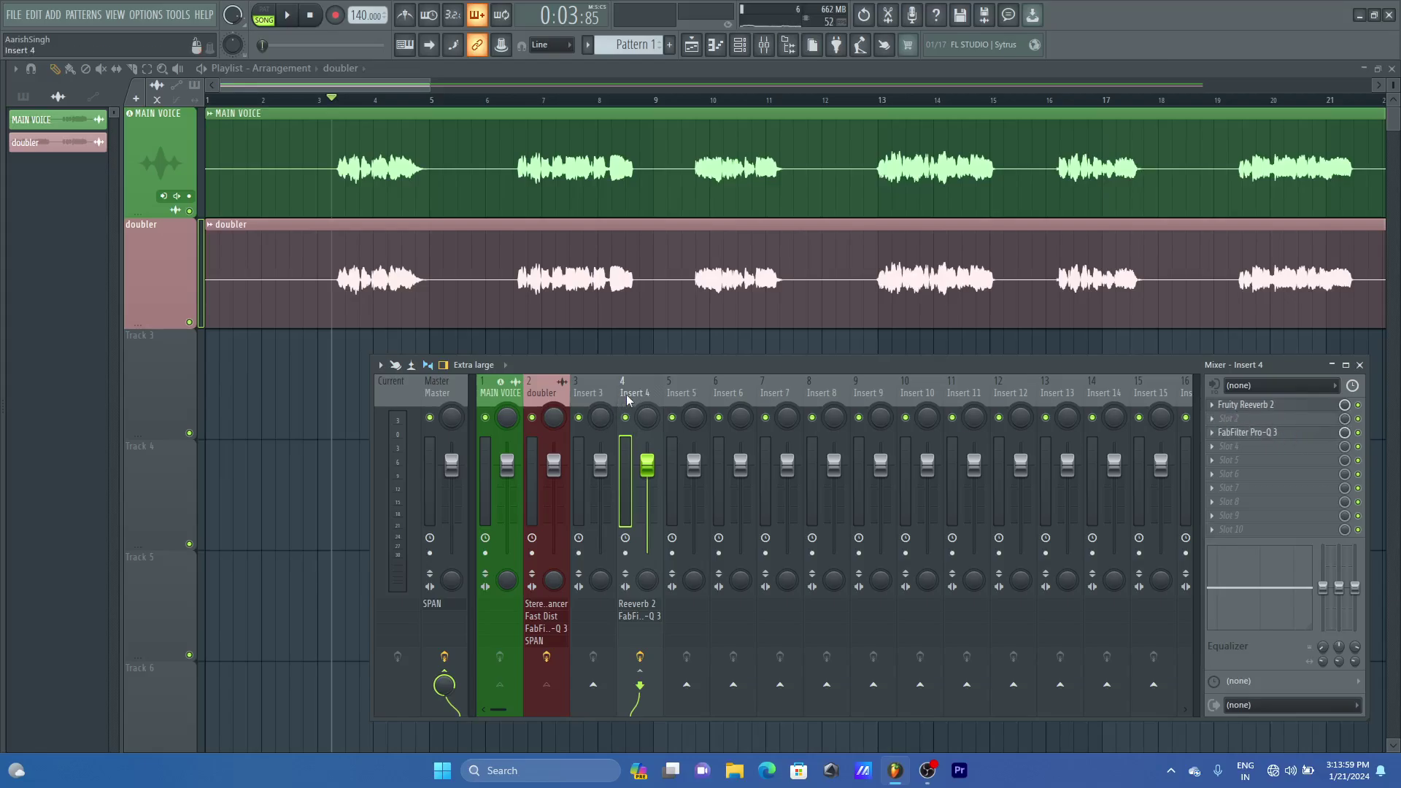
# Mute the doubler track and play the song to hear MAIN VOICE without it
pyautogui.click(541, 396)
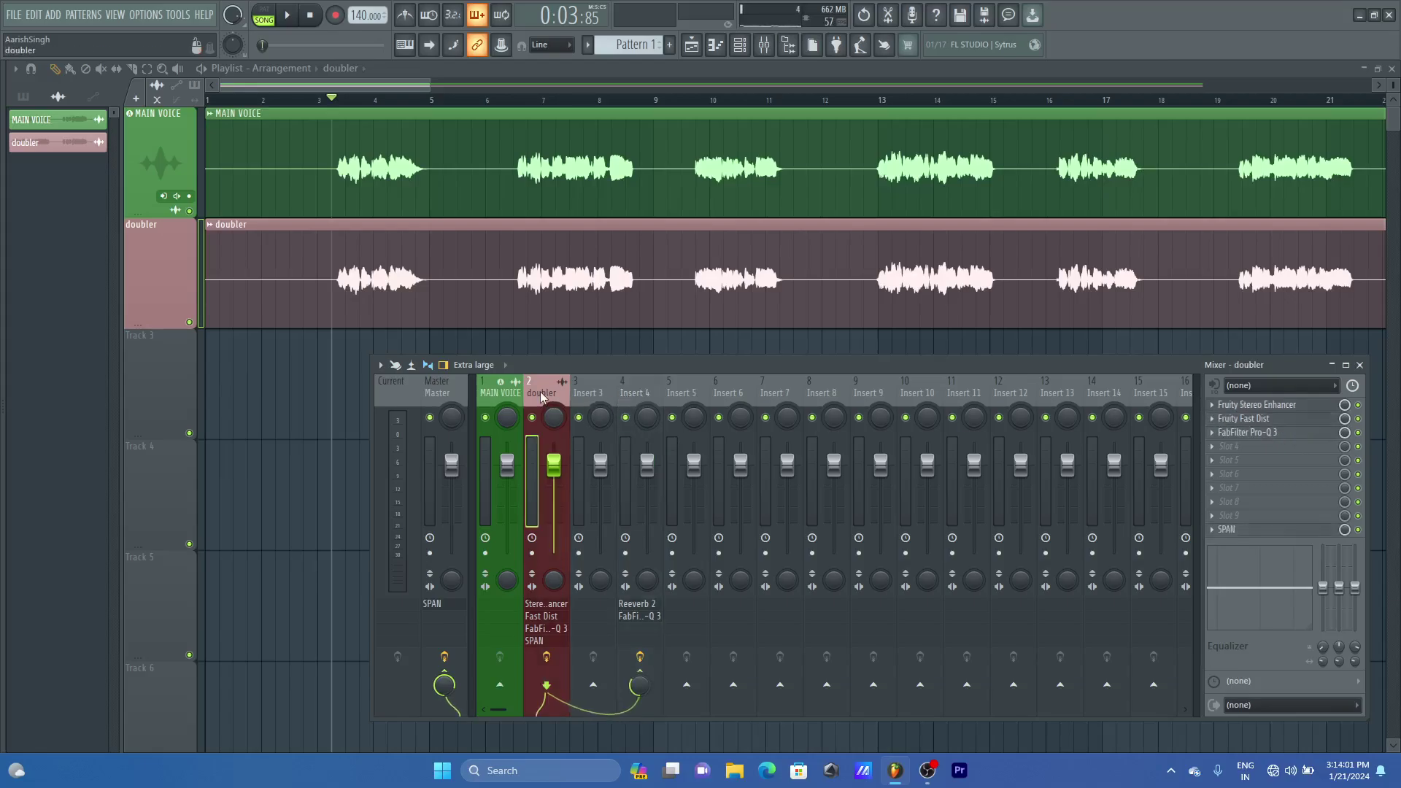
pyautogui.click(506, 396)
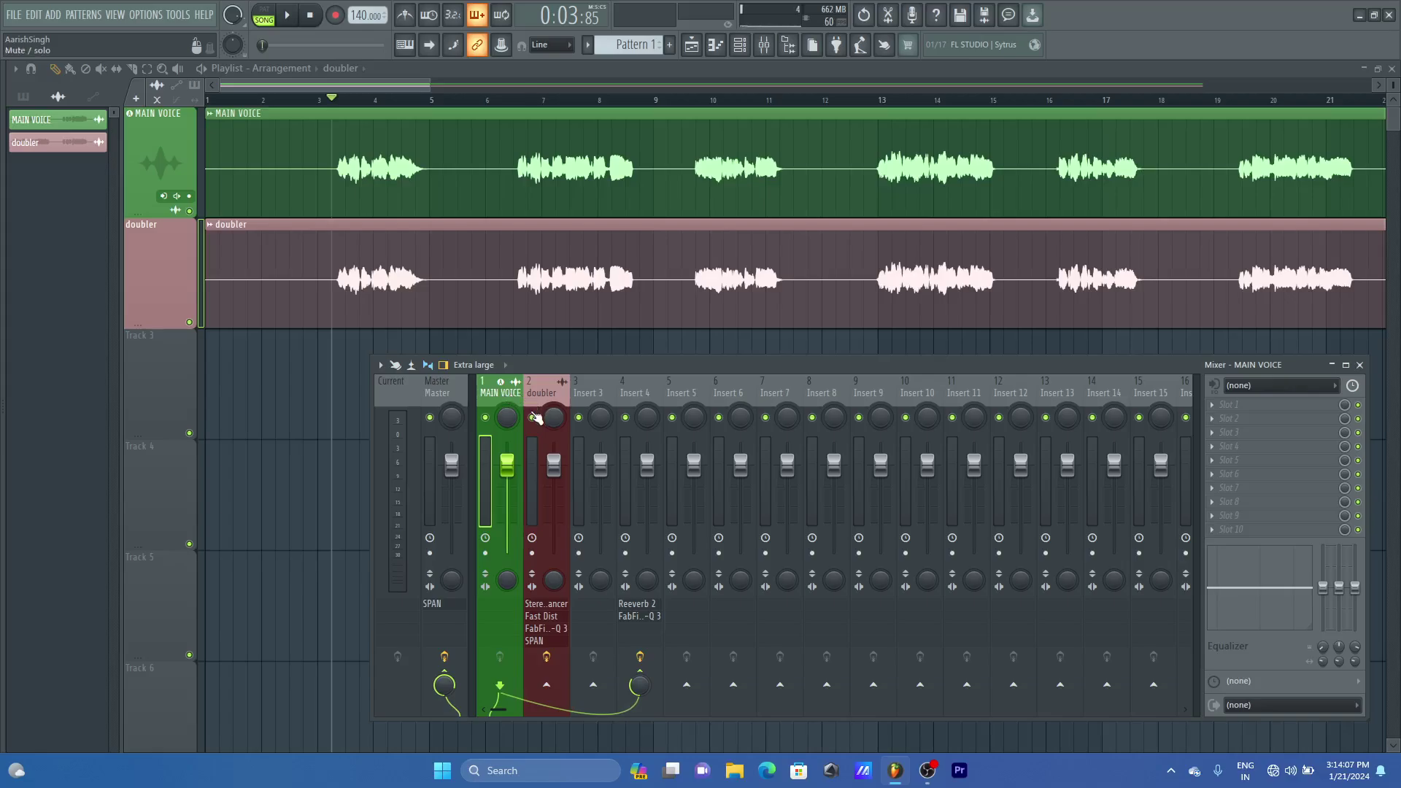
pyautogui.click(534, 418)
pyautogui.press('space')
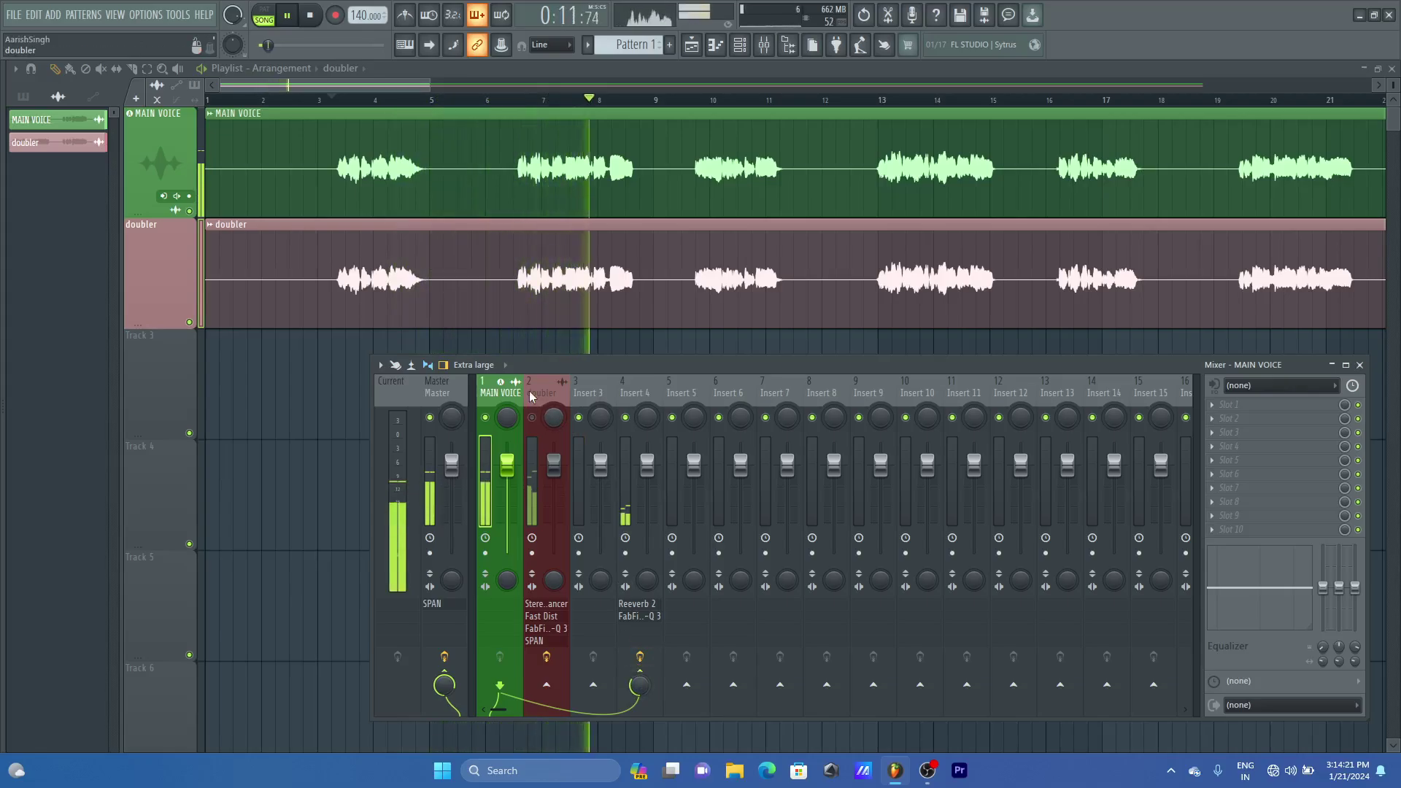
pyautogui.press('space')
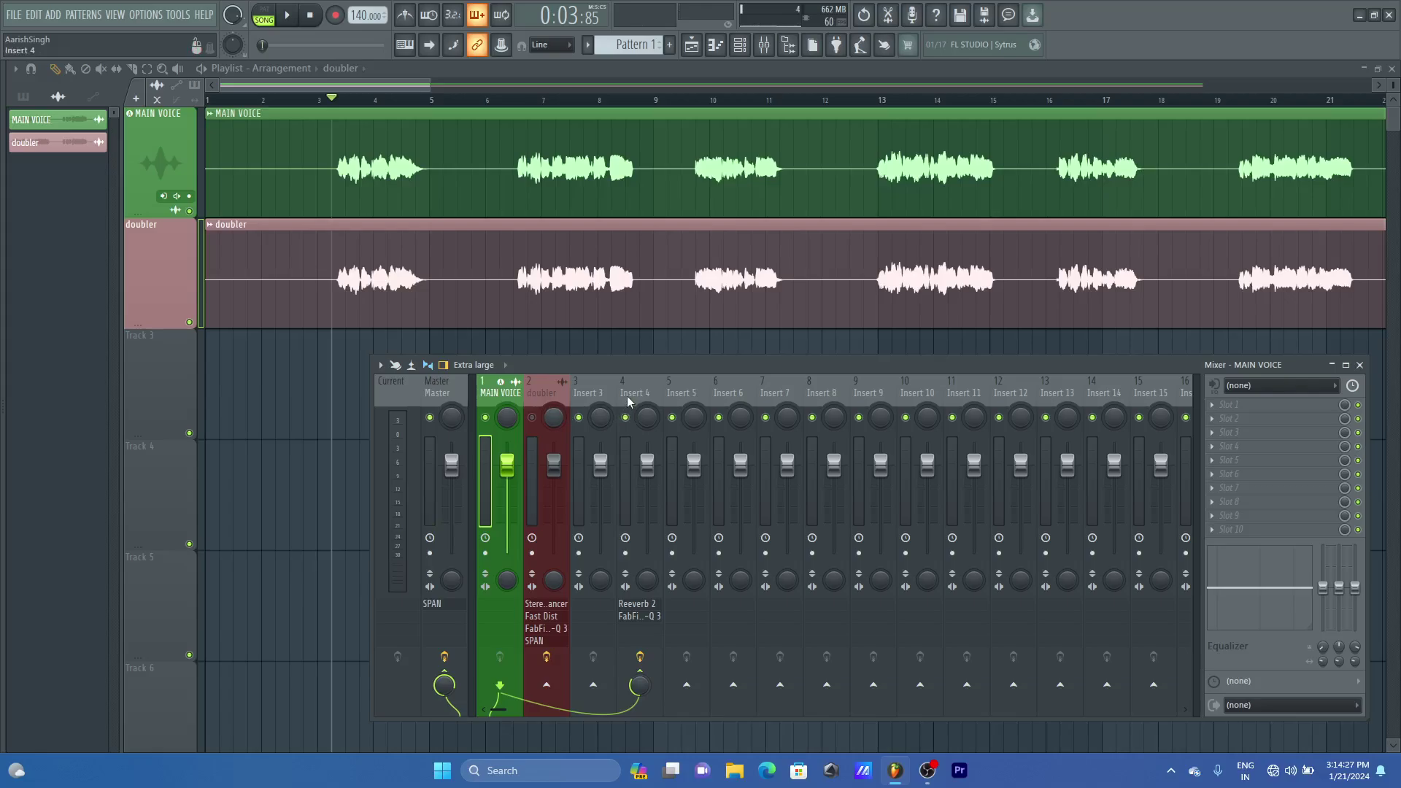
# Unmute the doubler track and delete Fruity Fast Dist from its effect chain
pyautogui.click(538, 387)
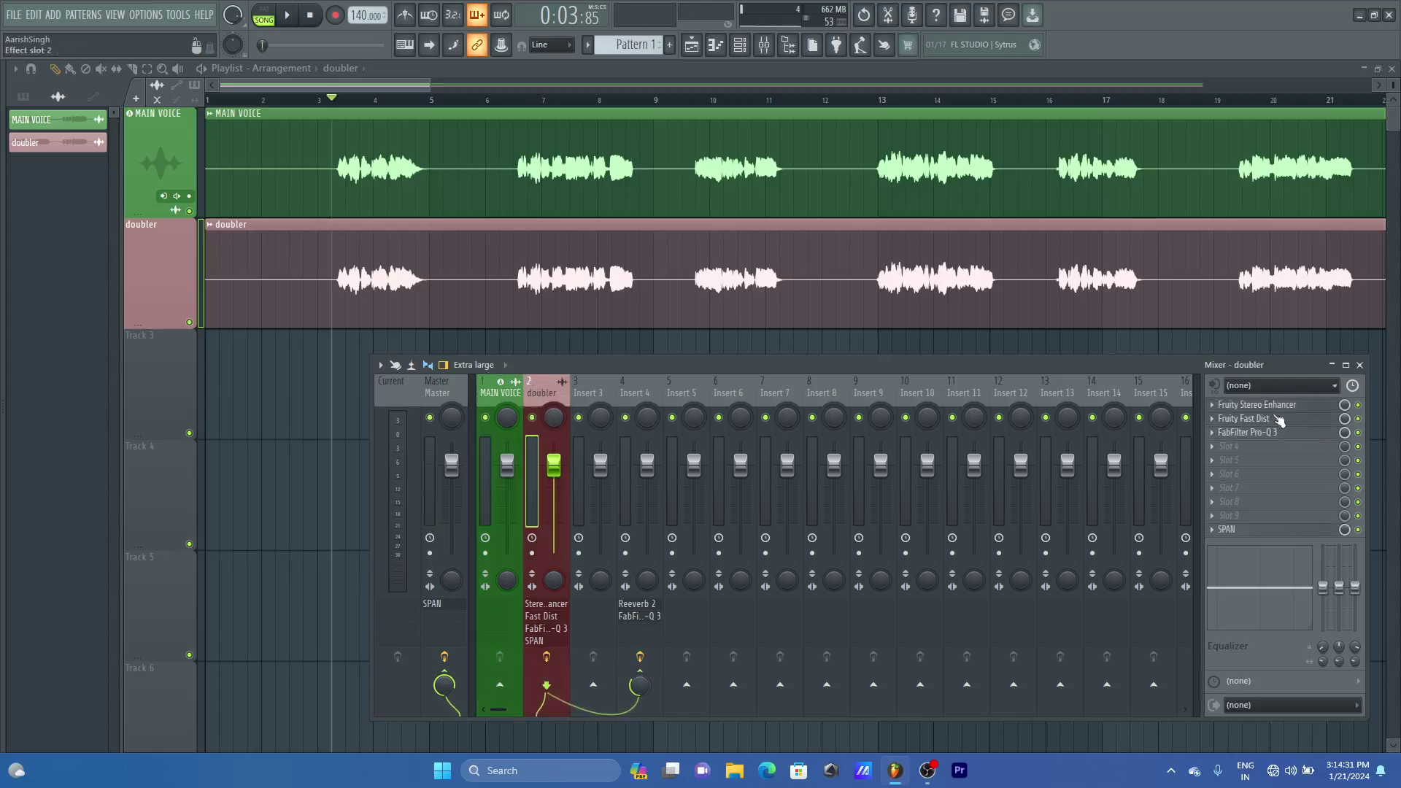
pyautogui.click(1215, 424)
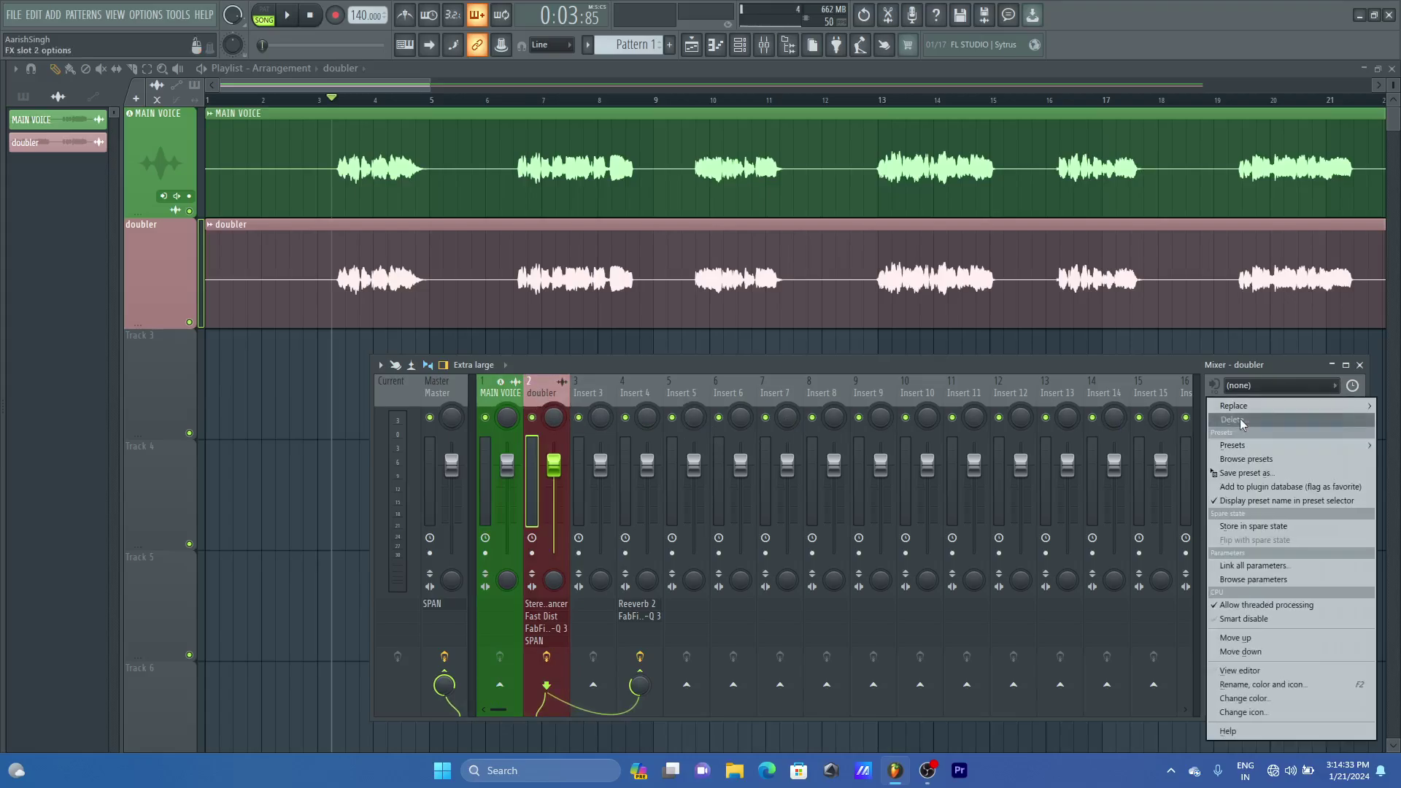
pyautogui.click(1240, 456)
pyautogui.click(682, 434)
# Play MAIN VOICE and the doubler together to hear the mix without the doubler's distortion
pyautogui.click(496, 395)
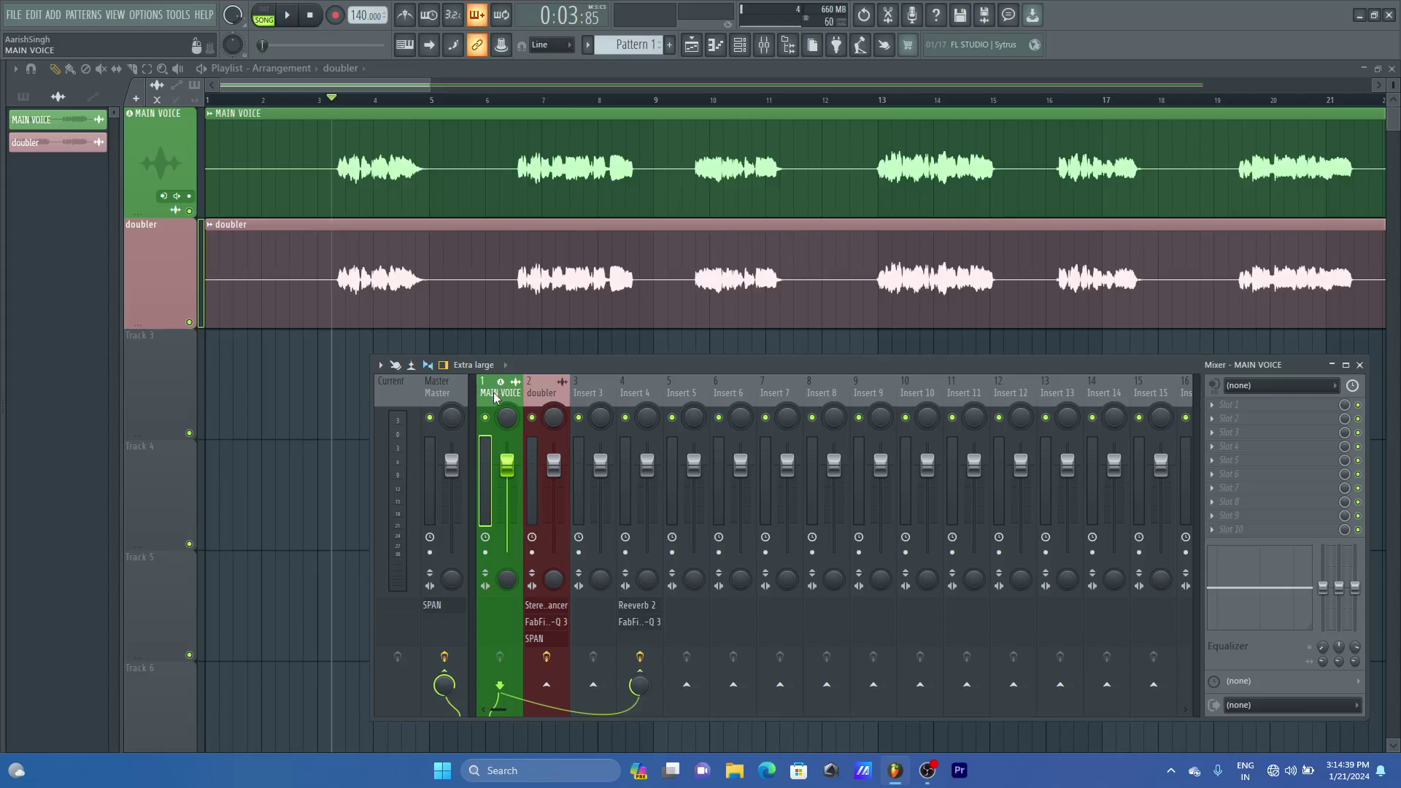
pyautogui.press('space')
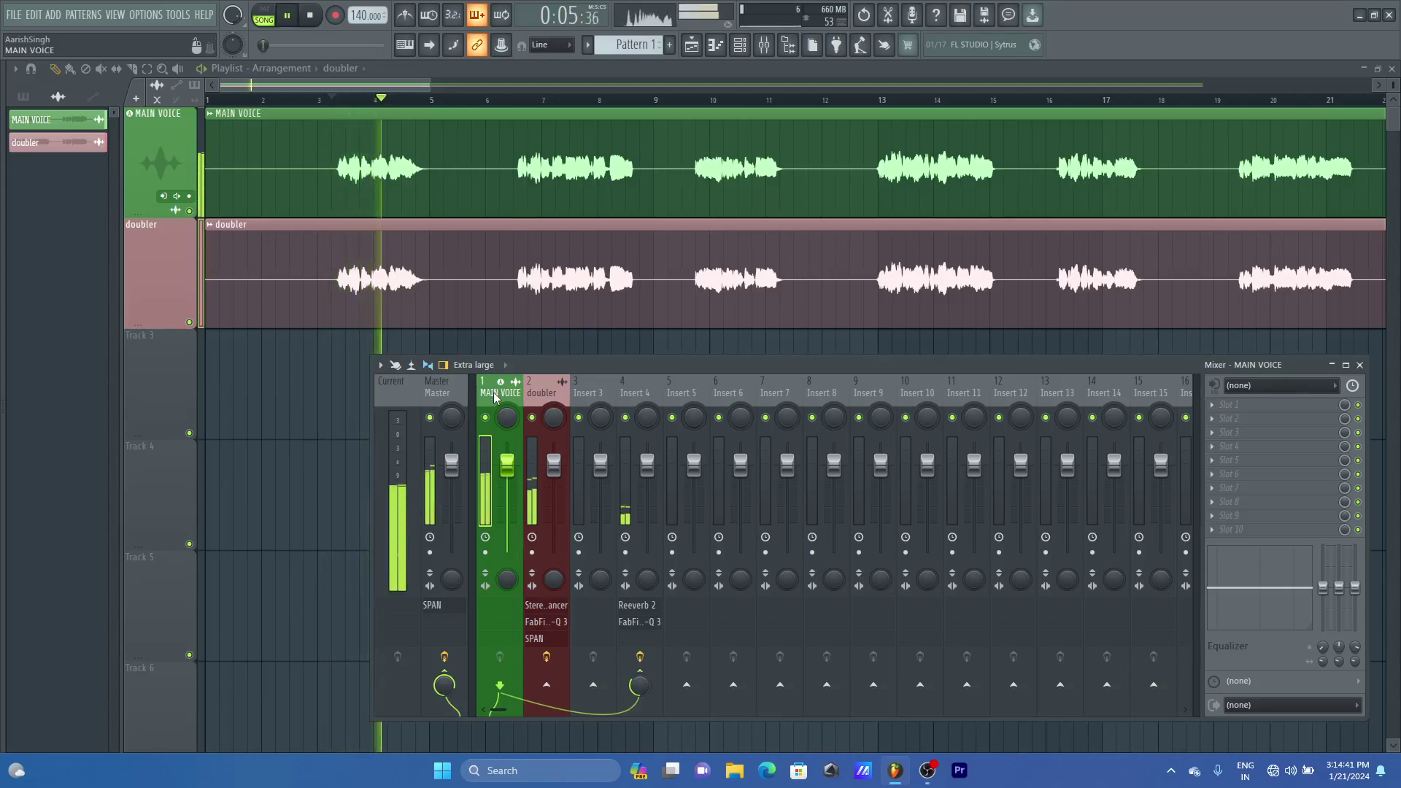
pyautogui.press('space')
# Pull the doubler's fader down to 0%, and raise it during playback to -6.2 dB
pyautogui.click(553, 465)
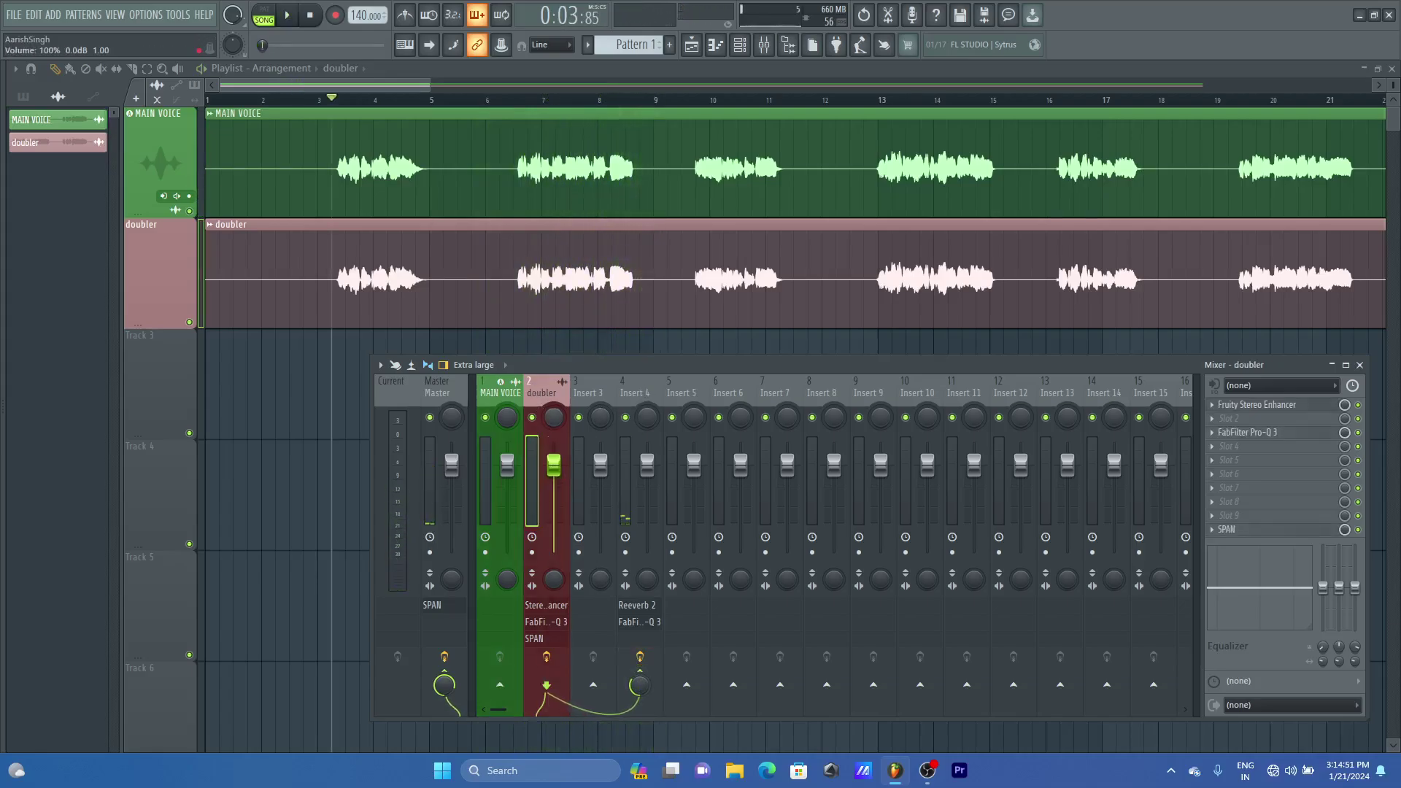
pyautogui.moveTo(552, 464); pyautogui.dragTo(554, 552)
pyautogui.press('Left')
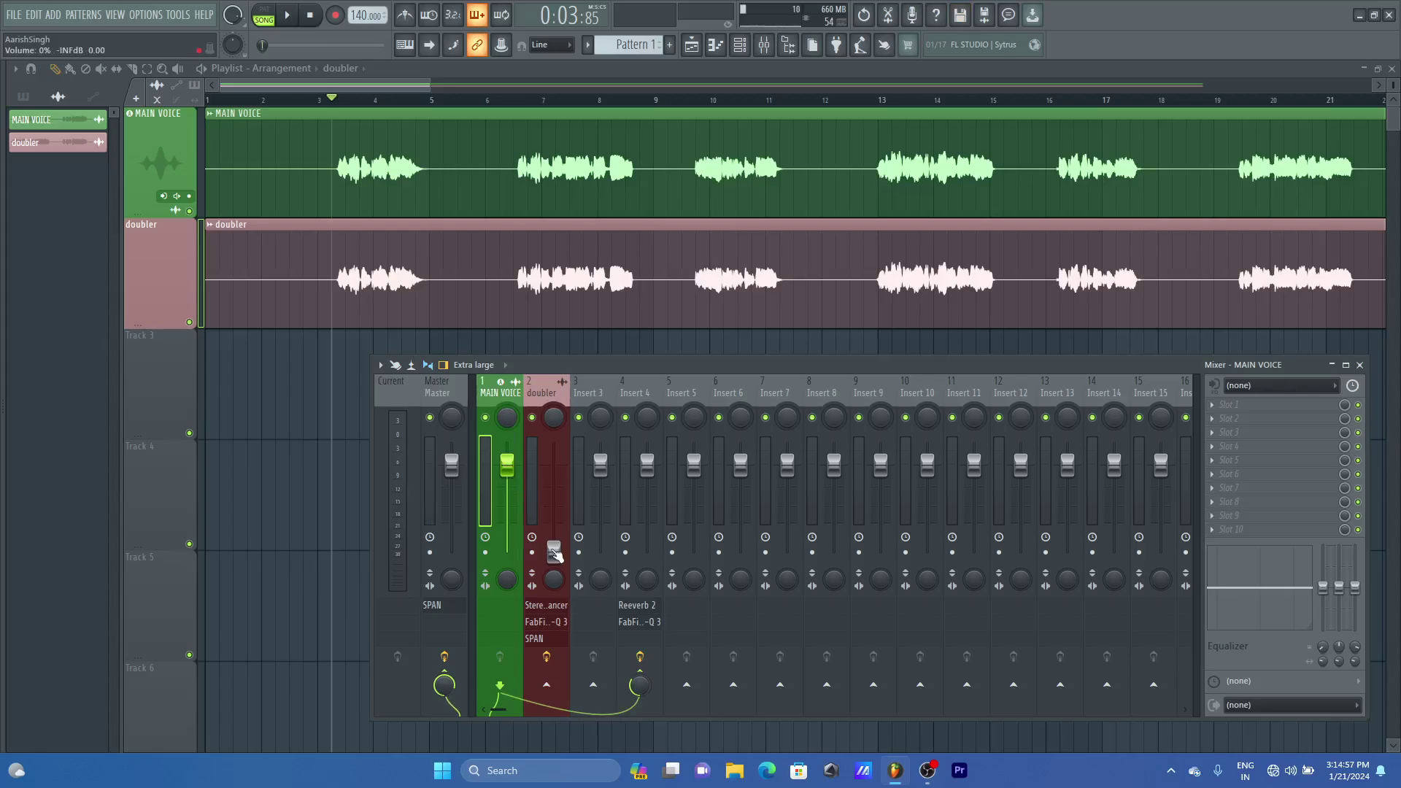
pyautogui.press('space')
pyautogui.scroll(5, 555, 554)
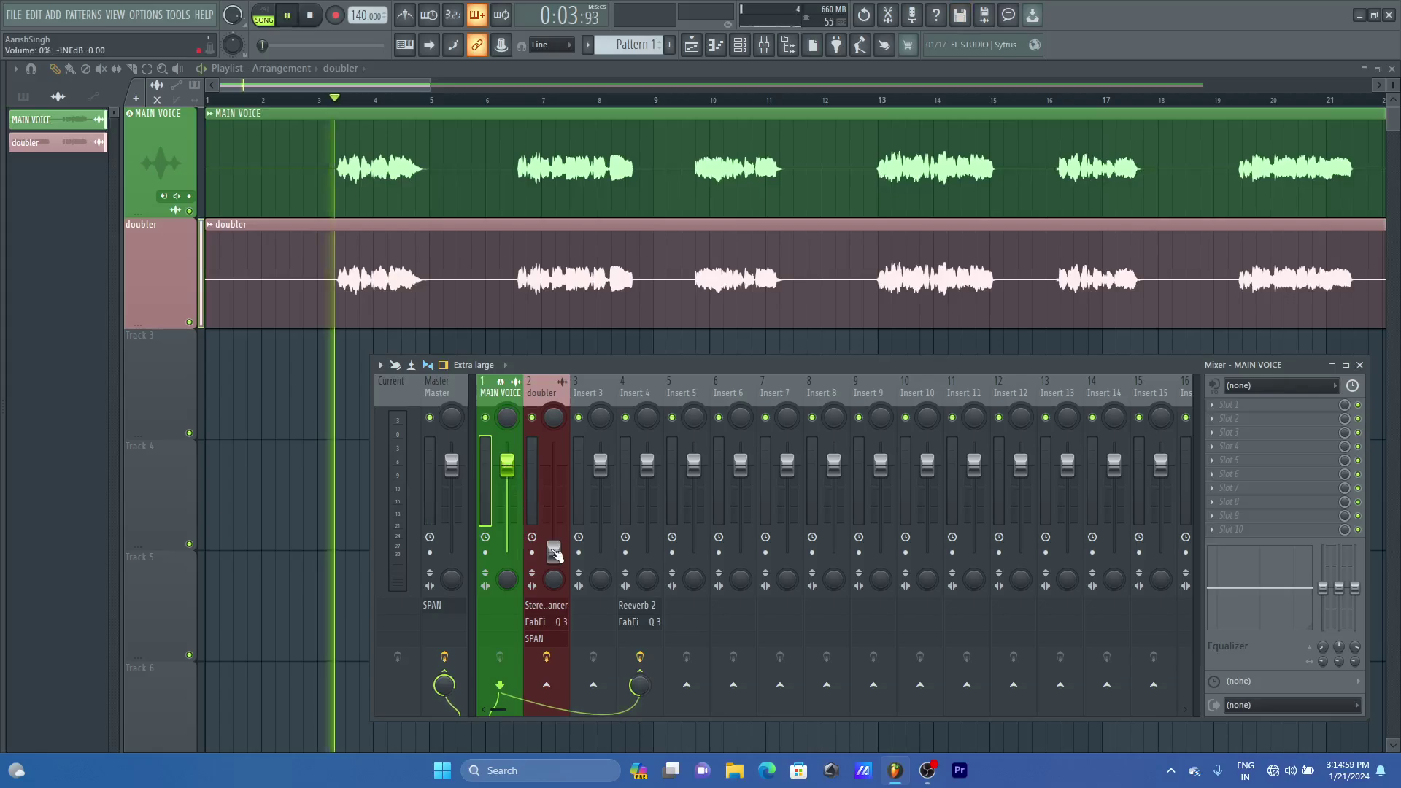
pyautogui.scroll(5, 555, 553)
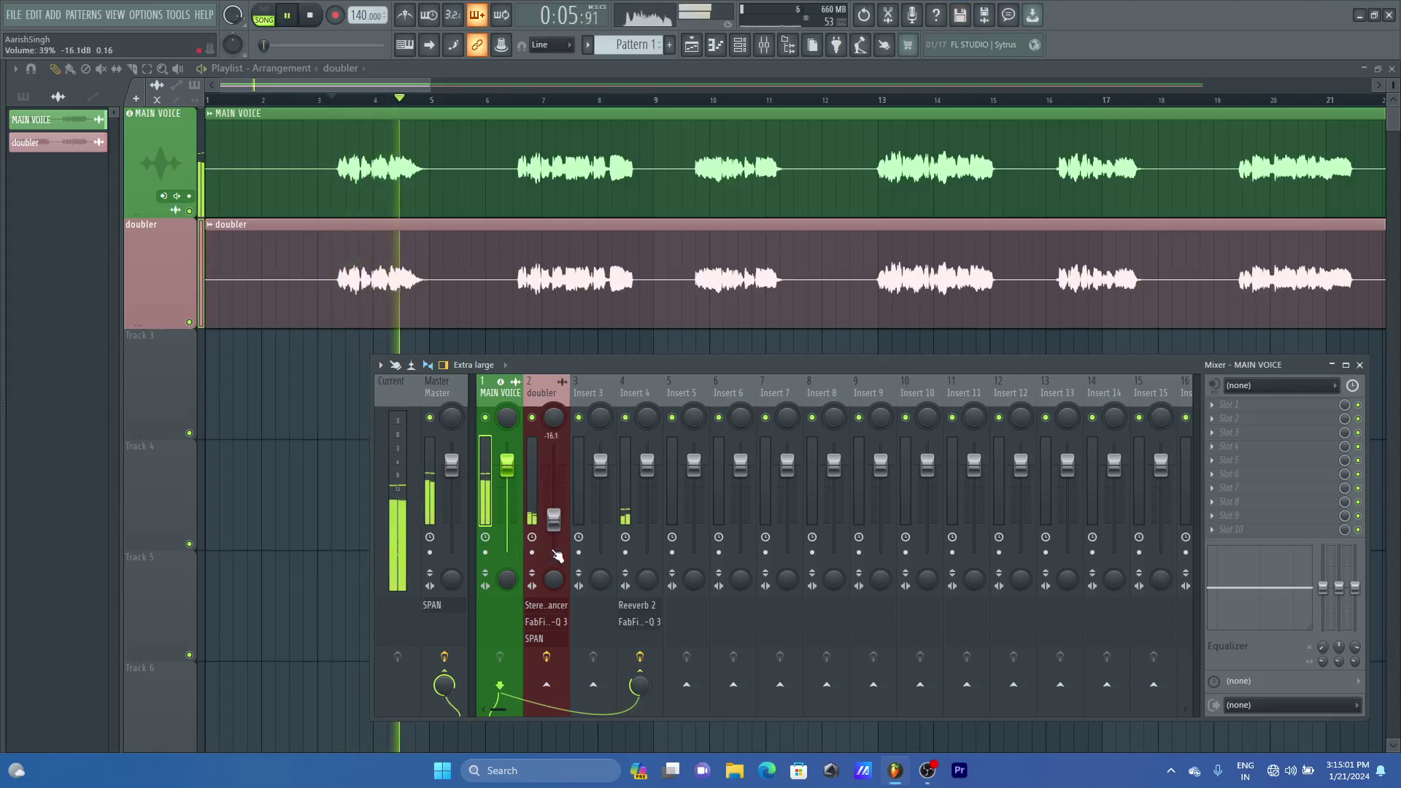
pyautogui.scroll(3, 551, 549)
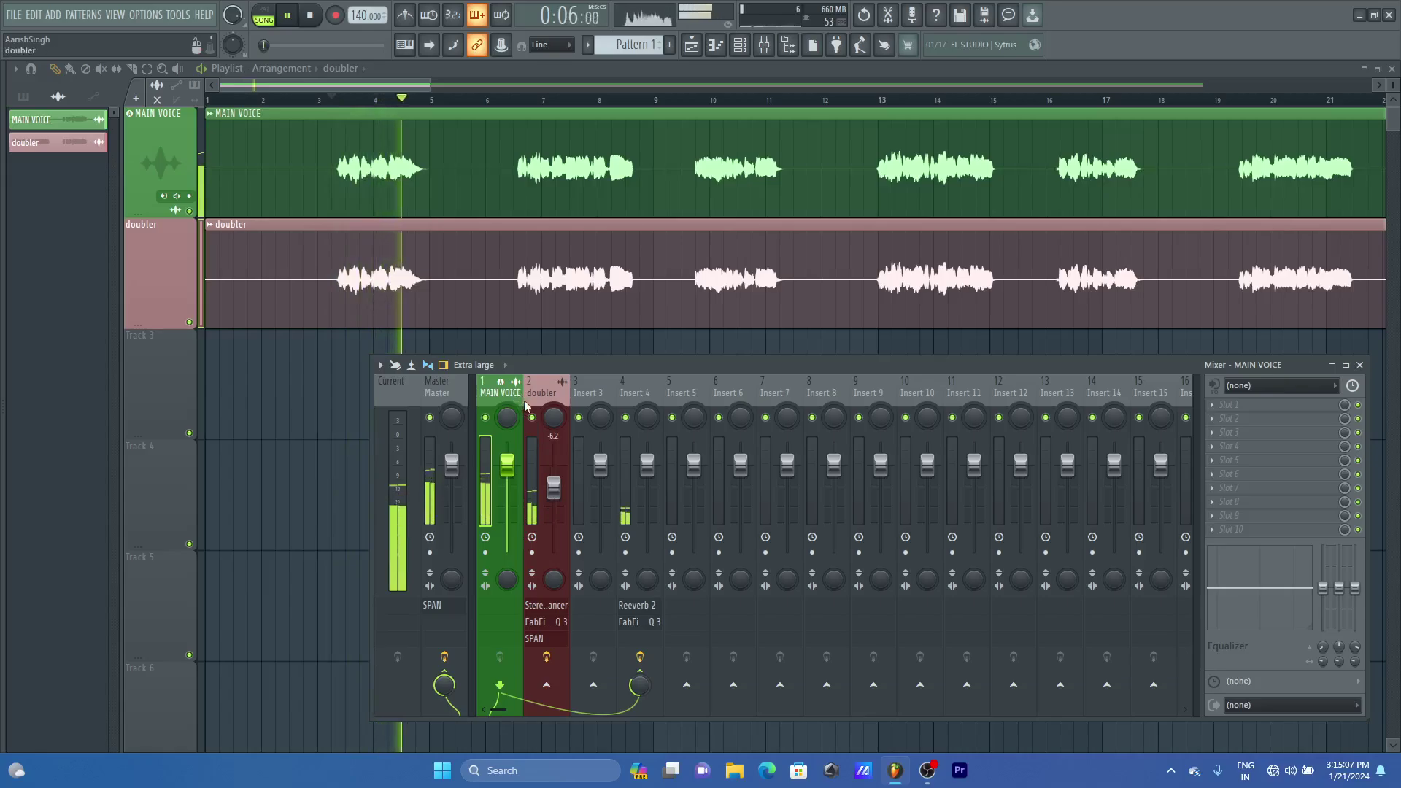
# Toggle the doubler's mute during playback and replay the mix to compare the voice with and without doubling
pyautogui.click(531, 417)
pyautogui.click(532, 417)
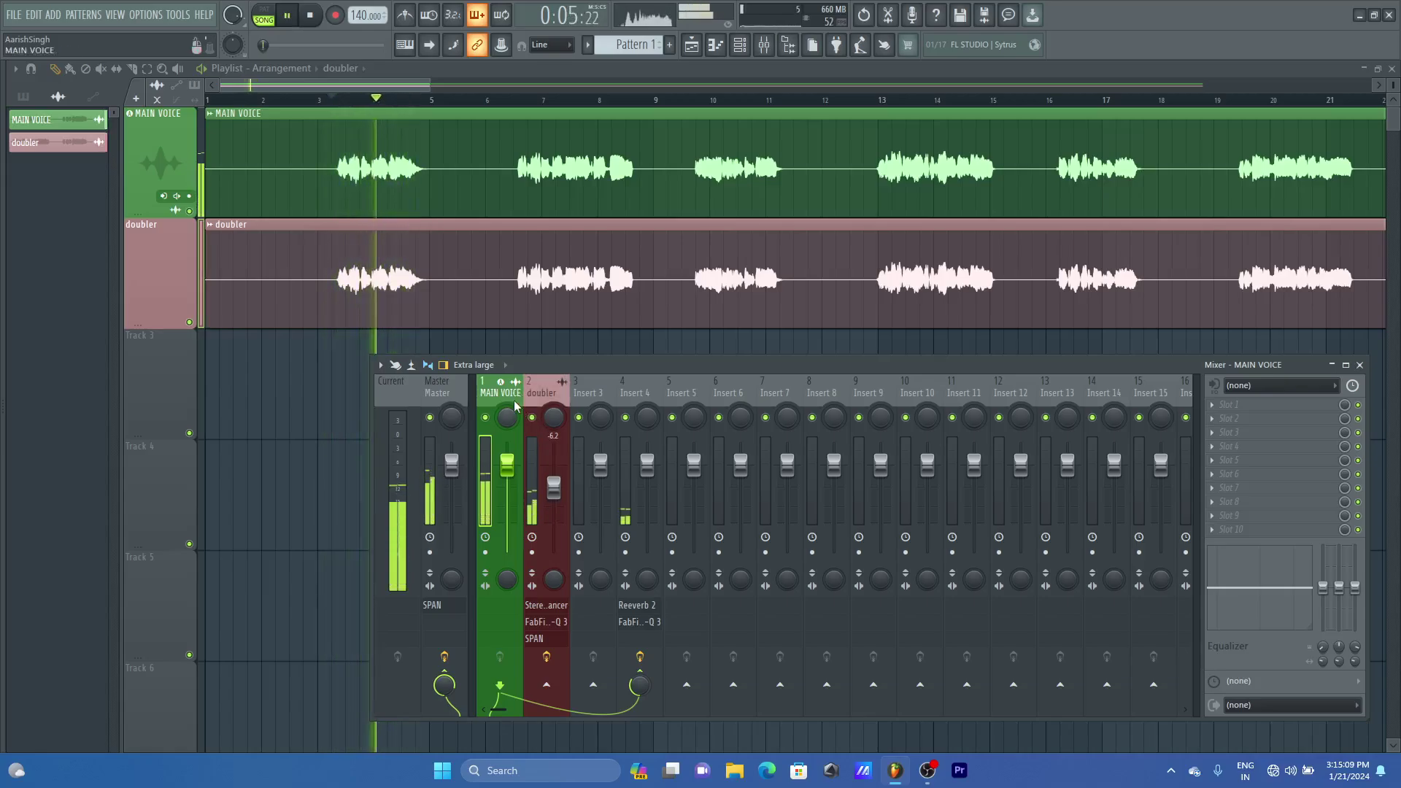
pyautogui.press('space')
pyautogui.press('space')
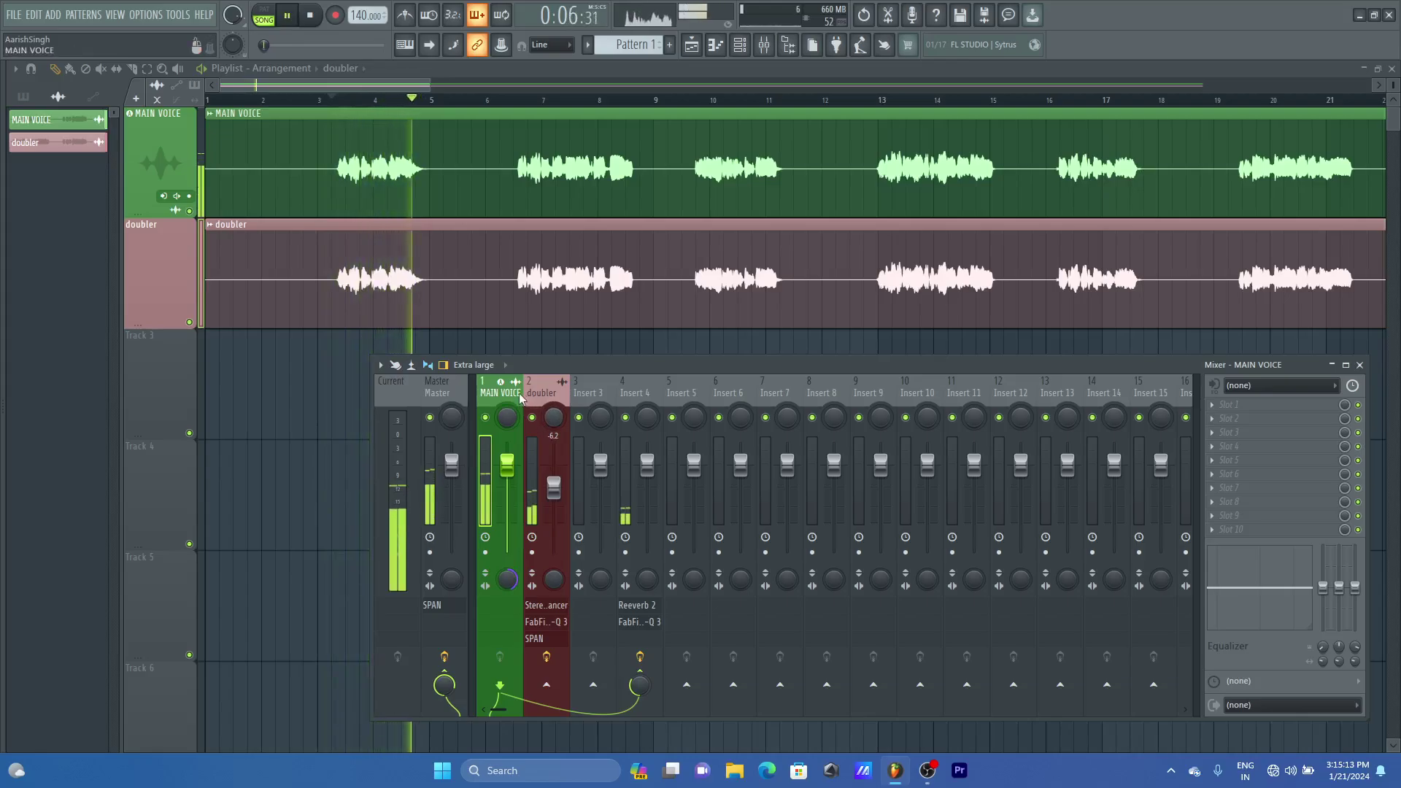
pyautogui.press('space')
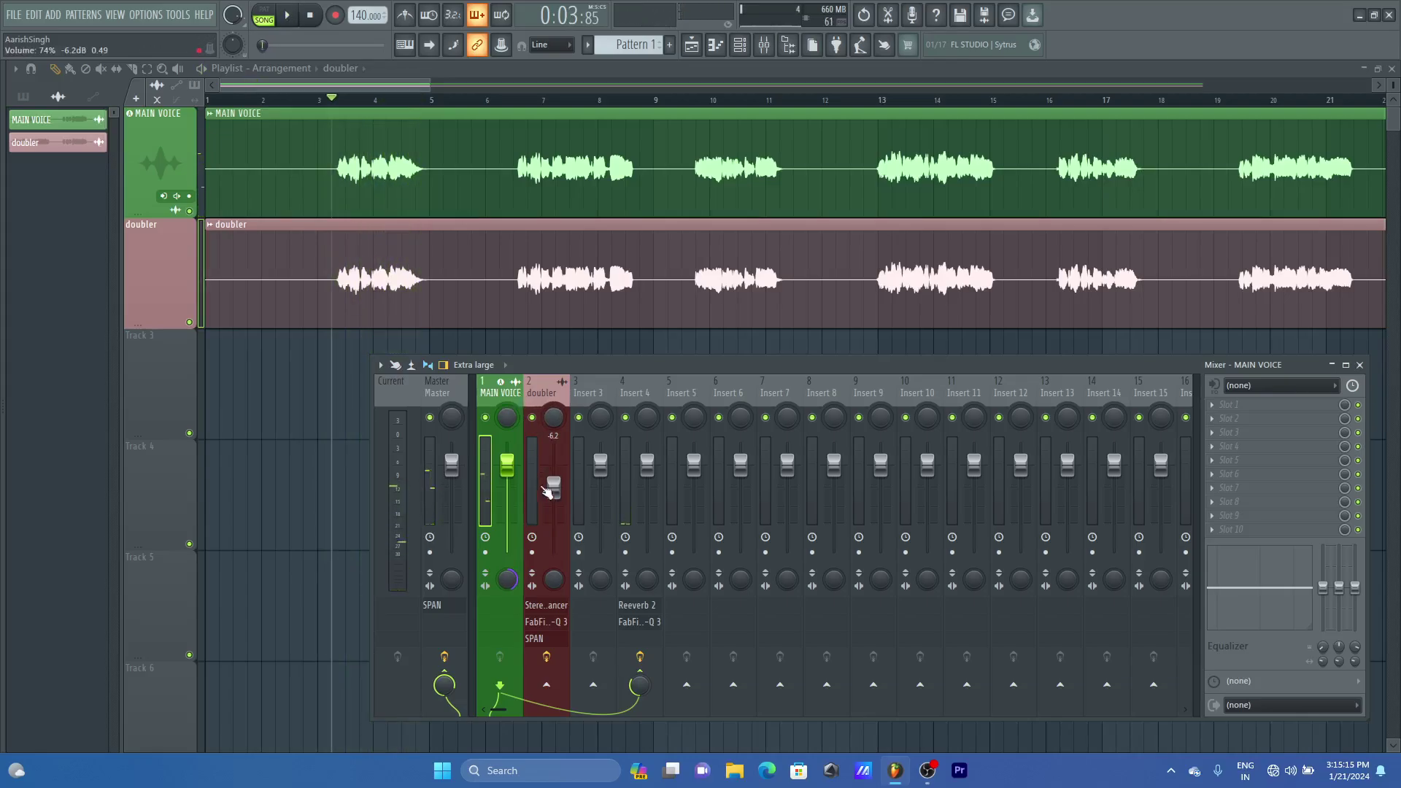
# Reset the doubler's fader to 0.0 dB
pyautogui.rightClick(553, 488)
pyautogui.click(580, 499)
pyautogui.click(555, 465)
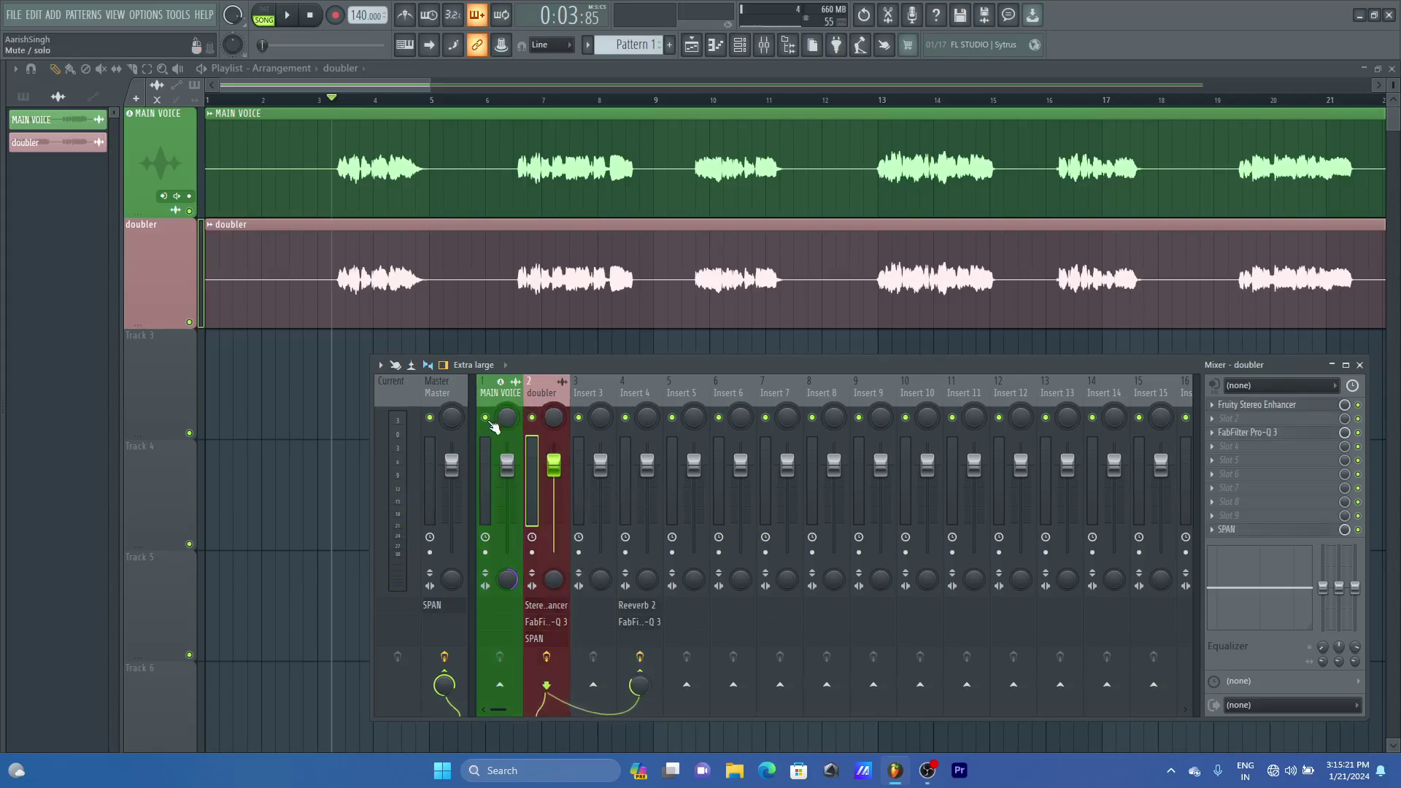
# Play the doubler alone with MAIN VOICE muted, and replay with both tracks unmuted for comparison
pyautogui.press('space')
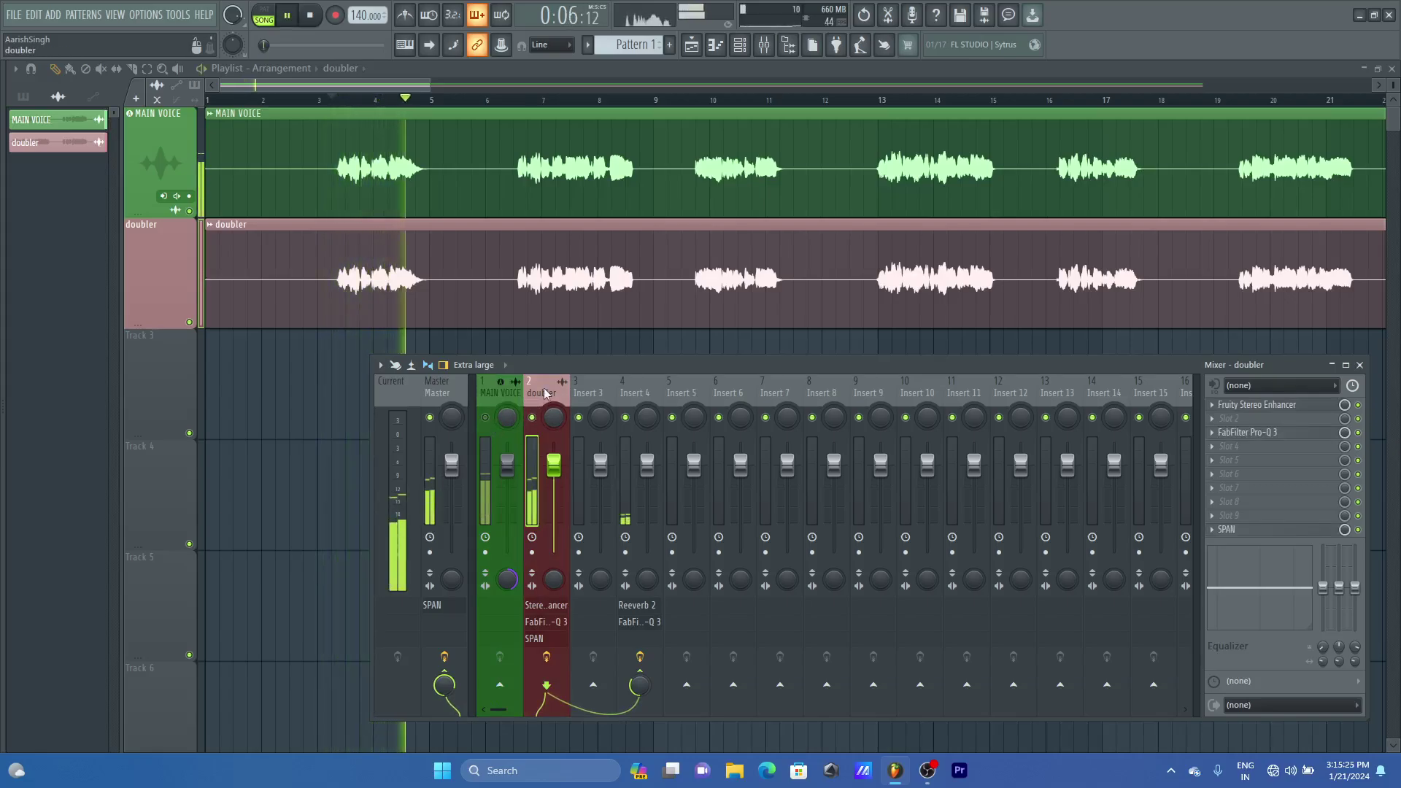
pyautogui.press('space')
pyautogui.click(496, 416)
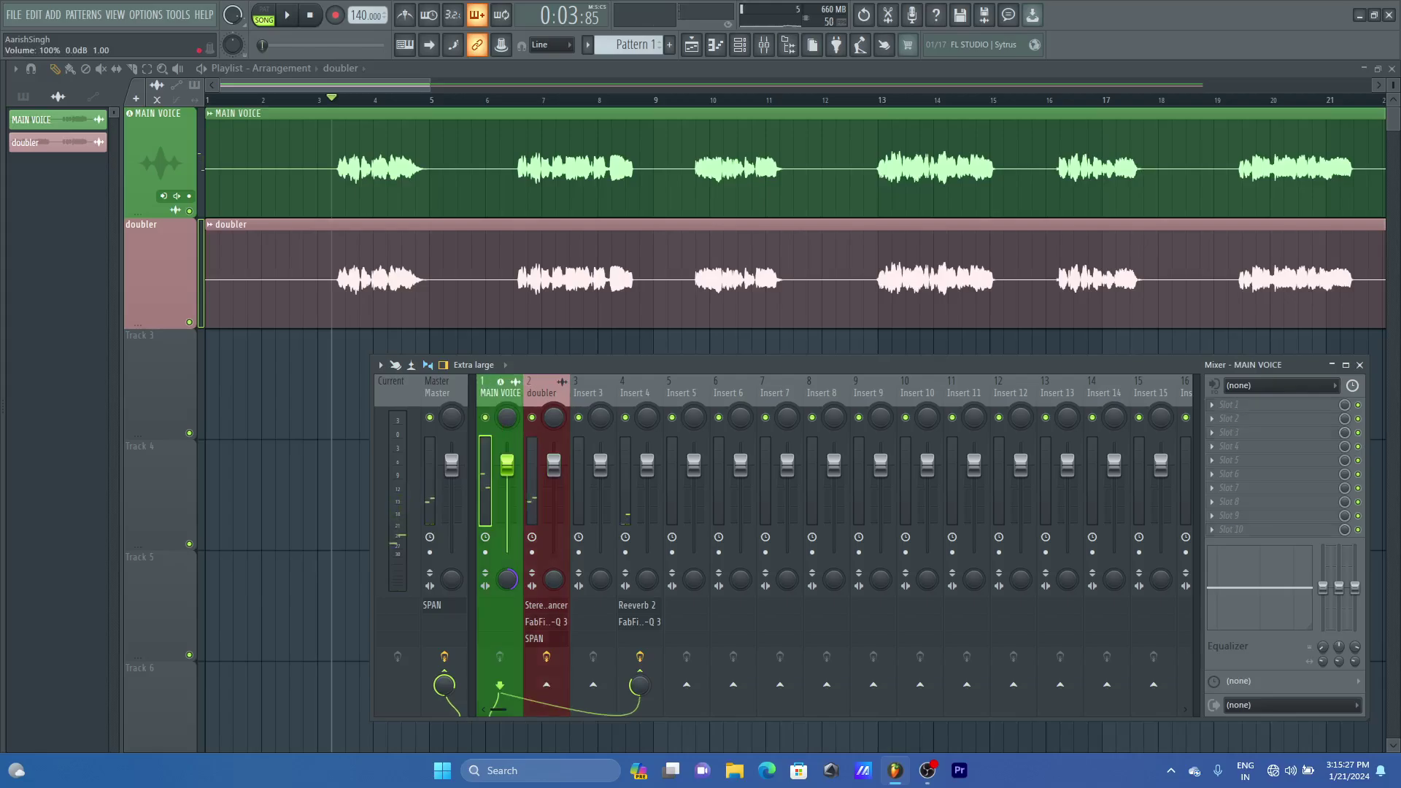
pyautogui.press('space')
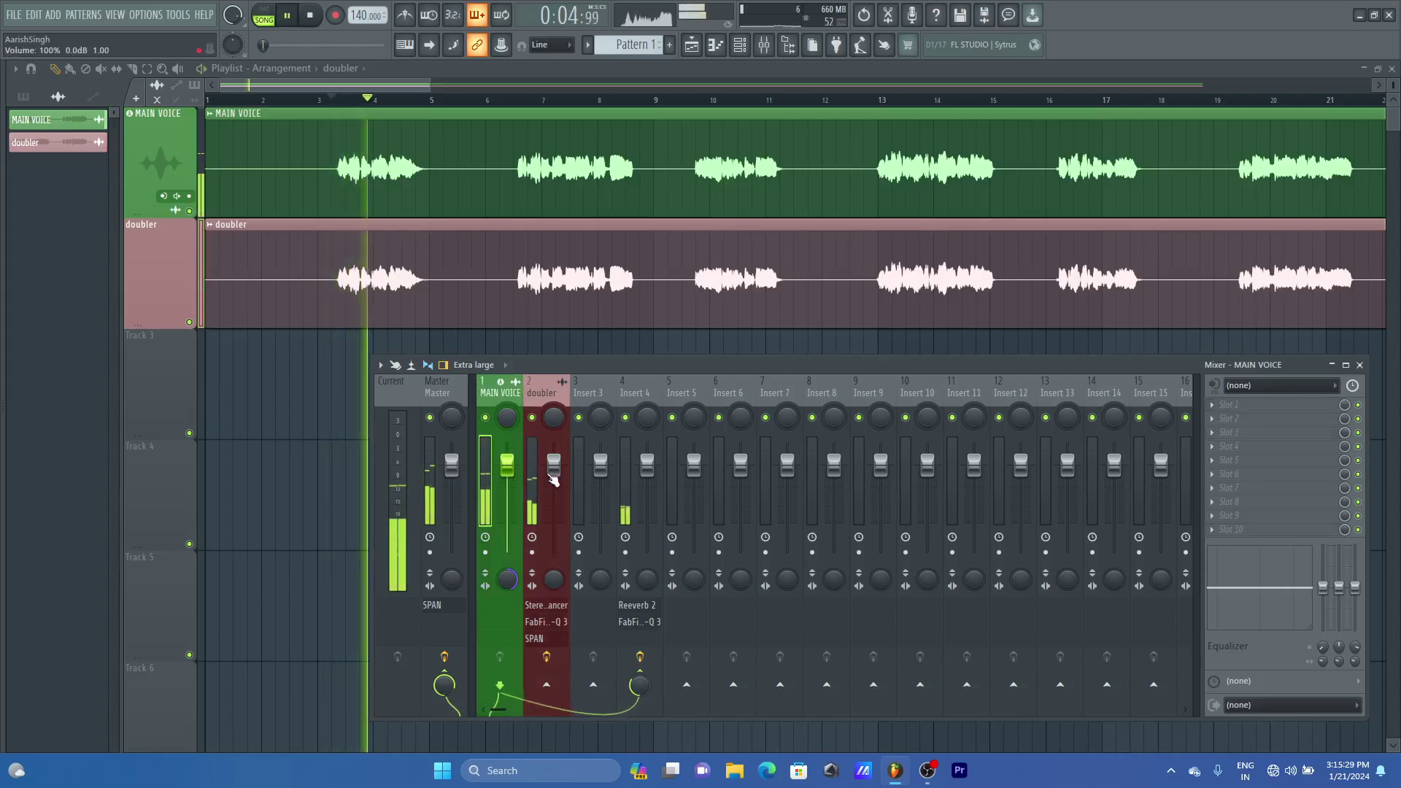
pyautogui.press('space')
# Lower the doubler's fader to -4.0 dB and play it together with MAIN VOICE
pyautogui.click(549, 456)
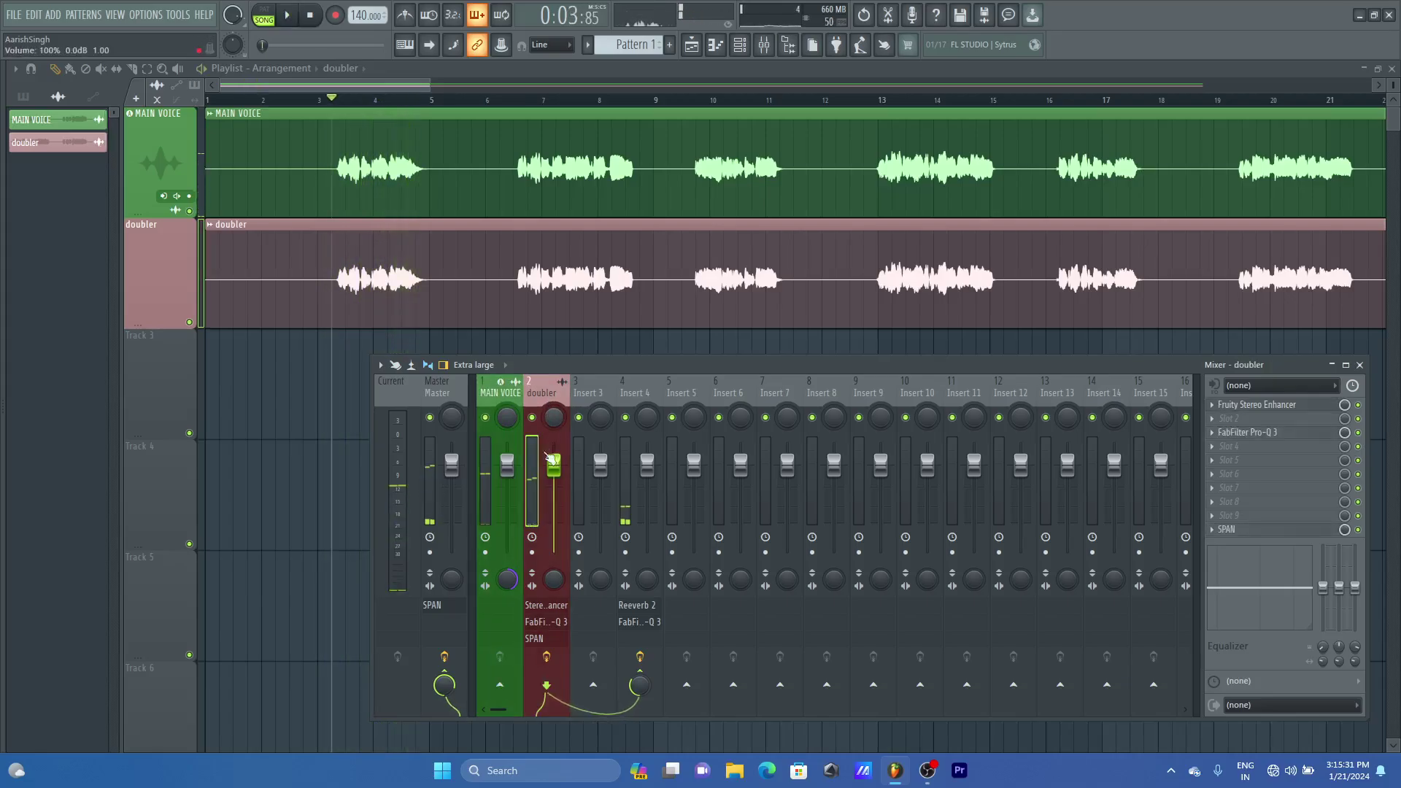
pyautogui.moveTo(554, 465); pyautogui.dragTo(554, 474)
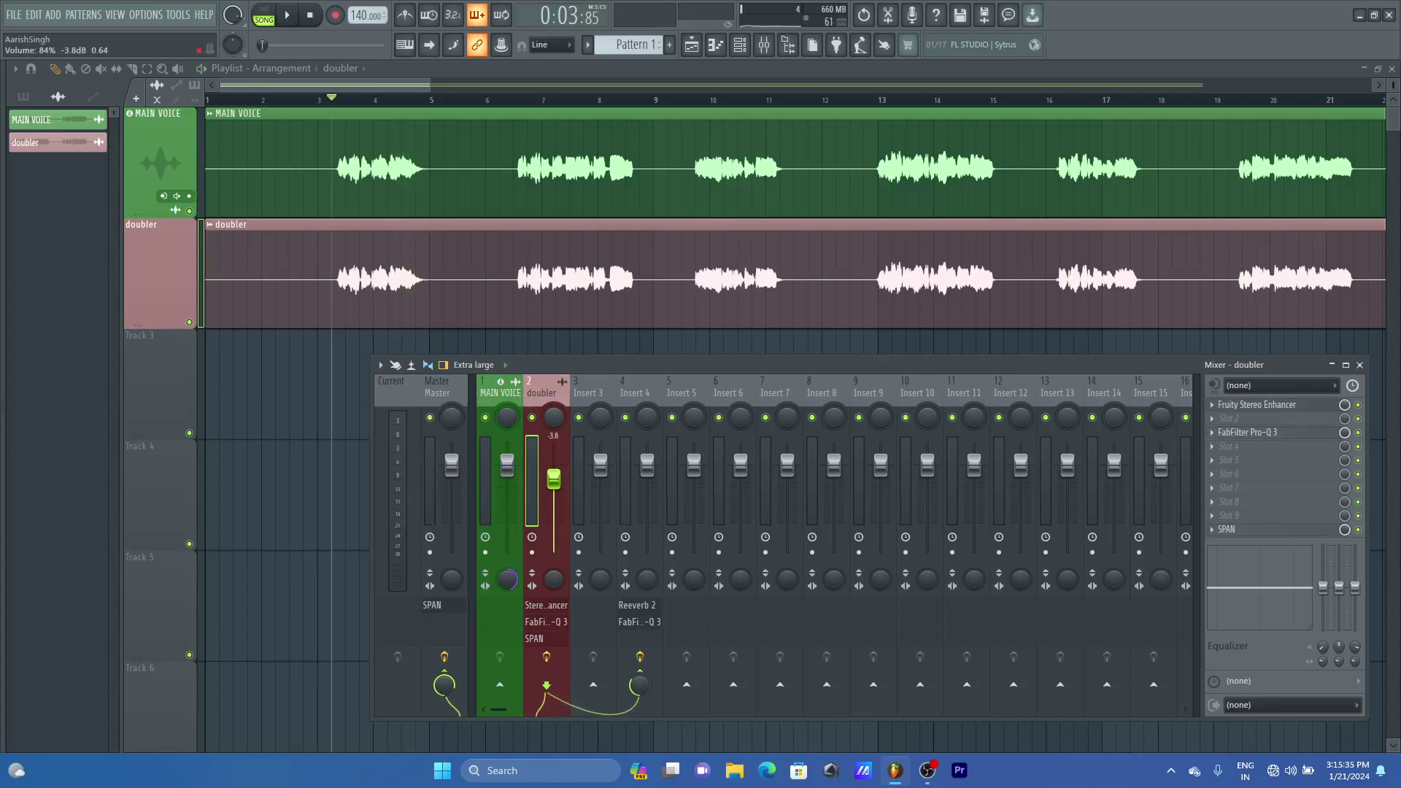
pyautogui.click(508, 394)
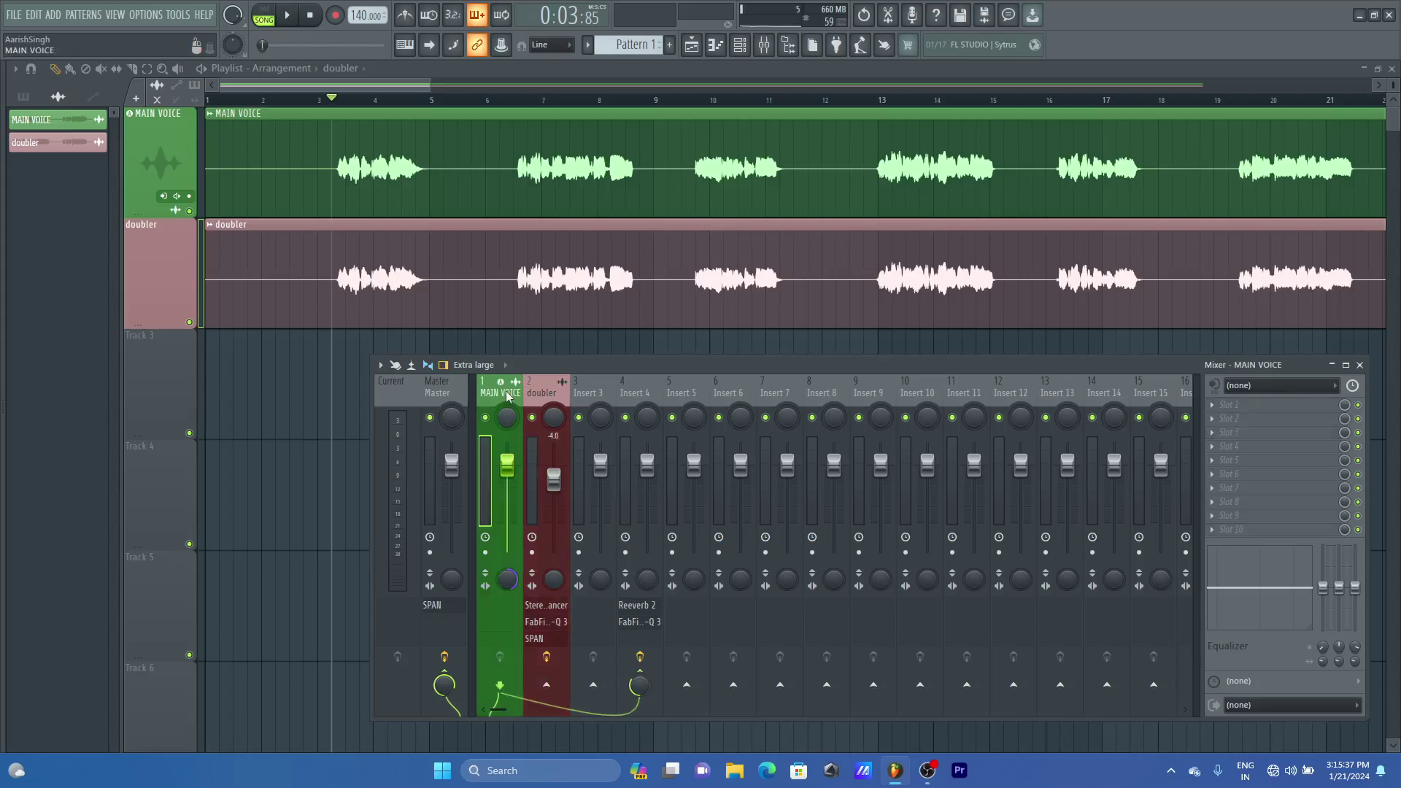
pyautogui.press('space')
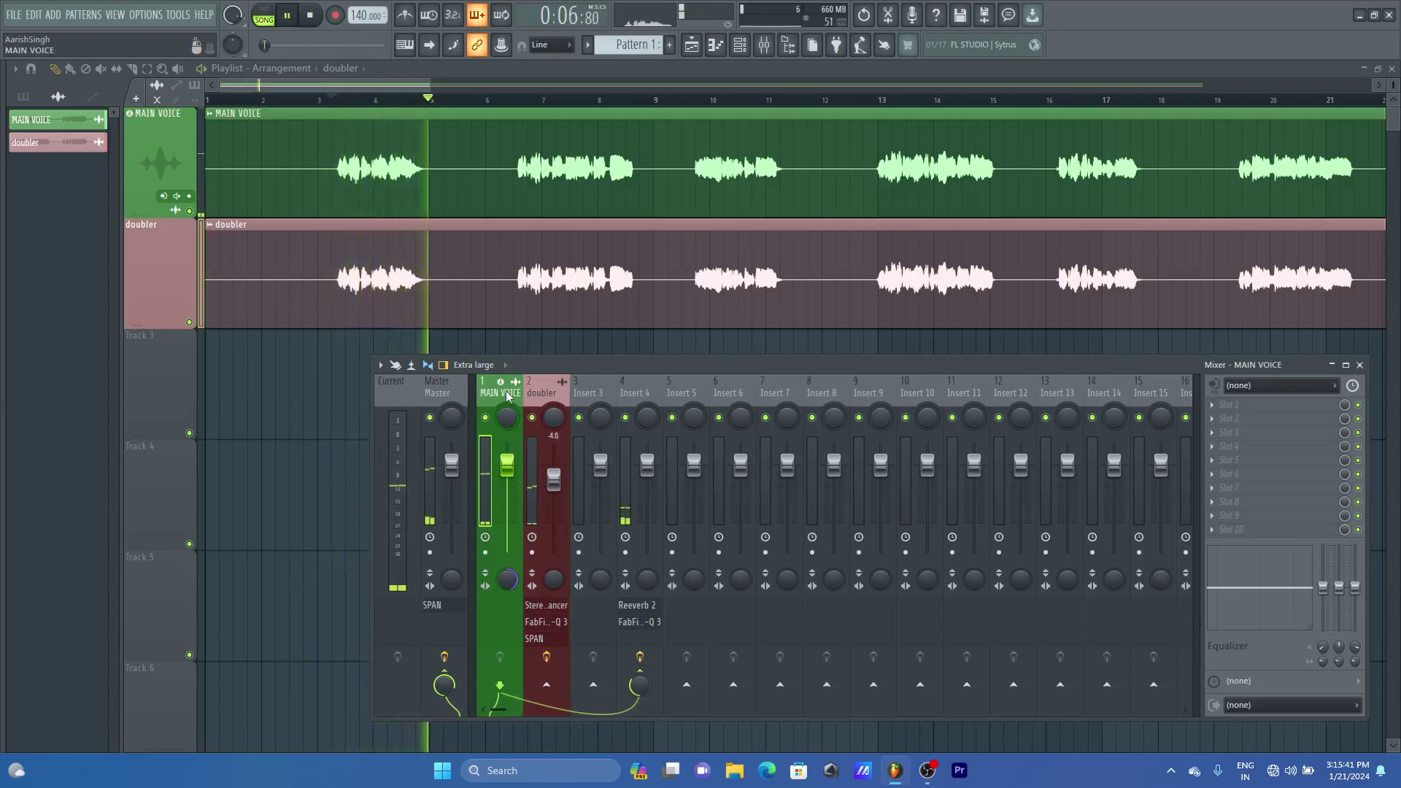
# Stop playback and disable the doubler track's send to the reverb on Insert 4
pyautogui.press('space')
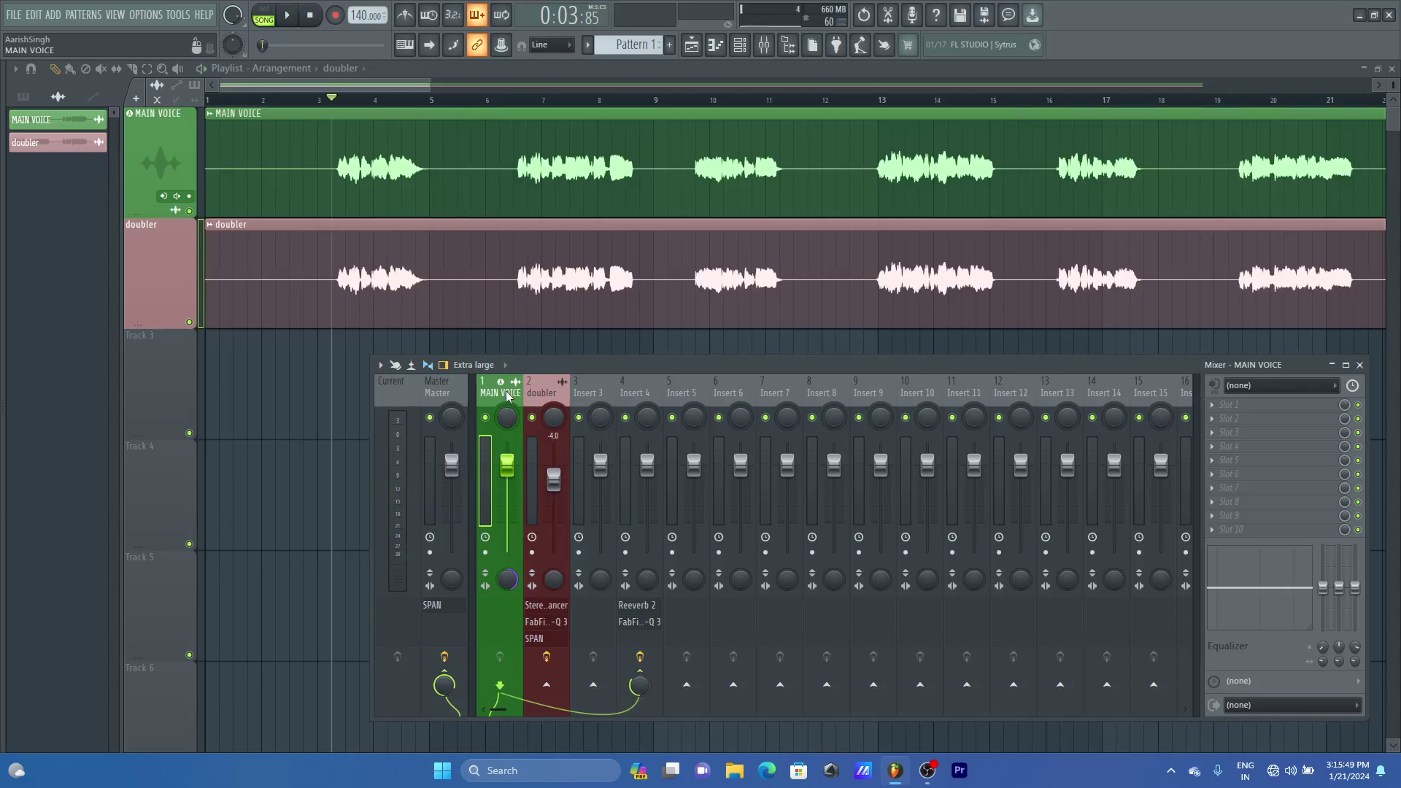
pyautogui.click(562, 391)
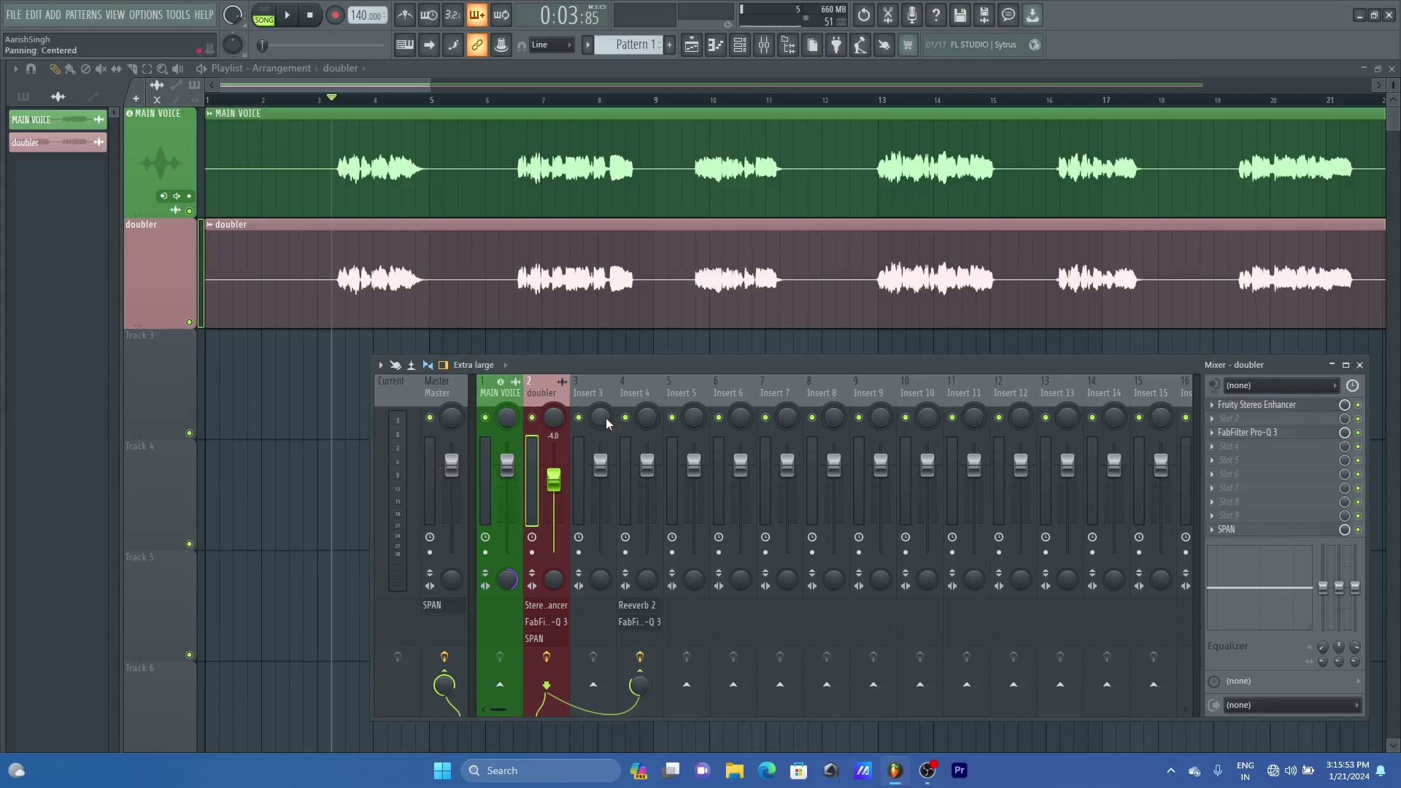
pyautogui.click(639, 684)
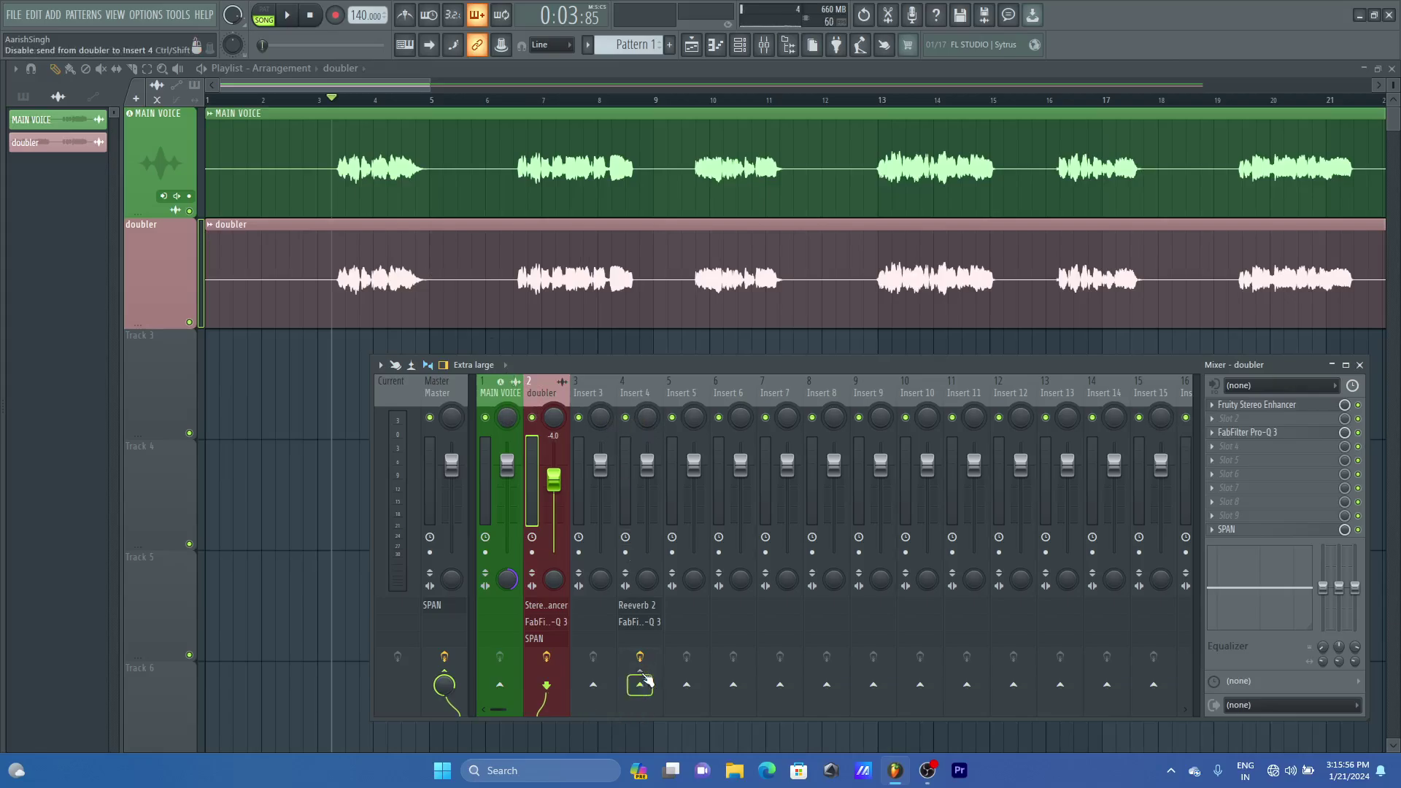
# Open the doubler's Fruity Stereo Enhancer and SPAN and arrange them so both are visible
pyautogui.click(1312, 410)
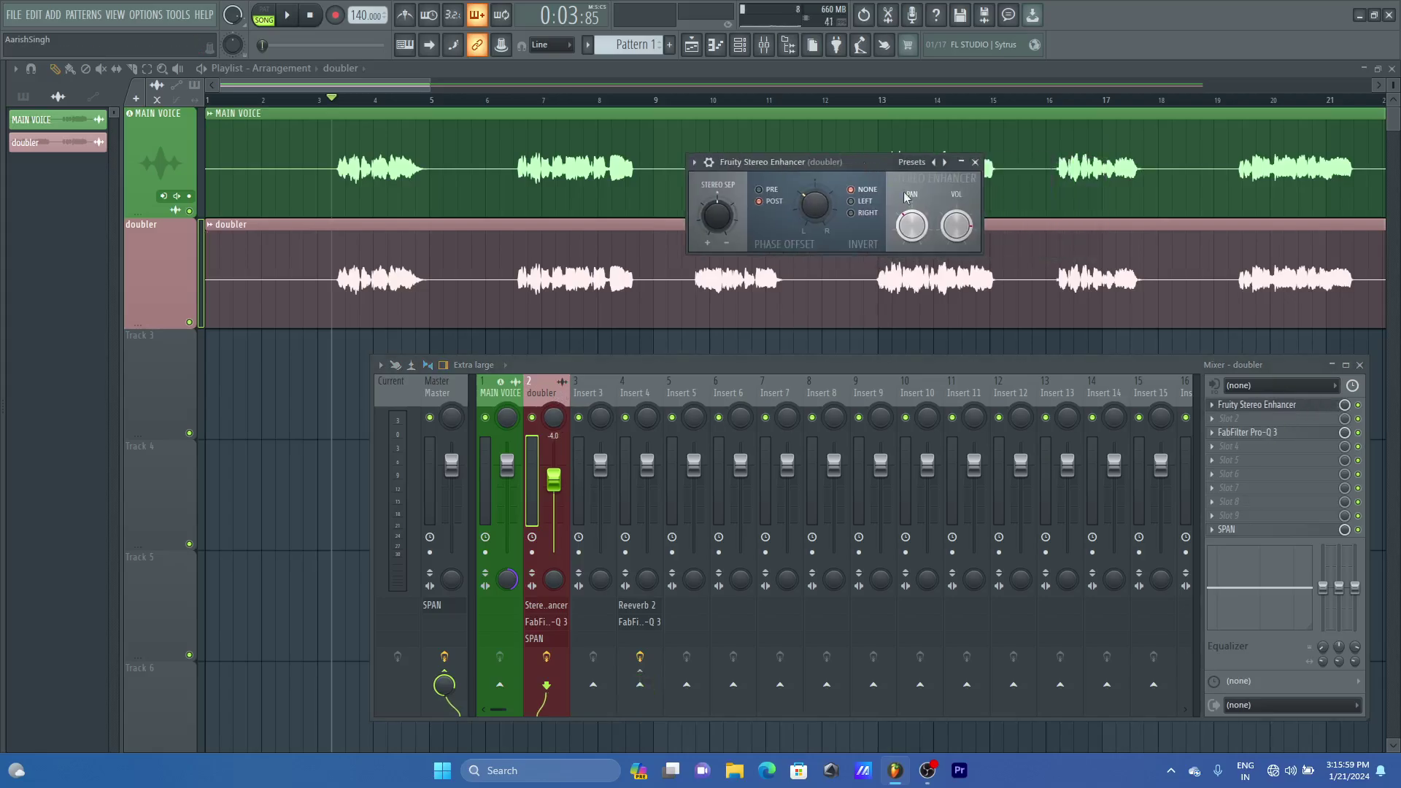
pyautogui.click(1232, 529)
pyautogui.moveTo(723, 202); pyautogui.dragTo(423, 145)
pyautogui.moveTo(830, 167); pyautogui.dragTo(845, 230)
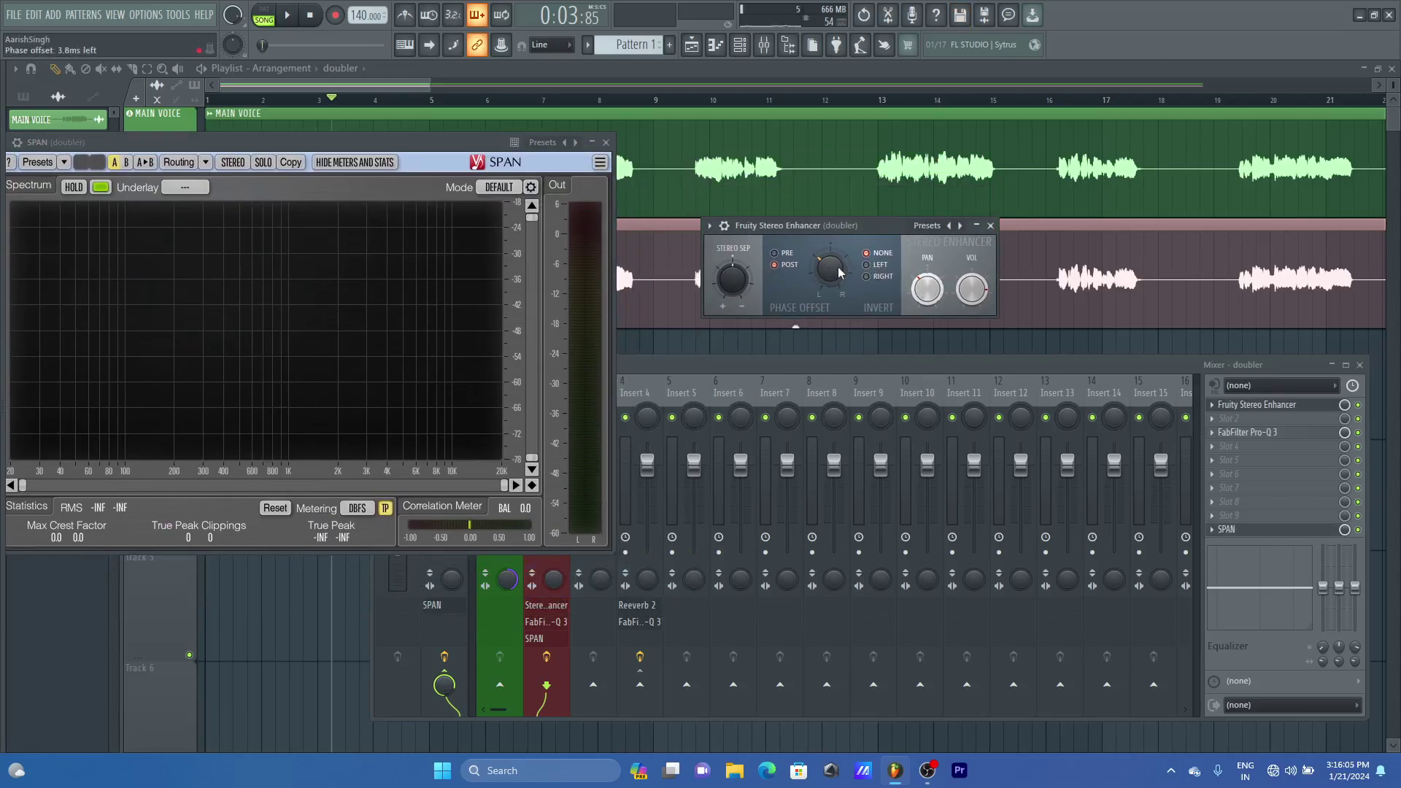
# Reset the Stereo Enhancer's phase offset and set it to 57.3 ms left during playback
pyautogui.rightClick(838, 271)
pyautogui.press('space')
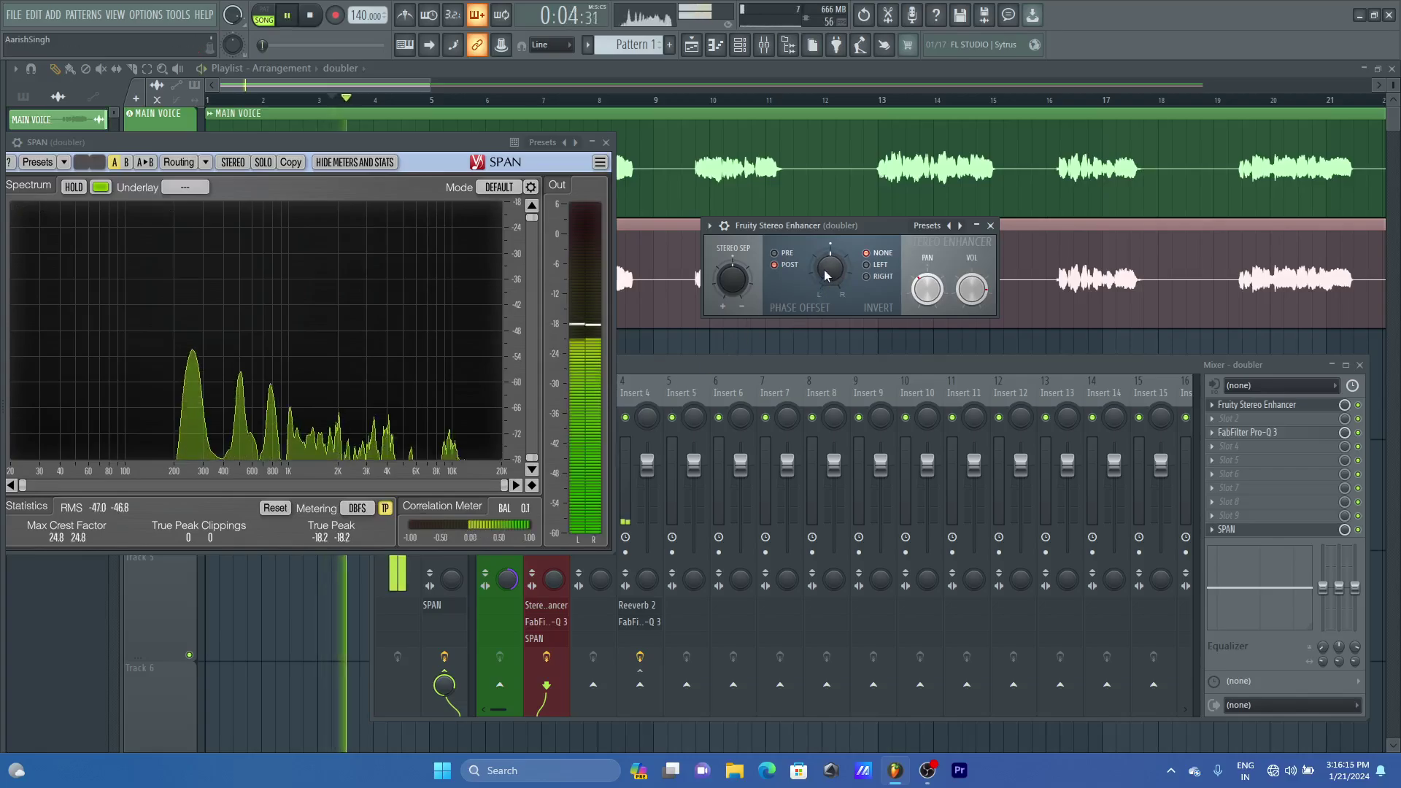
pyautogui.moveTo(825, 270); pyautogui.dragTo(824, 277)
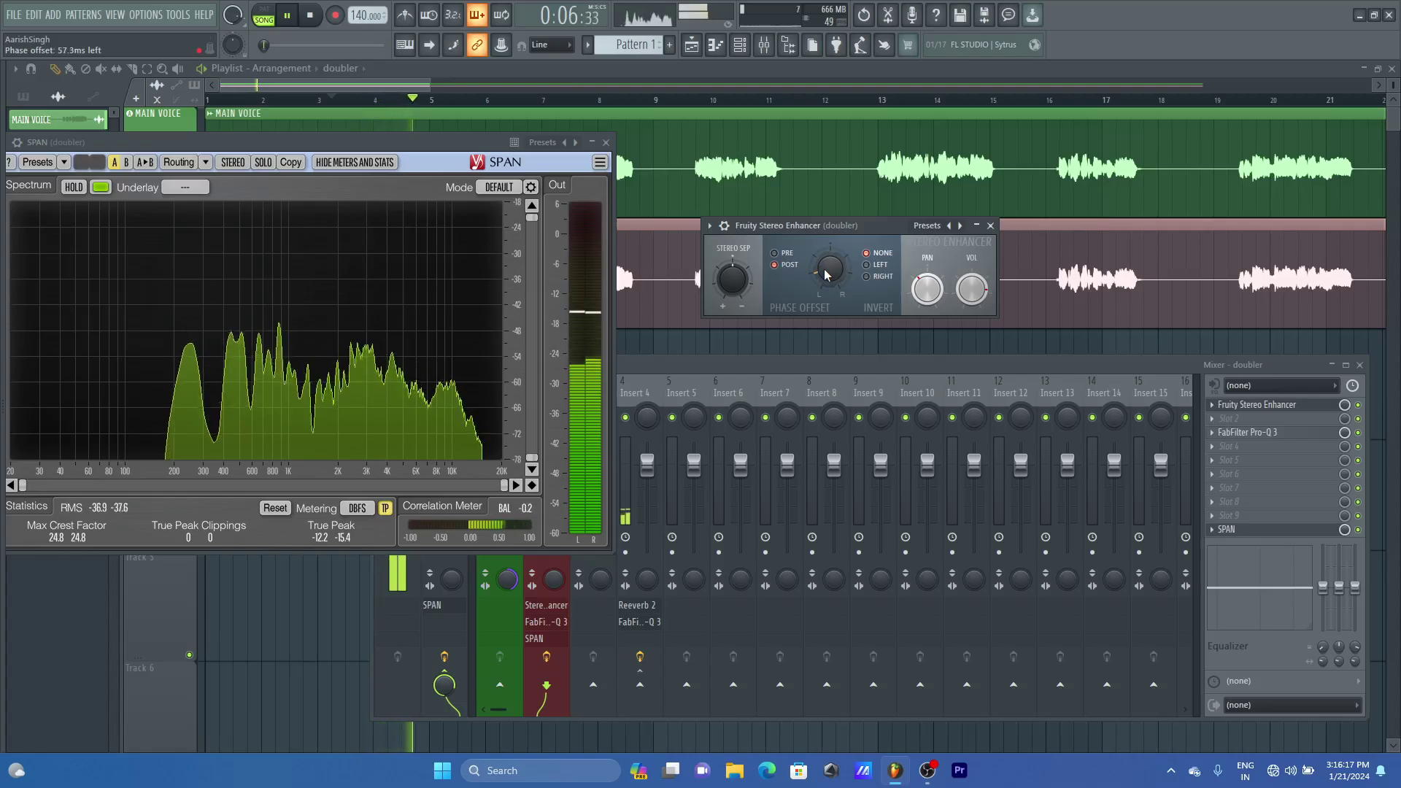
pyautogui.press('space')
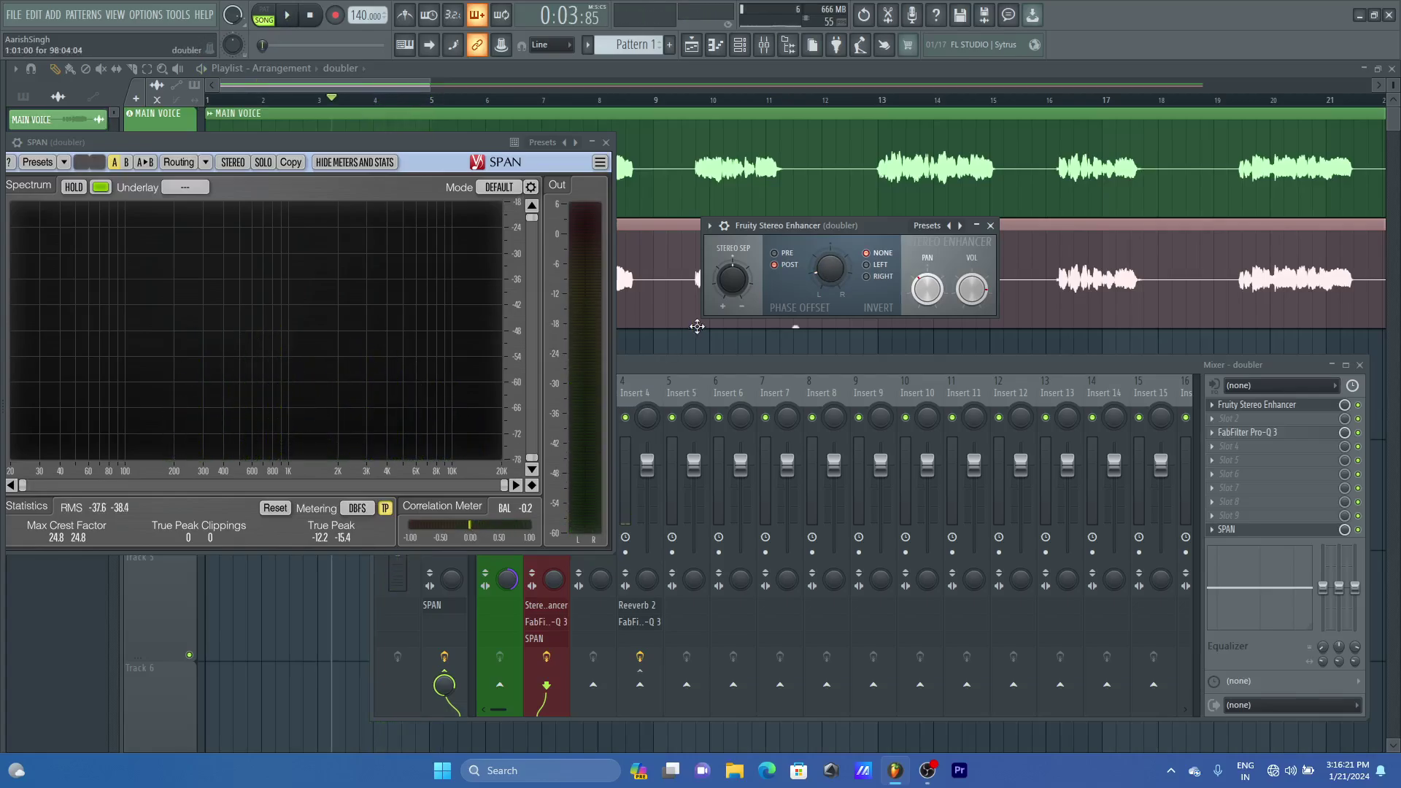
# Replay the mix briefly and mute MAIN VOICE to isolate the doubler
pyautogui.press('space')
pyautogui.press('space')
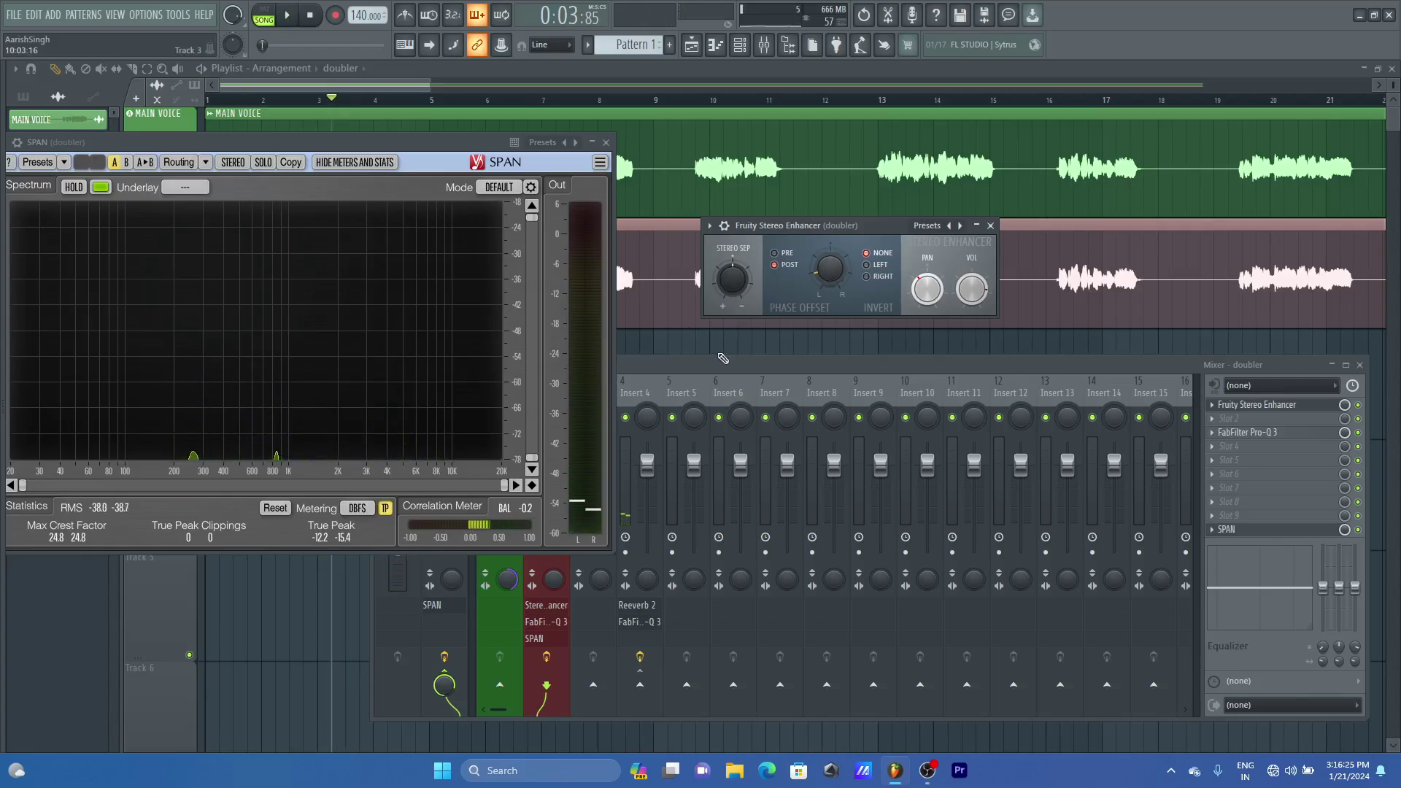
pyautogui.click(637, 366)
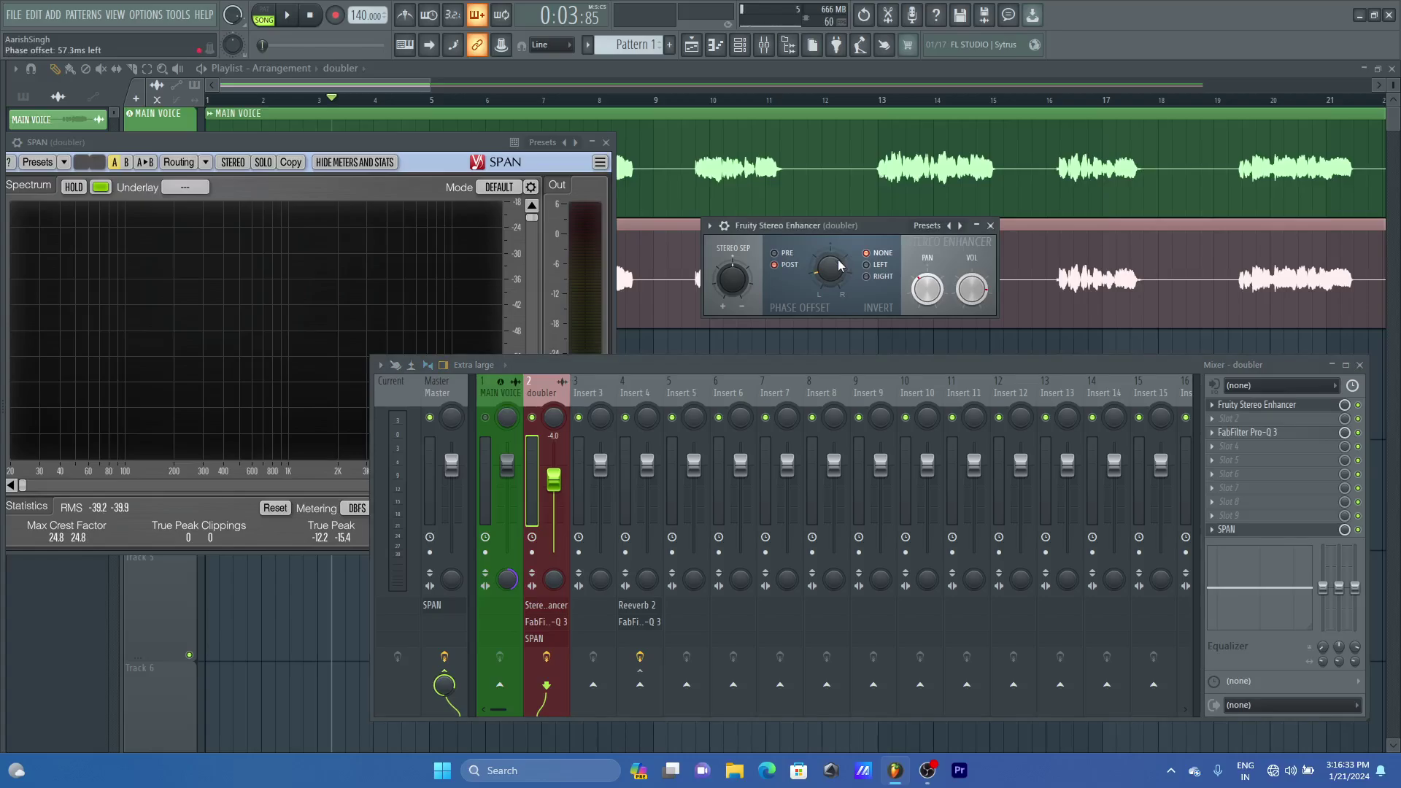
# Set the phase offset to 37.0 ms left while playing the doubler and bring SPAN forward to check correlation
pyautogui.press('space')
pyautogui.moveTo(839, 264); pyautogui.dragTo(829, 259)
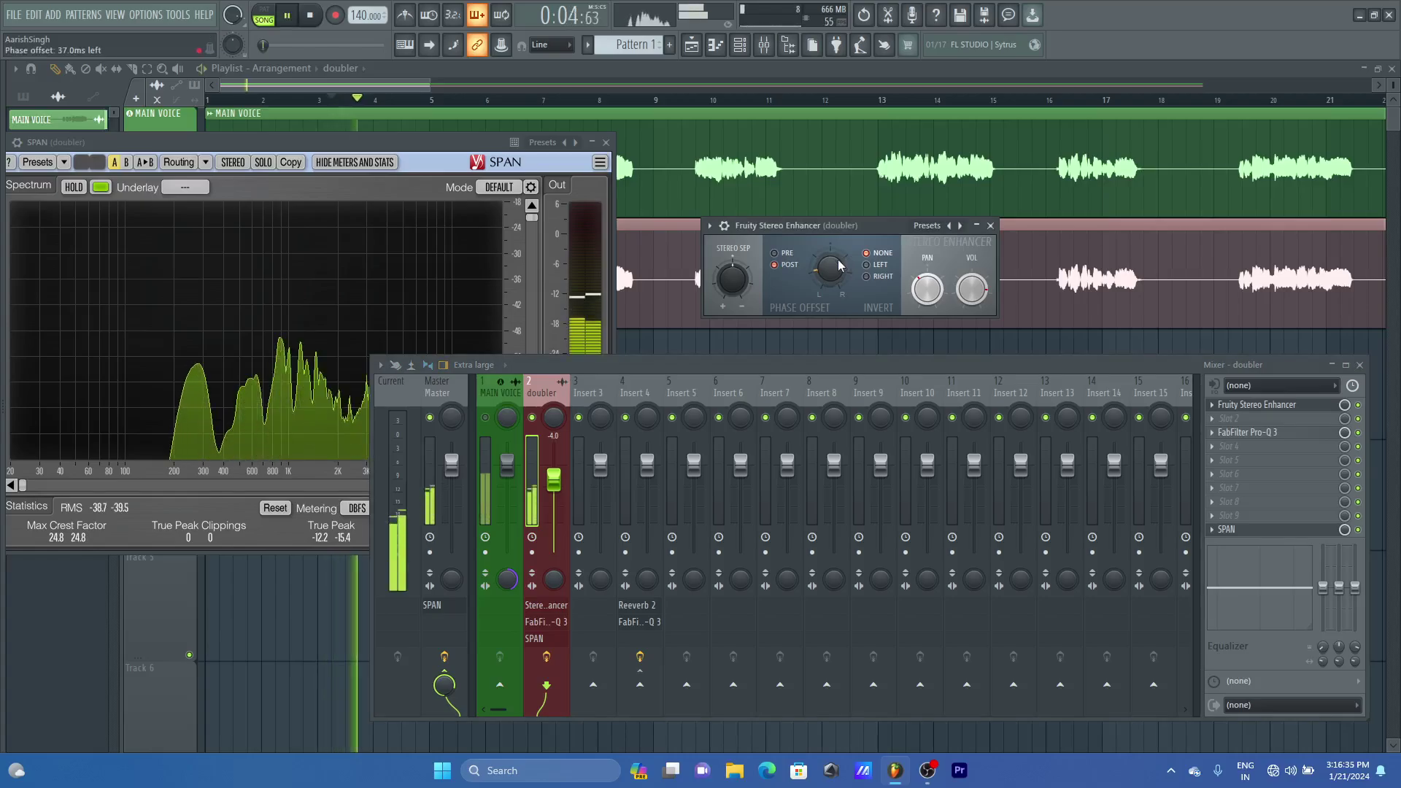
pyautogui.click(436, 160)
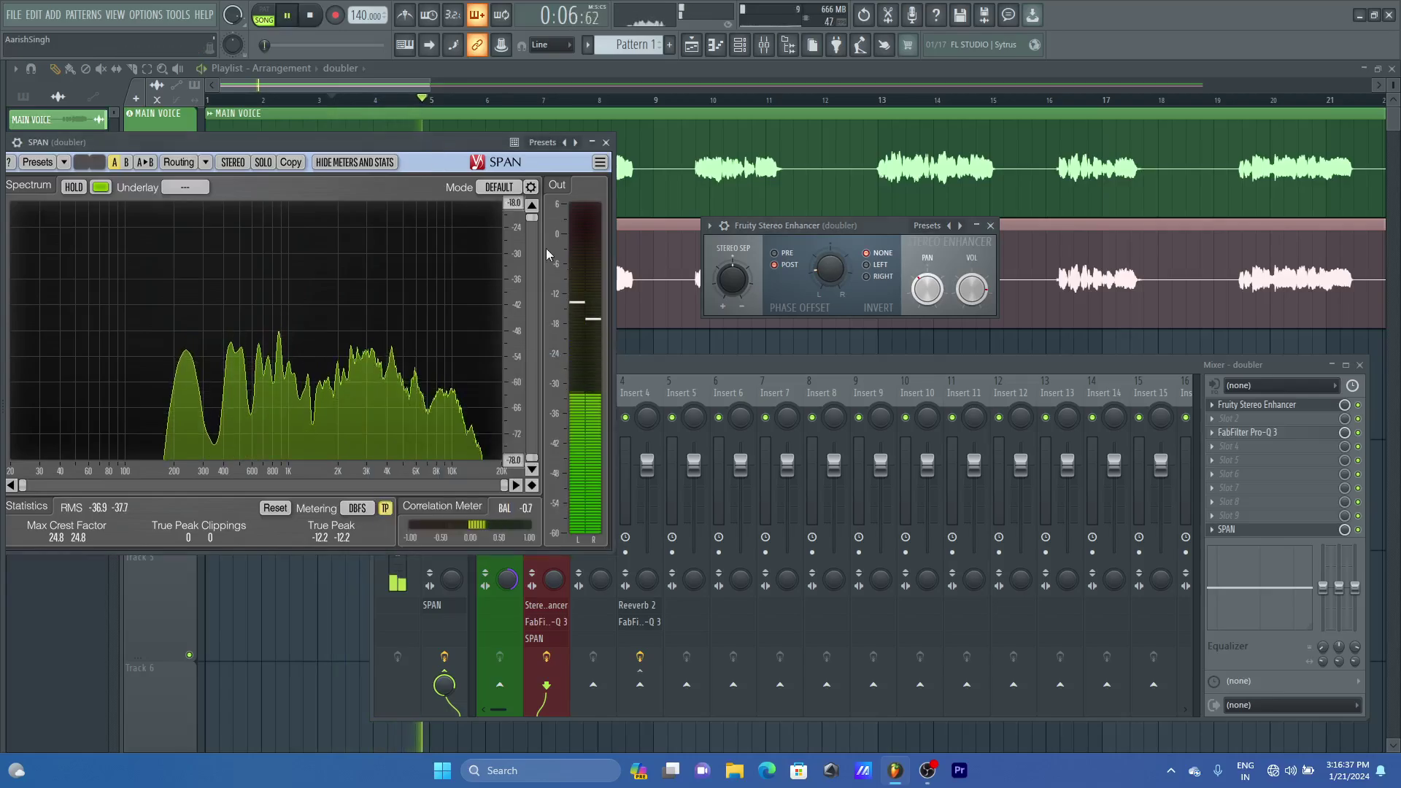
pyautogui.press('space')
# Reduce the phase offset to 23.9 ms left and closer to centre, replaying the doubler with SPAN's correlation meter
pyautogui.press('space')
pyautogui.scroll(5, 821, 276)
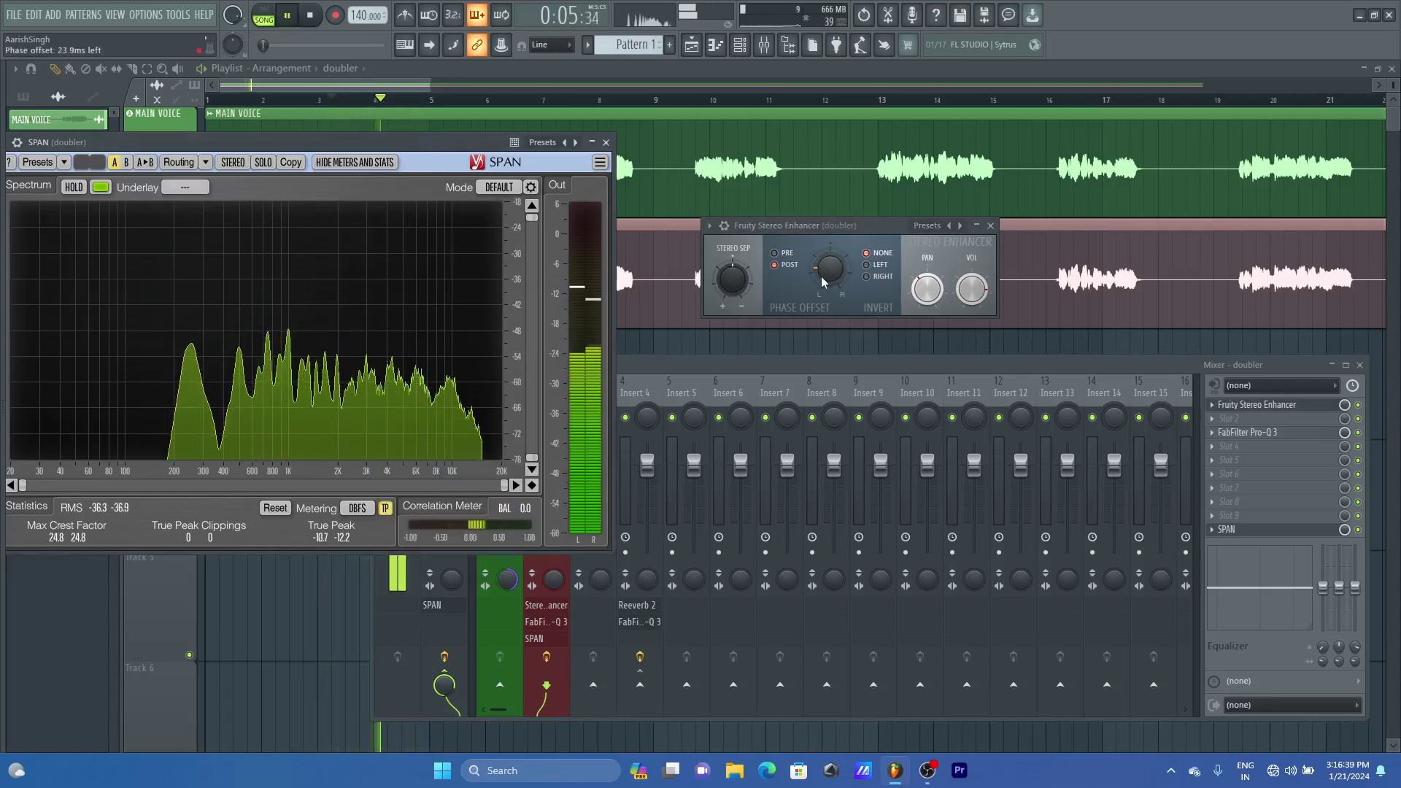
pyautogui.press('space')
pyautogui.press('space')
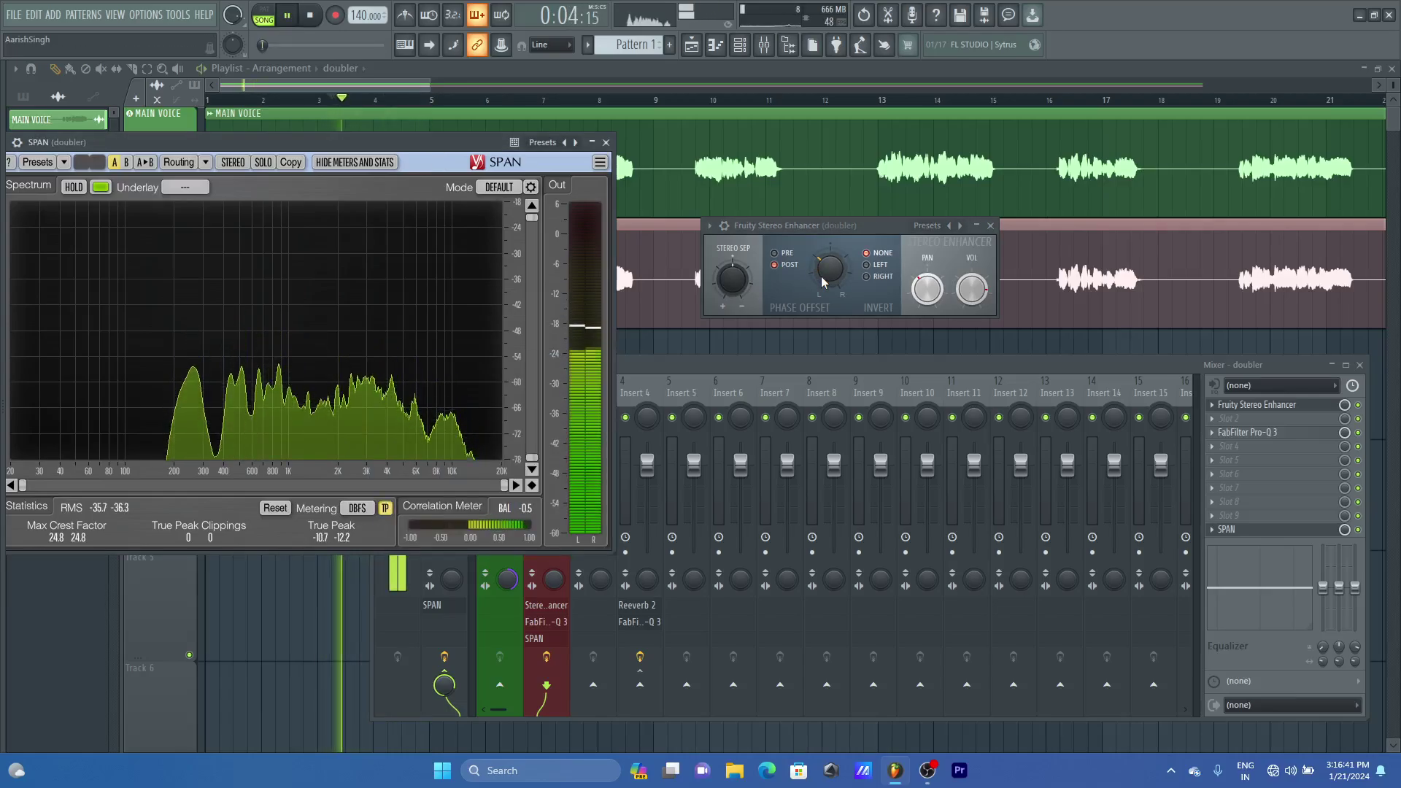
pyautogui.press('space')
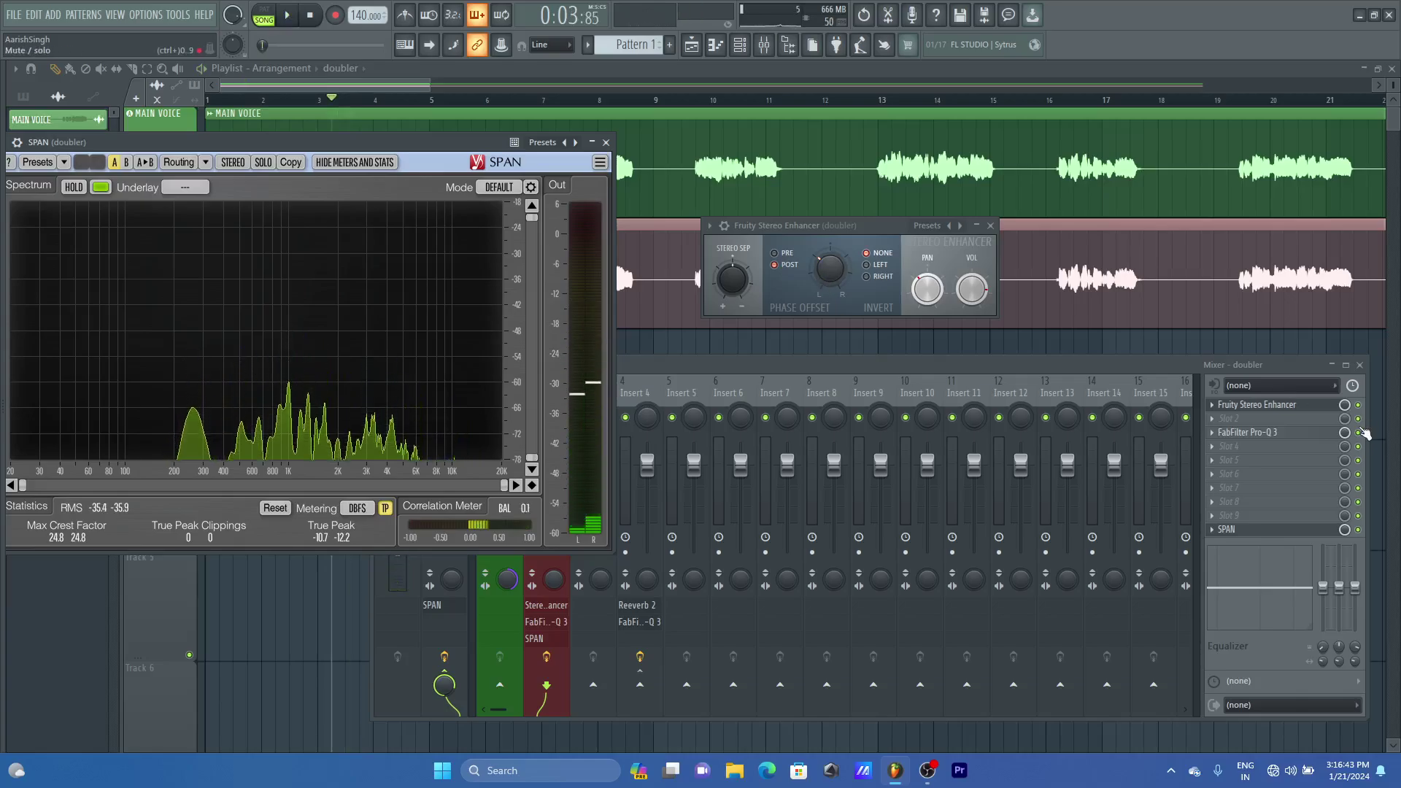
# Bypass the doubler's FabFilter Pro-Q 3 and play it while moving the phase offset from 1.3 ms left to 500.0 ms right
pyautogui.click(1359, 433)
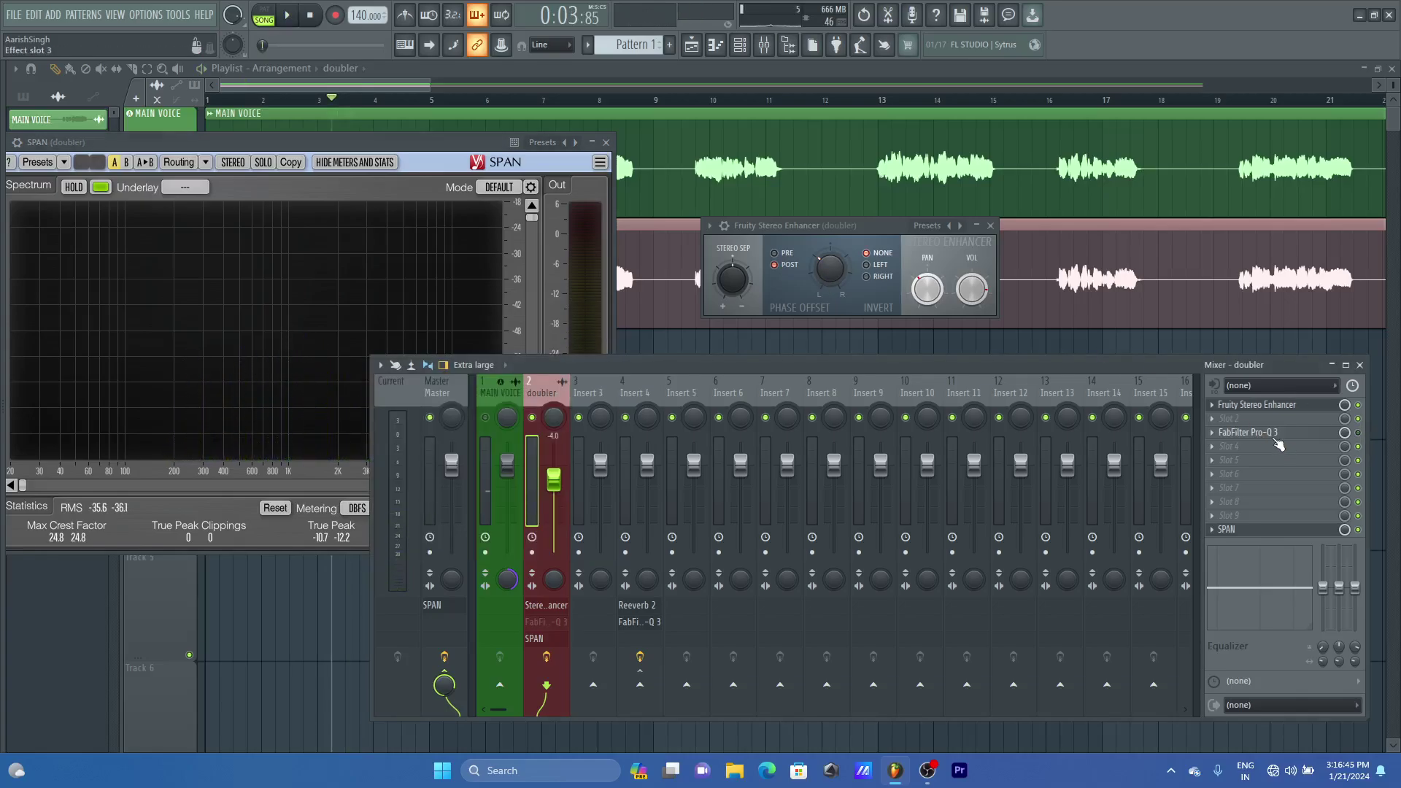
pyautogui.click(434, 143)
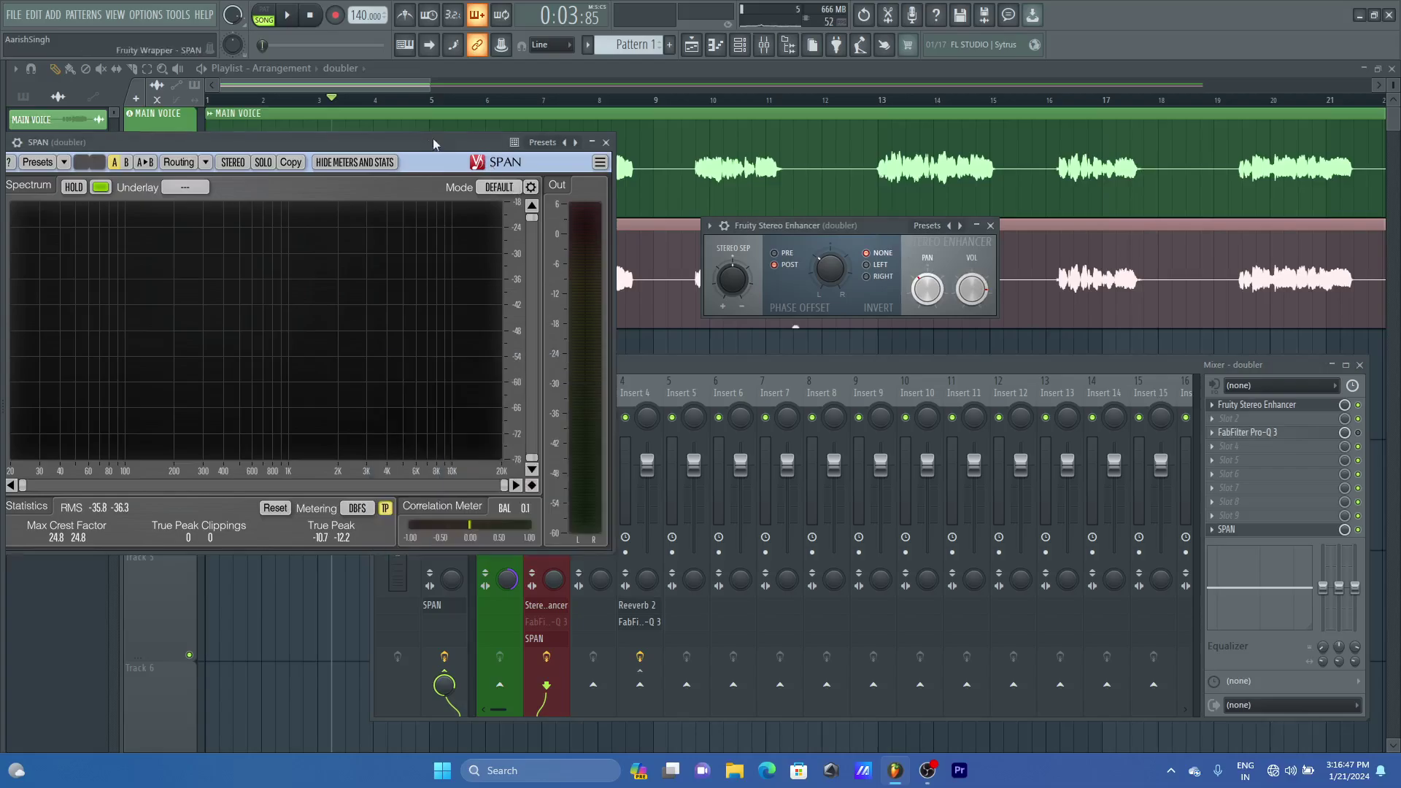
pyautogui.press('space')
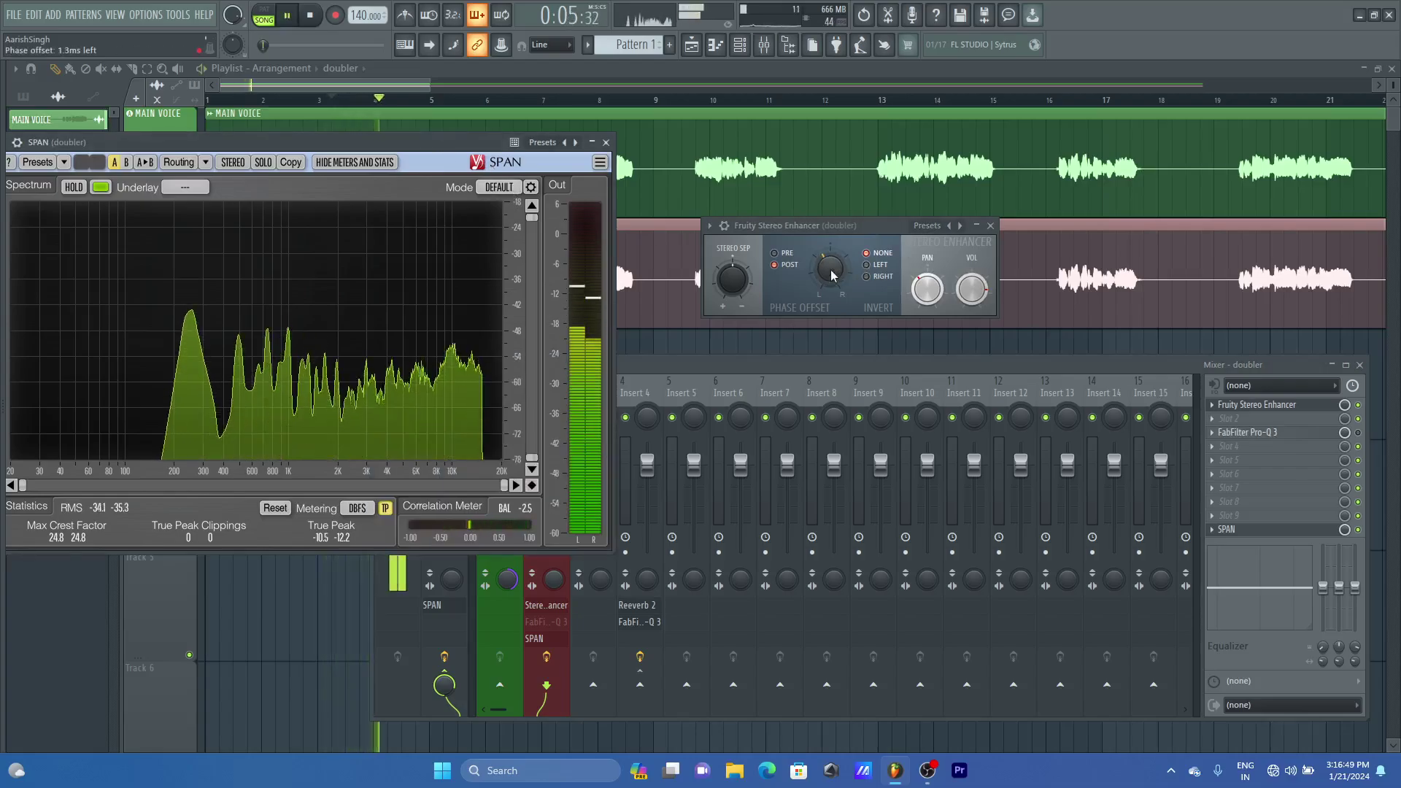
pyautogui.press('space')
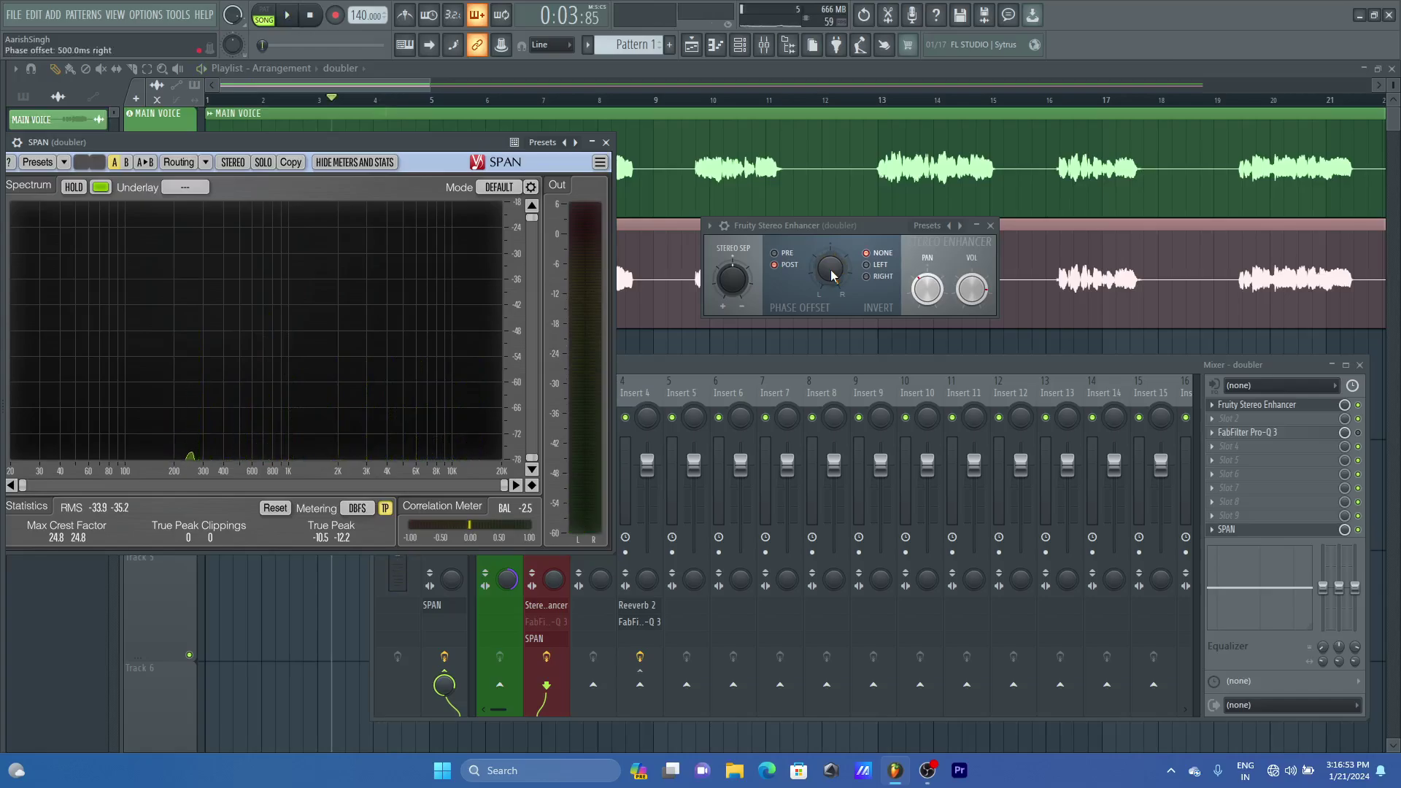
# Reduce the phase offset to 23.9 ms right, 9.8 ms right and closer to centre, replaying the doubler with each setting
pyautogui.scroll(-10, 832, 275)
pyautogui.press('space')
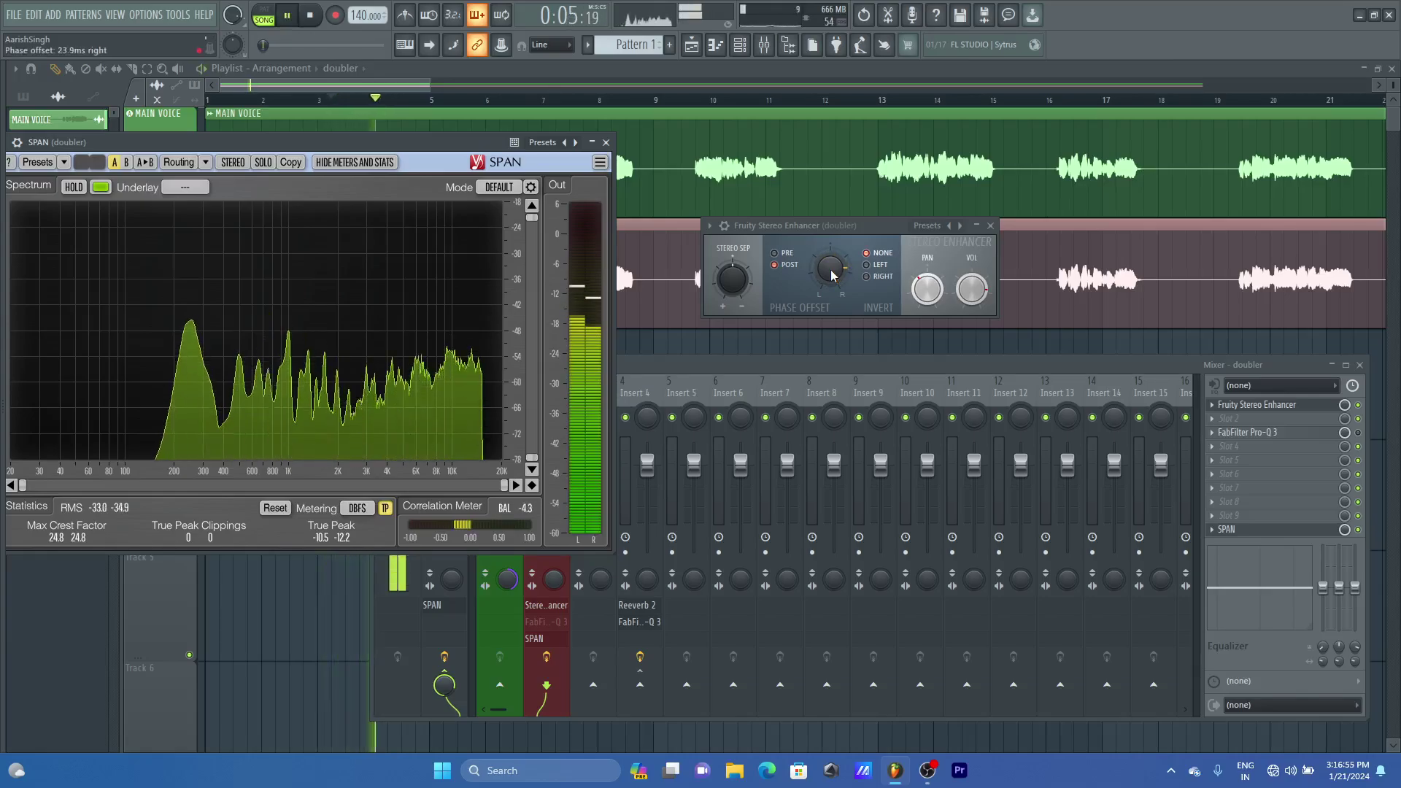
pyautogui.scroll(-3, 832, 275)
pyautogui.press('space')
pyautogui.press('space')
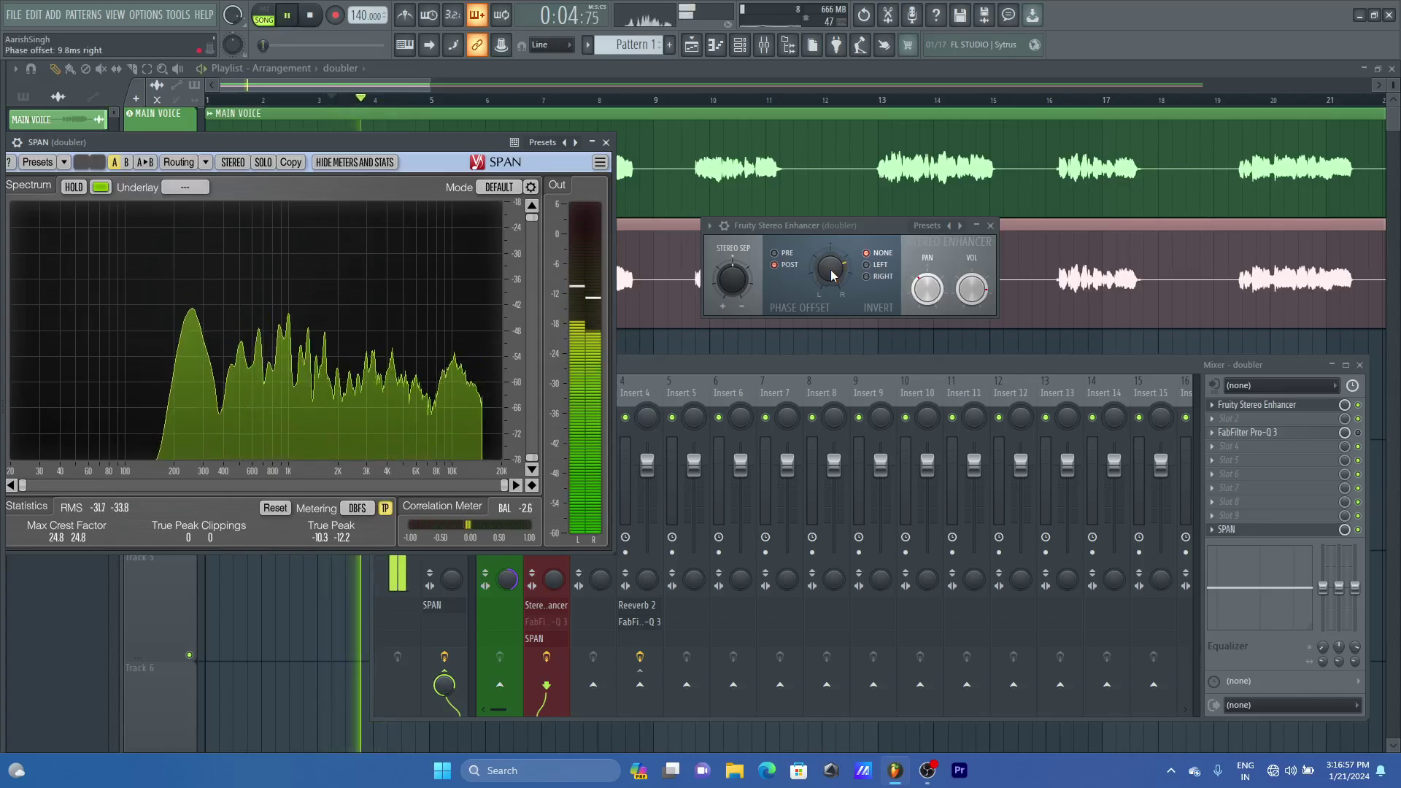
pyautogui.press('space')
pyautogui.press('space')
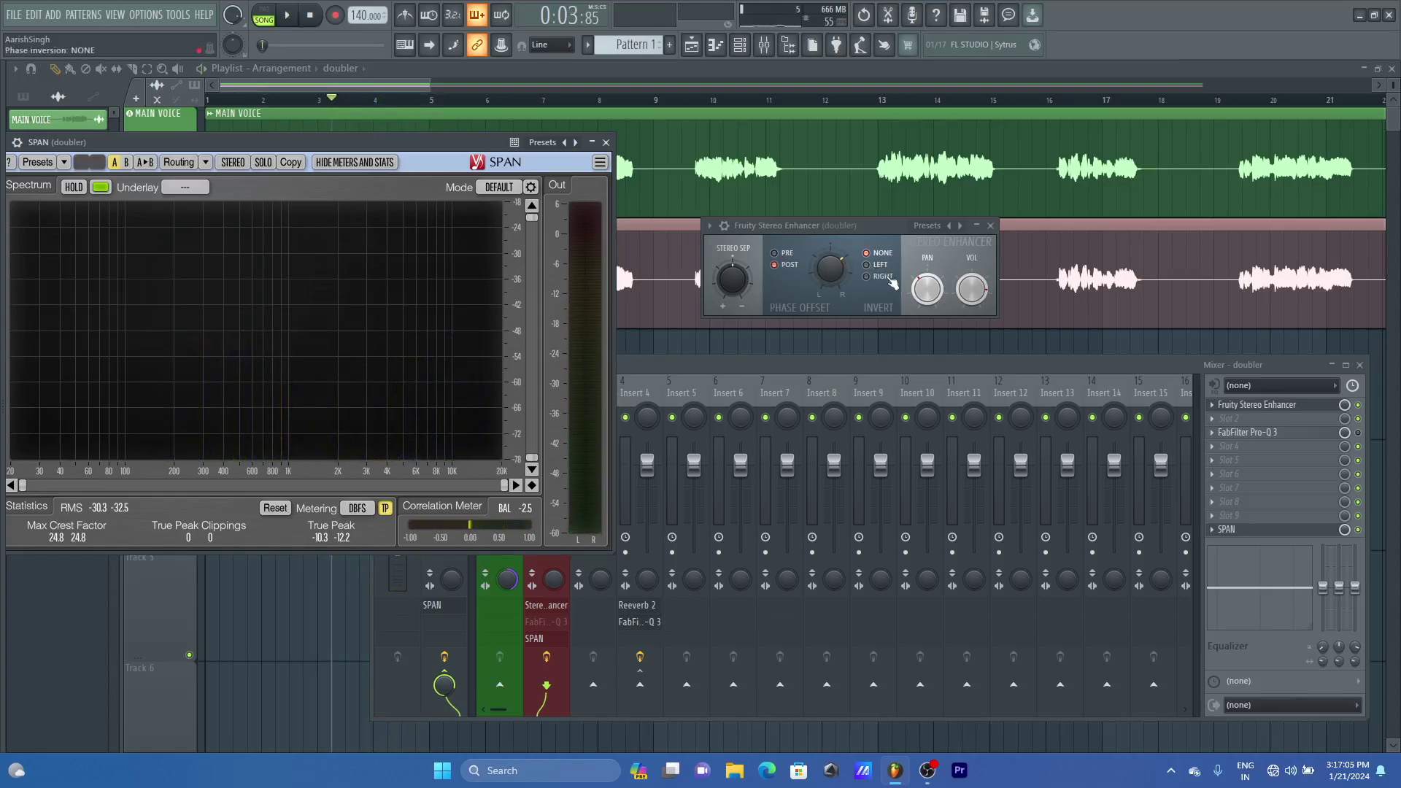
# Reset the Stereo Enhancer's pan and readjust it while playing the doubler to compare the correlation
pyautogui.rightClick(921, 286)
pyautogui.click(943, 290)
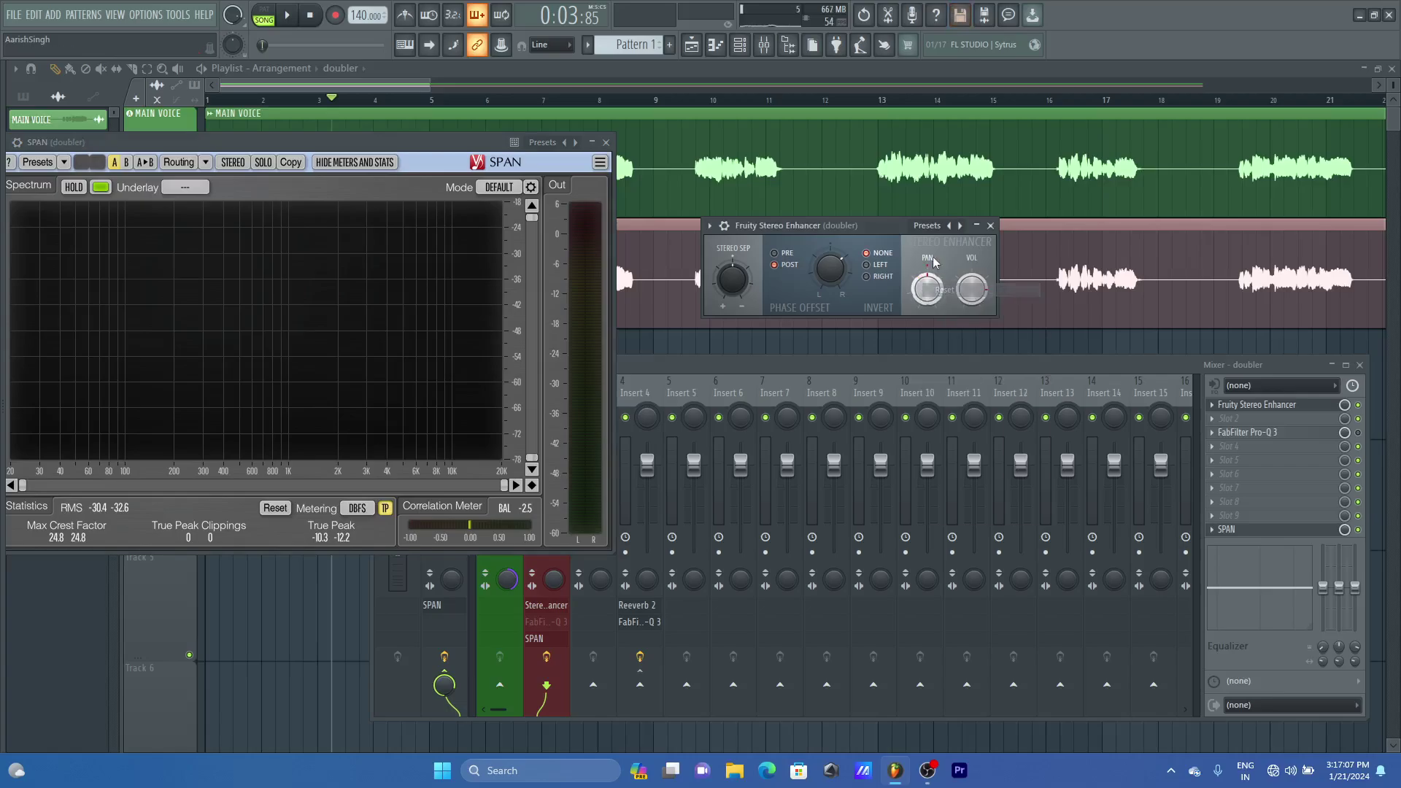
pyautogui.press('space')
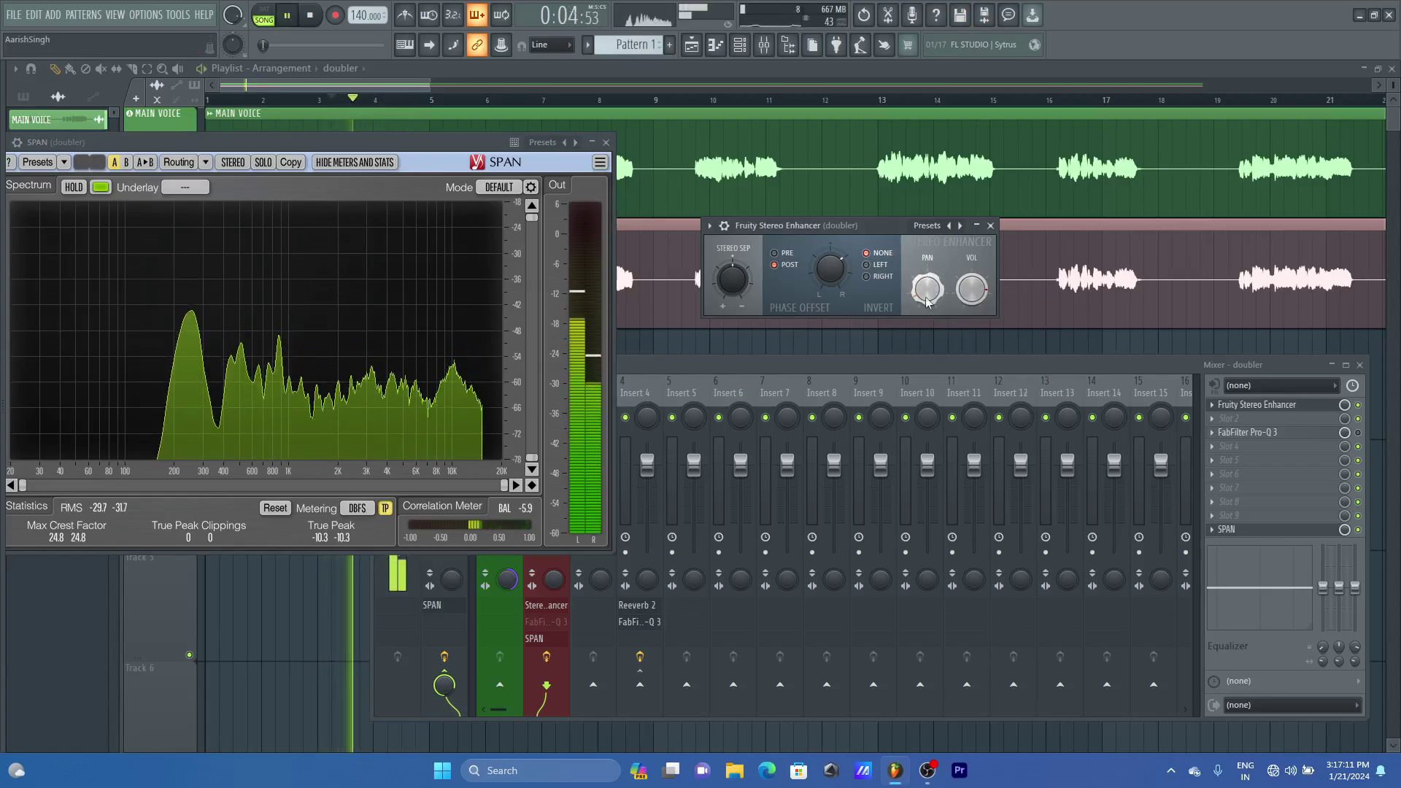
pyautogui.moveTo(927, 288); pyautogui.dragTo(927, 306)
pyautogui.press('space')
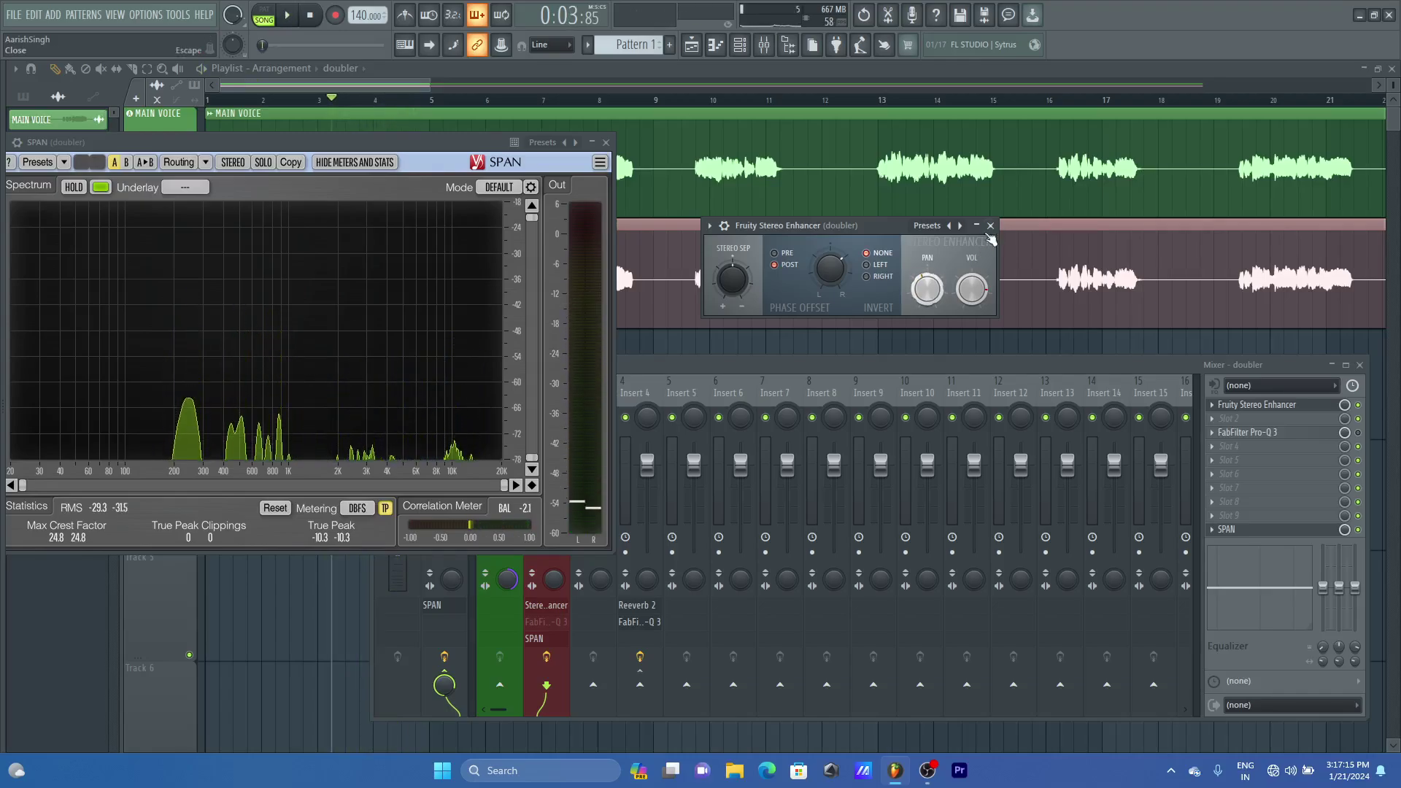
# Close the Stereo Enhancer and load Fruity Chorus into the doubler's second effect slot
pyautogui.press('Escape')
pyautogui.click(1295, 436)
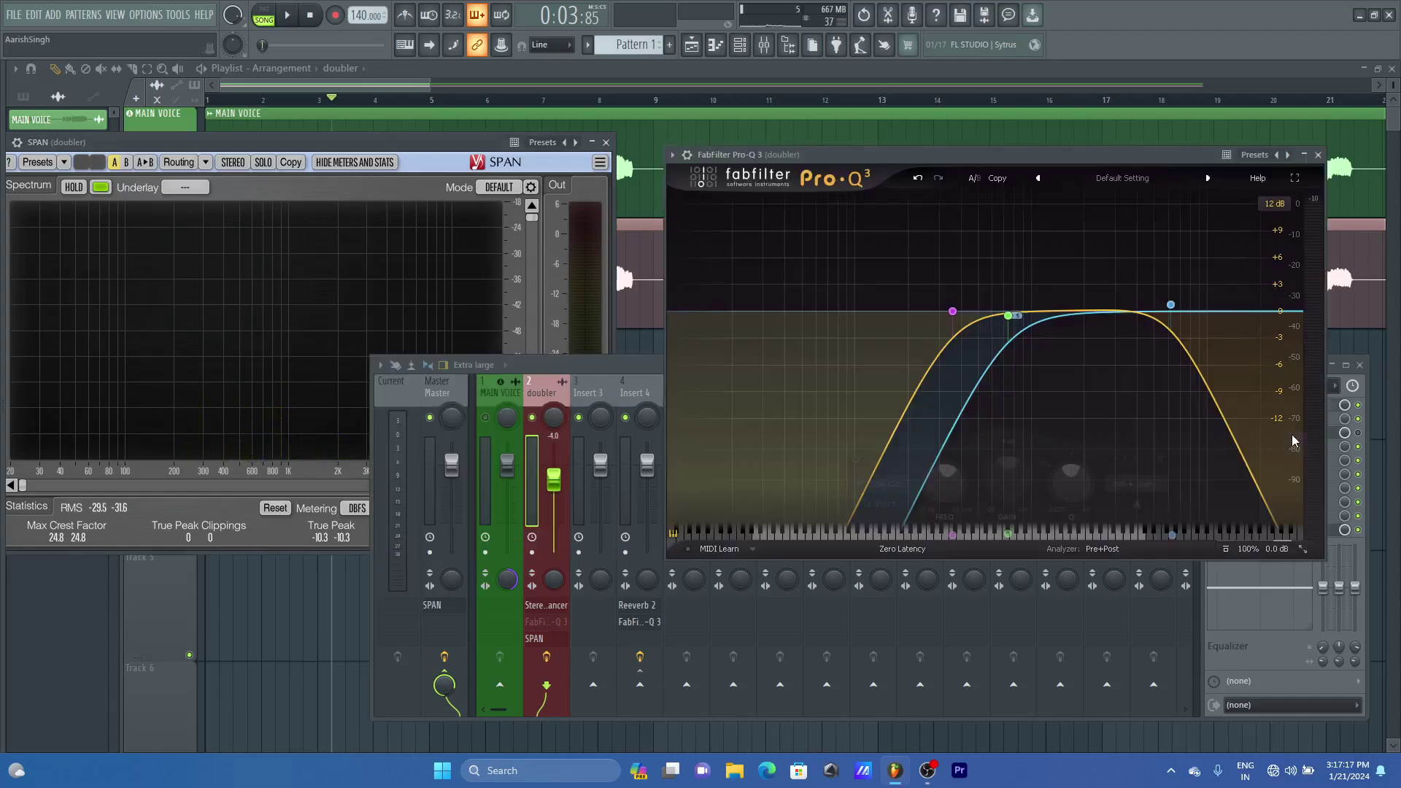
pyautogui.click(1319, 155)
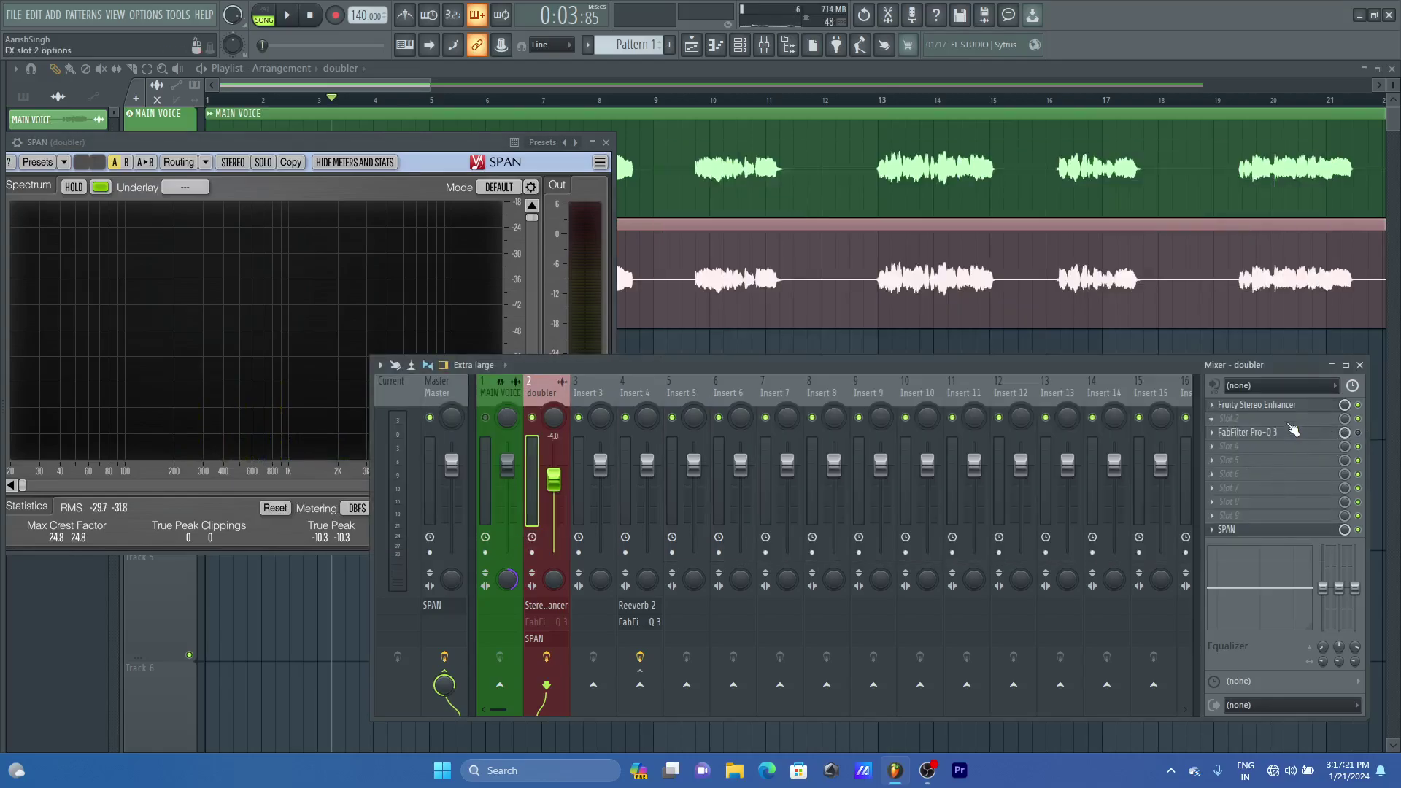
pyautogui.click(1281, 421)
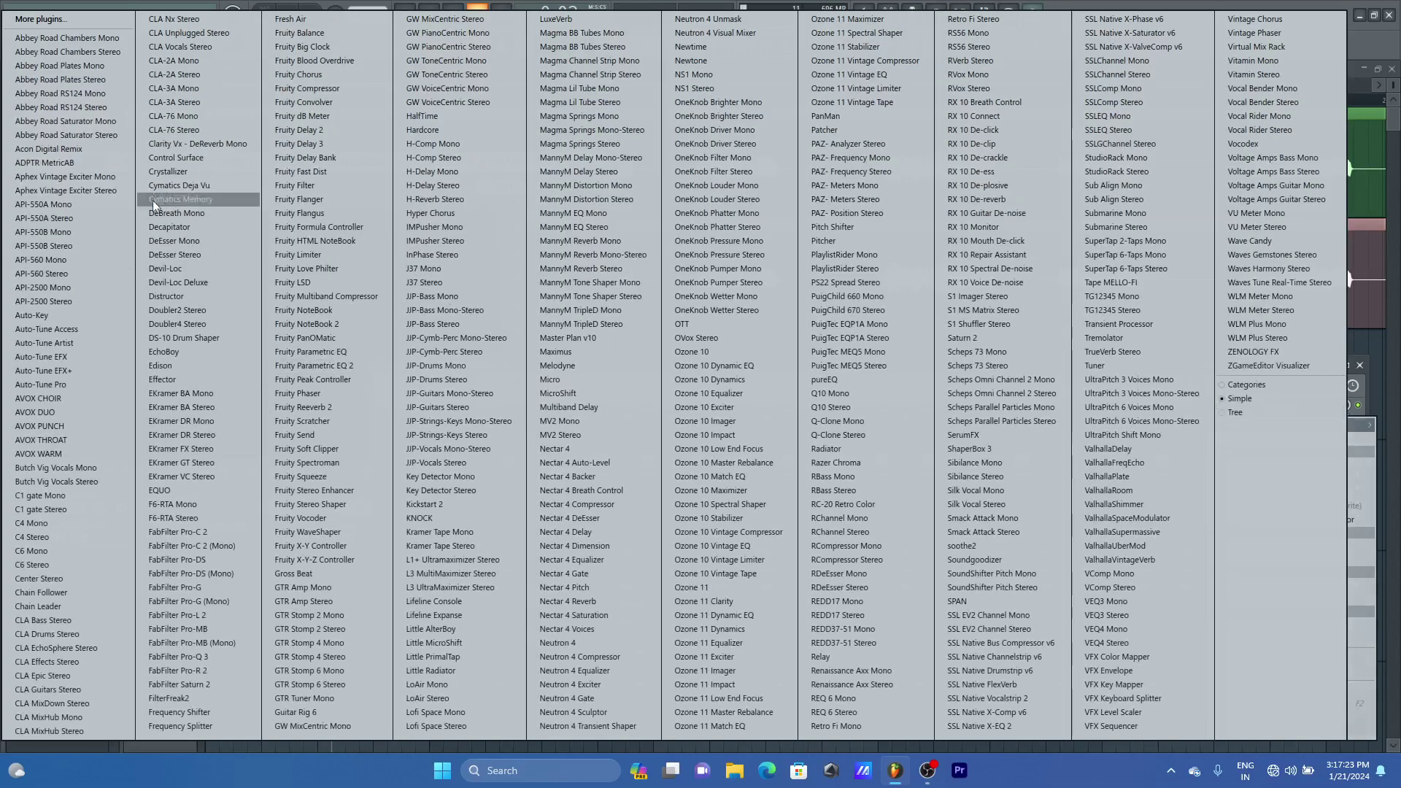
pyautogui.click(325, 74)
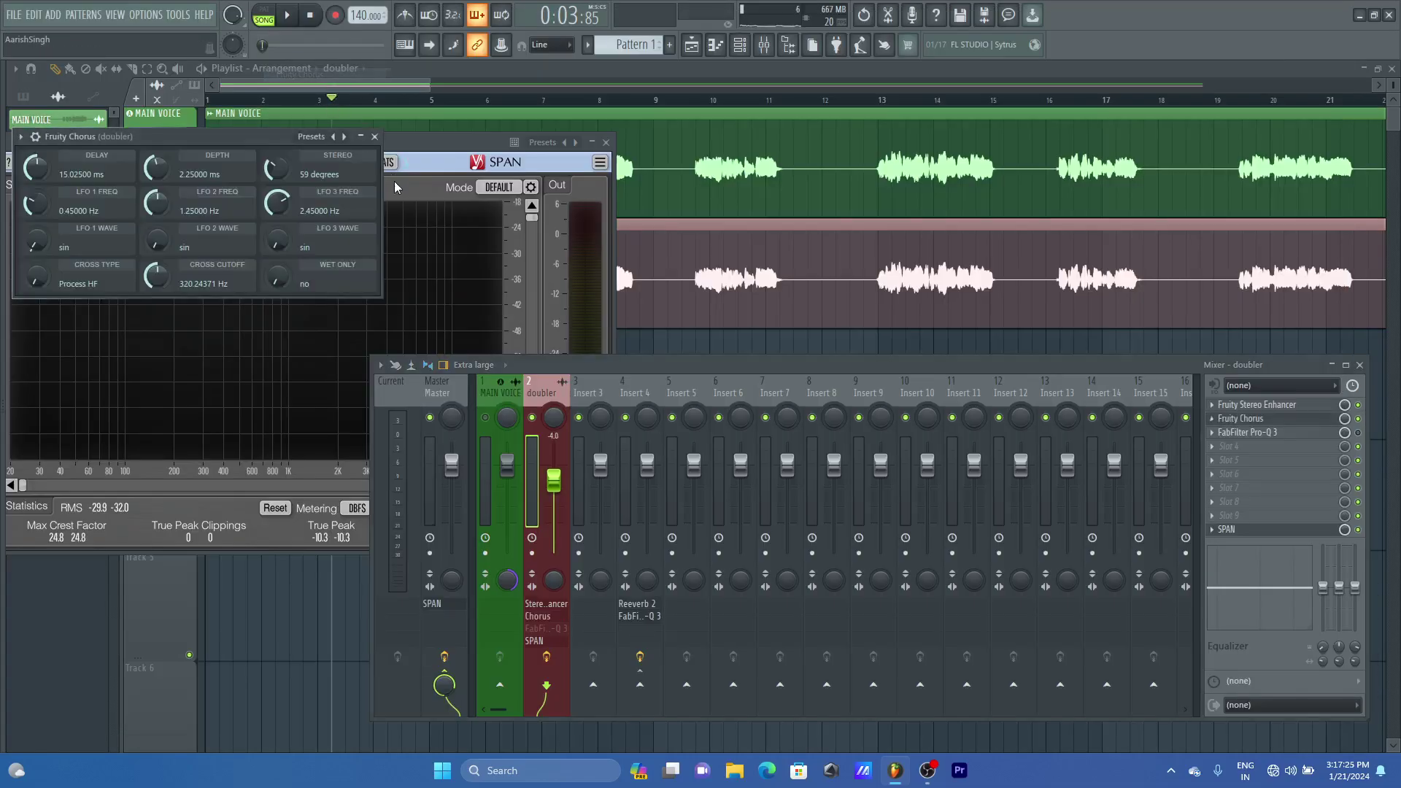
# Play the doubler through Fruity Chorus with SPAN open and set the chorus's Wet only option to yes
pyautogui.click(427, 151)
pyautogui.press('space')
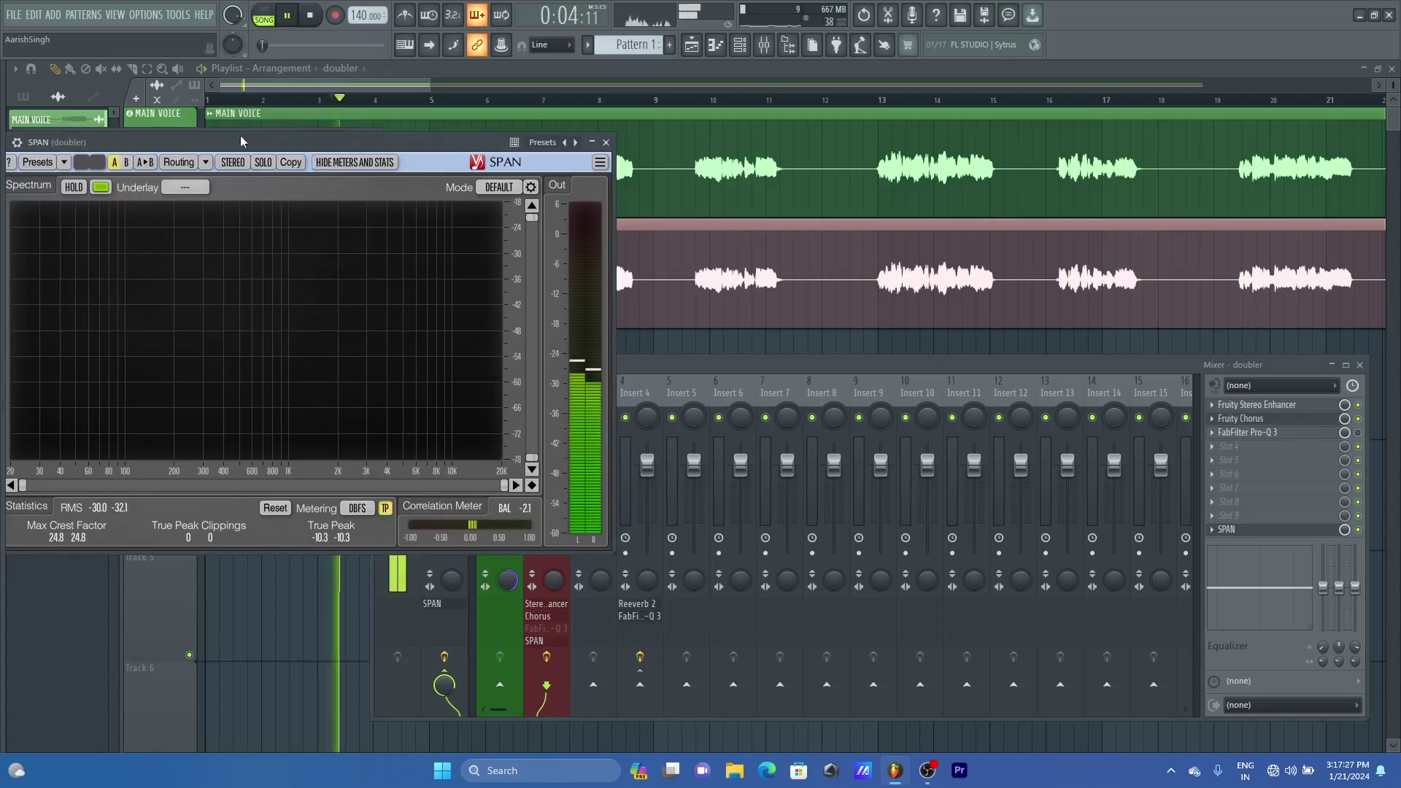
pyautogui.click(250, 130)
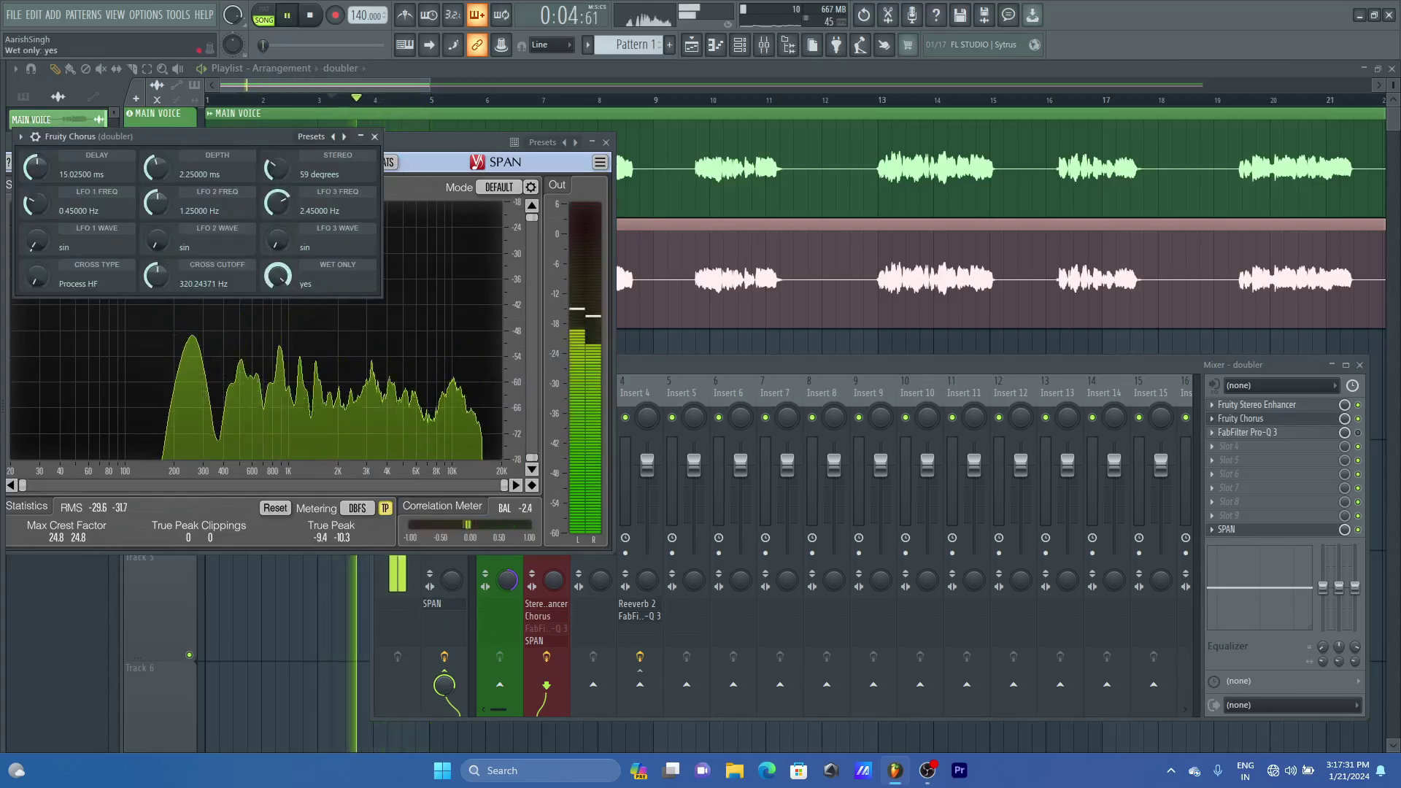
pyautogui.press('space')
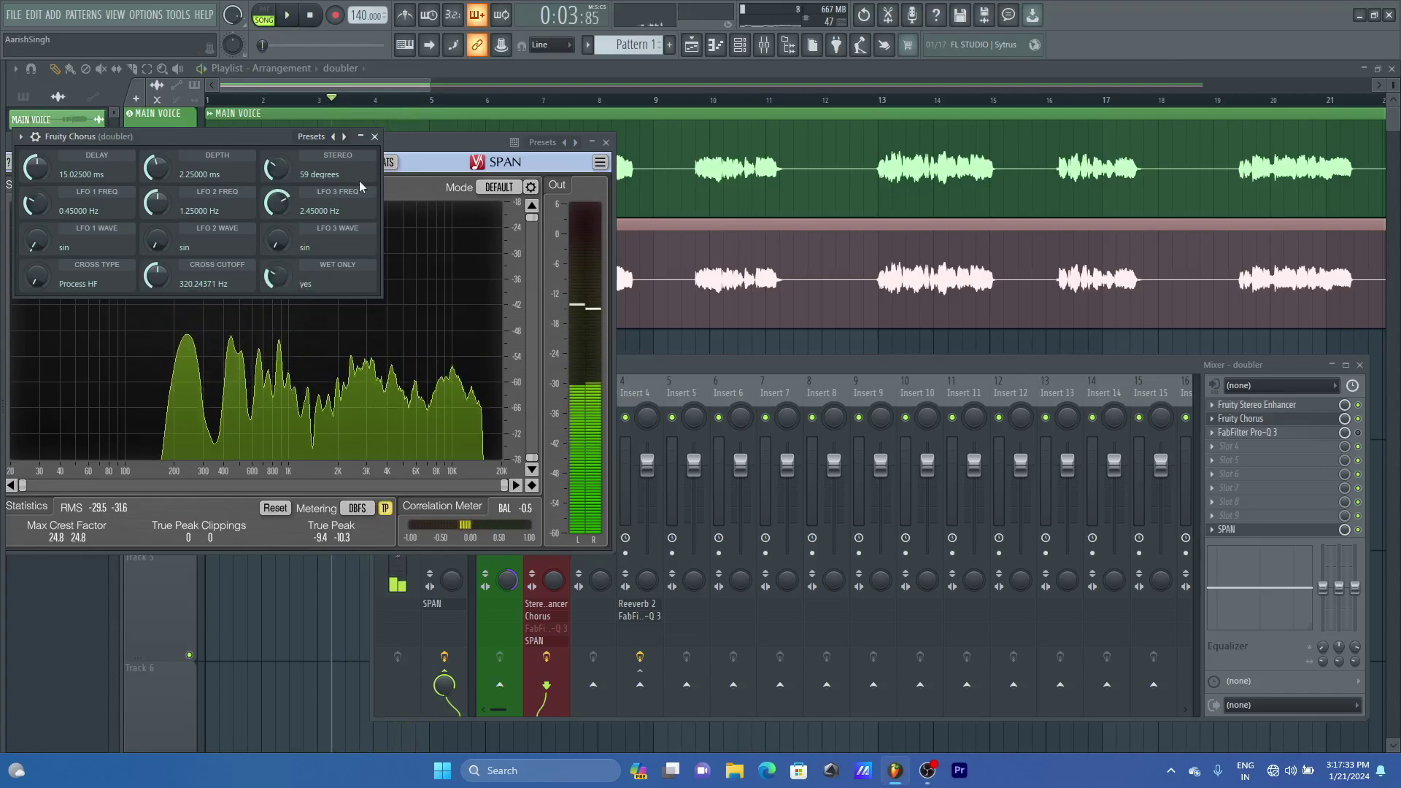
# Close Fruity Chorus and replay the doubler to check SPAN's correlation meter
pyautogui.click(374, 136)
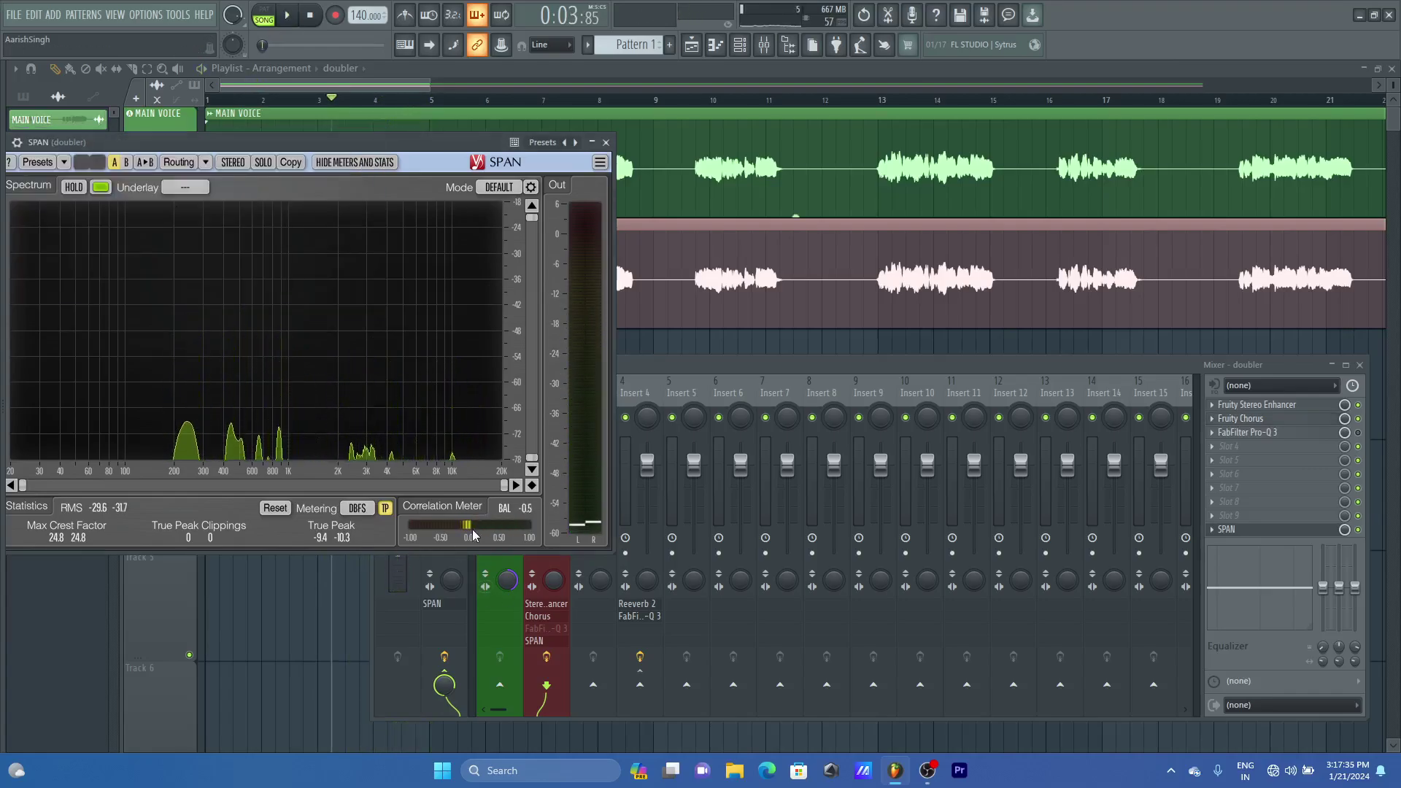
pyautogui.press('space')
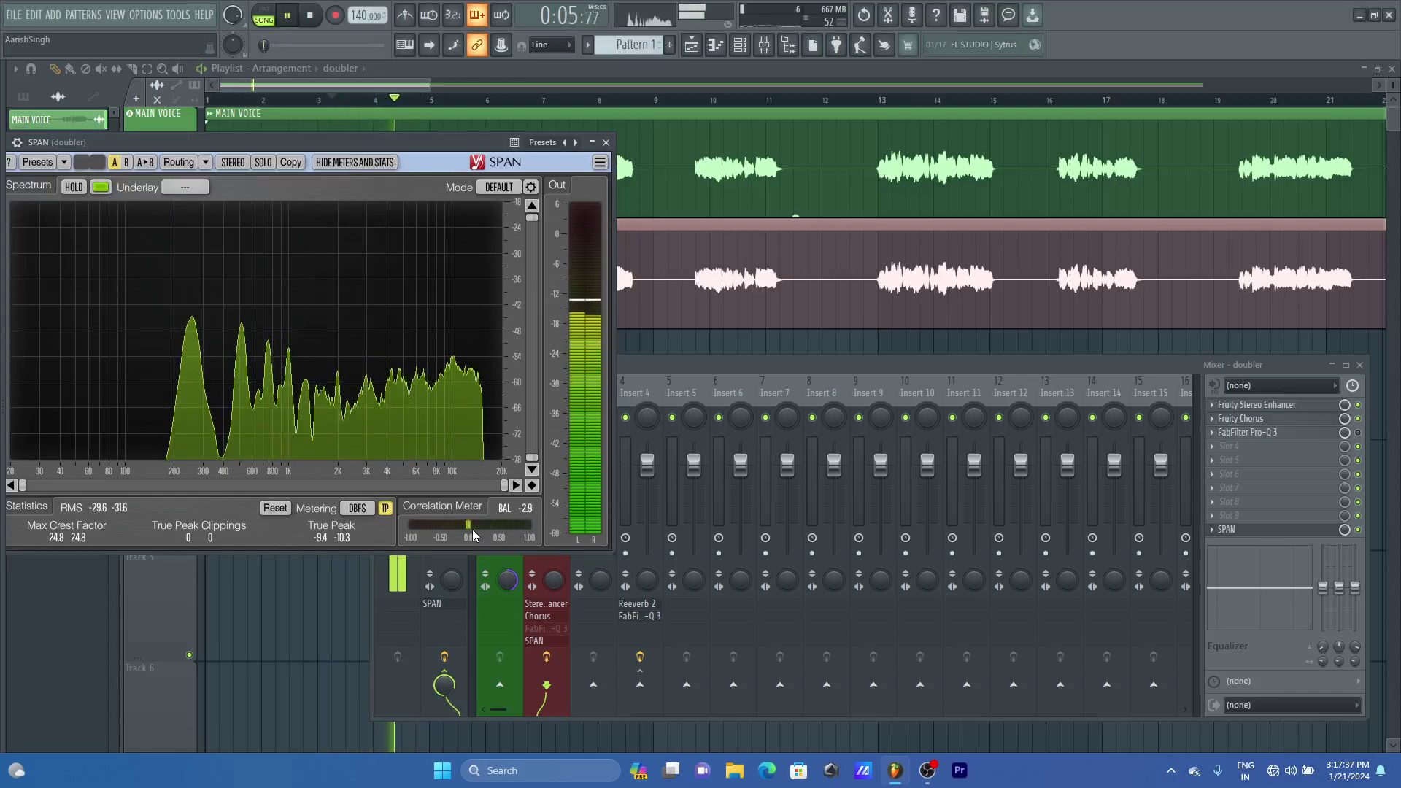
pyautogui.press('space')
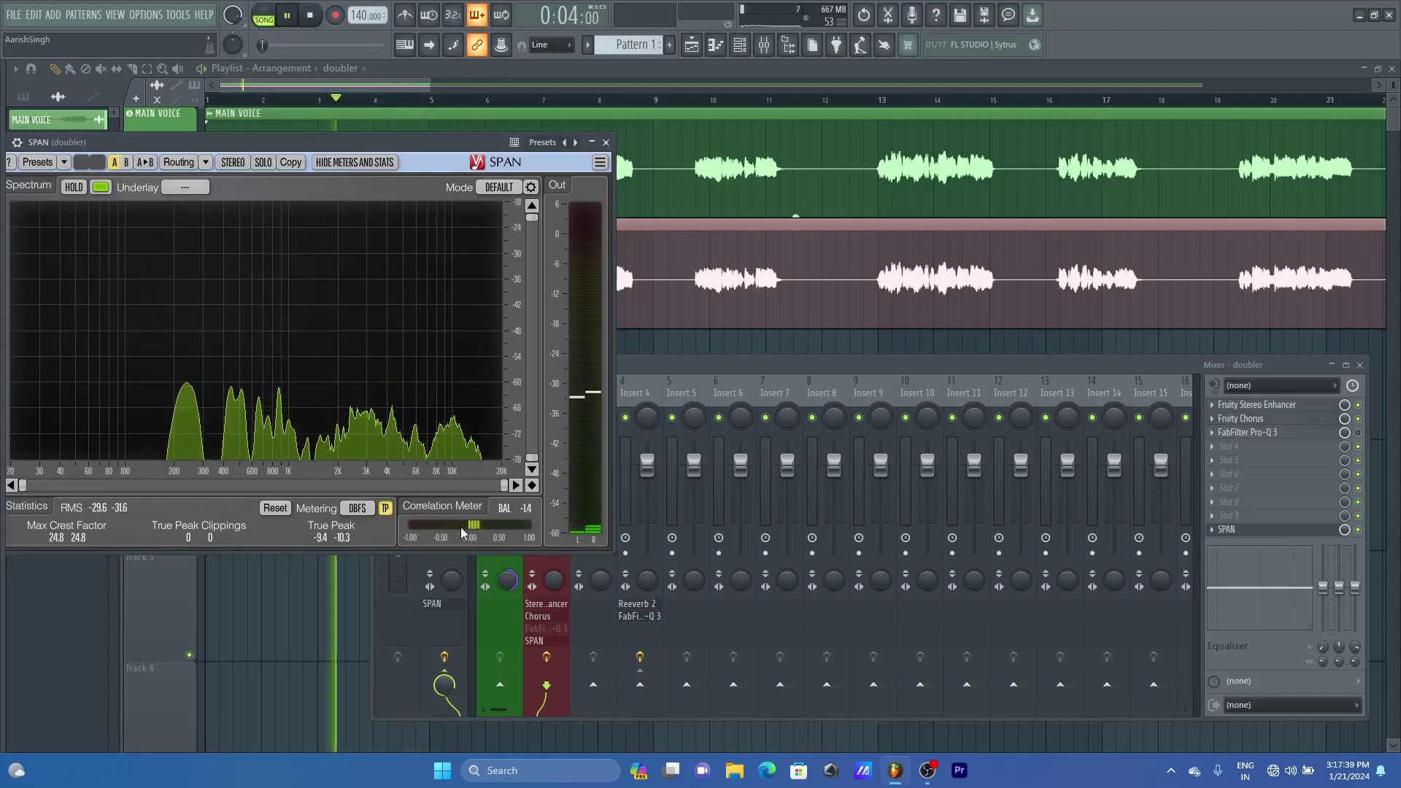
# Re-enable the doubler's FabFilter Pro-Q 3, move its high cut to about 6967 Hz and add a Side bell at about 37 Hz
pyautogui.click(1337, 438)
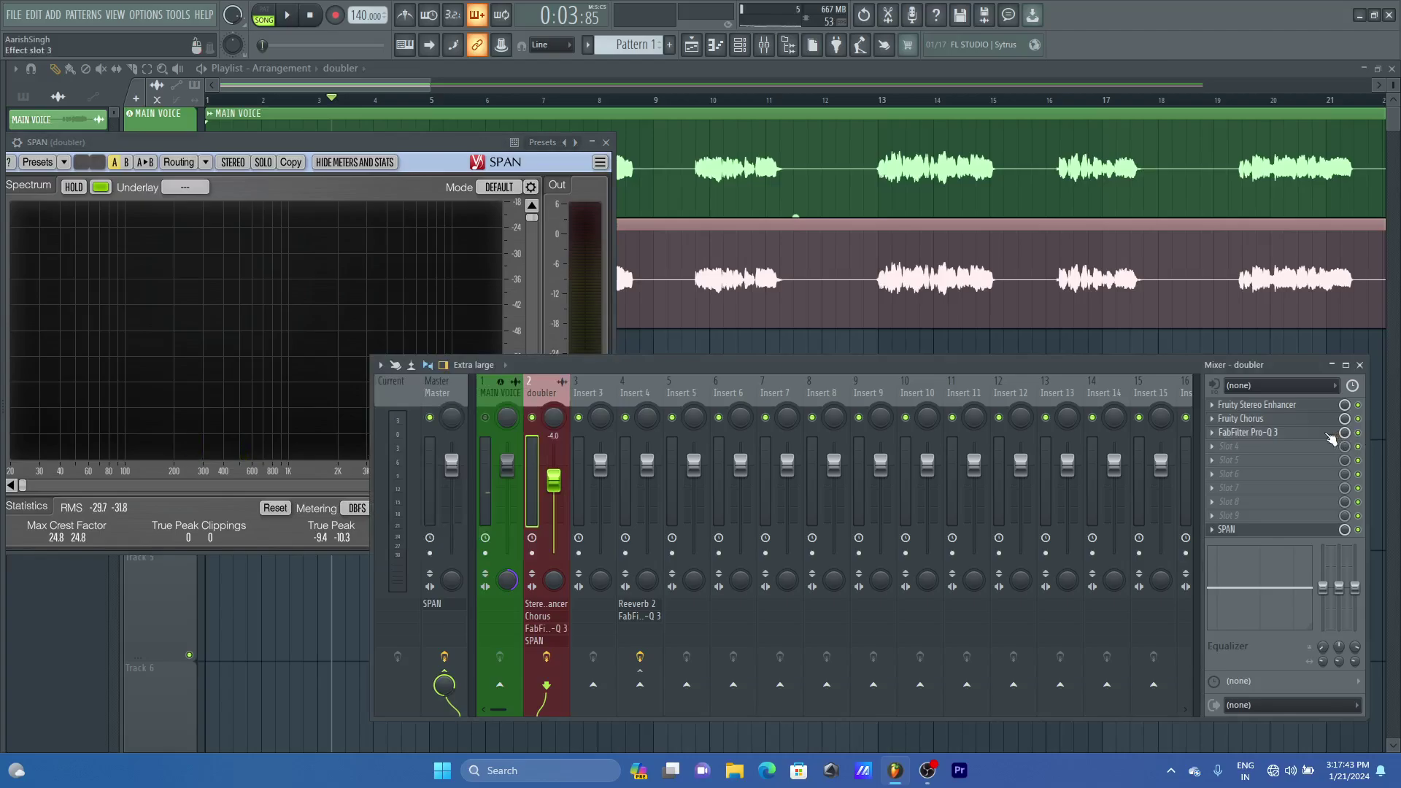
pyautogui.click(1331, 434)
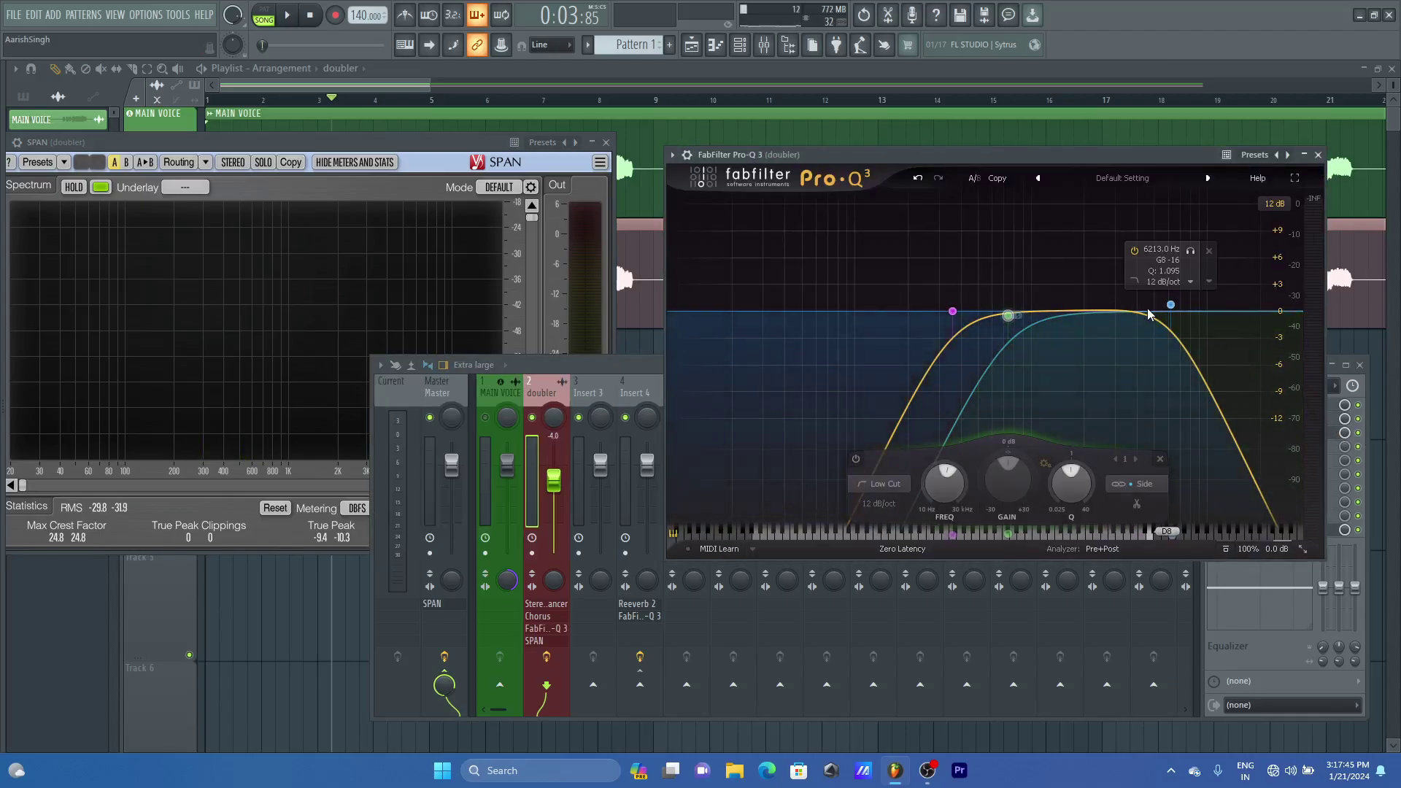
pyautogui.moveTo(1171, 306); pyautogui.dragTo(1179, 304)
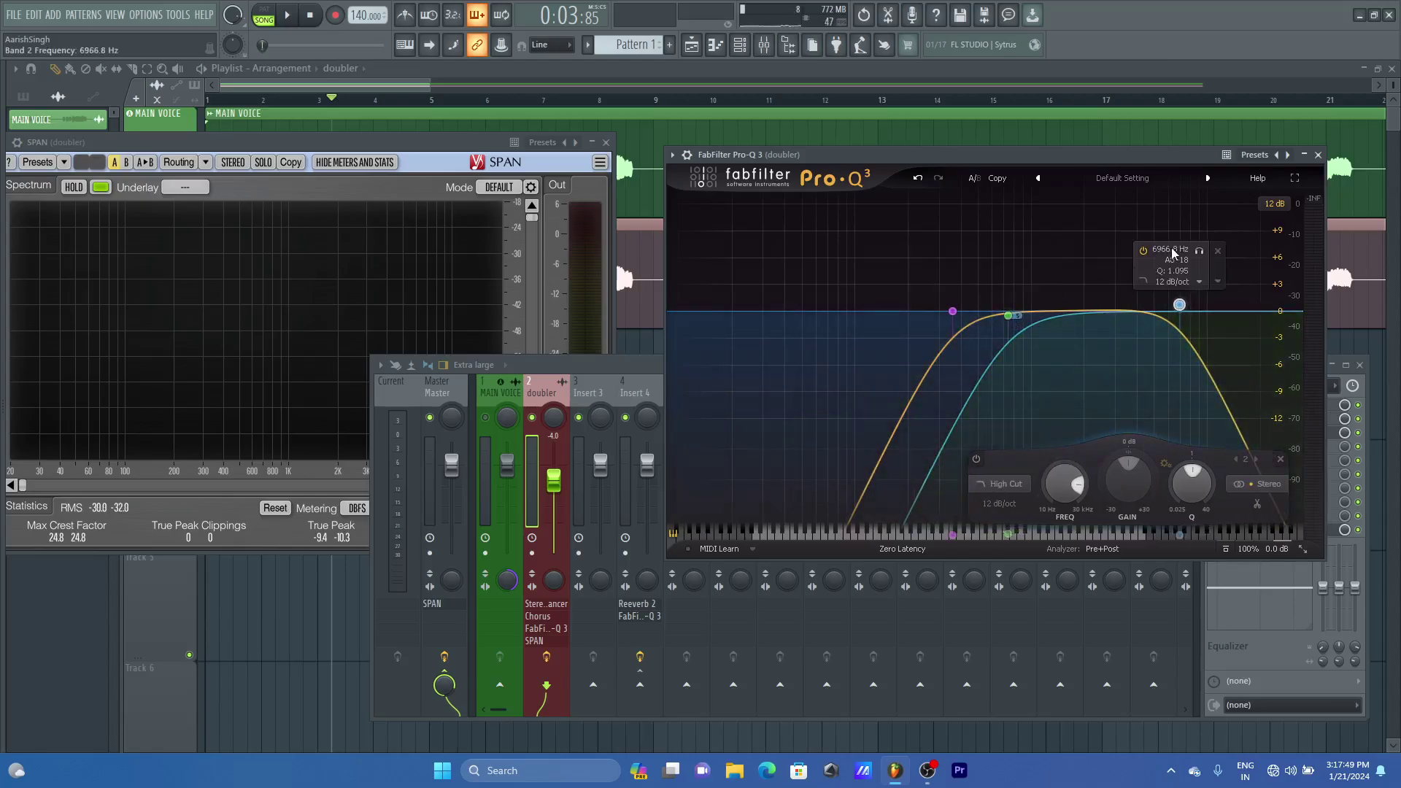
pyautogui.click(452, 143)
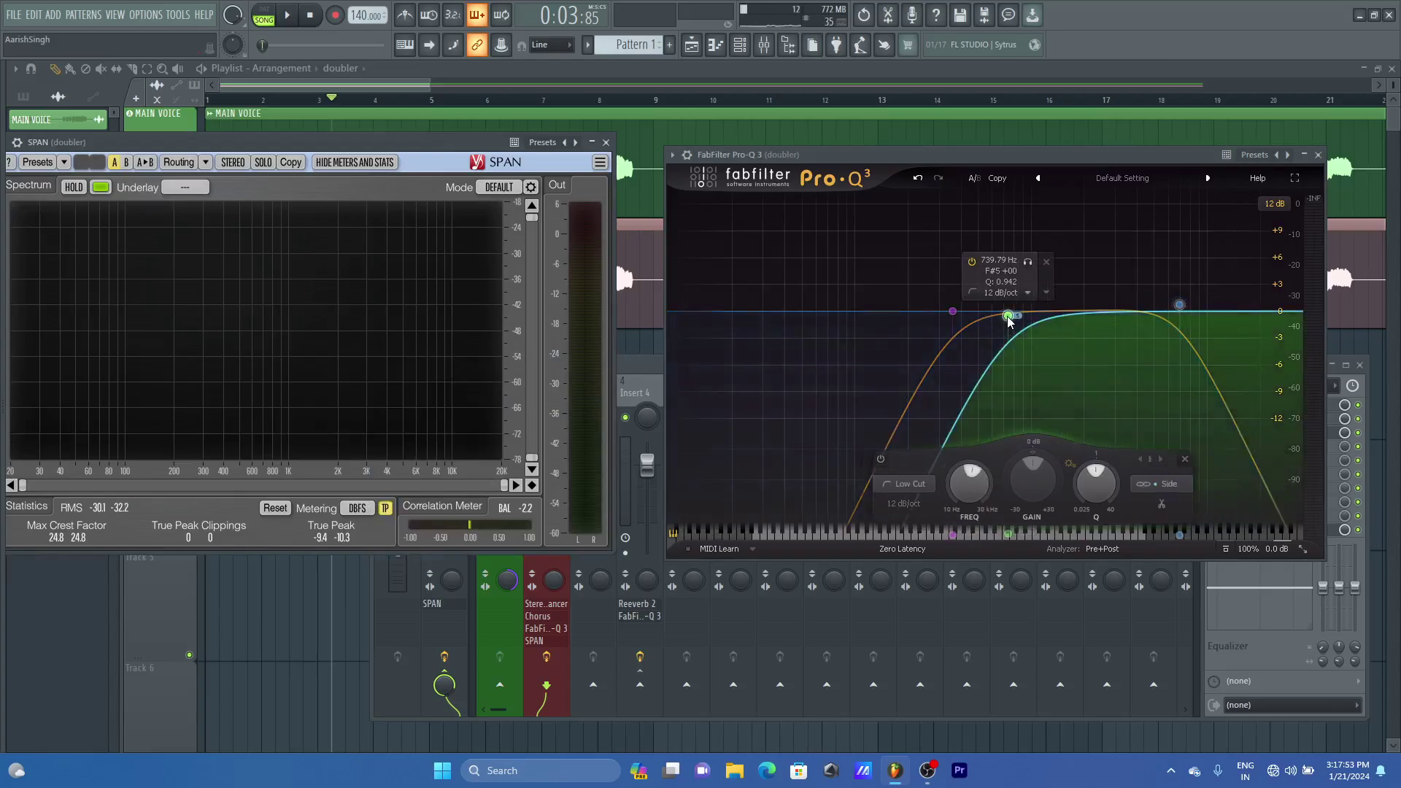
pyautogui.click(779, 307)
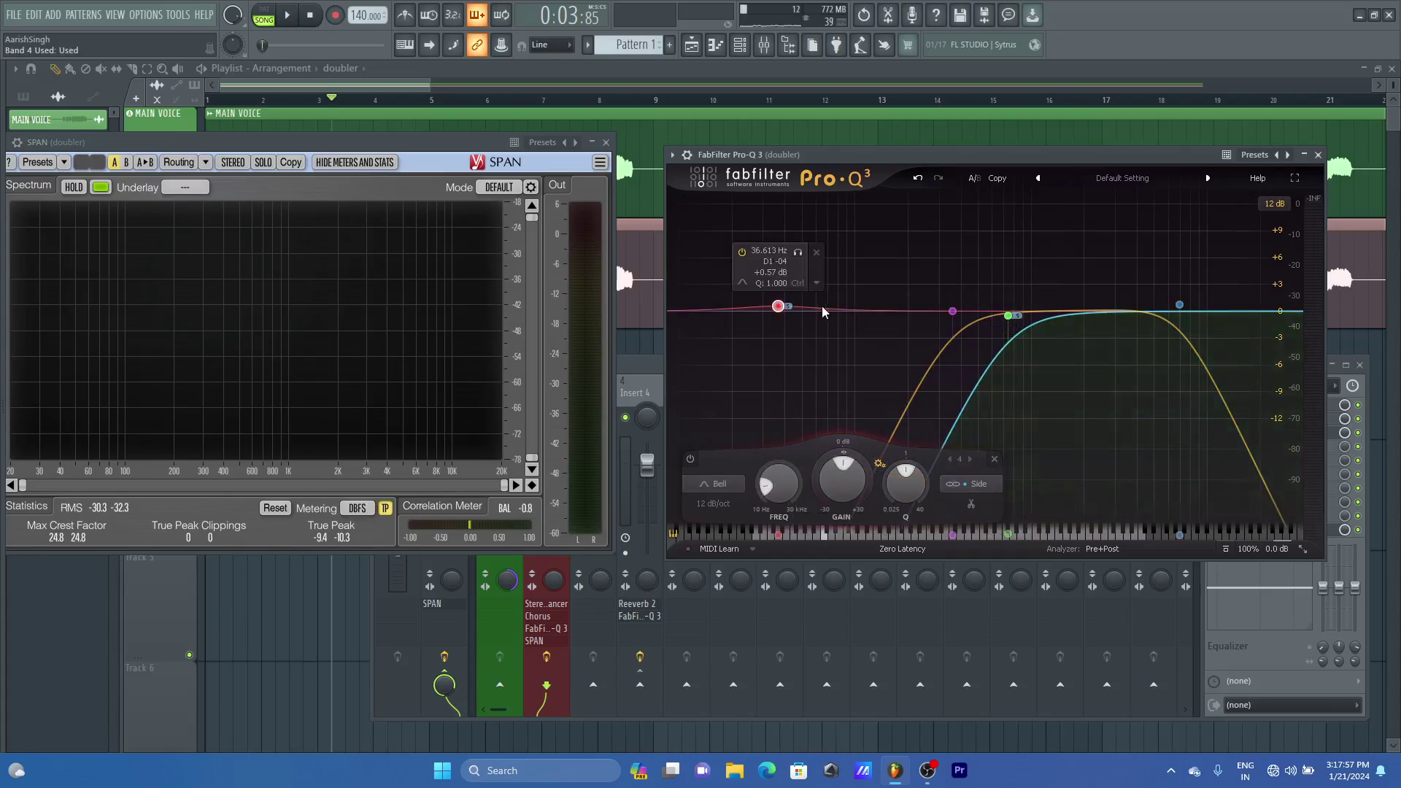
pyautogui.click(1318, 155)
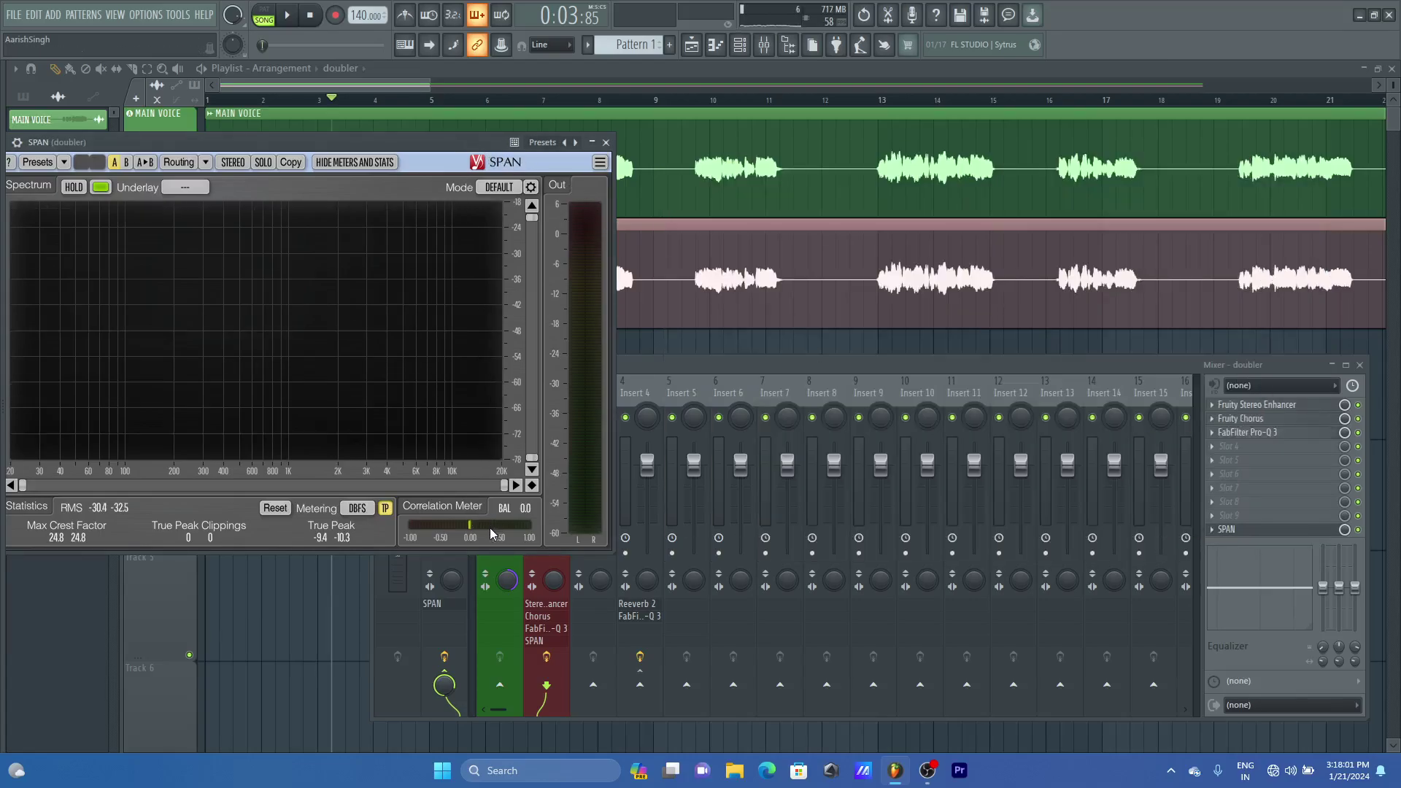
# Set Fruity Chorus's Wet only option to no during playback and replay the doubler to compare the correlation in SPAN
pyautogui.press('space')
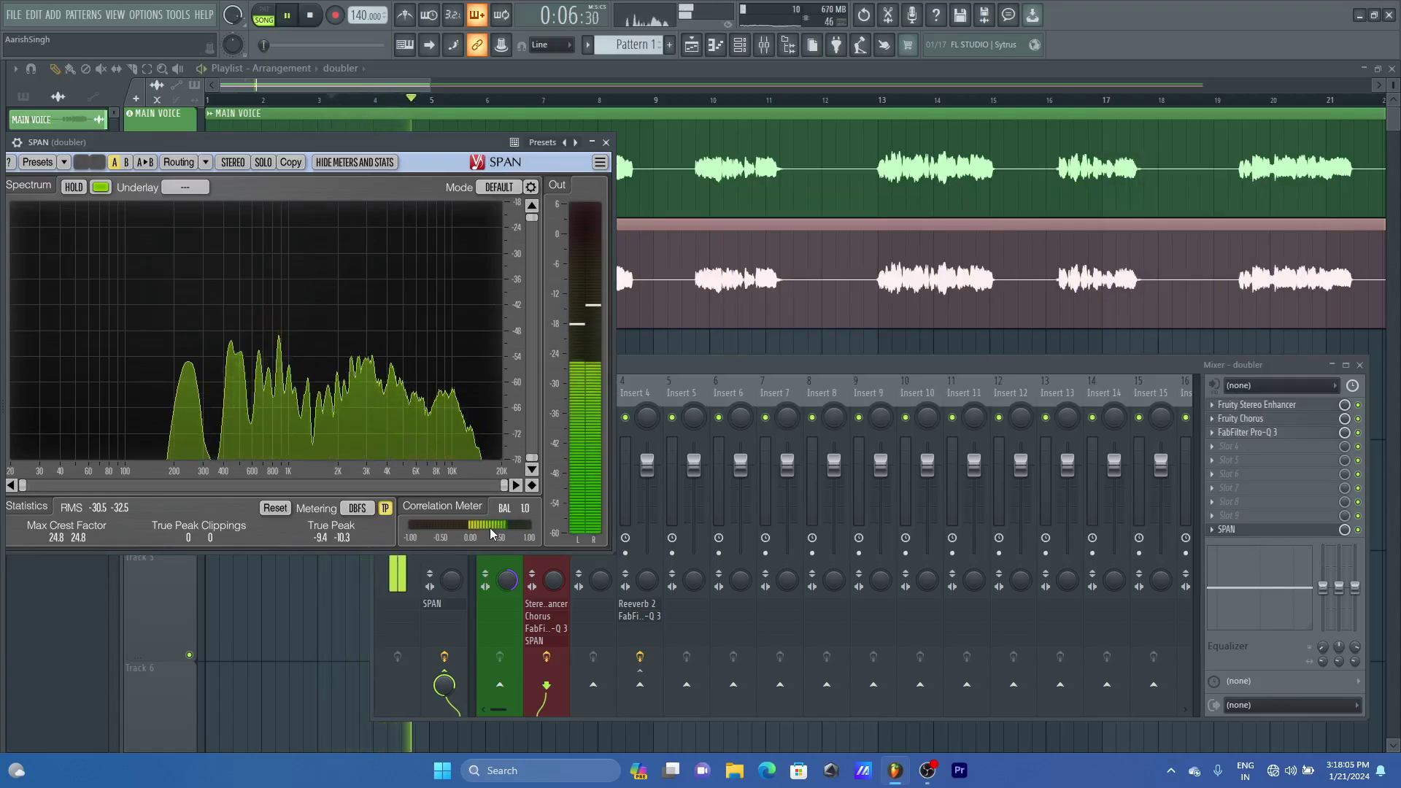
pyautogui.click(1255, 418)
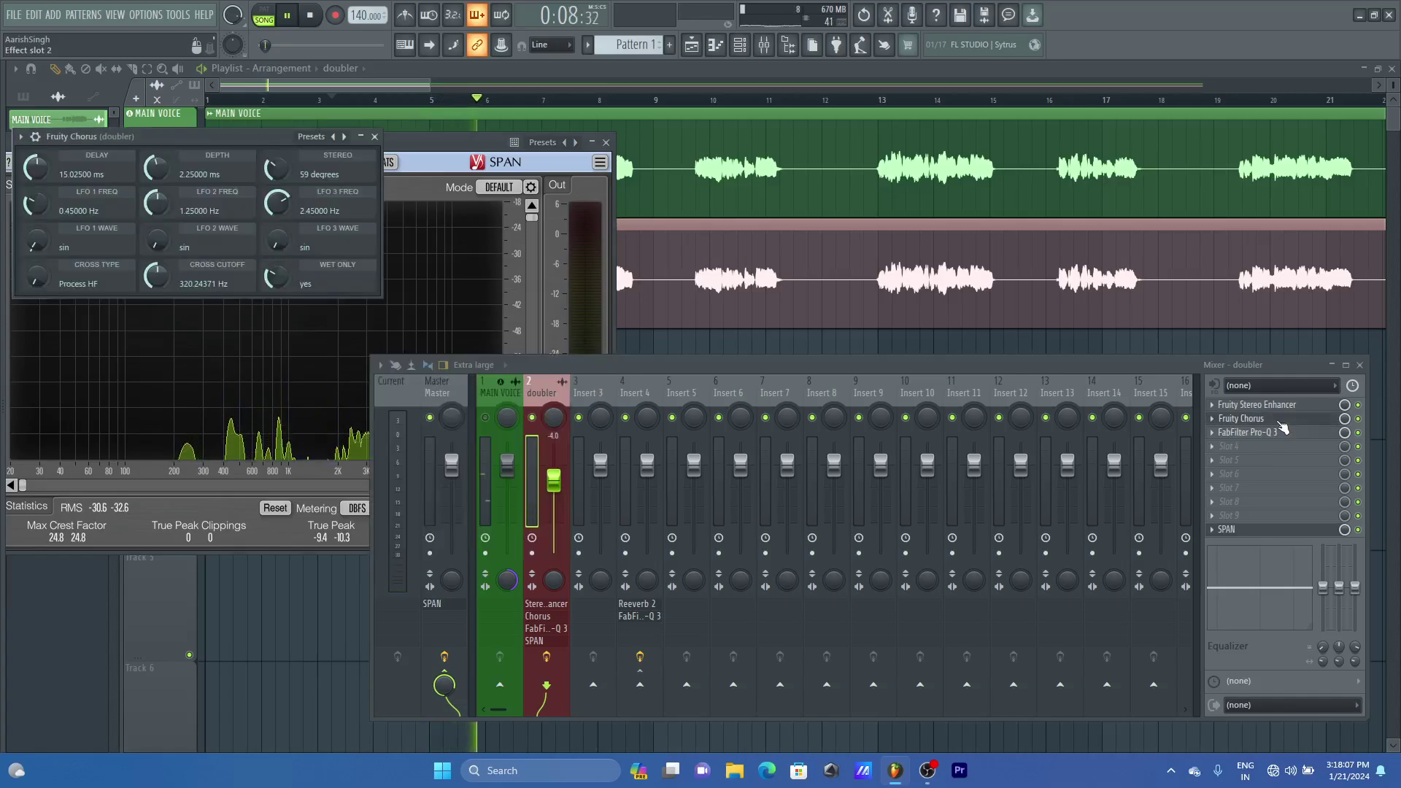
pyautogui.moveTo(275, 275); pyautogui.dragTo(275, 286)
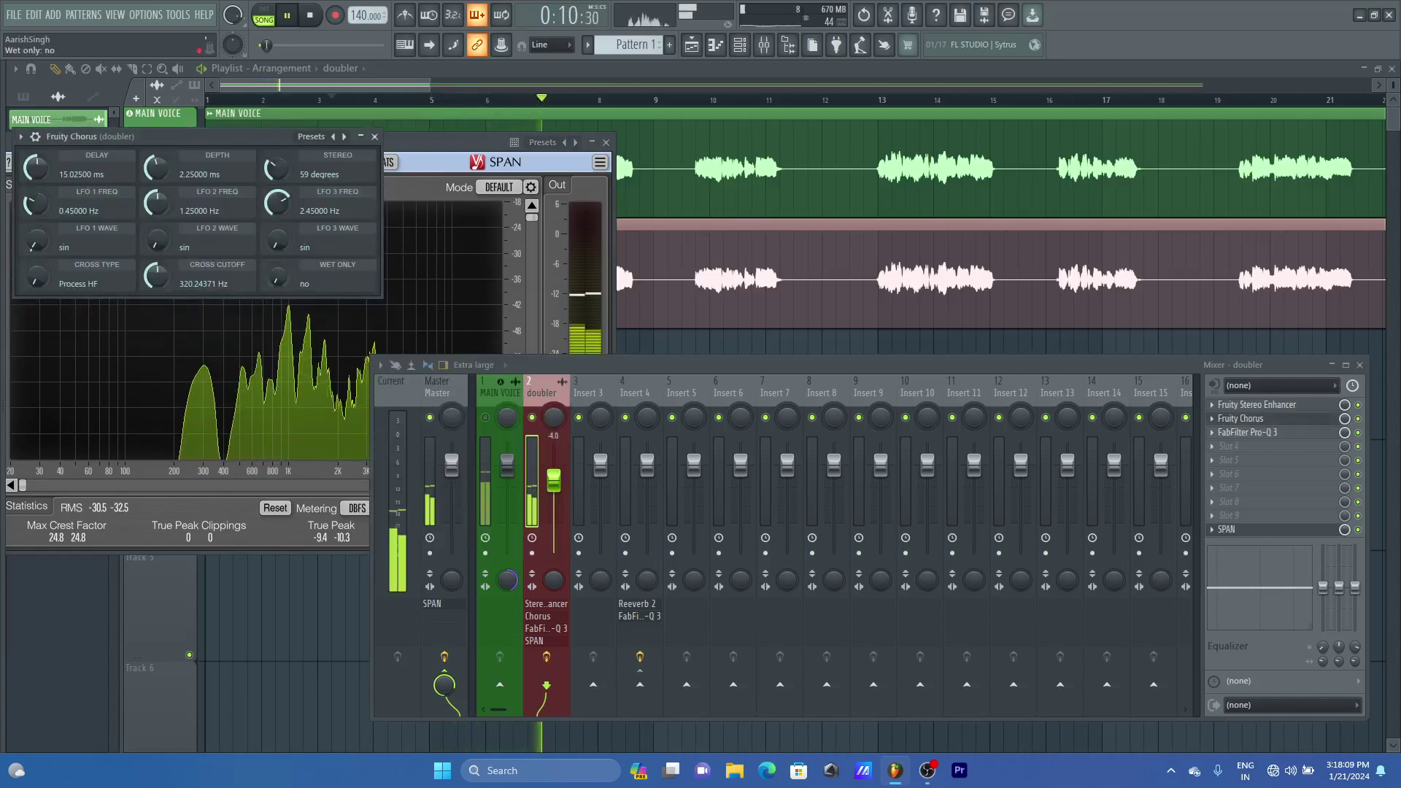
pyautogui.click(375, 137)
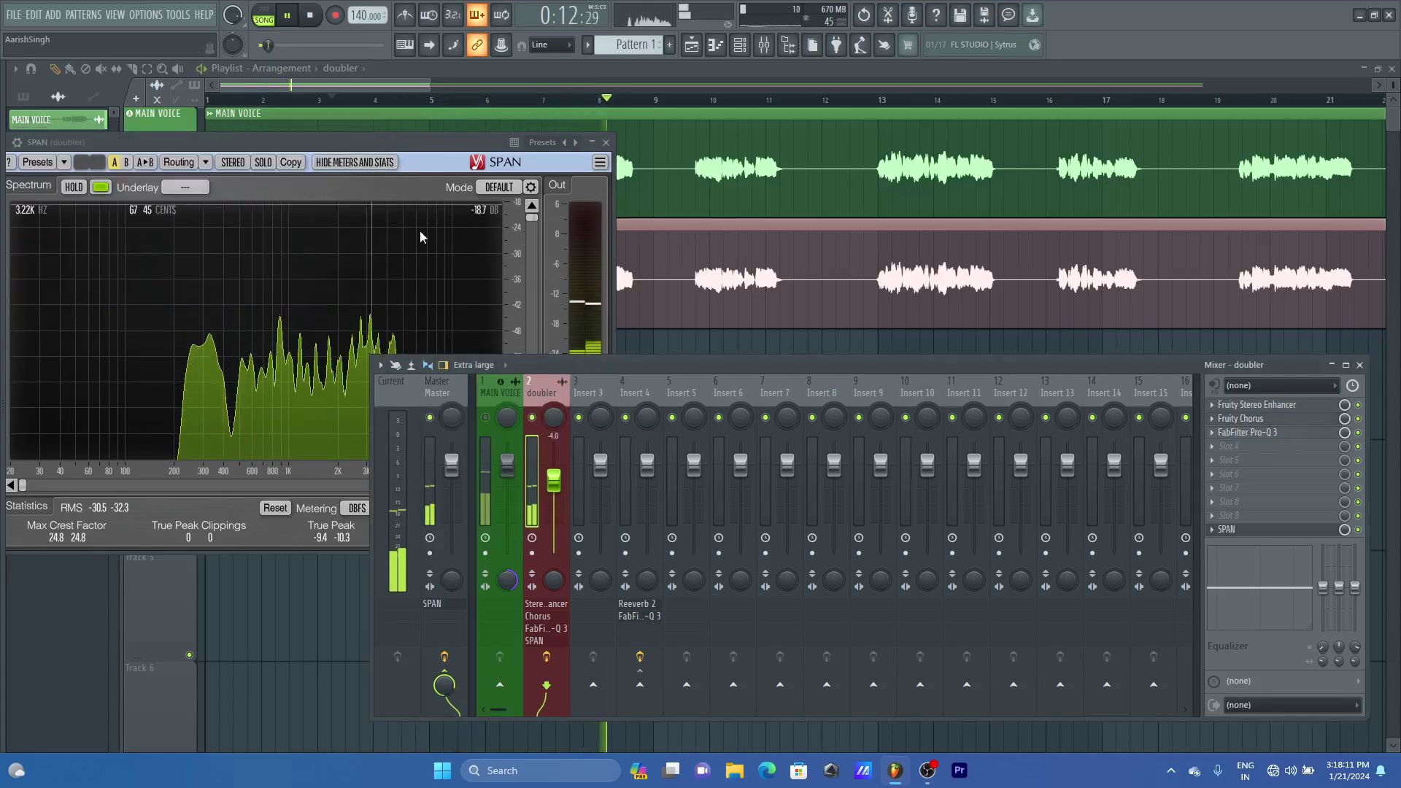
pyautogui.click(413, 182)
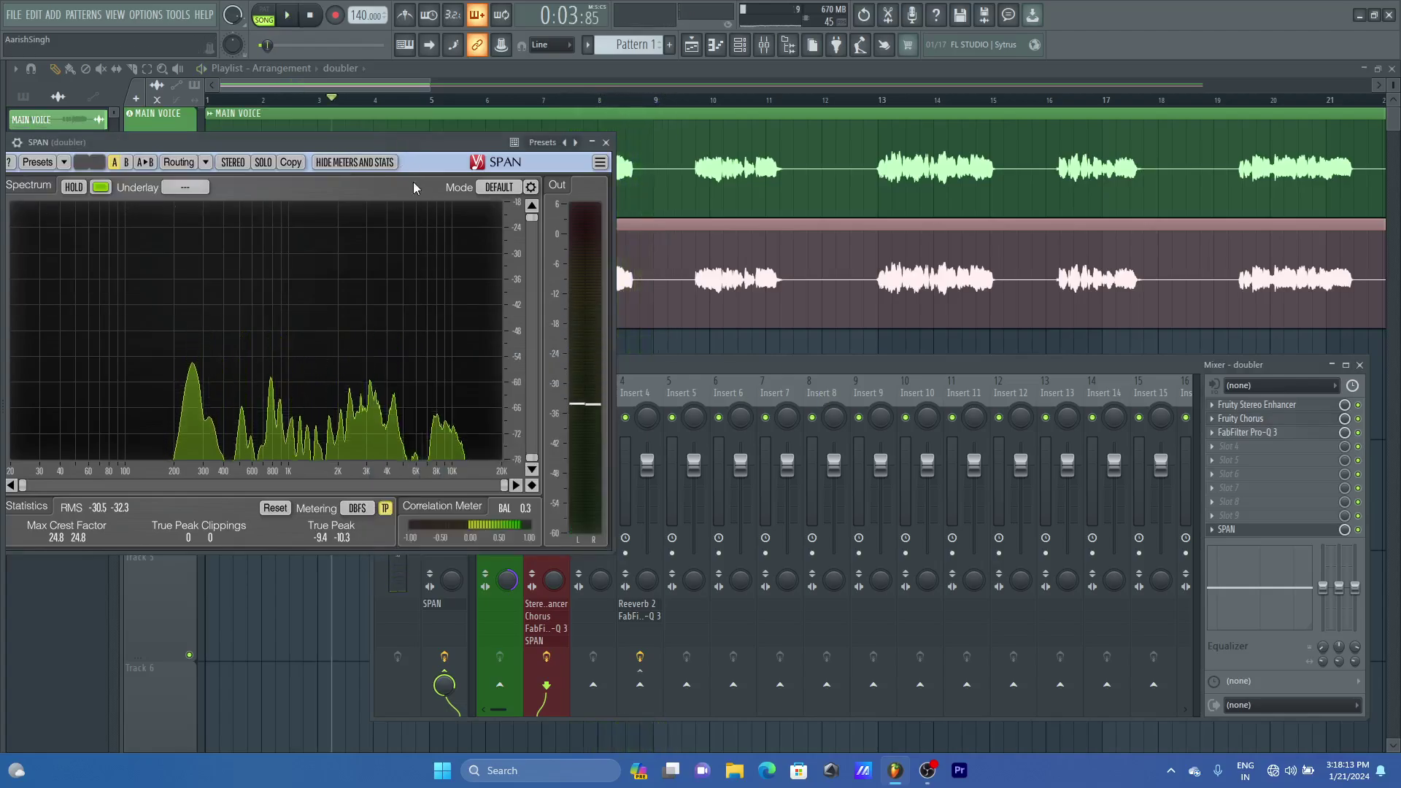
pyautogui.press('space')
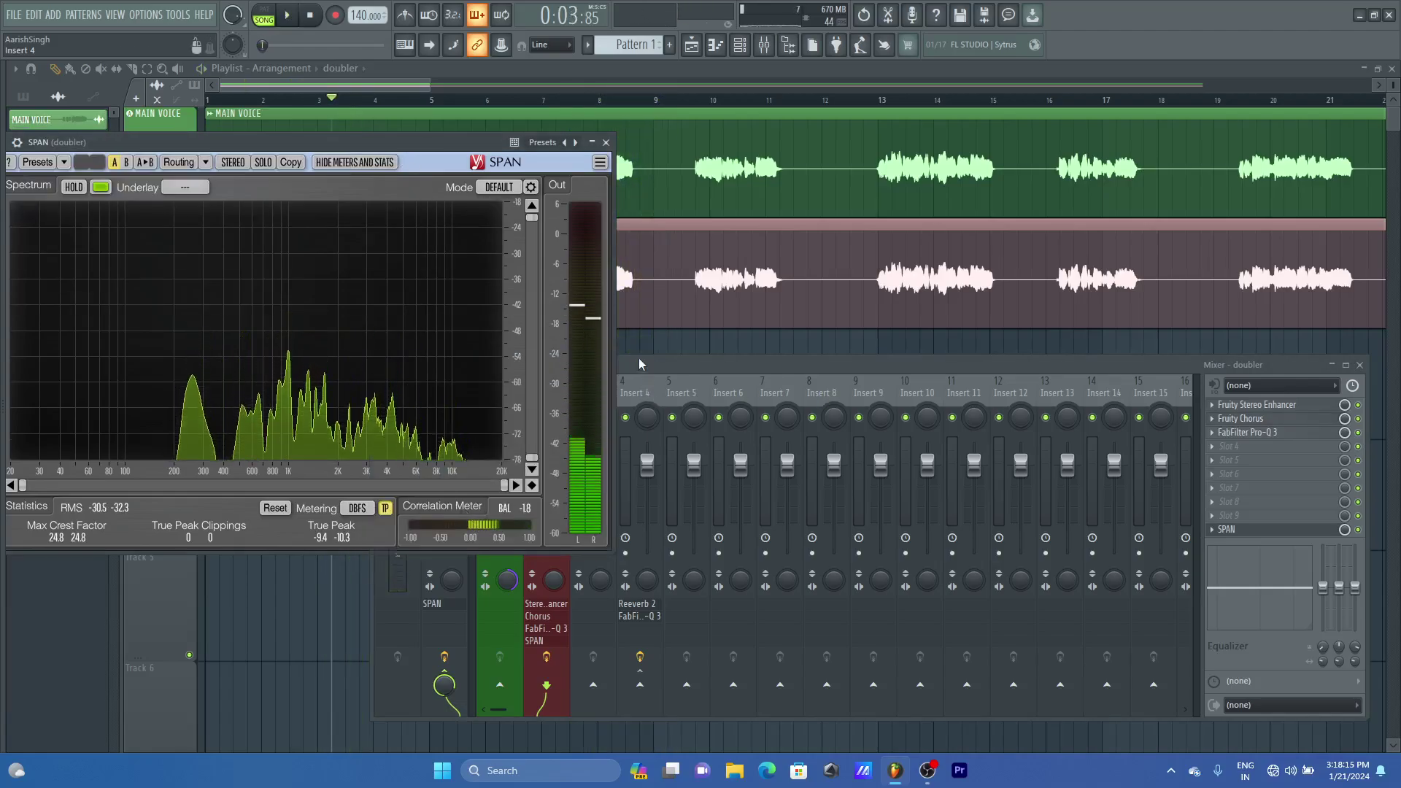
pyautogui.click(640, 360)
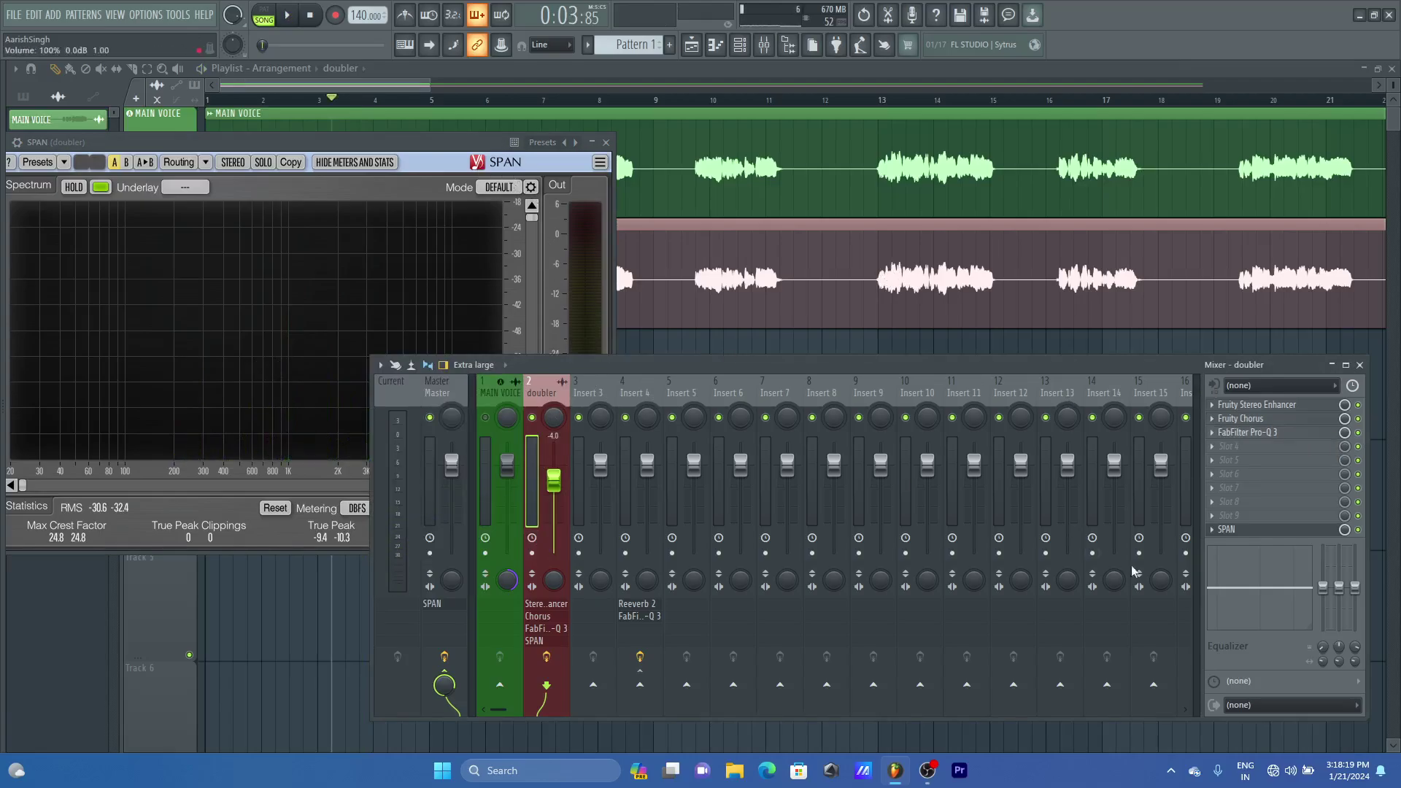
pyautogui.rightClick(1215, 535)
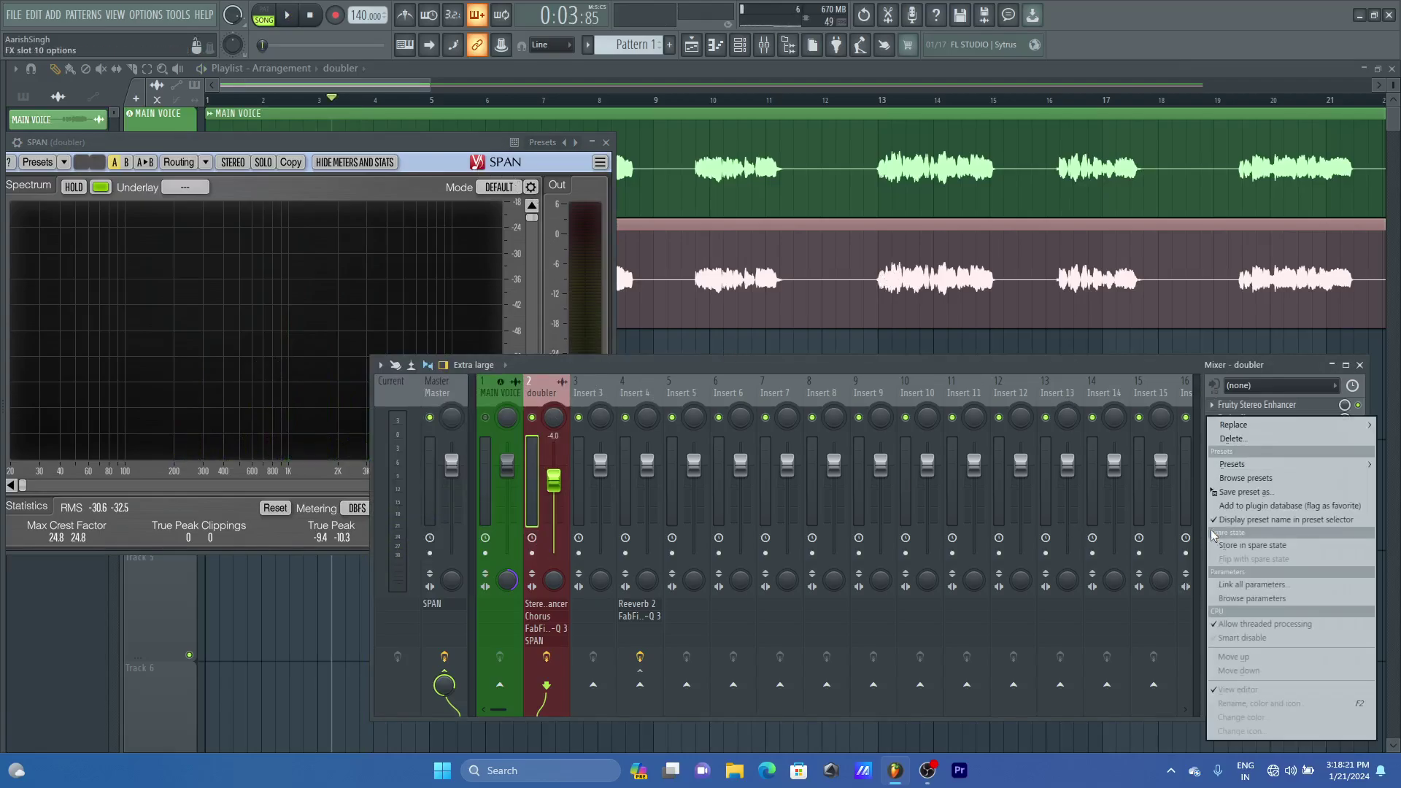
pyautogui.click(1244, 442)
pyautogui.click(782, 431)
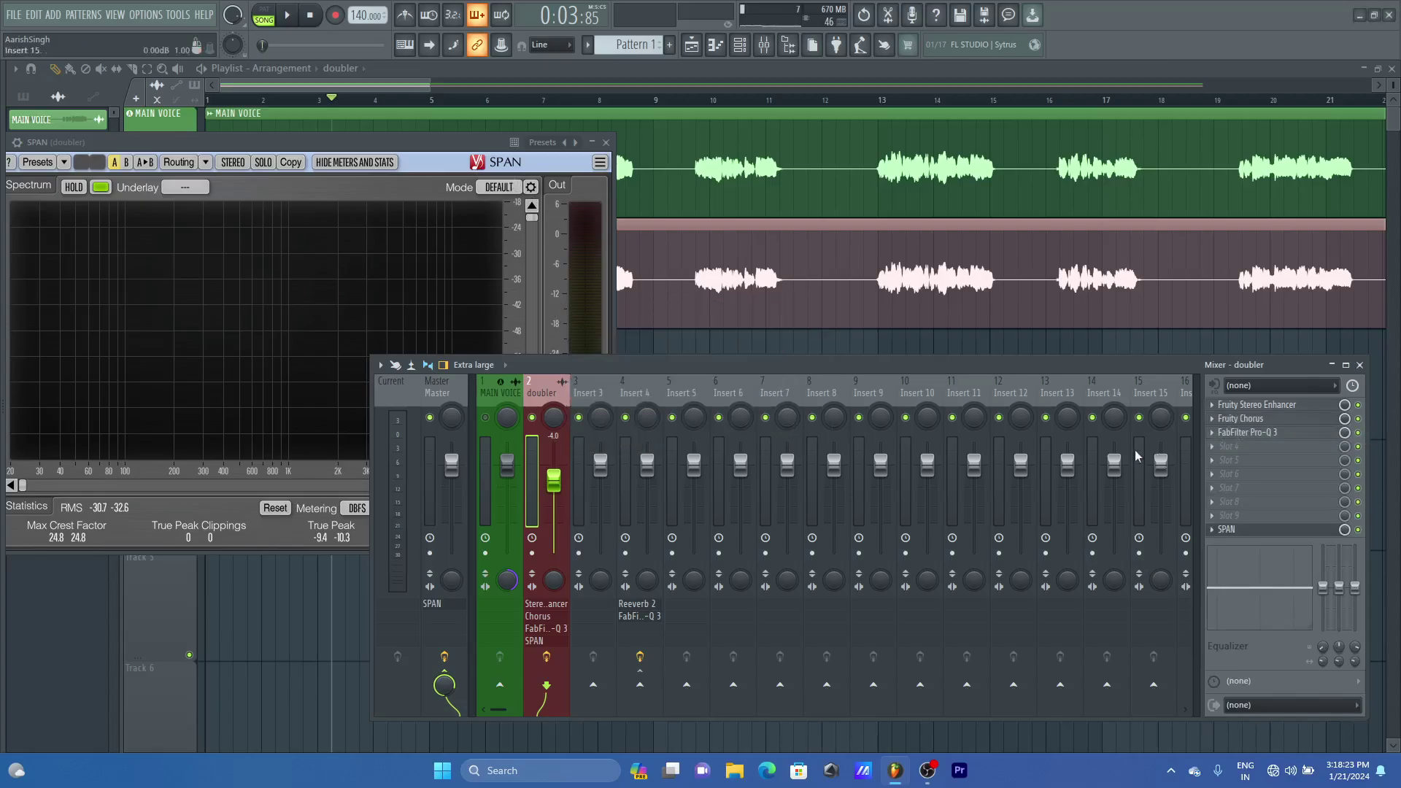
pyautogui.click(1232, 446)
pyautogui.moveTo(1236, 432)
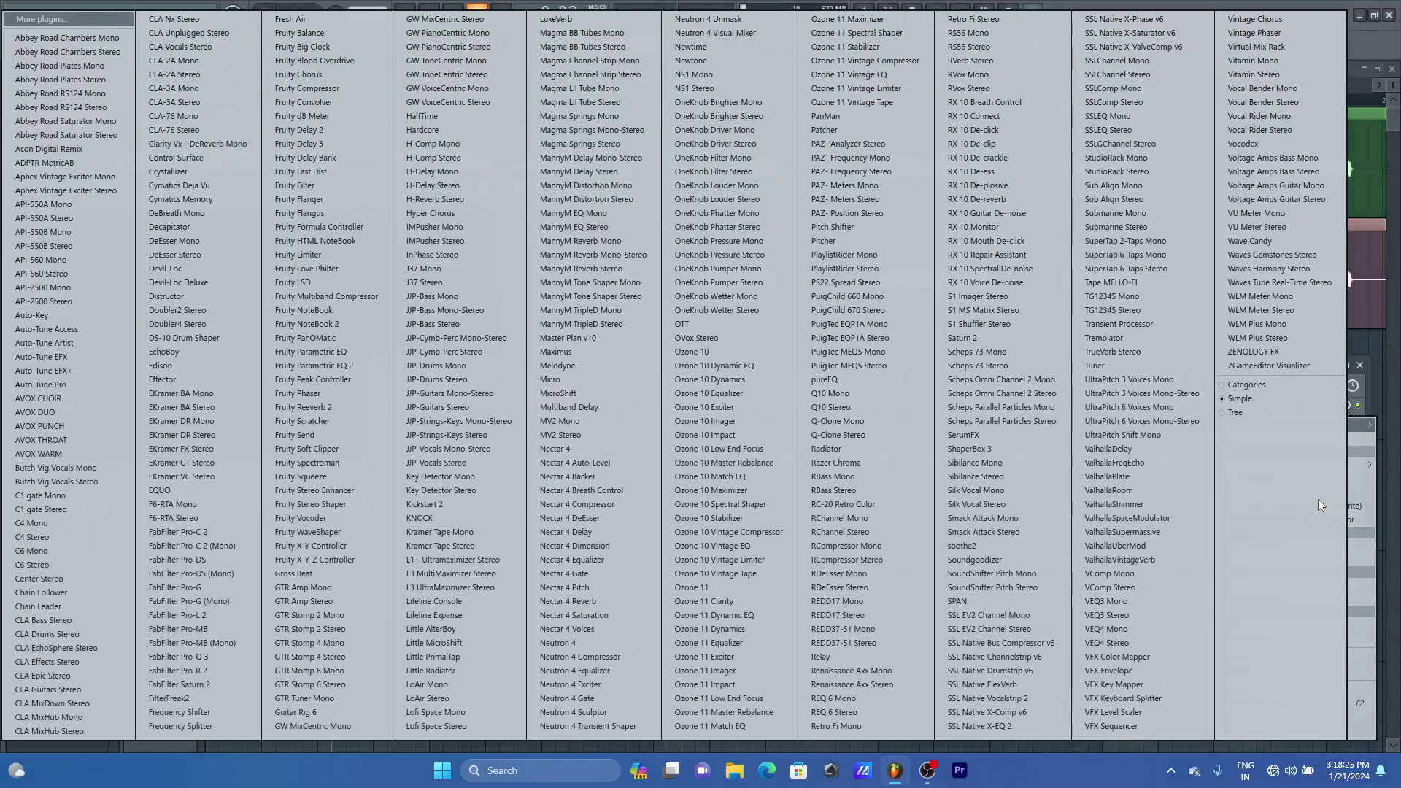
pyautogui.click(1368, 404)
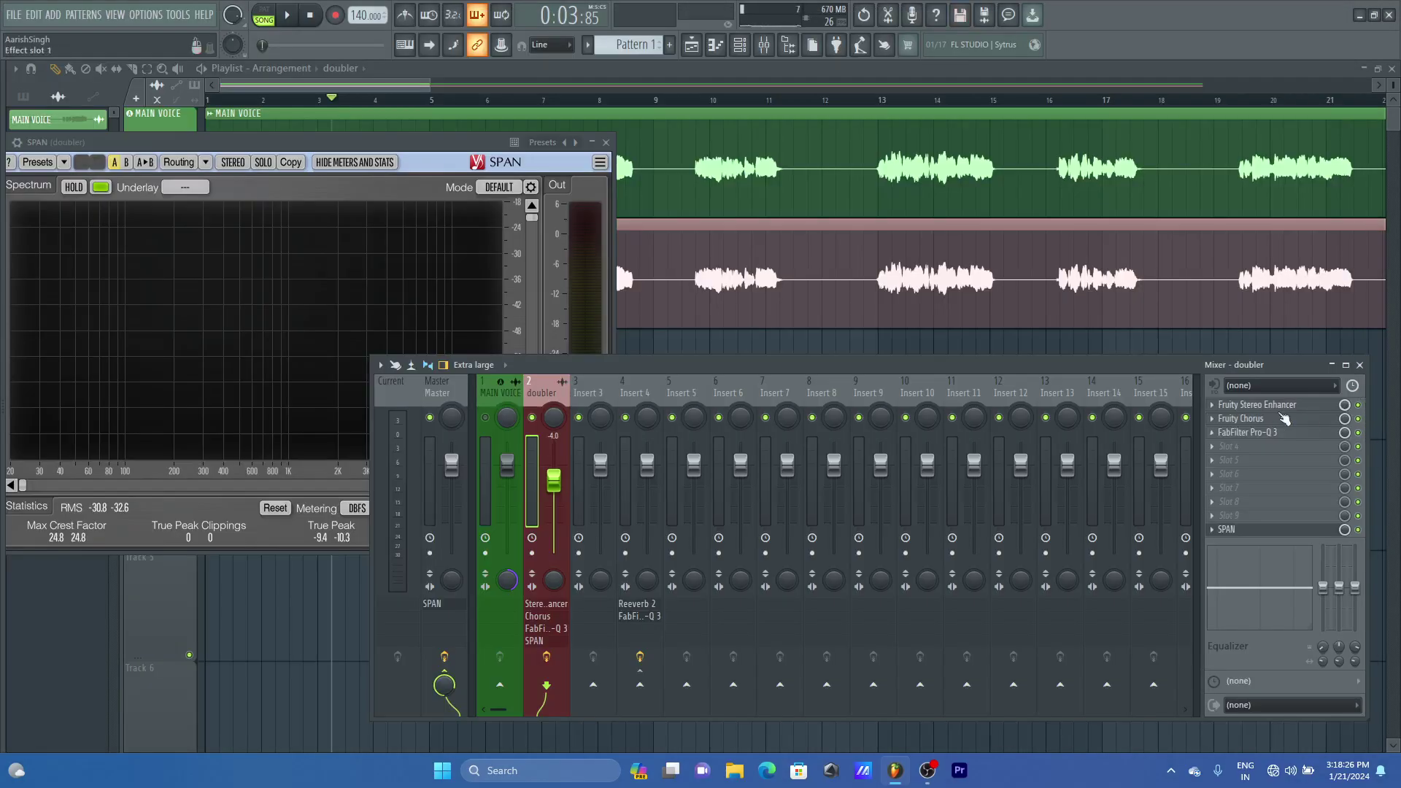
# Delete FabFilter Pro-Q 3, Fruity Chorus and Fruity Stereo Enhancer from the doubler track's effect slots
pyautogui.click(1214, 436)
pyautogui.click(1240, 438)
pyautogui.click(754, 432)
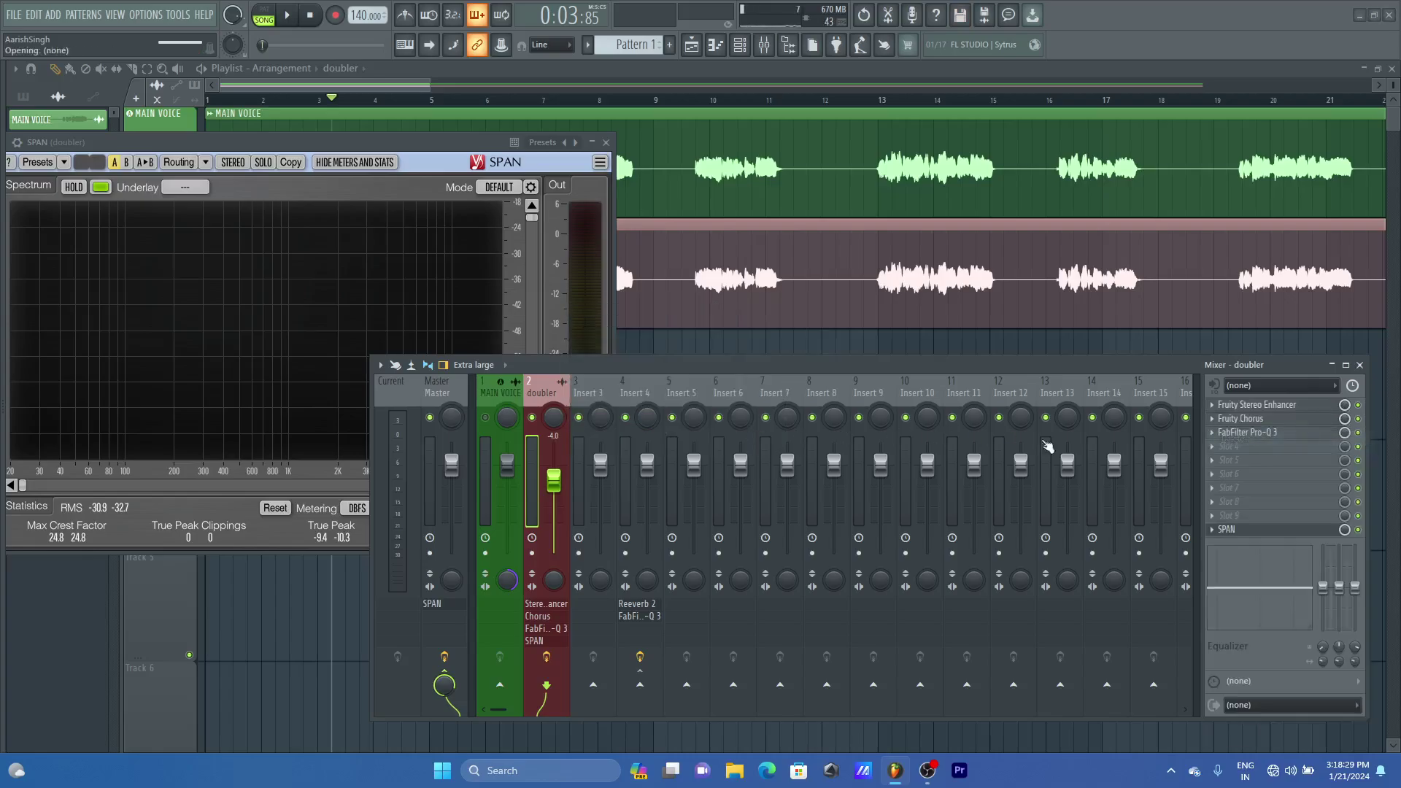
pyautogui.click(1223, 423)
pyautogui.click(1226, 427)
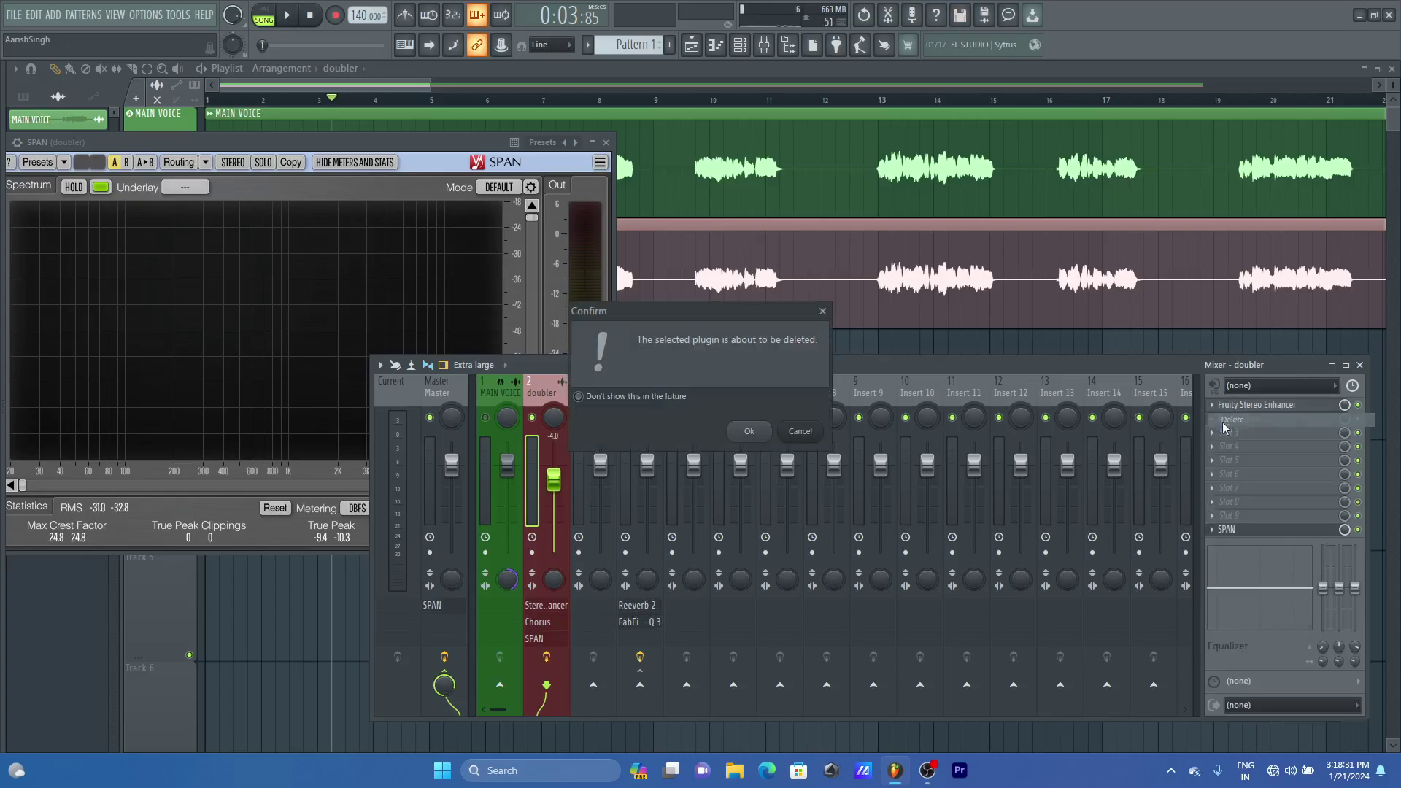
pyautogui.click(750, 431)
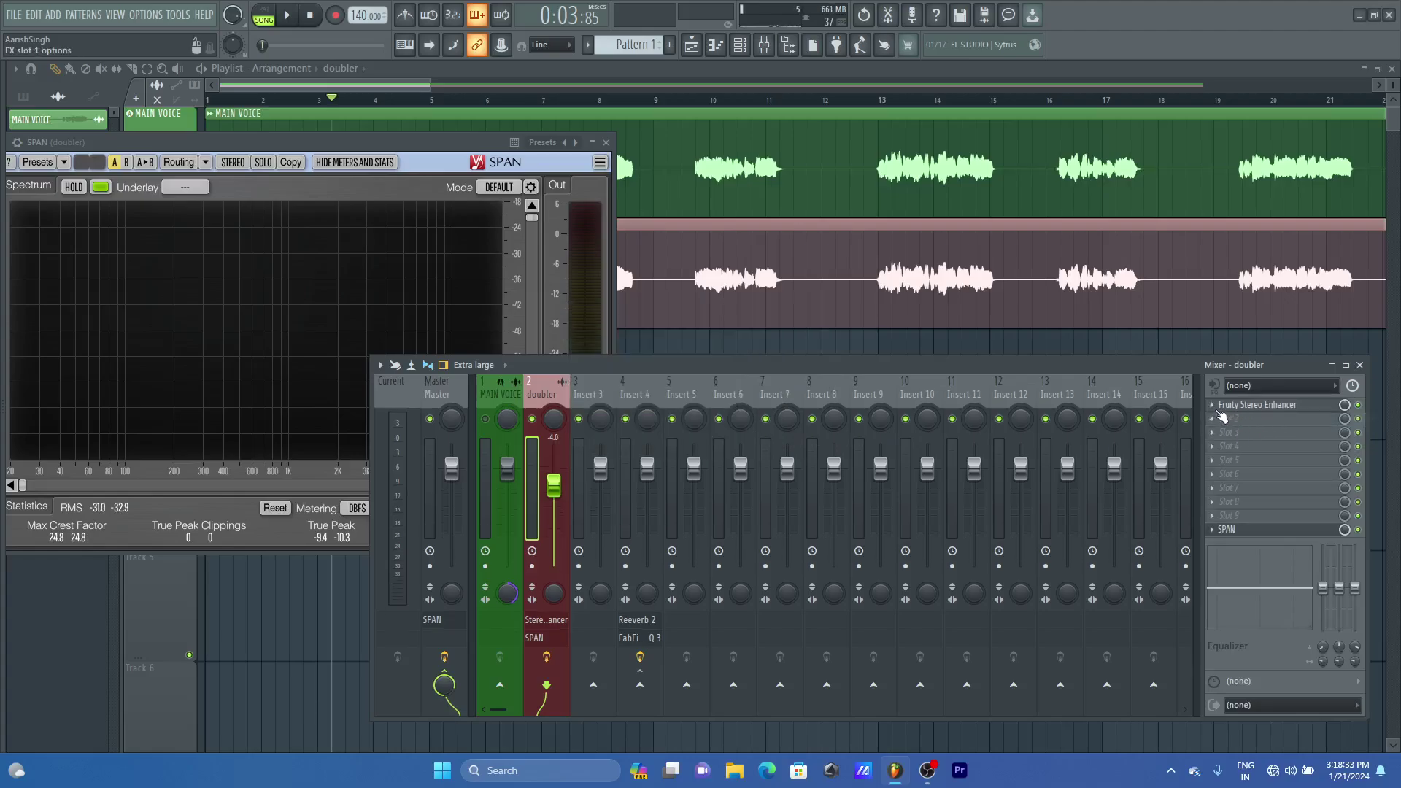
pyautogui.click(1221, 417)
pyautogui.click(1226, 427)
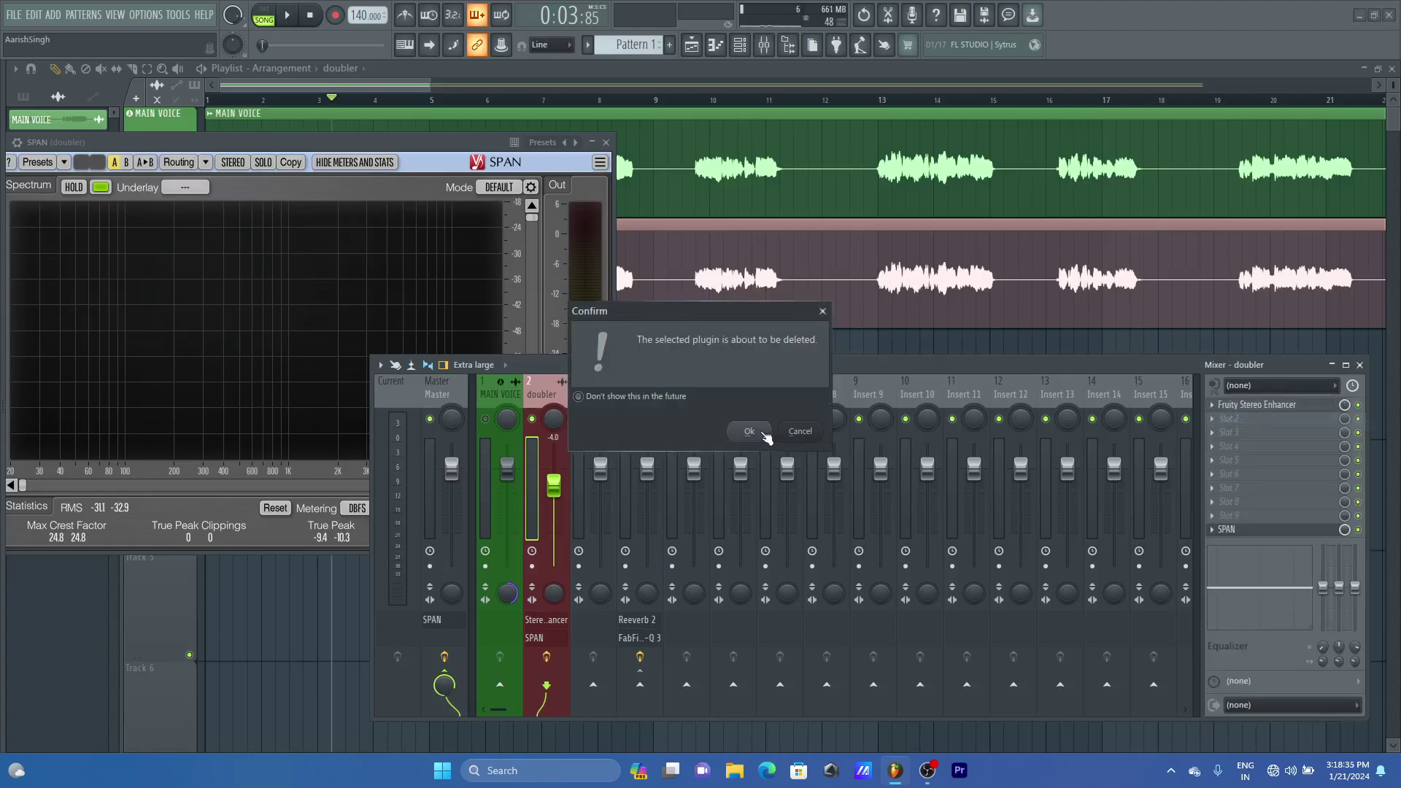
pyautogui.click(749, 431)
# Load Doubler2 Stereo into the doubler track's first effect slot, leaving its Direct signal on
pyautogui.click(1235, 410)
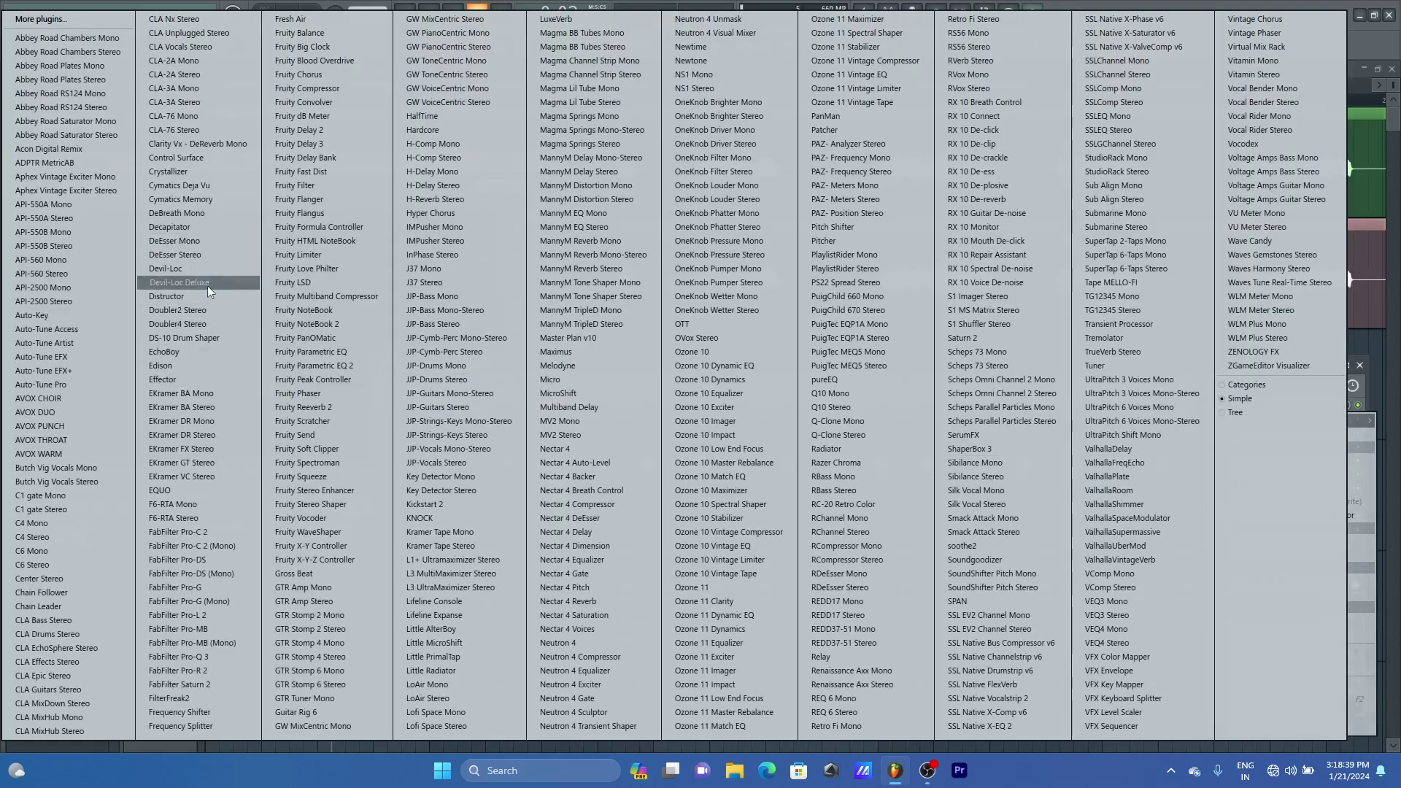
pyautogui.click(204, 309)
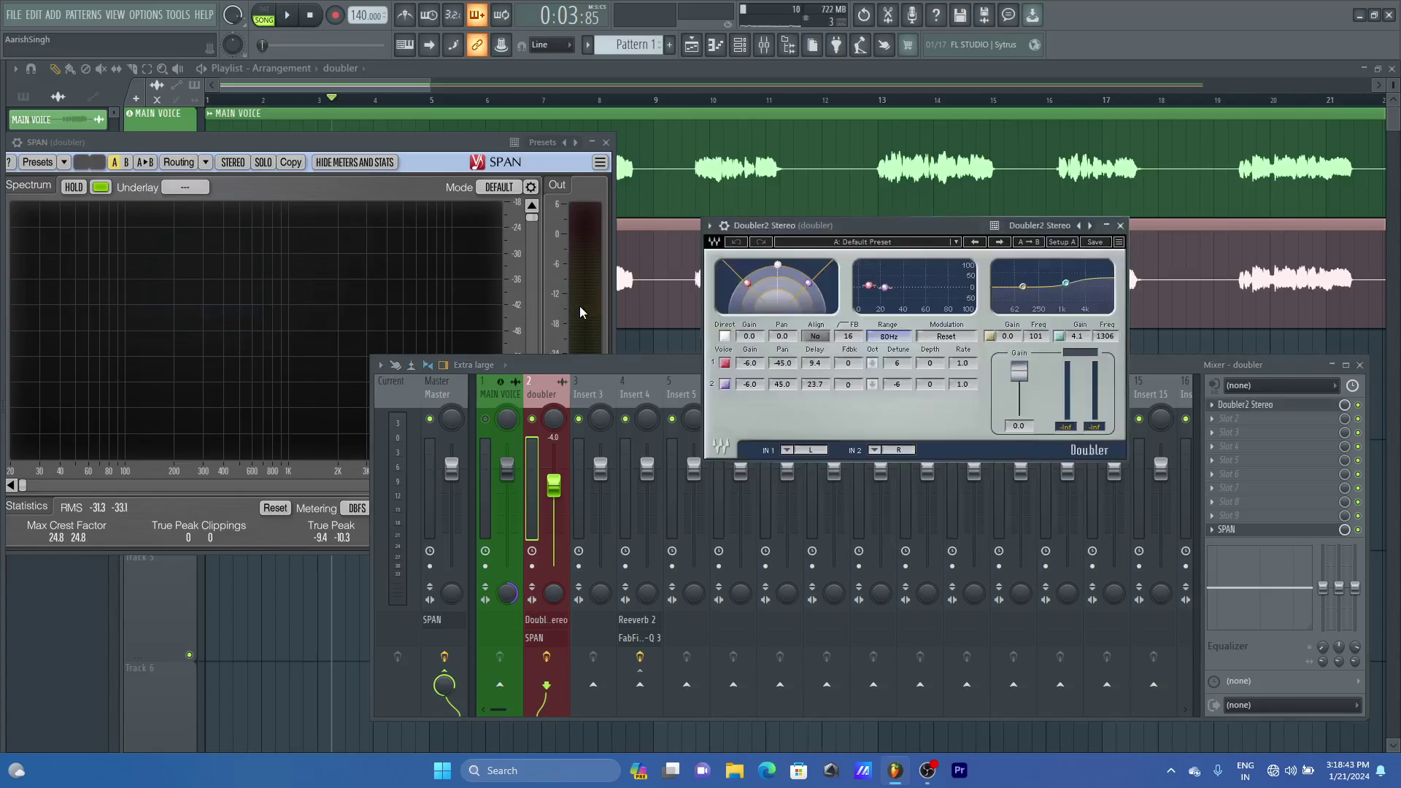
pyautogui.click(725, 337)
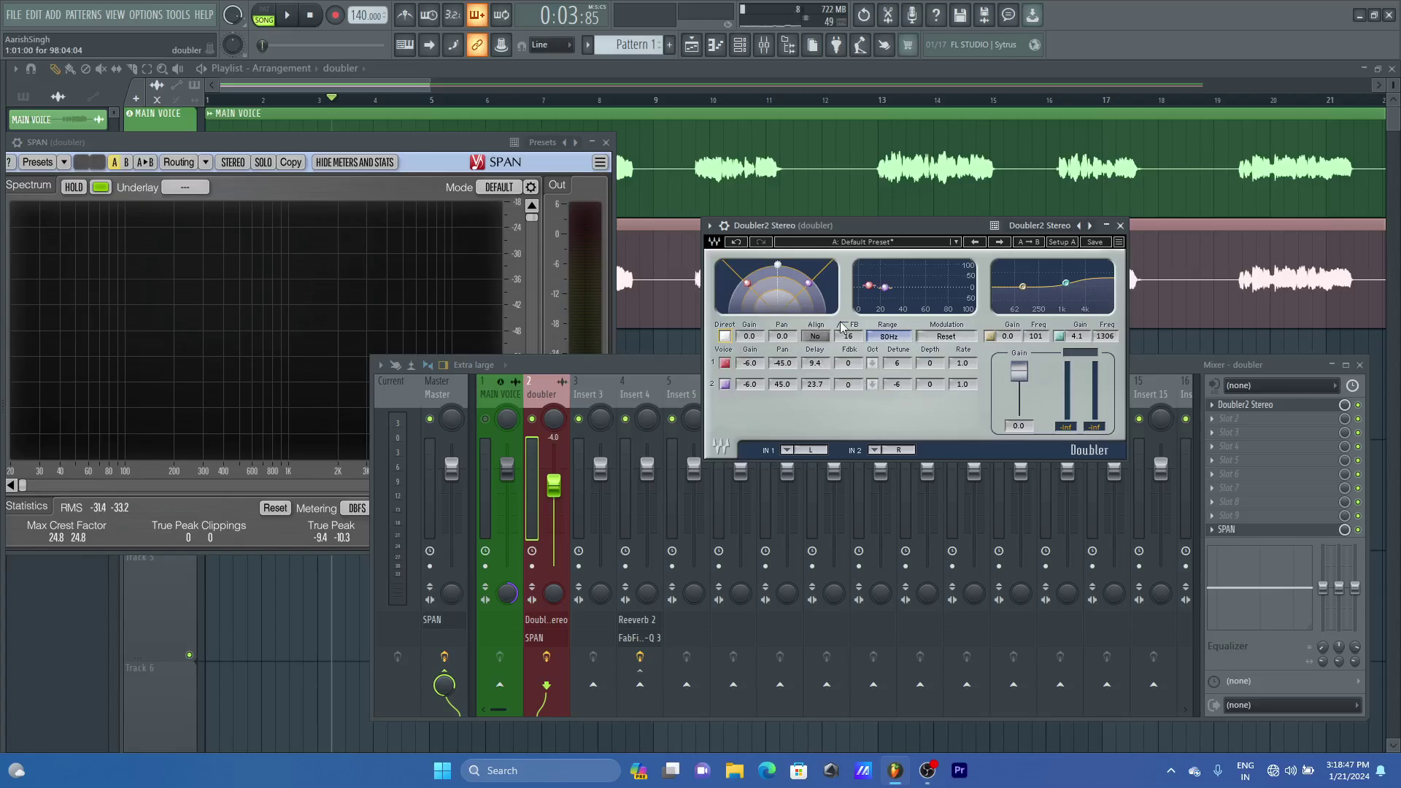
# Turn off Doubler2's Direct signal, playing the doubler before and after the change to compare the correlation in SPAN
pyautogui.click(501, 149)
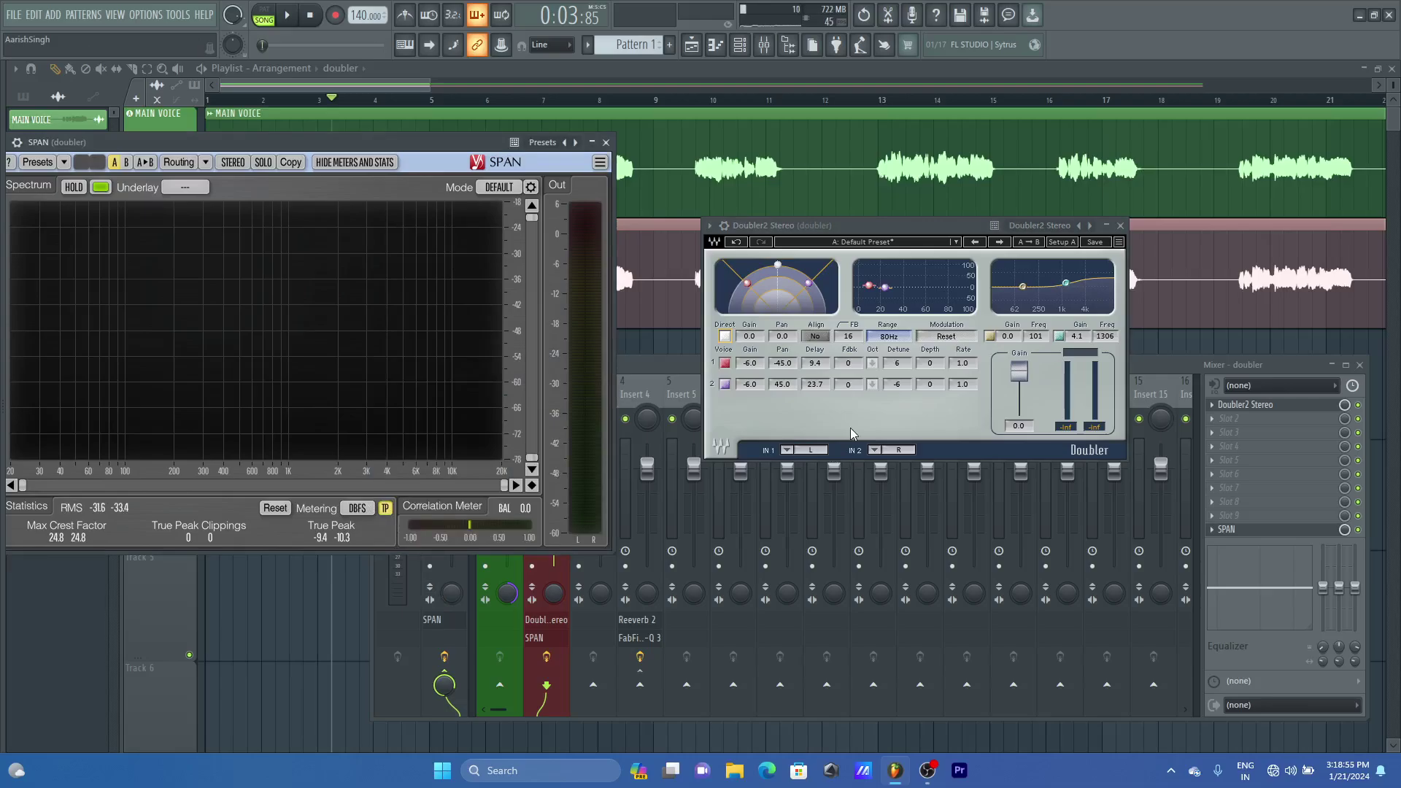
pyautogui.press('space')
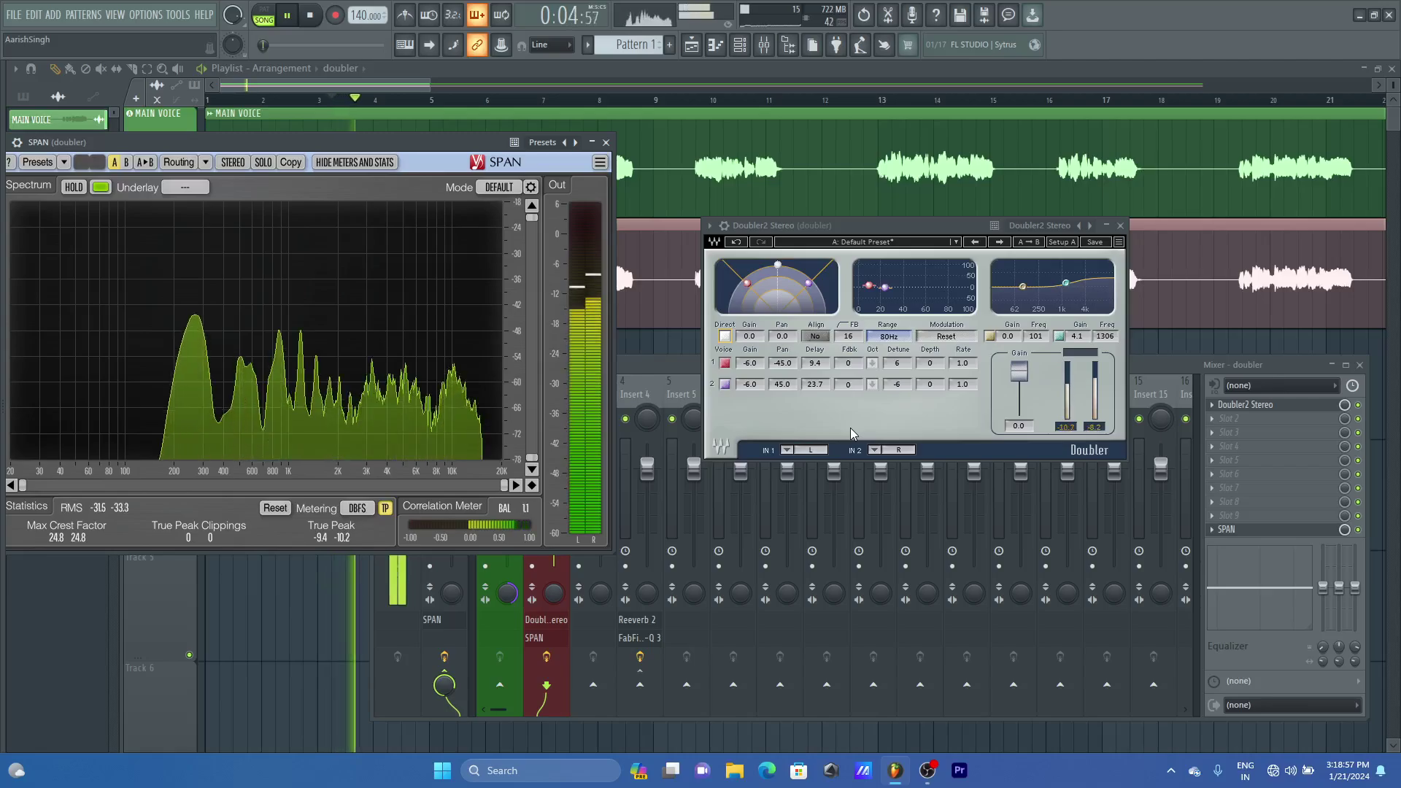
pyautogui.press('space')
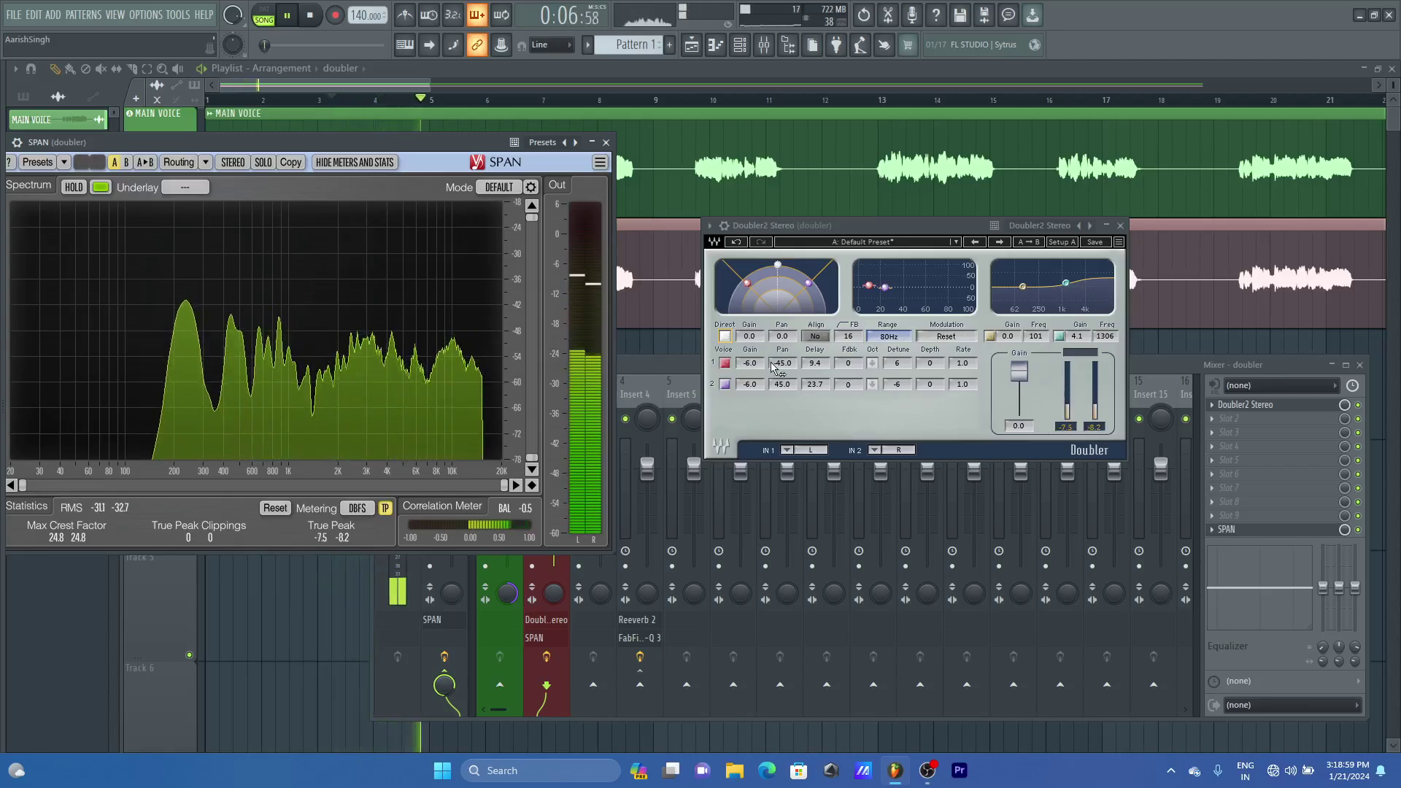
pyautogui.click(725, 336)
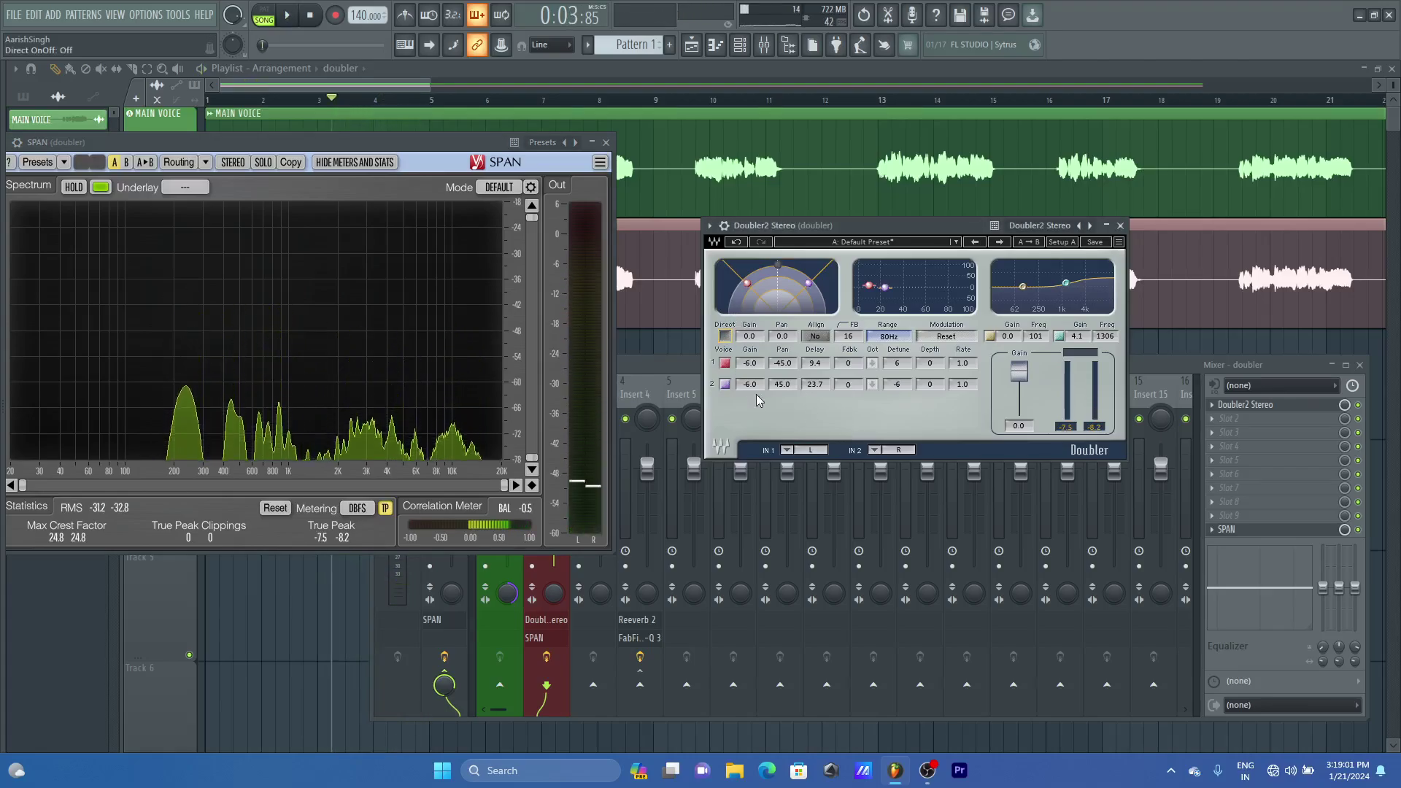
pyautogui.press('space')
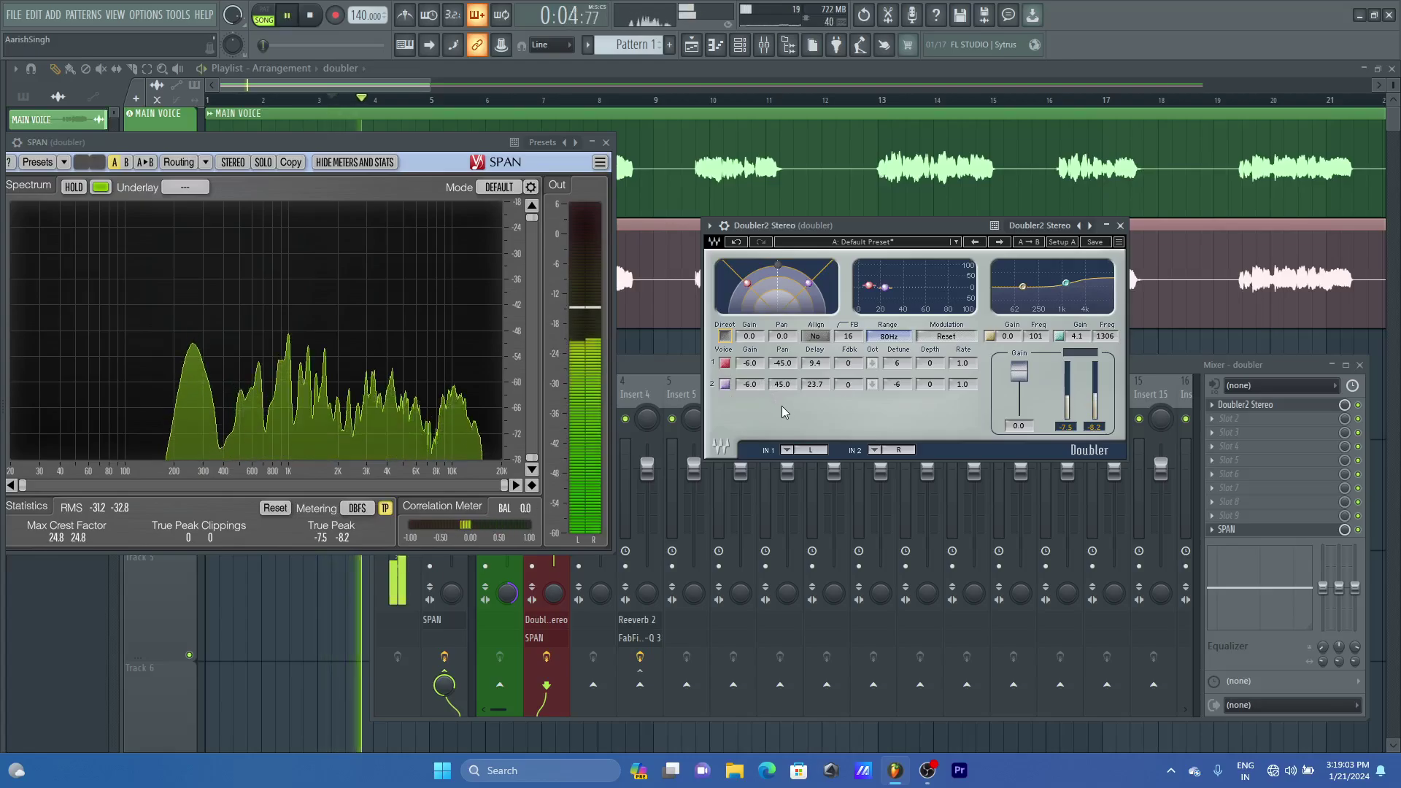
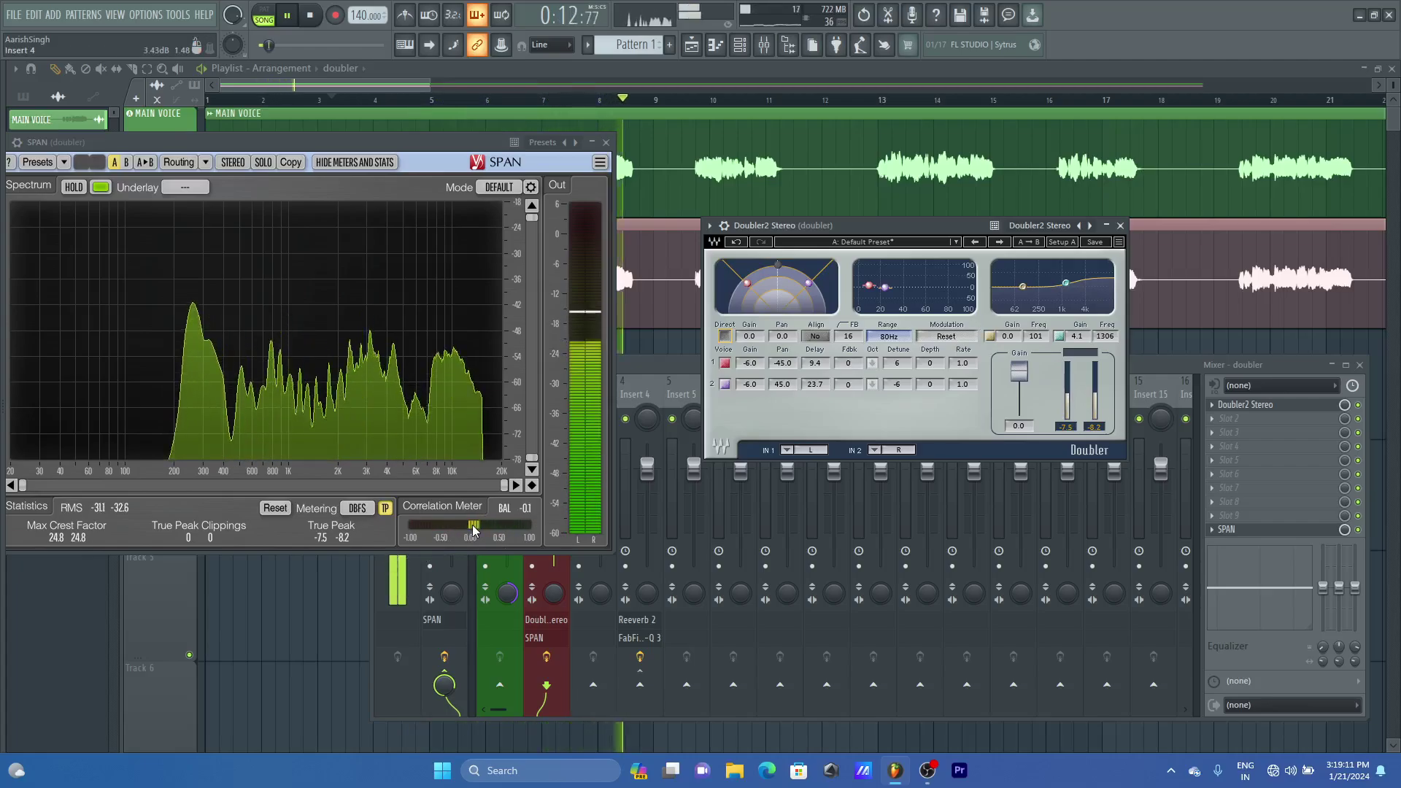
pyautogui.press('space')
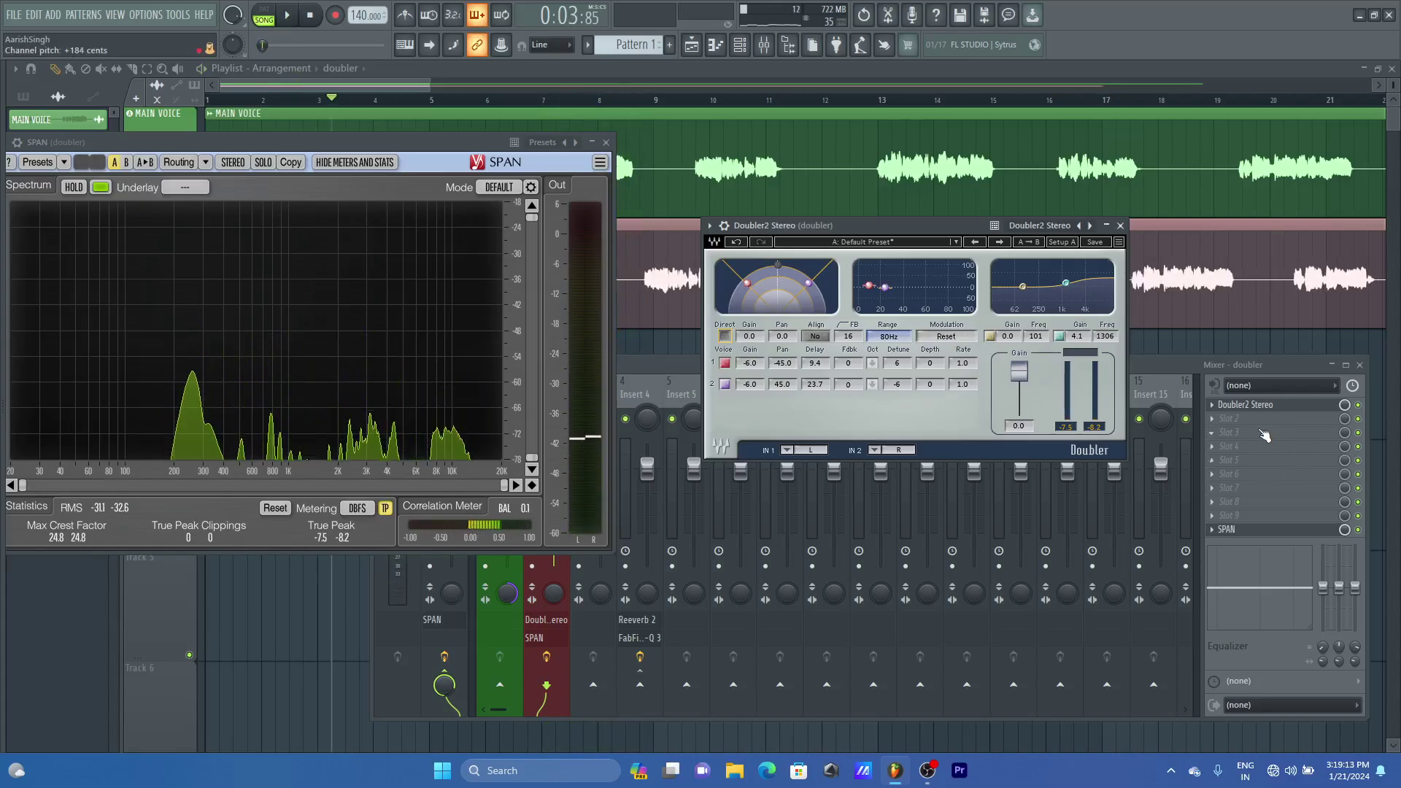
# Load FabFilter Pro-Q 3 into the doubler track's second effect slot and add a 12 dB/oct low-cut band on the Side channel
pyautogui.click(1233, 420)
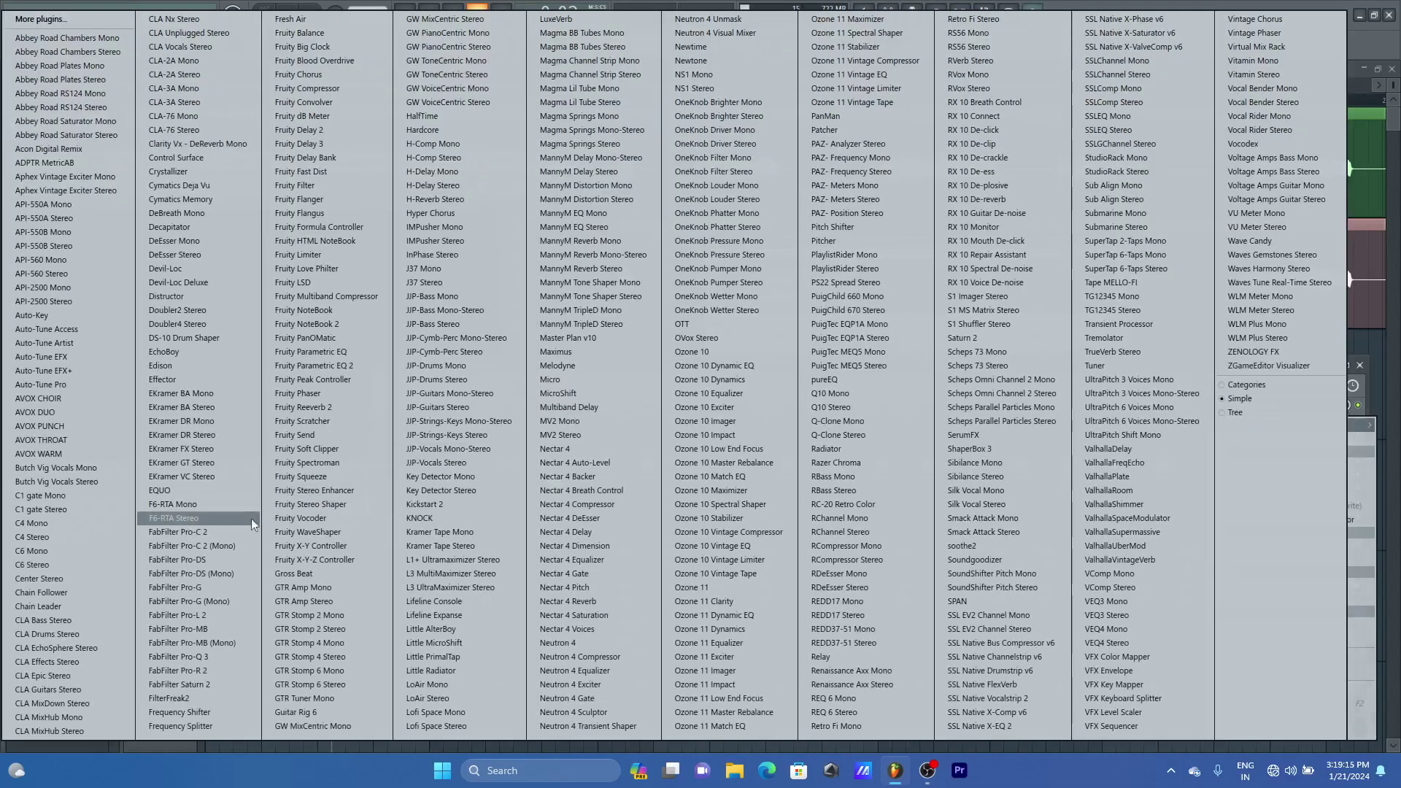
pyautogui.click(212, 658)
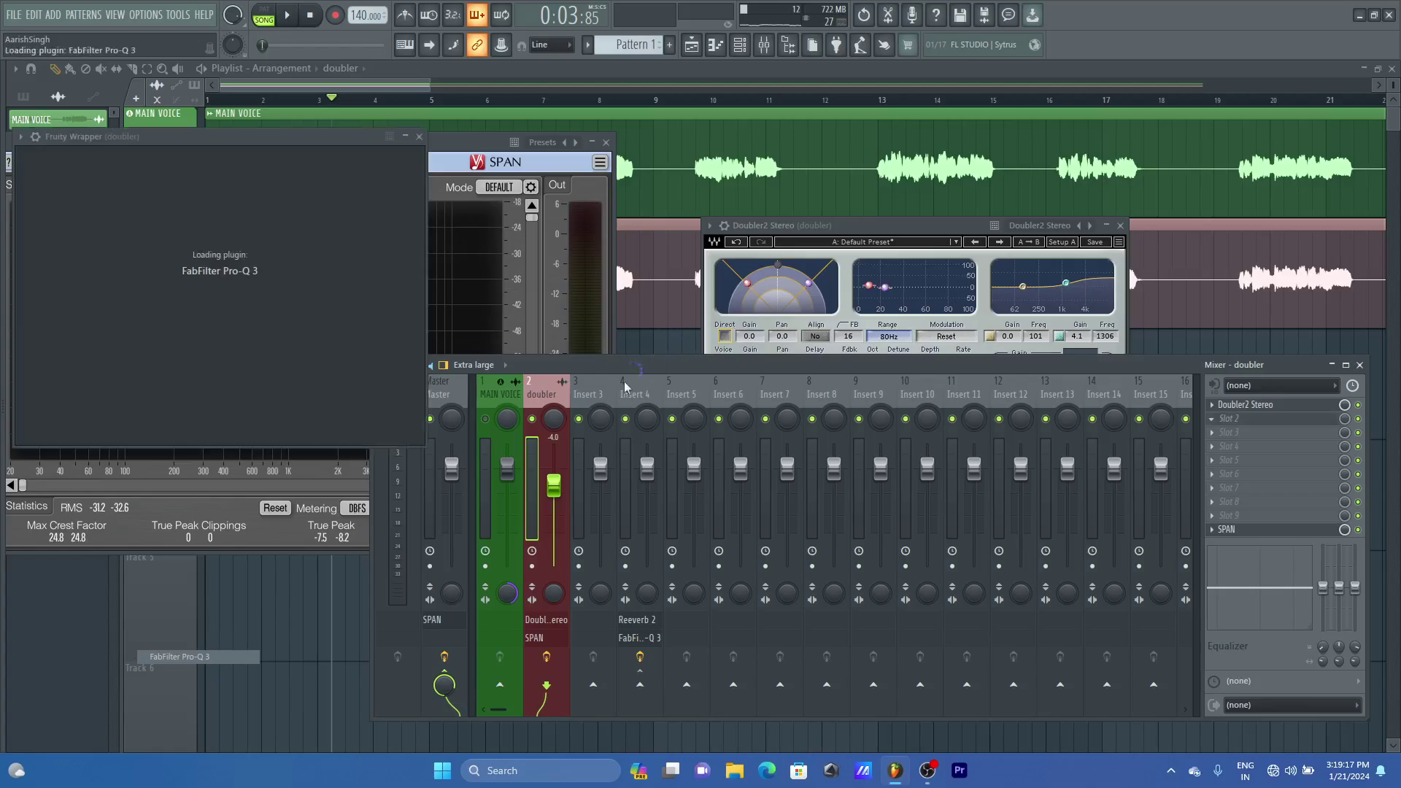
pyautogui.click(45, 293)
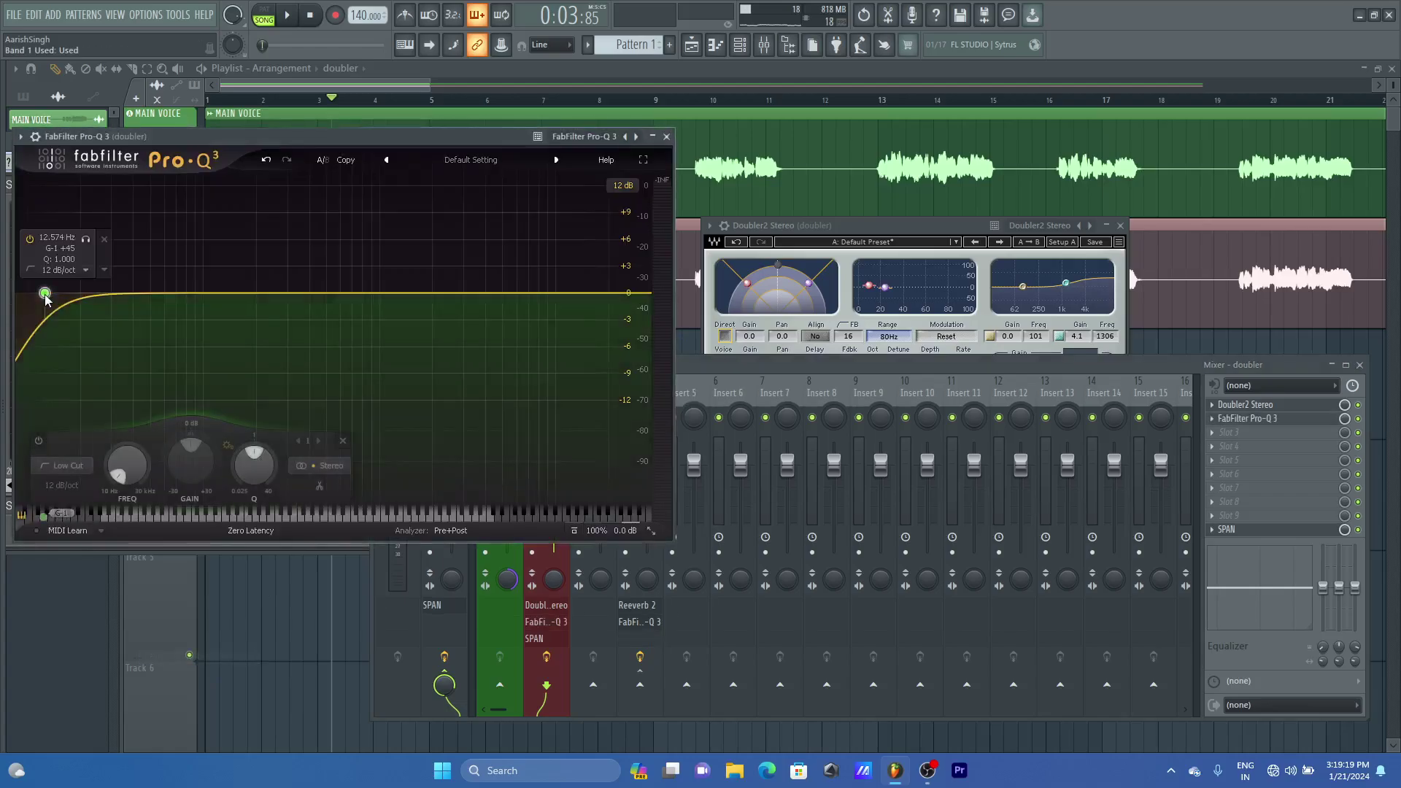
pyautogui.click(330, 479)
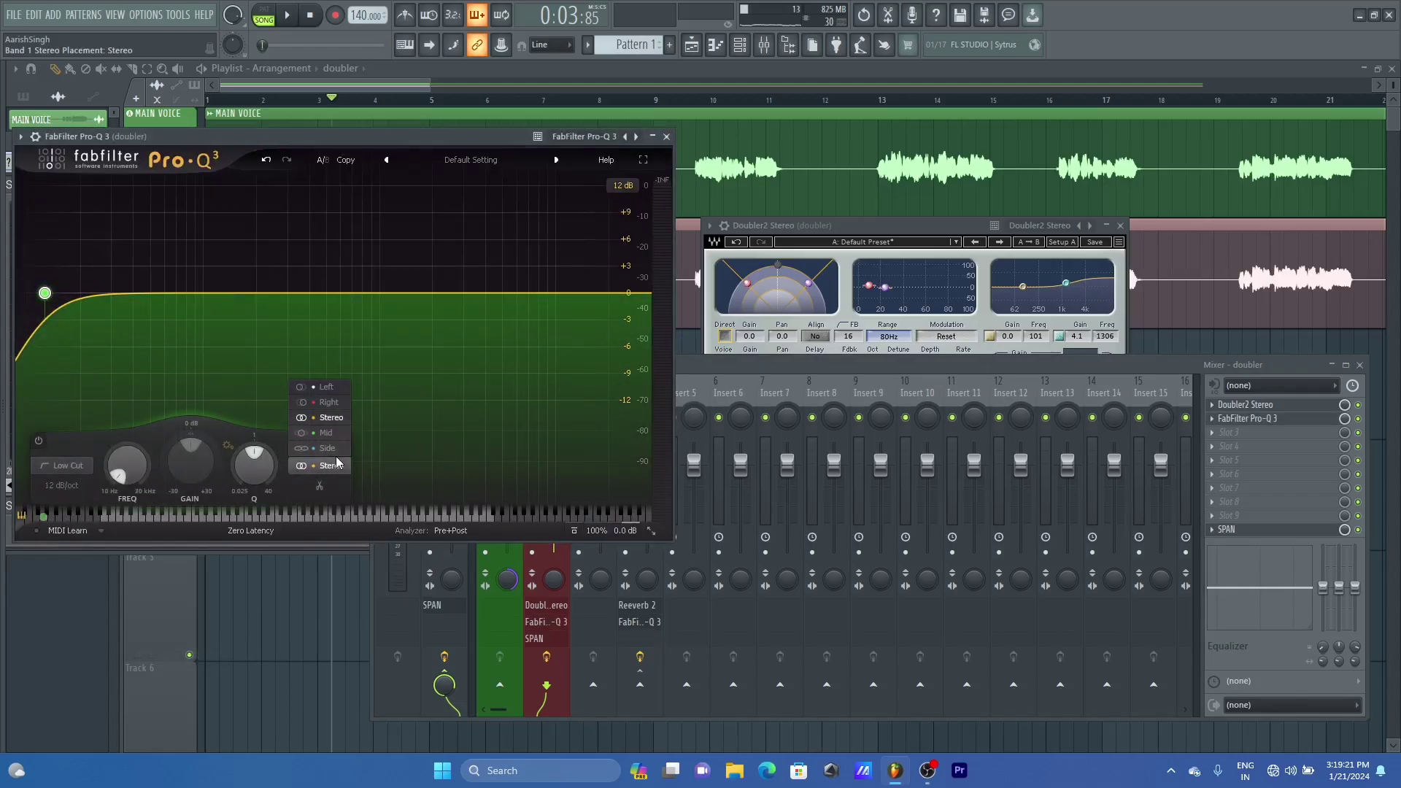
pyautogui.click(334, 461)
# Raise the Side low cut to about 338 Hz while playing the doubler, with SPAN in view to compare the correlation
pyautogui.moveTo(66, 297)
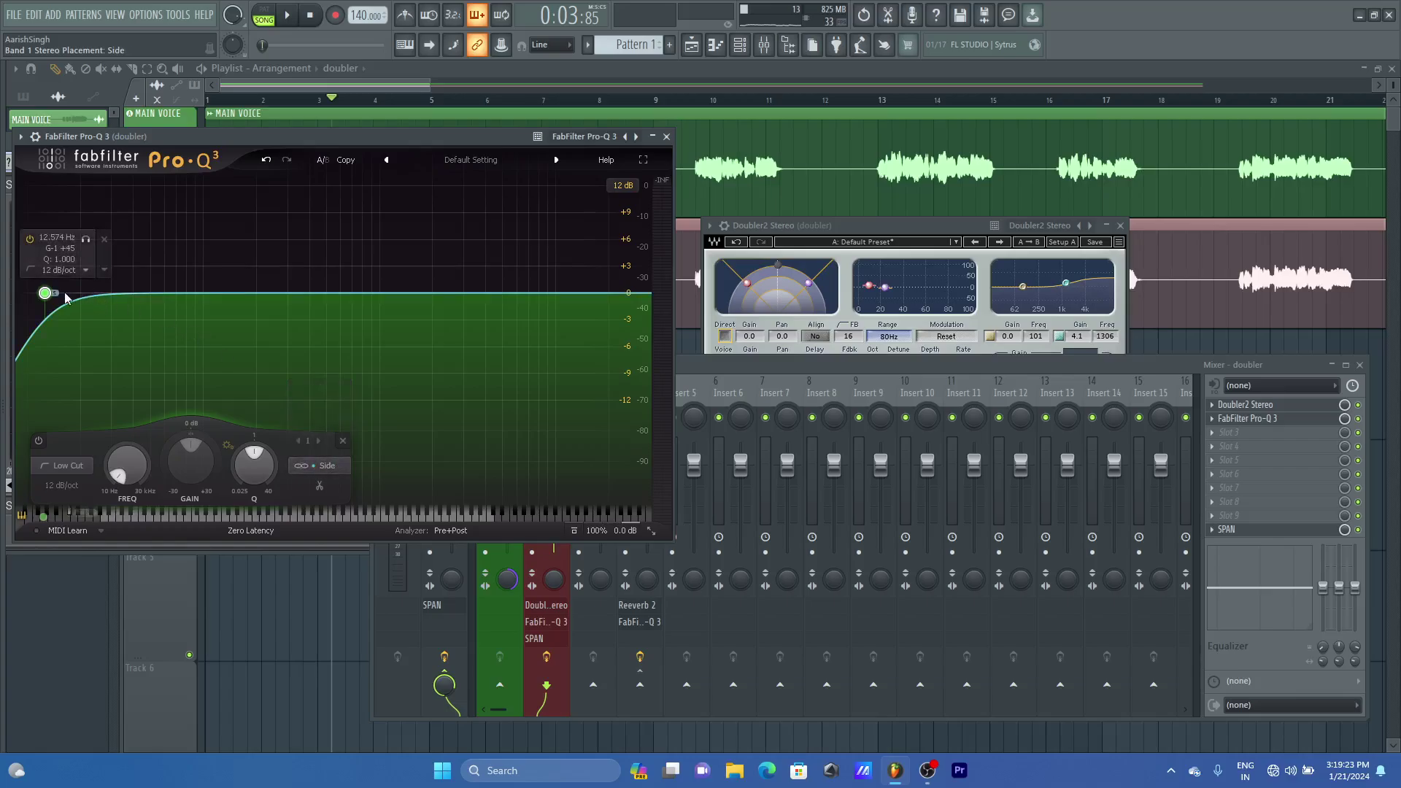
pyautogui.moveTo(45, 293); pyautogui.dragTo(90, 295)
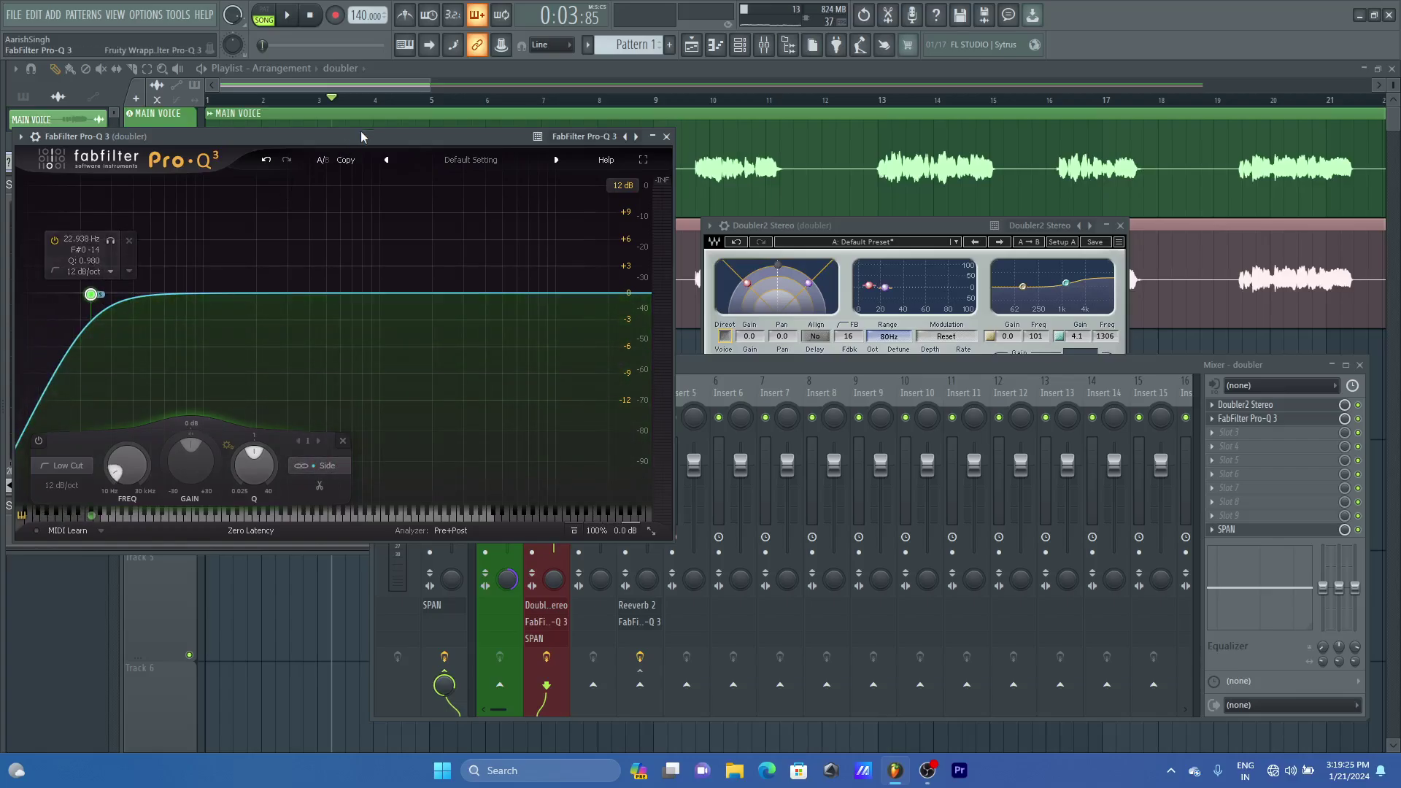
pyautogui.moveTo(363, 138); pyautogui.dragTo(948, 125)
pyautogui.click(566, 160)
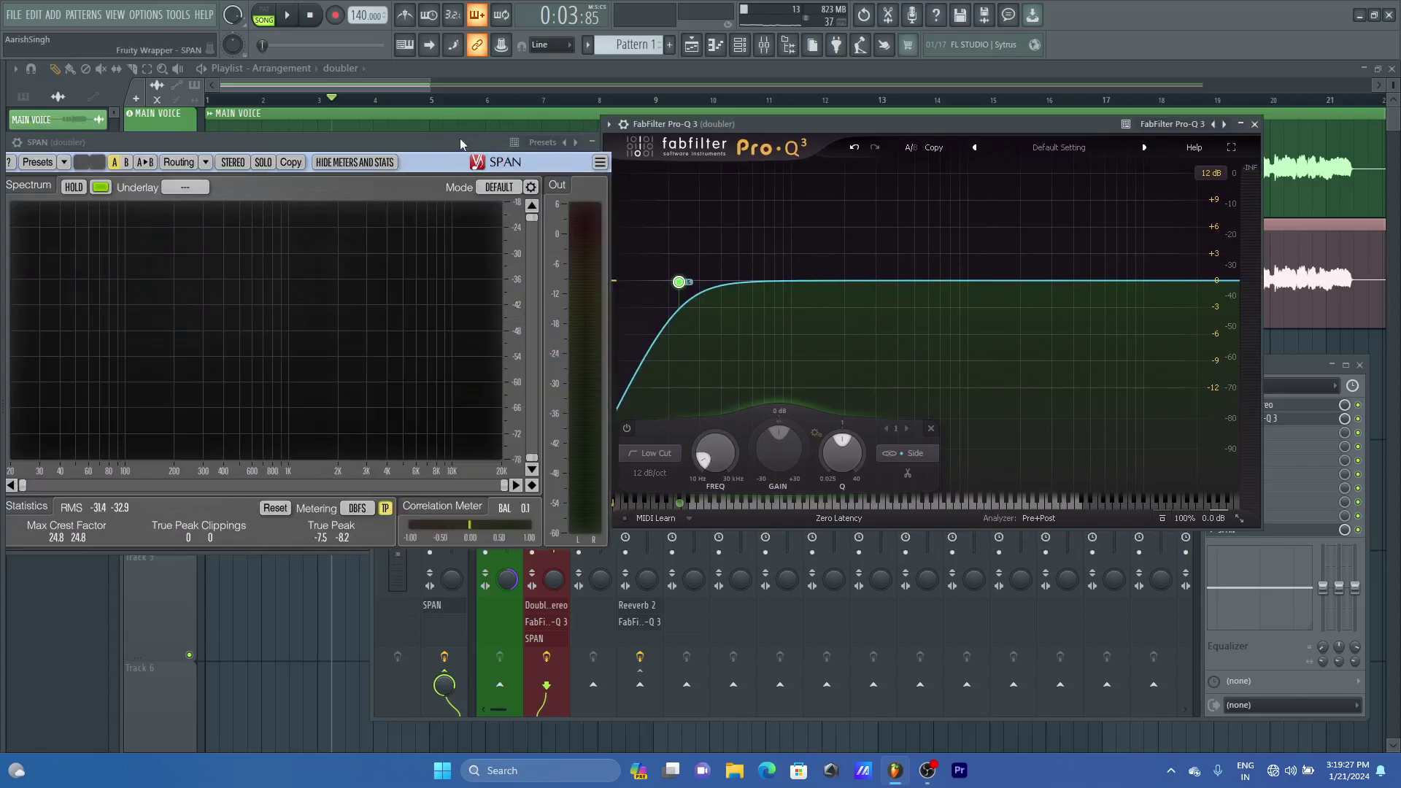
pyautogui.moveTo(679, 284)
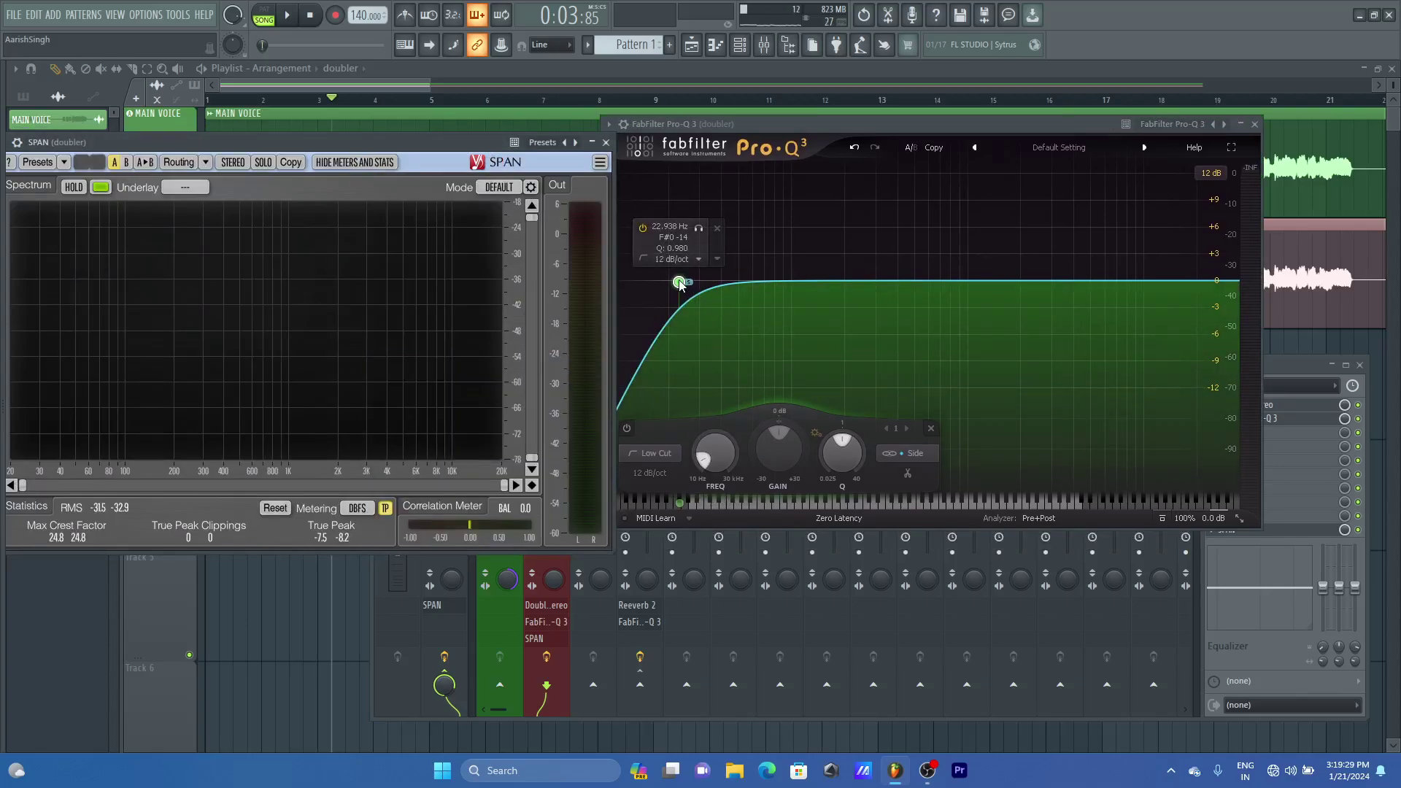
pyautogui.press('space')
pyautogui.moveTo(679, 283); pyautogui.dragTo(893, 283)
pyautogui.press('space')
pyautogui.press('space')
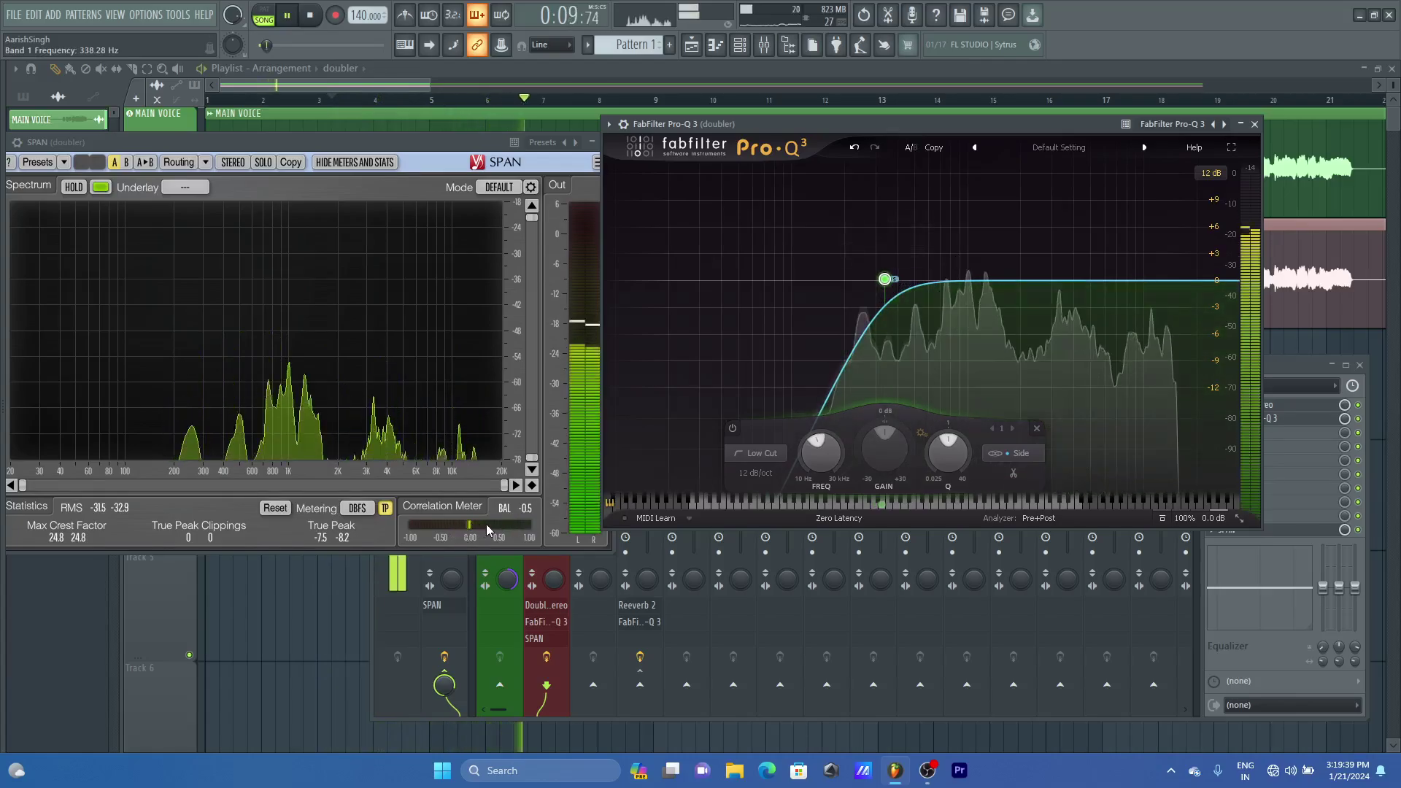
pyautogui.press('space')
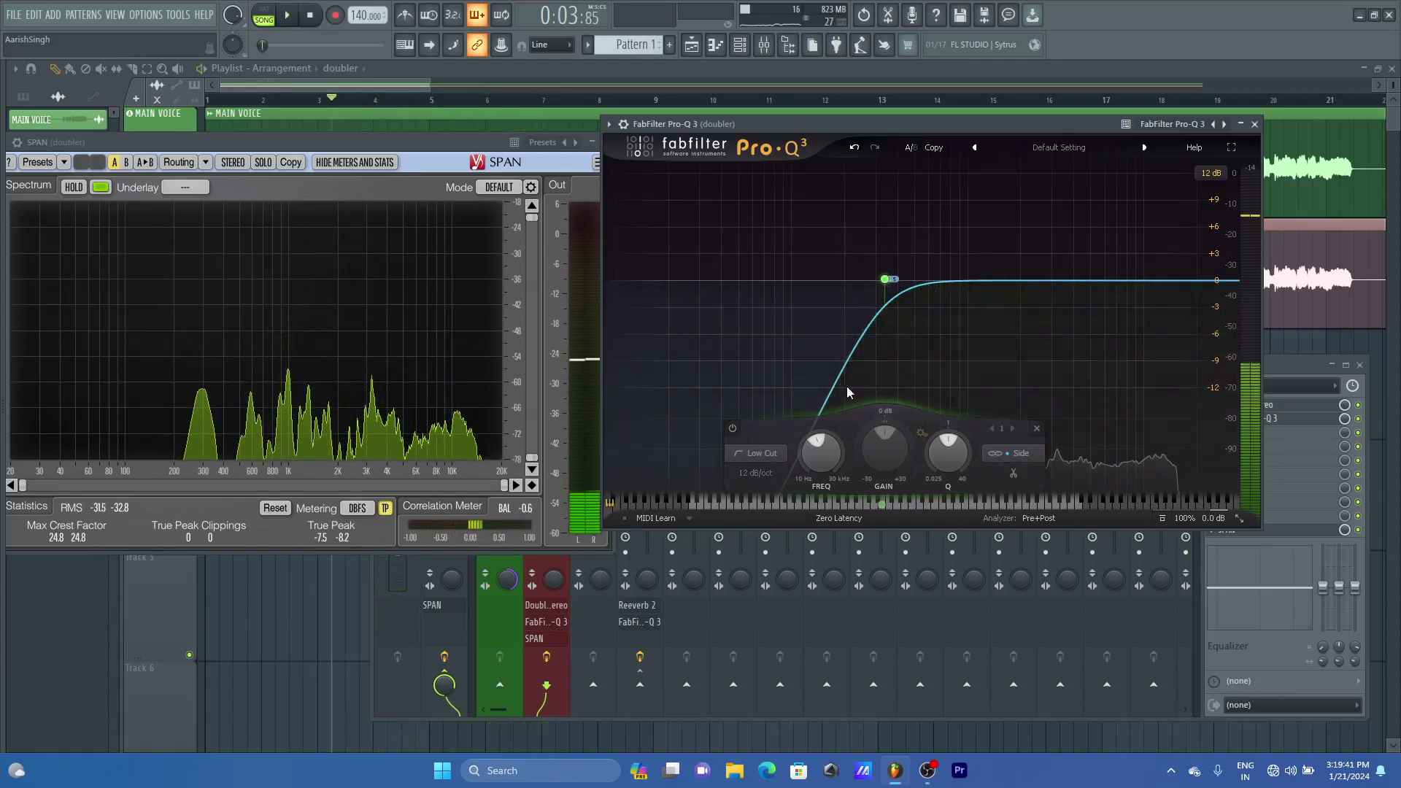
# Play the doubler again and raise the Side low cut to about 402 Hz
pyautogui.moveTo(885, 286)
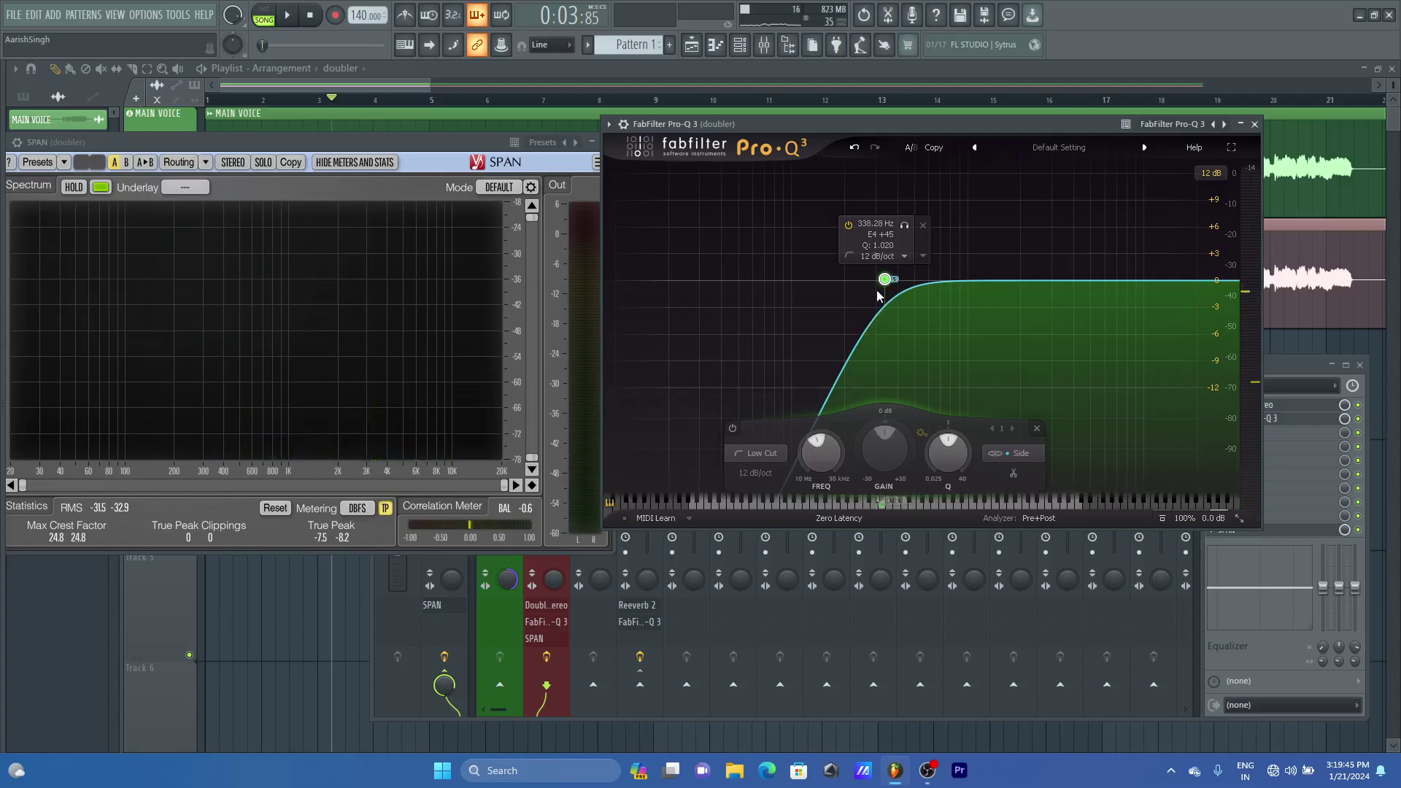
pyautogui.press('space')
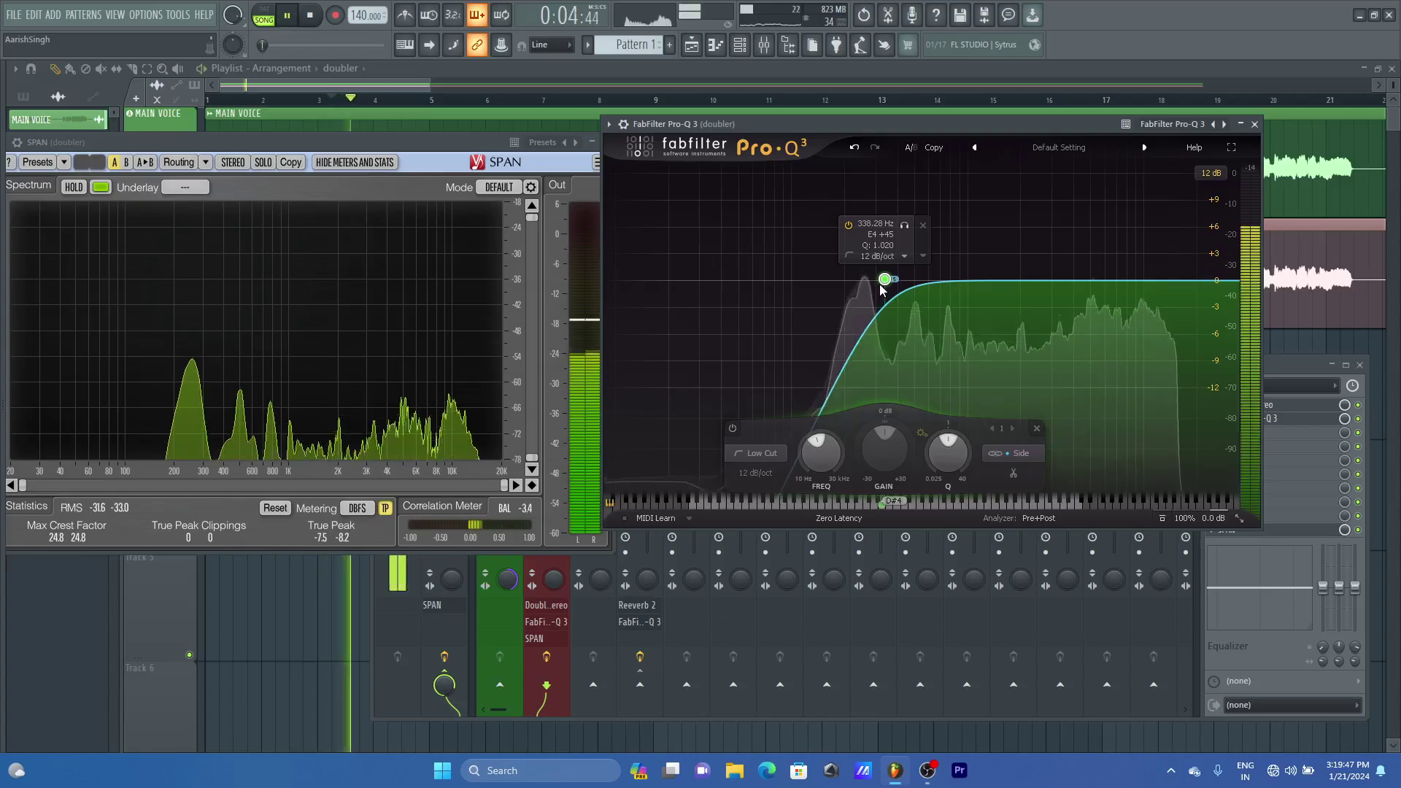
pyautogui.moveTo(884, 285); pyautogui.dragTo(900, 287)
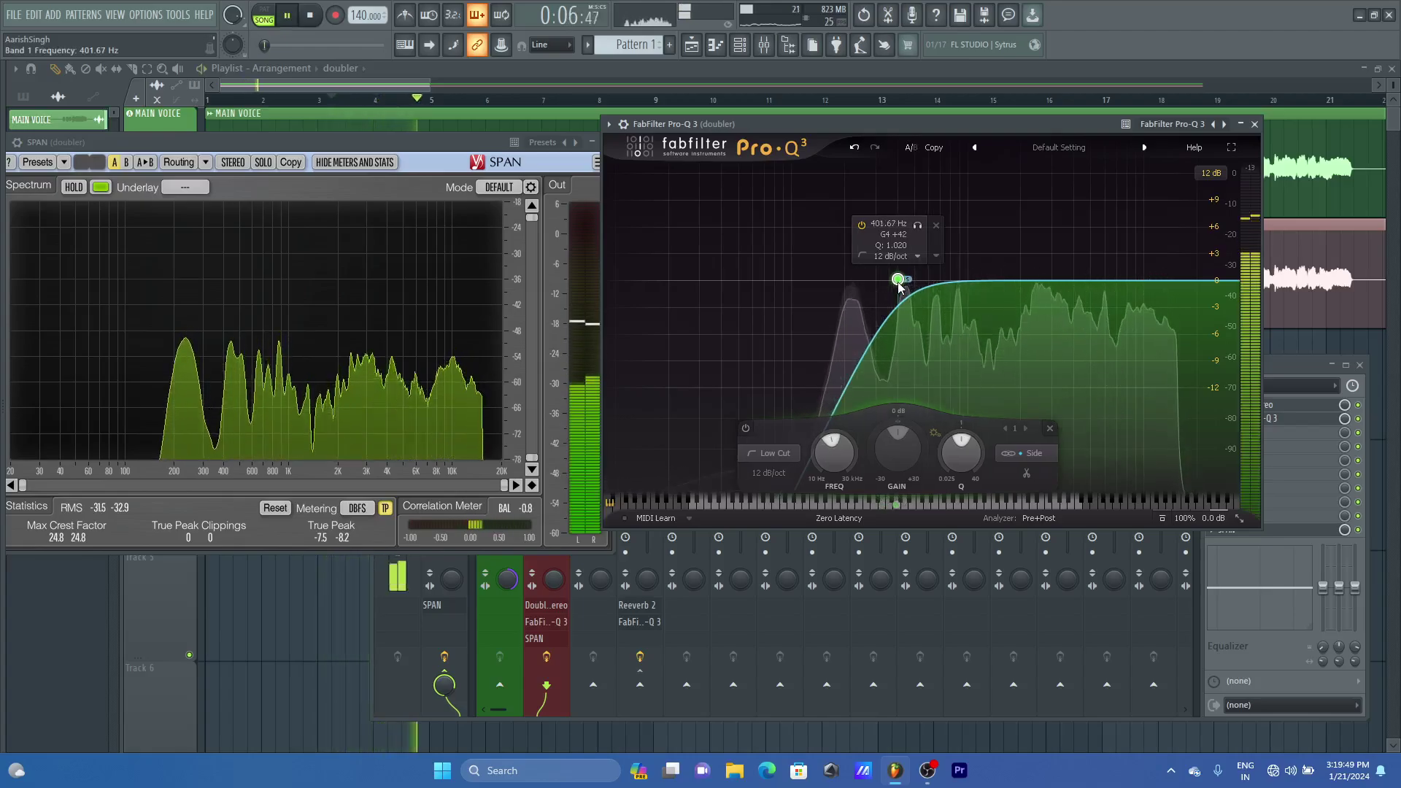
pyautogui.press('space')
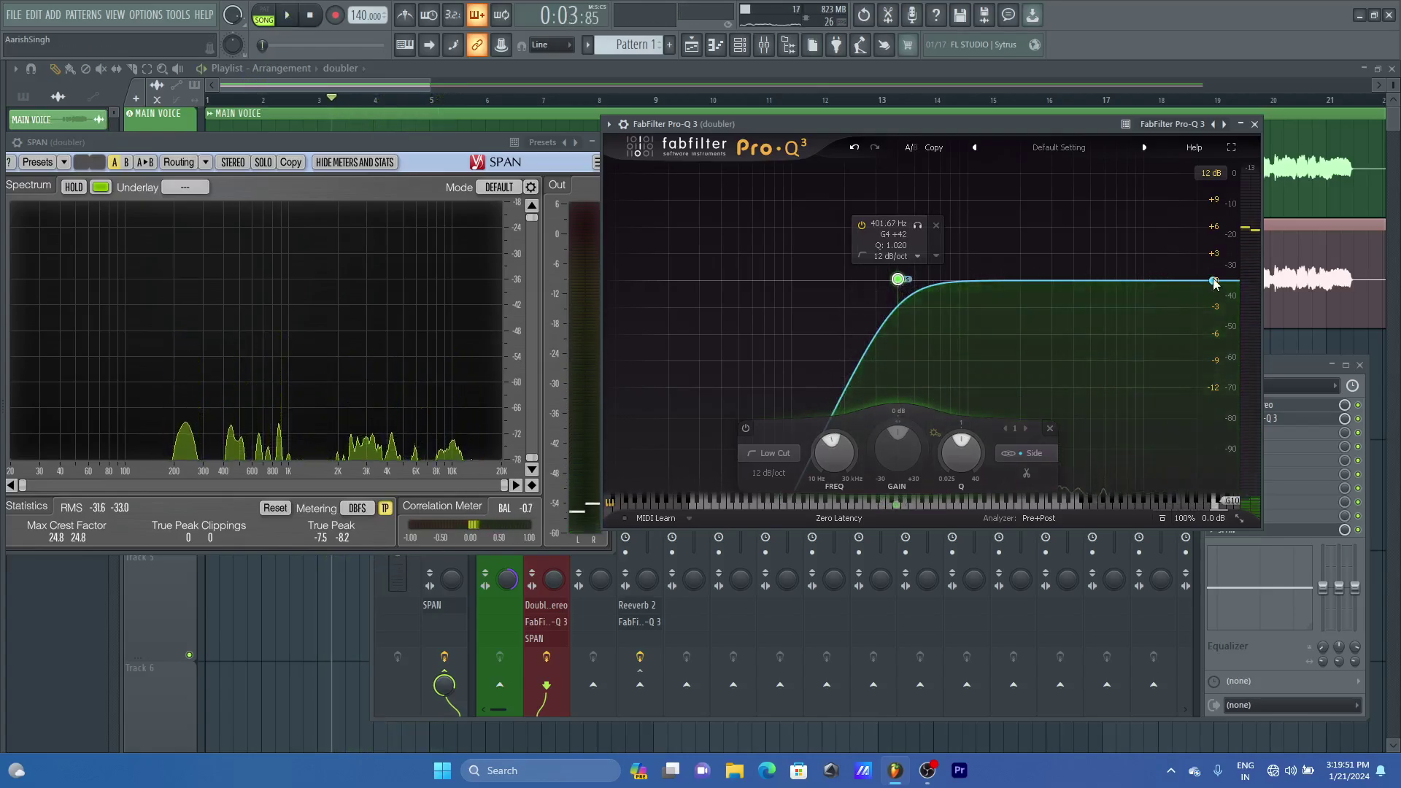
# Add a high-cut band on the Stereo channel, lower it to just under 7.7 kHz during playback, and close Pro-Q 3
pyautogui.doubleClick(1212, 281)
pyautogui.click(1175, 454)
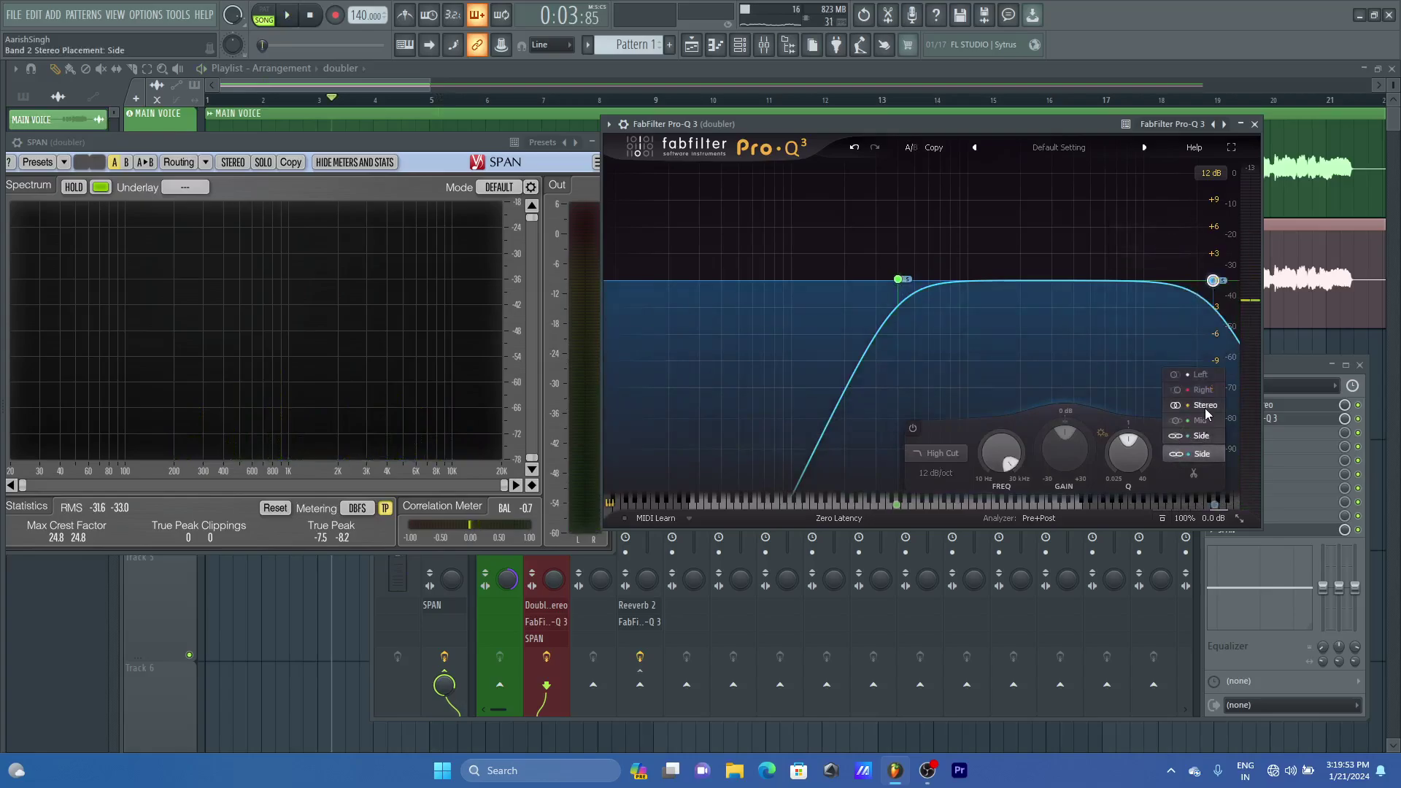
pyautogui.click(1189, 390)
pyautogui.moveTo(1213, 281); pyautogui.dragTo(1123, 277)
pyautogui.press('space')
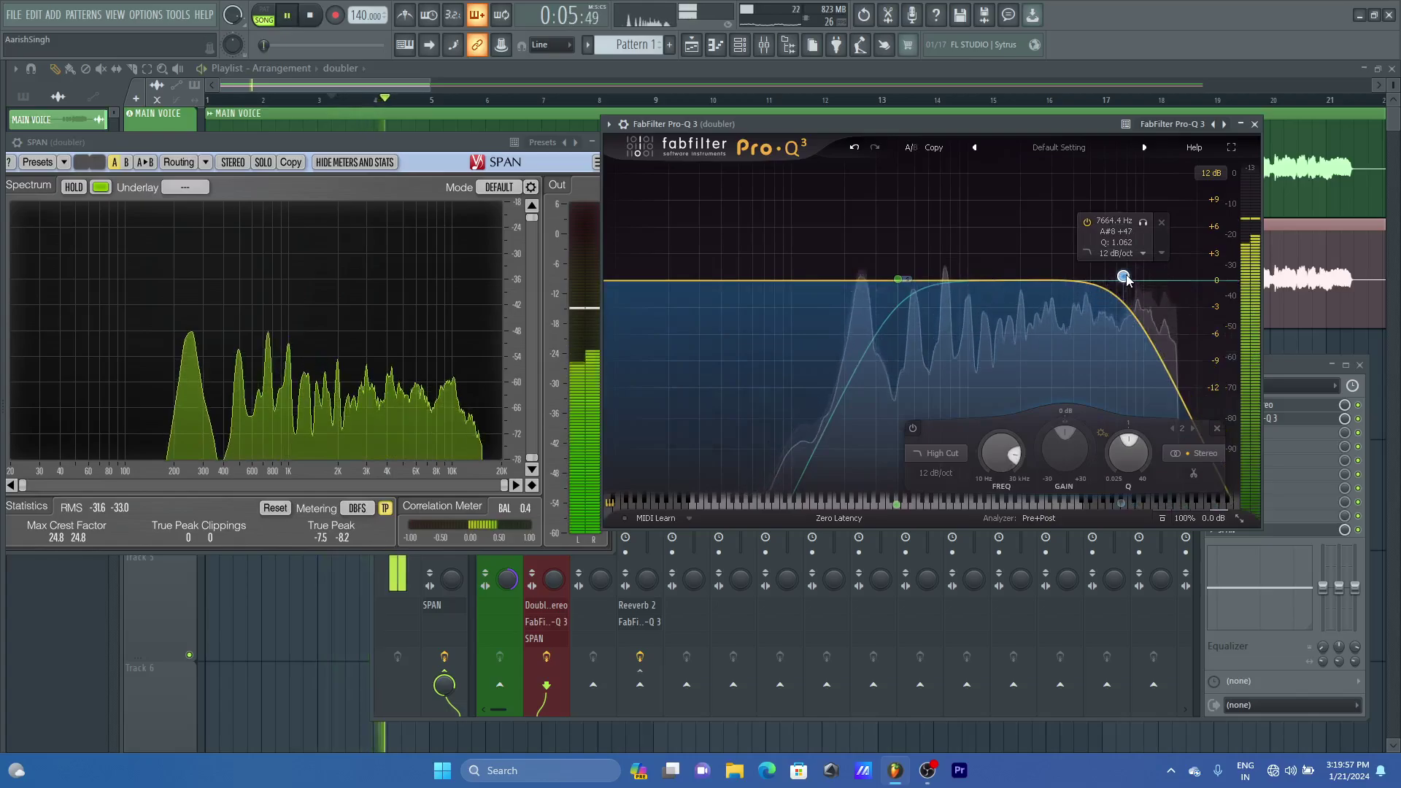
pyautogui.moveTo(1124, 278); pyautogui.dragTo(1116, 277)
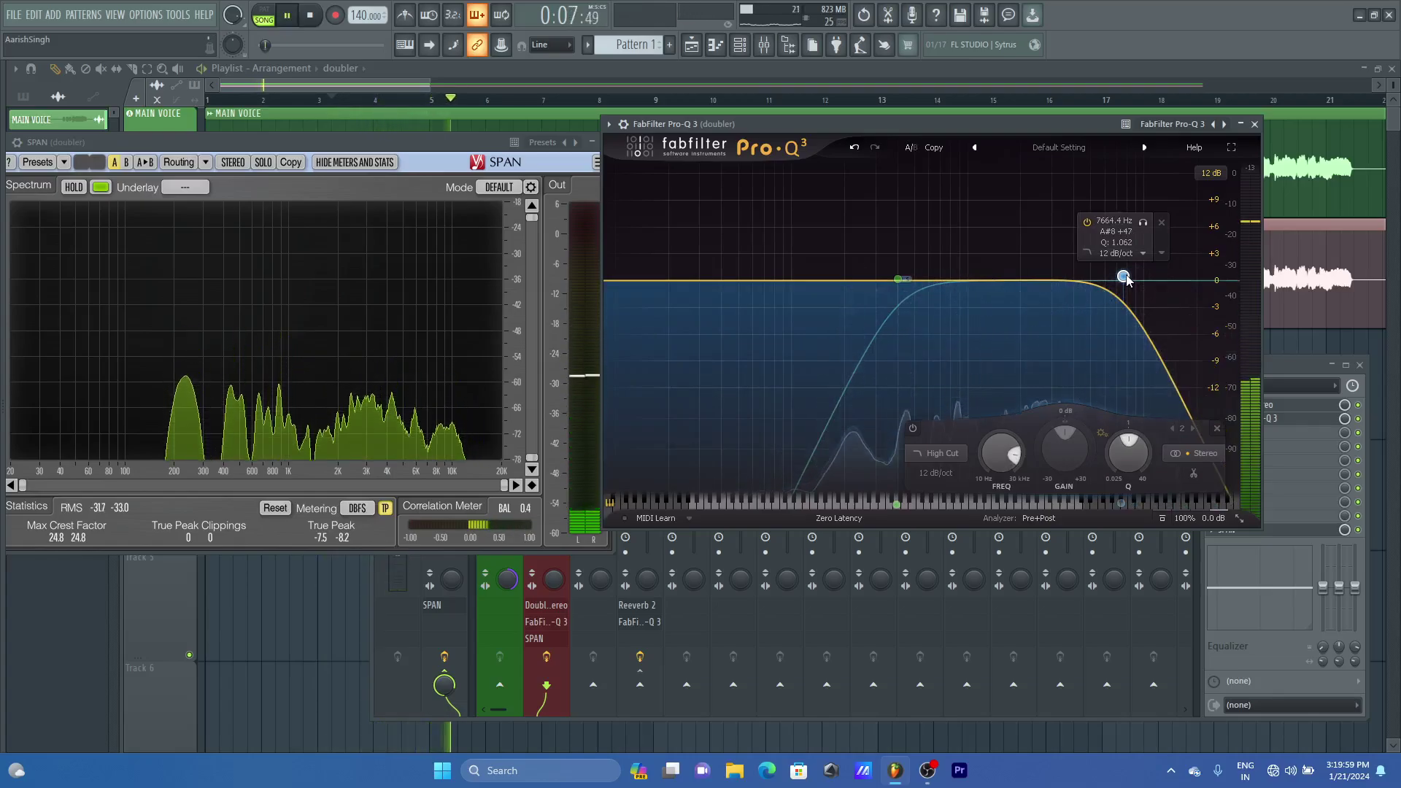
pyautogui.click(1255, 124)
pyautogui.press('space')
# Unmute MAIN VOICE with the plugin windows closed, and reset the doubler track's volume to 0 dB while both play
pyautogui.click(606, 143)
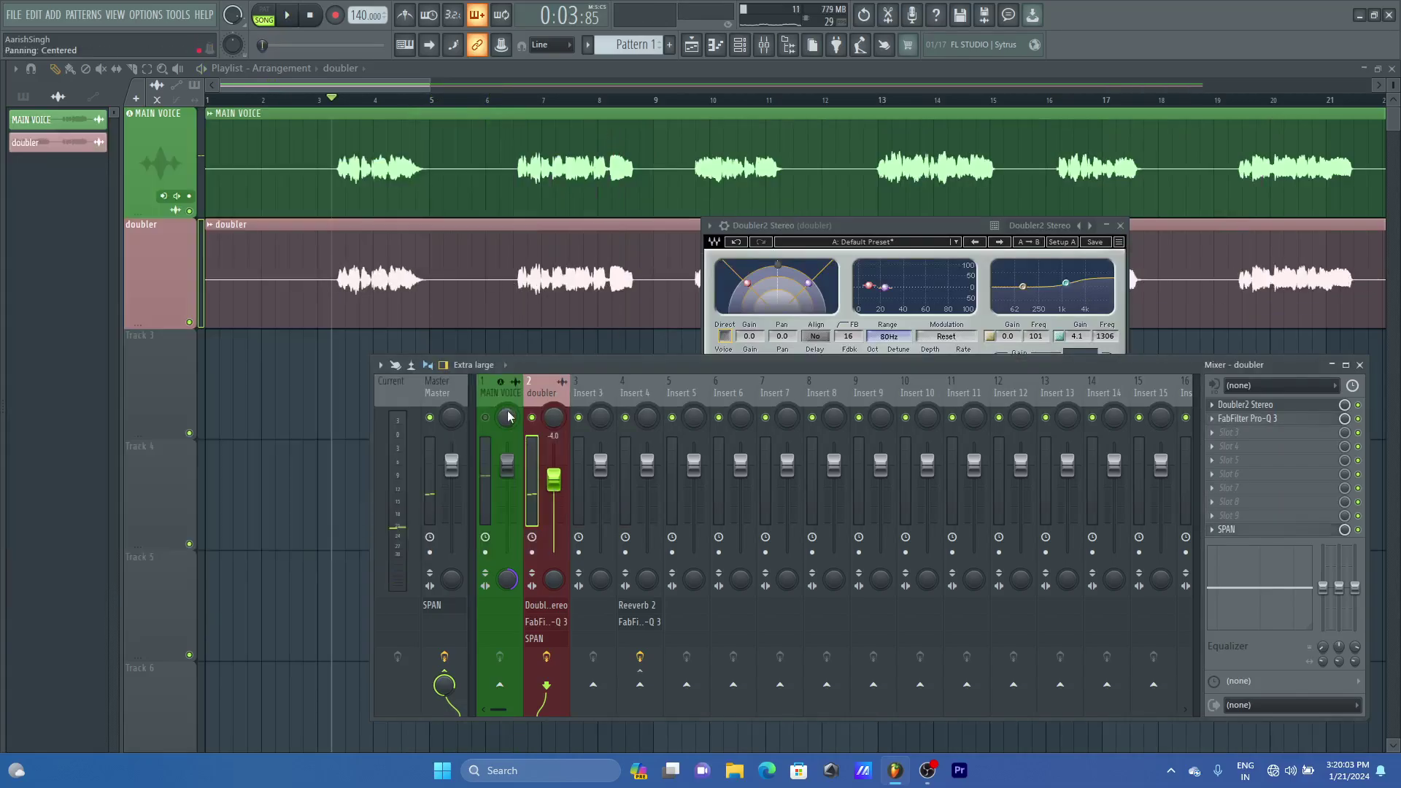
pyautogui.click(1120, 225)
pyautogui.press('space')
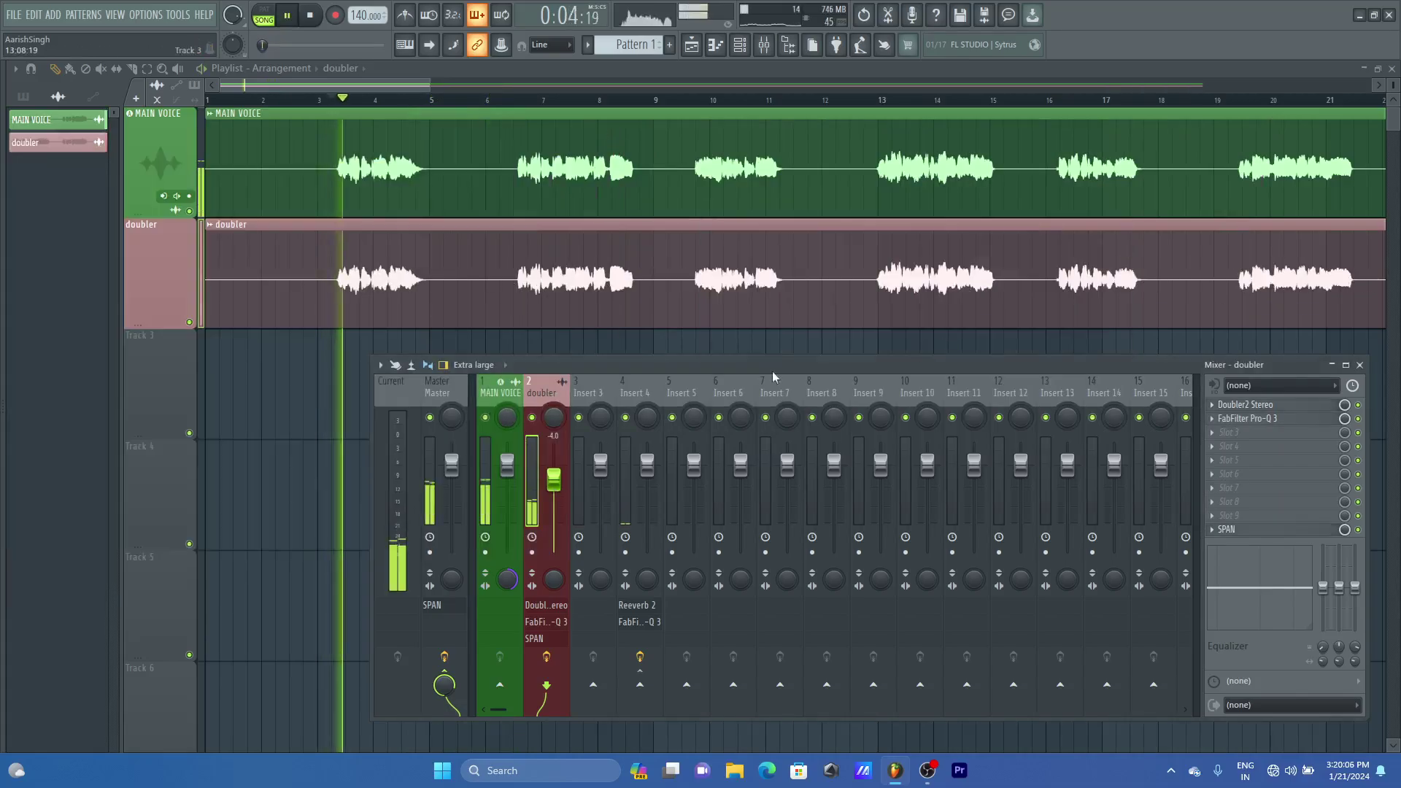
pyautogui.rightClick(554, 479)
pyautogui.click(584, 489)
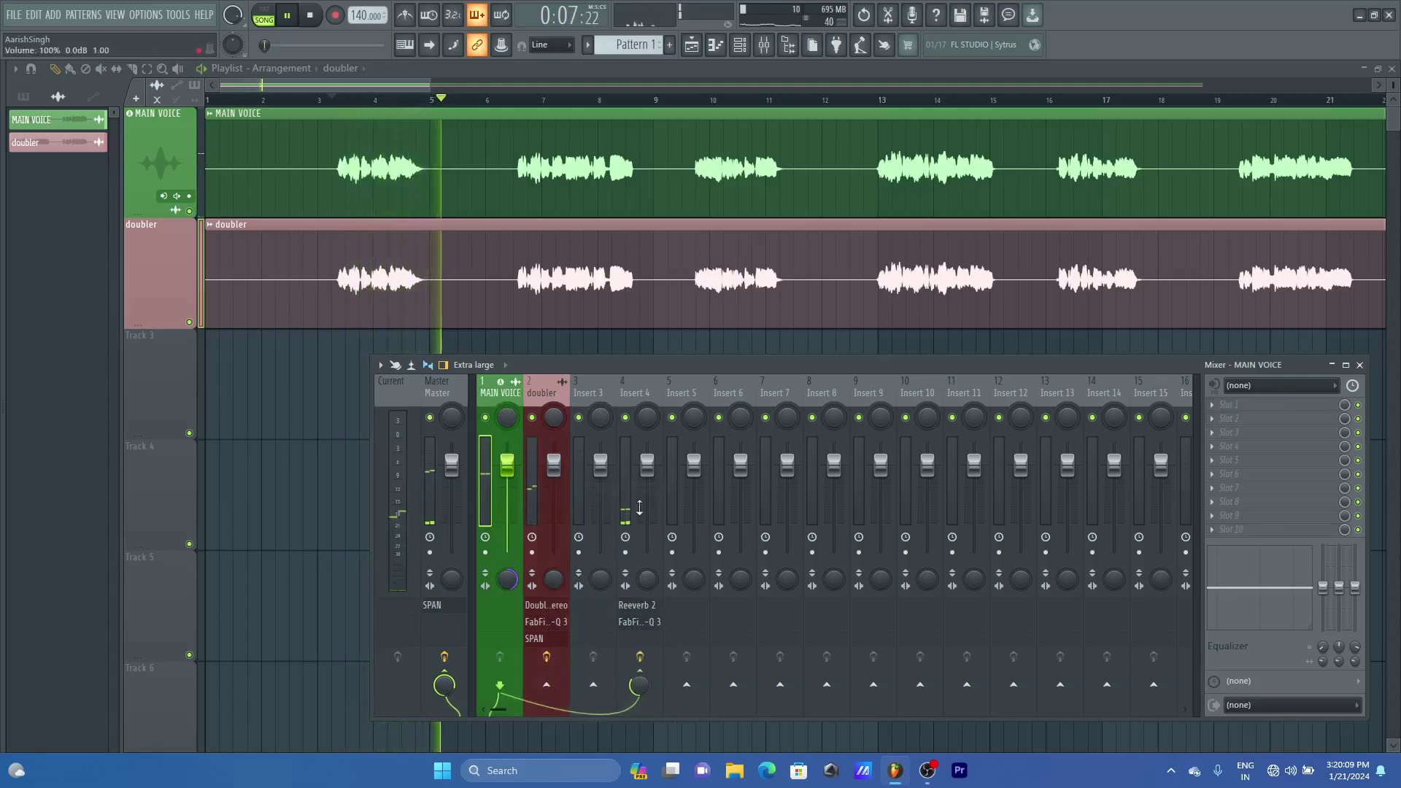
# Check Insert 4's Fruity Reeverb 2 settings during playback, then hide the mixer and stop playback
pyautogui.click(634, 394)
pyautogui.click(1242, 405)
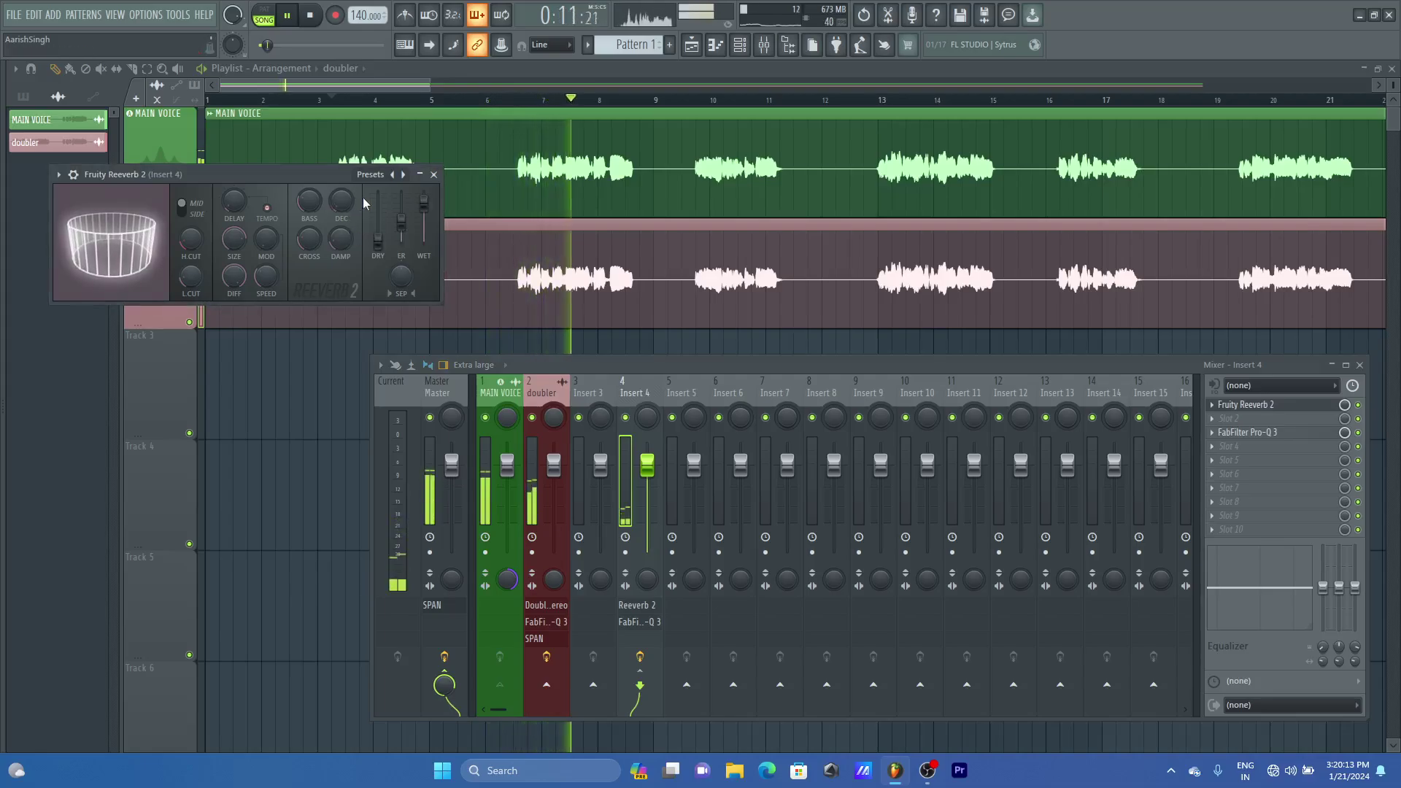
pyautogui.click(434, 176)
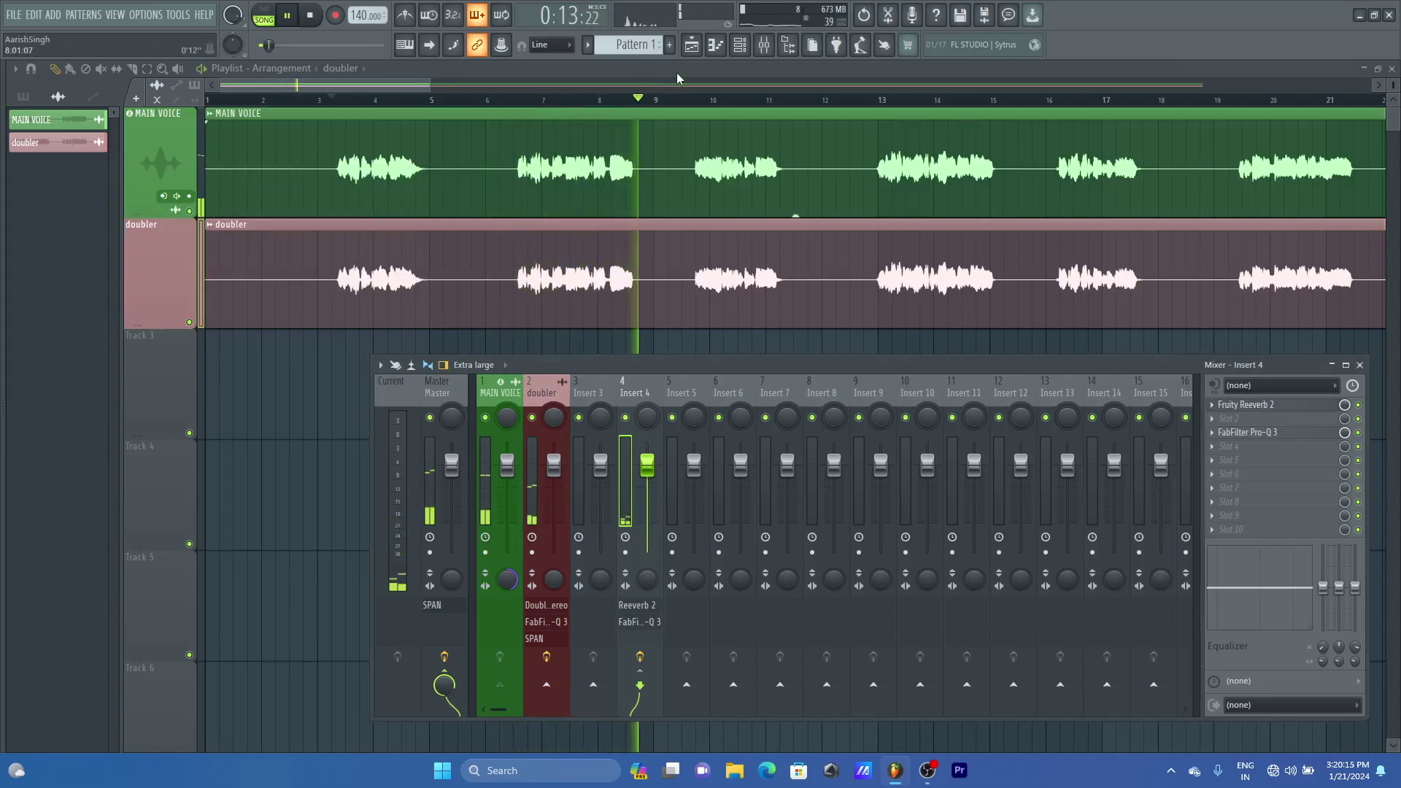
pyautogui.press('F9')
pyautogui.press('space')
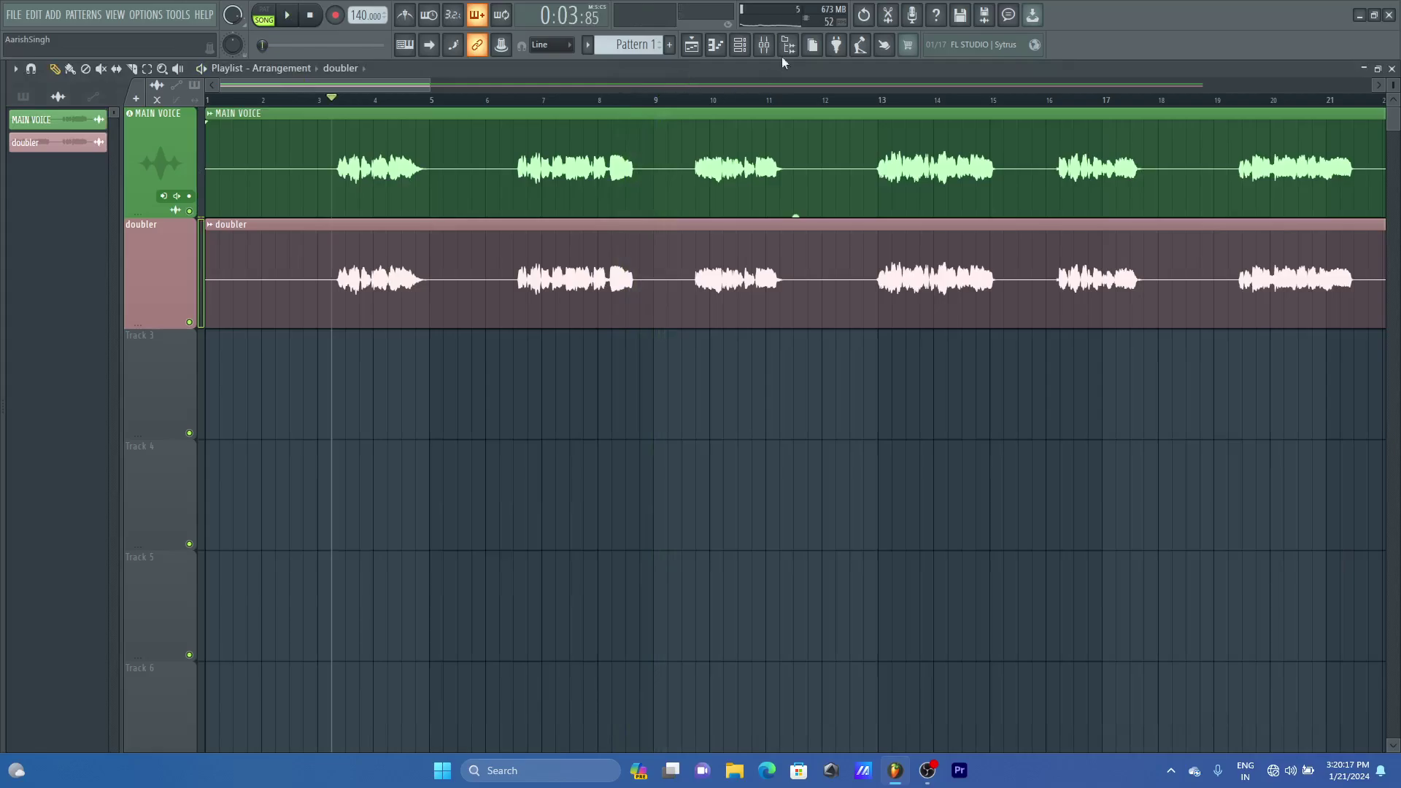
# Reopen the mixer and bring up the doubler track's SPAN analyzer, moved fully into view
pyautogui.click(762, 48)
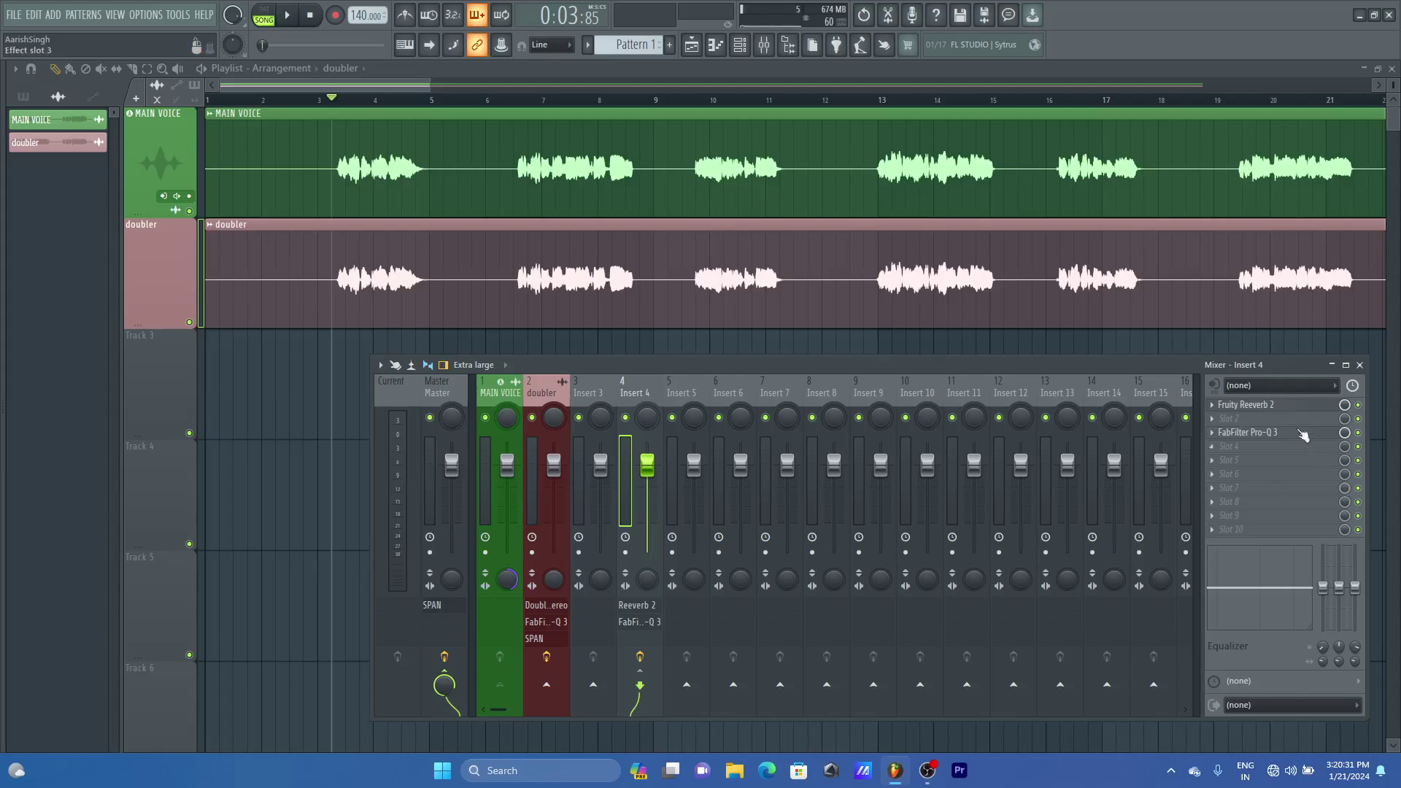
pyautogui.press('Left')
pyautogui.press('Left')
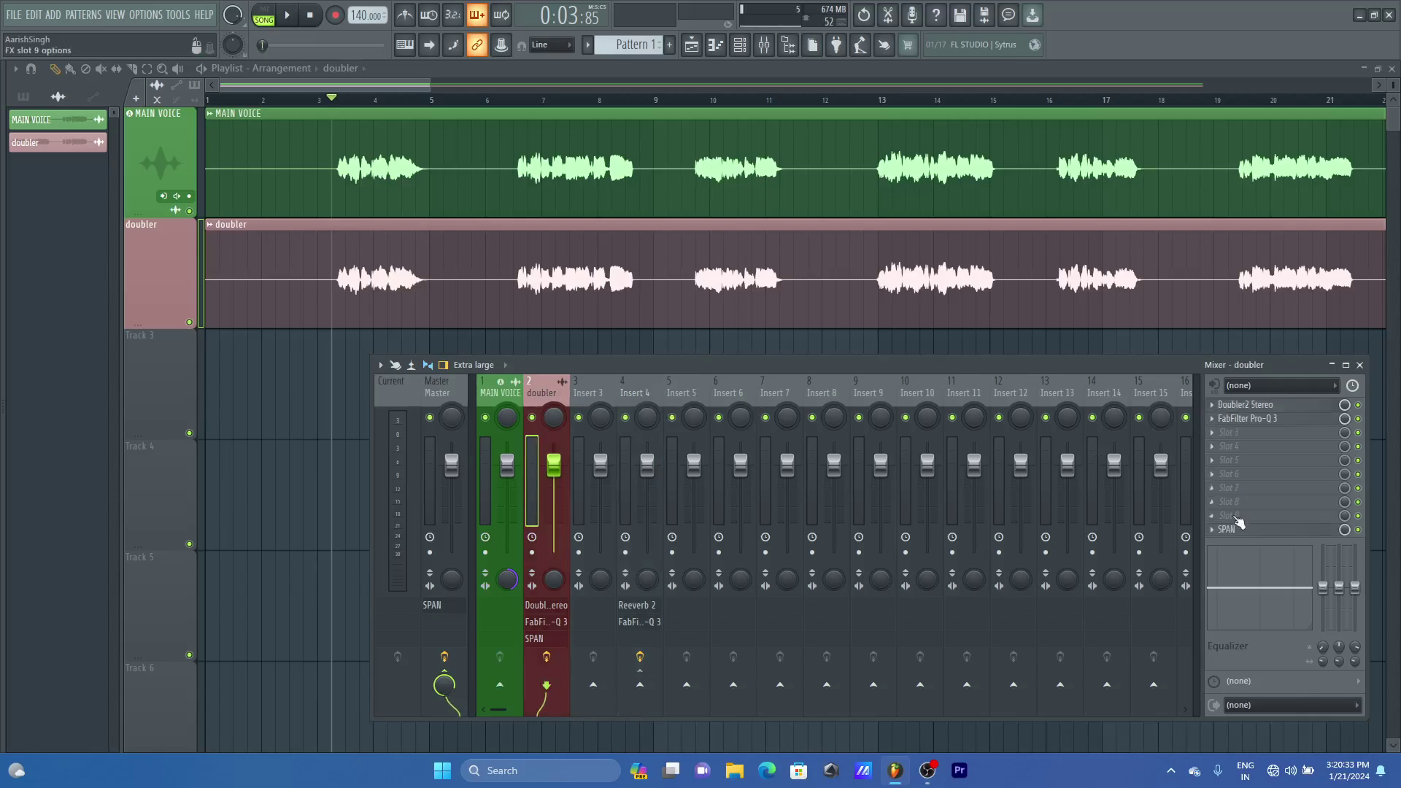
pyautogui.click(1257, 530)
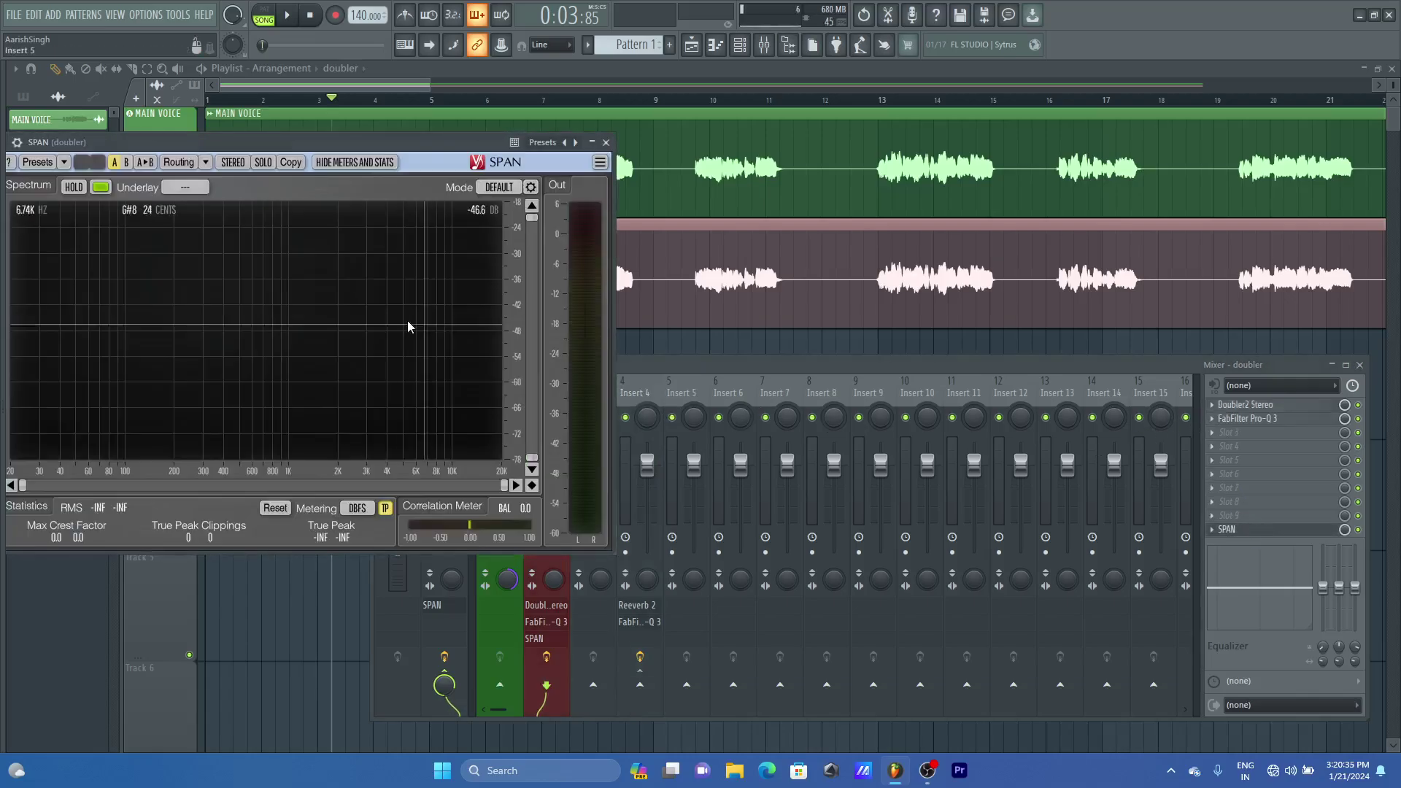
pyautogui.moveTo(411, 142); pyautogui.dragTo(470, 141)
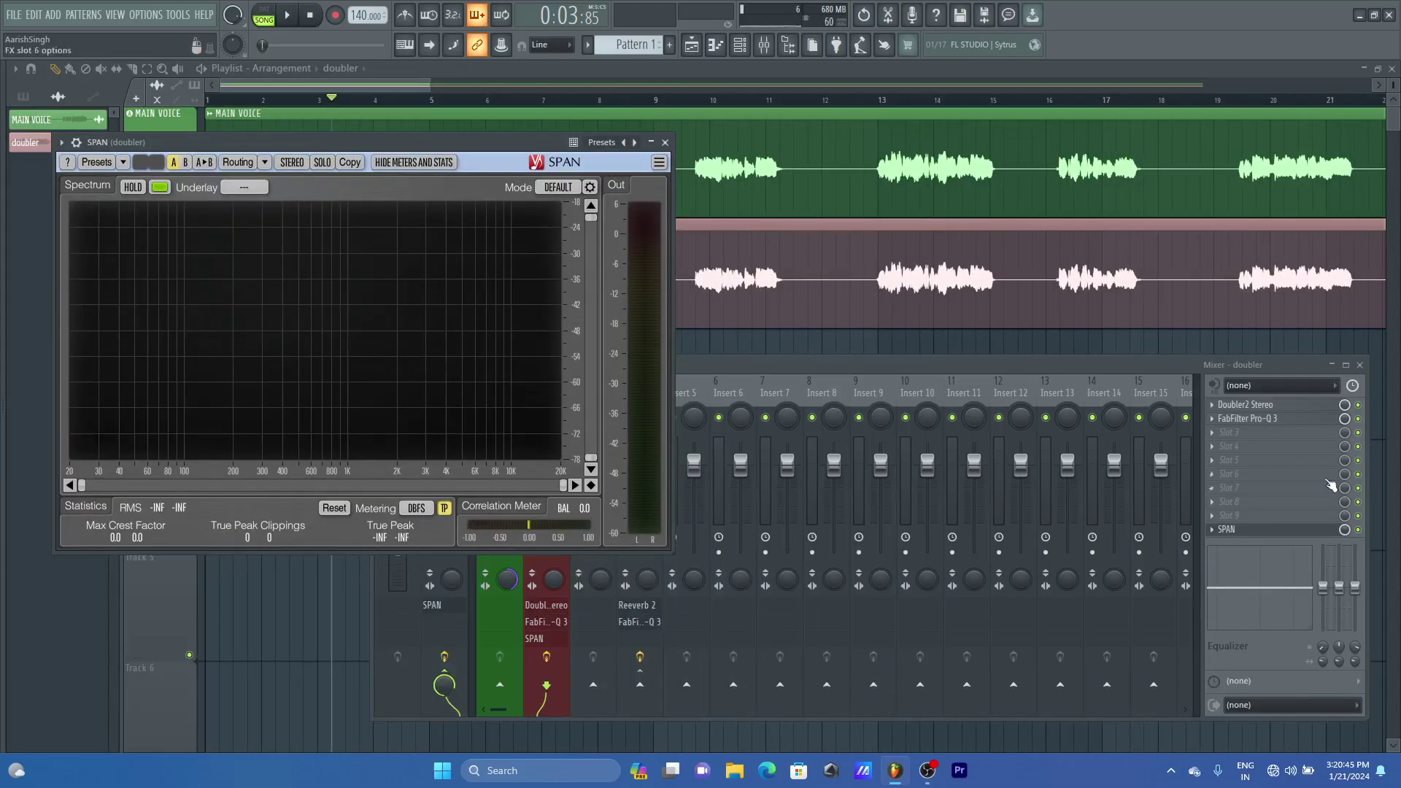
# Add a third band to the doubler's Pro-Q 3 as a low cut at the lowest frequencies, on the Side channel
pyautogui.click(1273, 428)
pyautogui.click(618, 283)
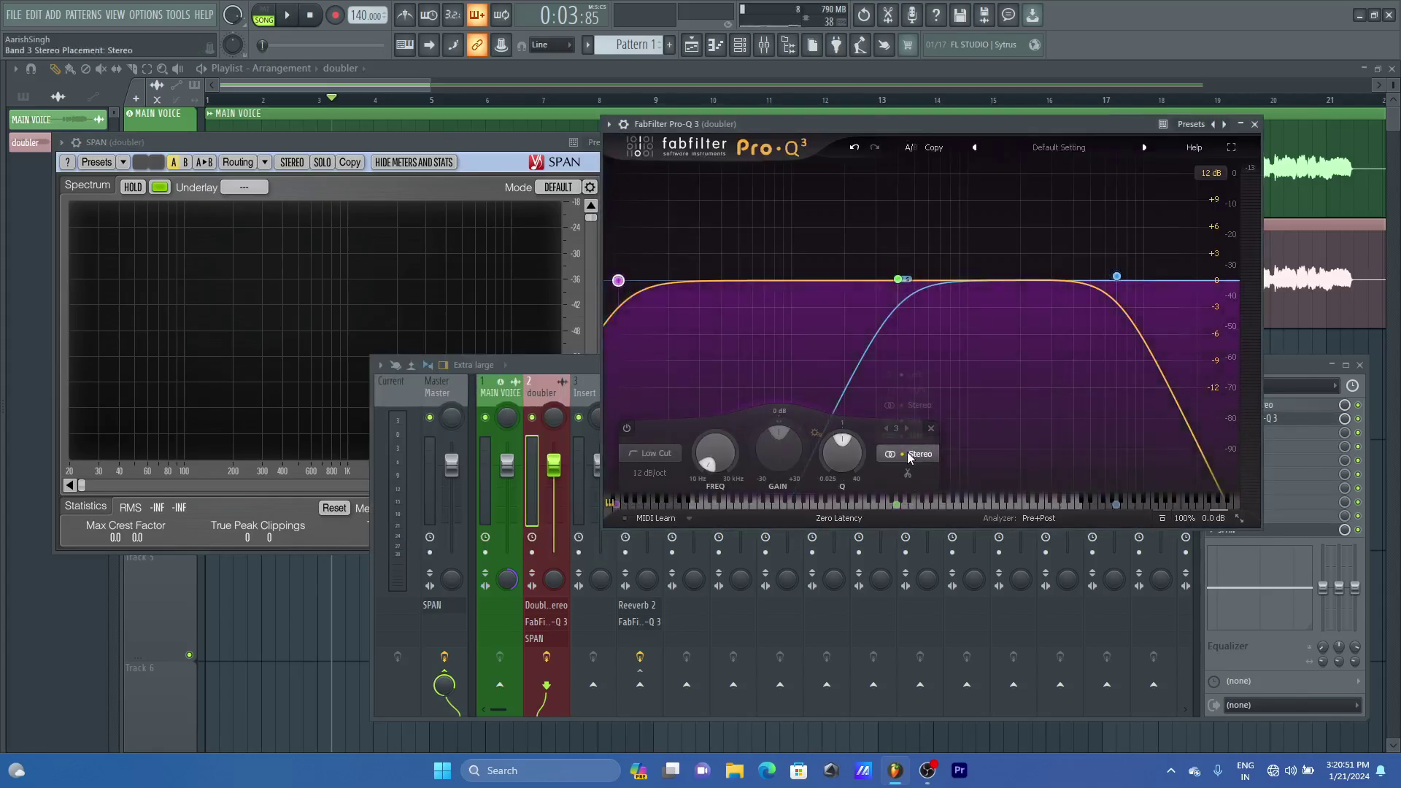
pyautogui.click(910, 454)
pyautogui.click(907, 437)
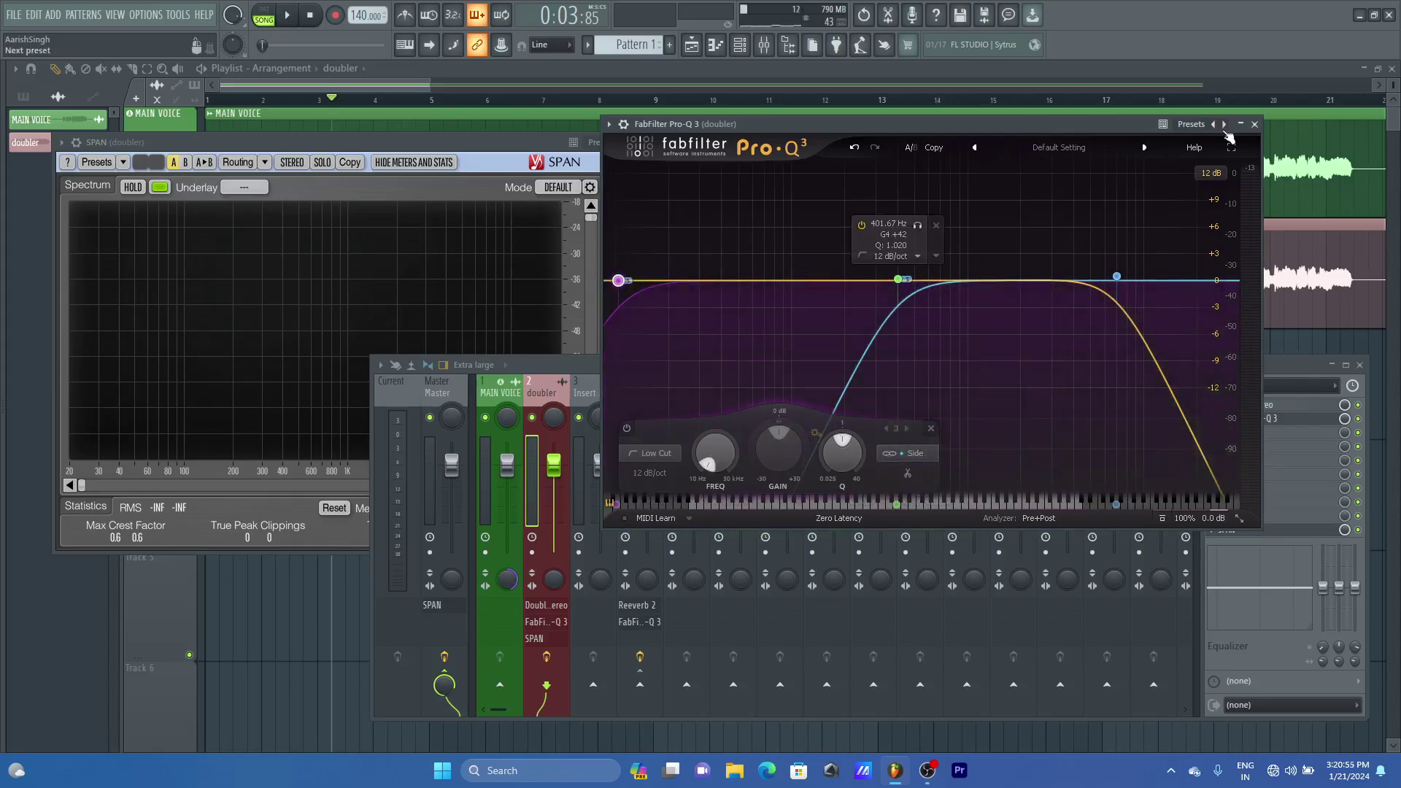
pyautogui.click(1255, 124)
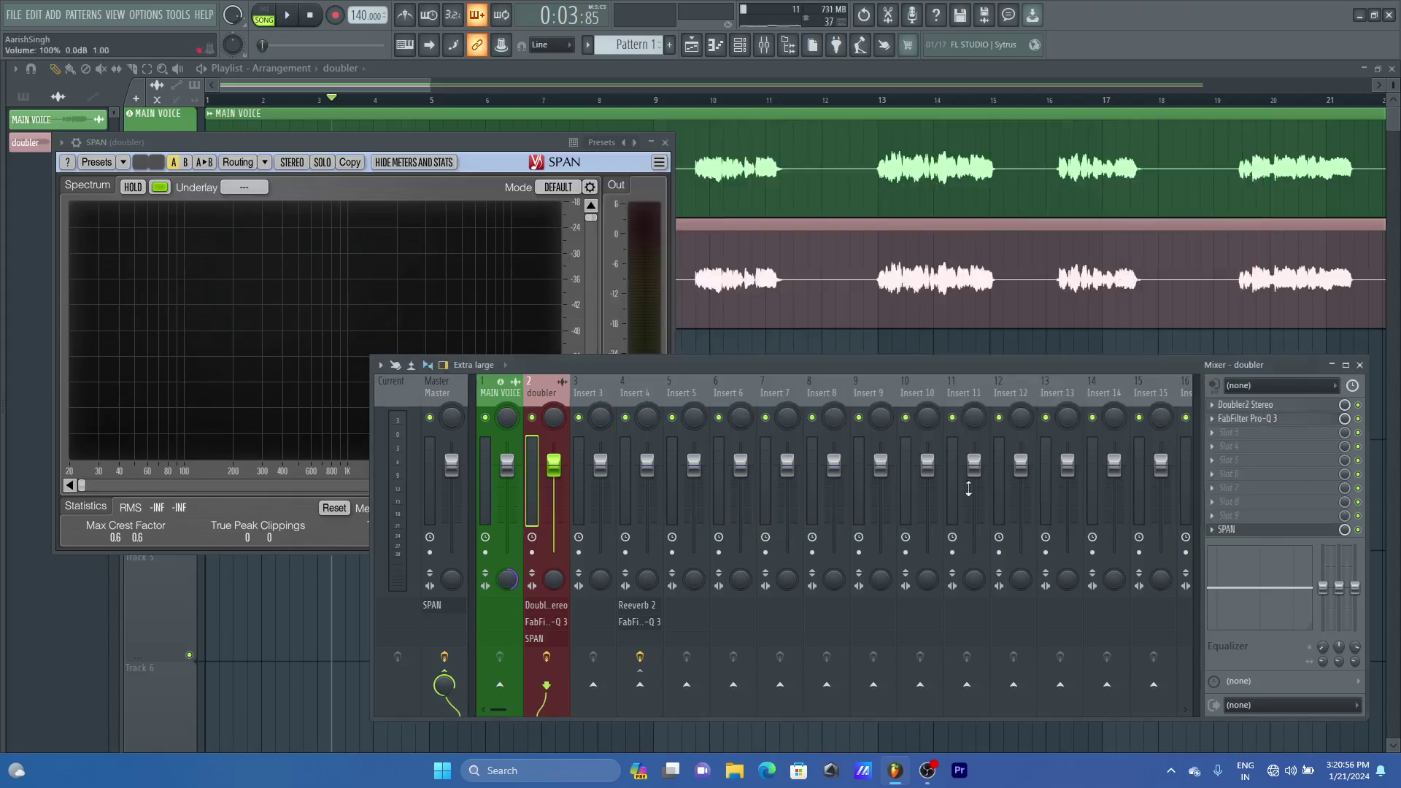
# Review the correlation meter in the doubler's SPAN and in the Master track's SPAN, closing each analyzer
pyautogui.click(467, 142)
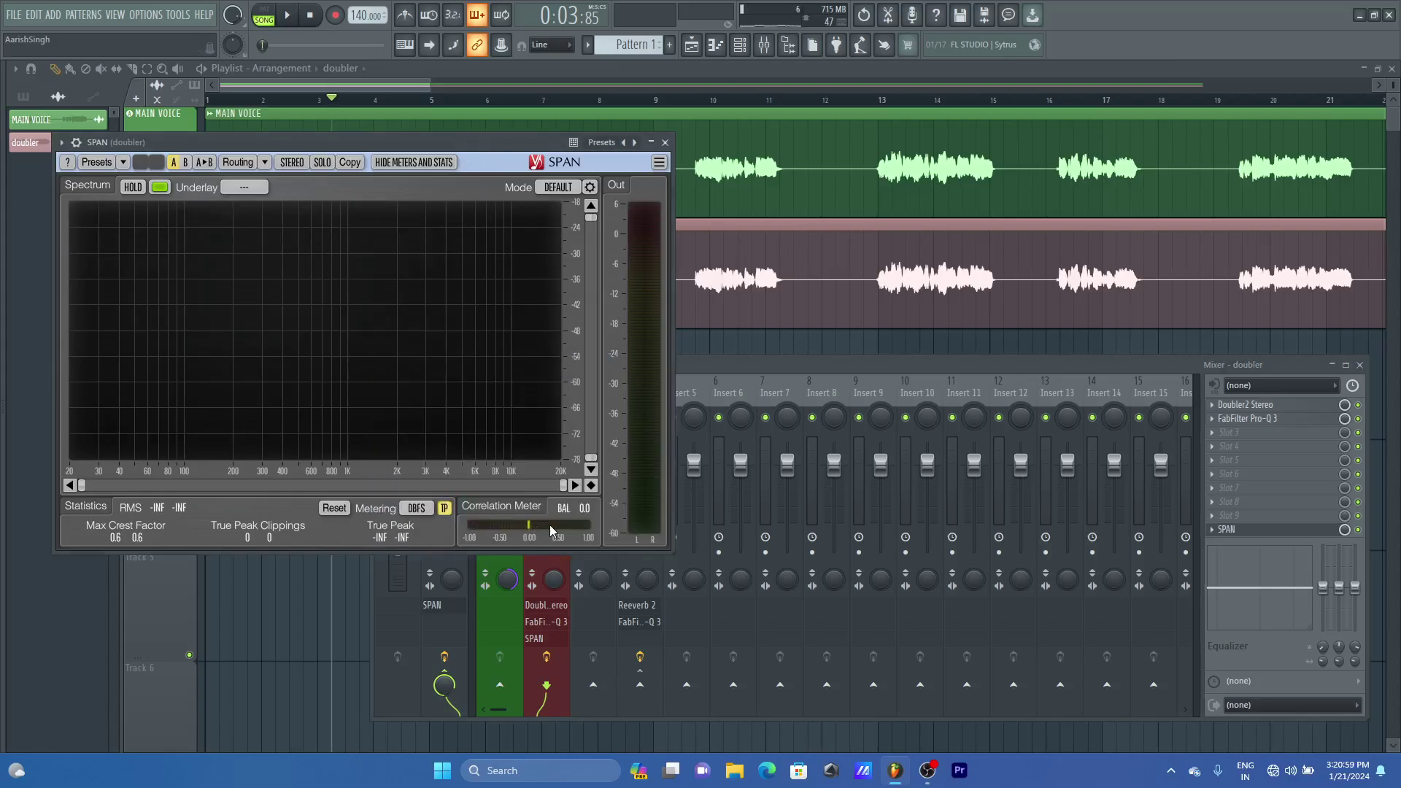
pyautogui.click(664, 142)
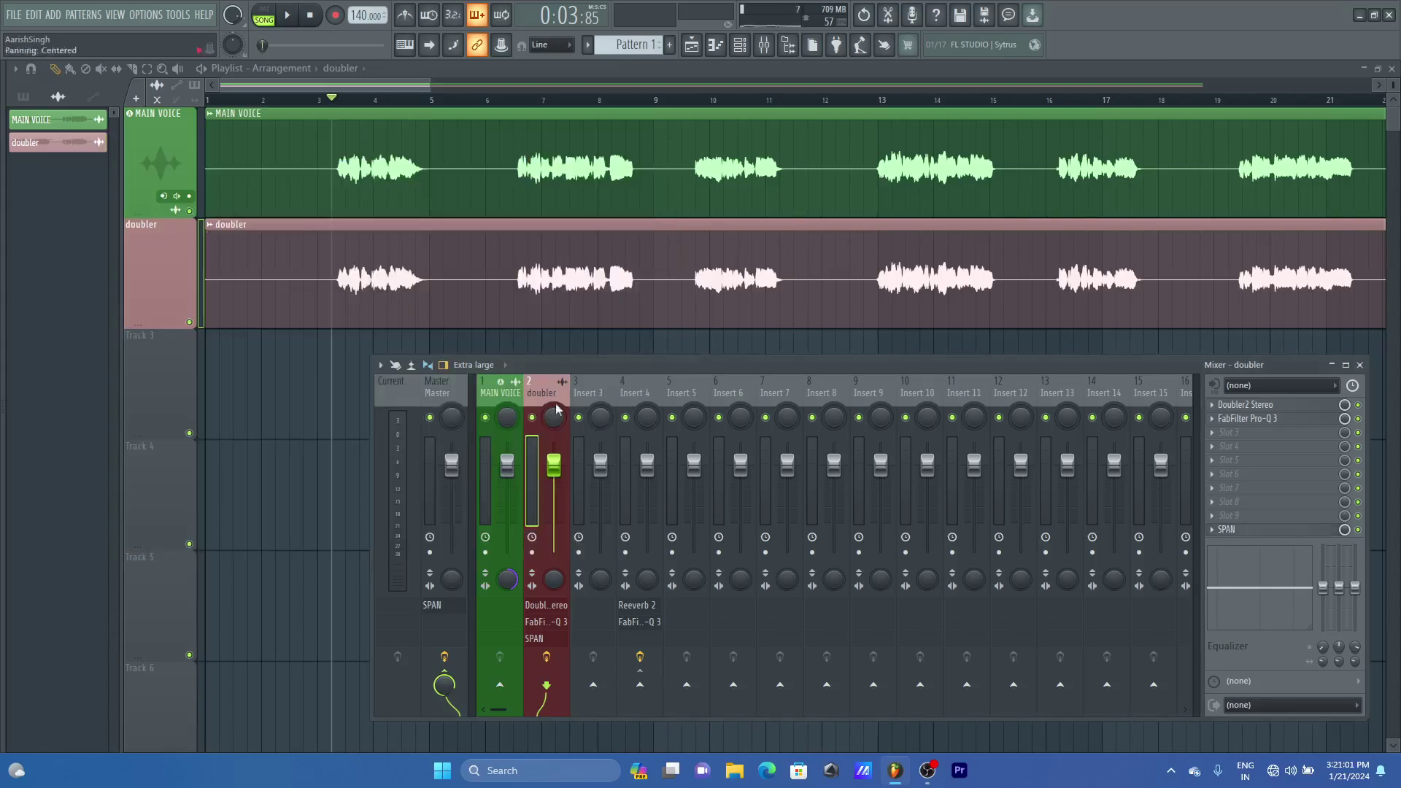
pyautogui.click(502, 394)
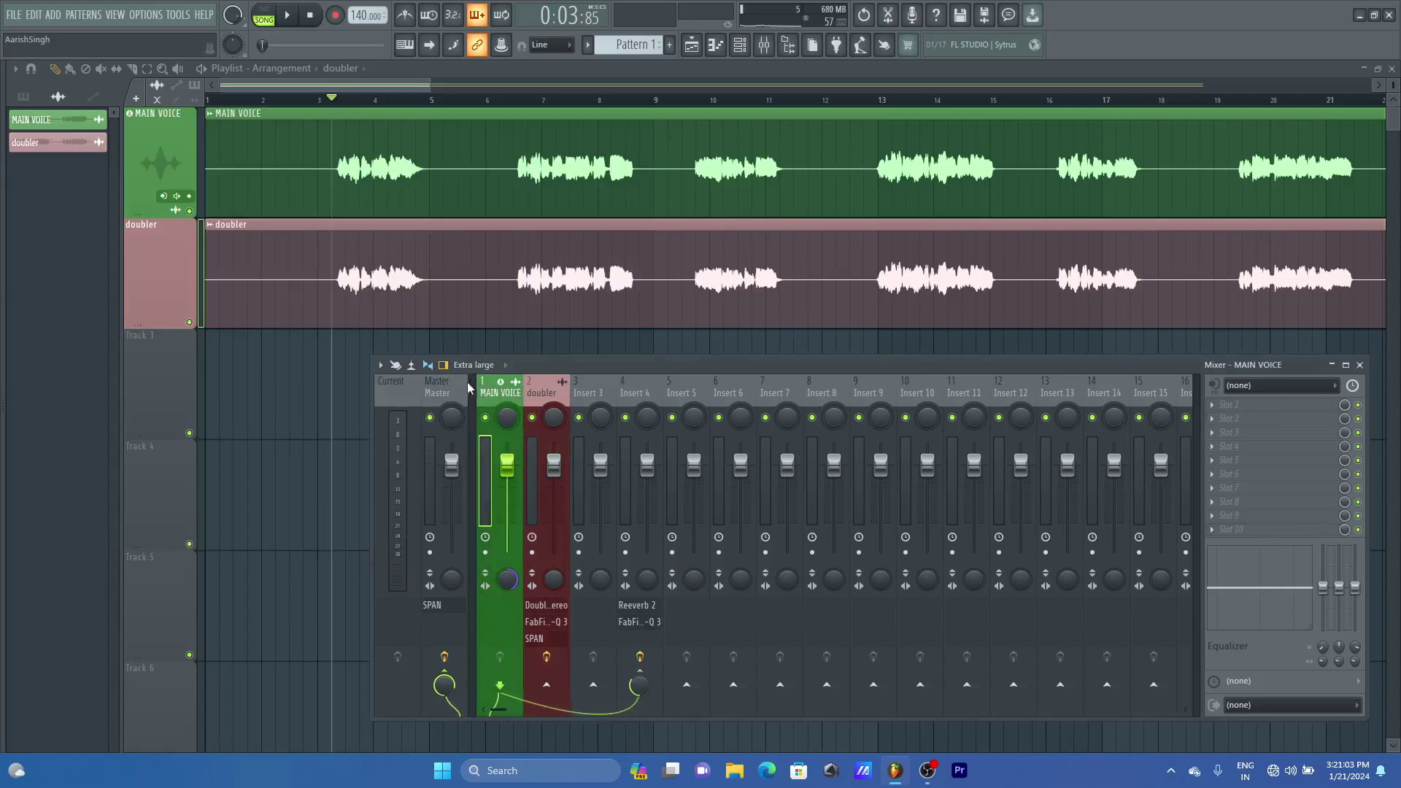
pyautogui.click(445, 387)
pyautogui.click(1264, 407)
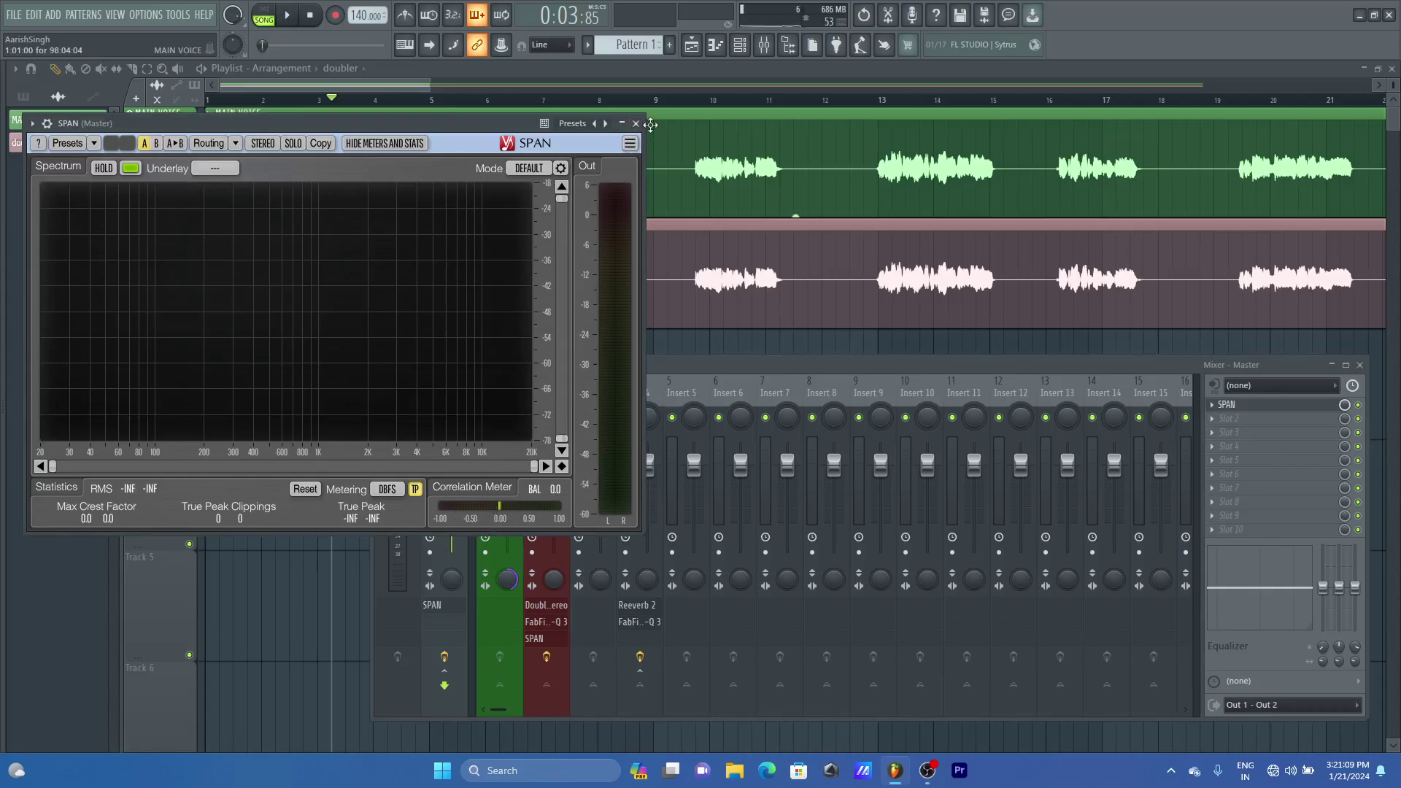
pyautogui.click(635, 123)
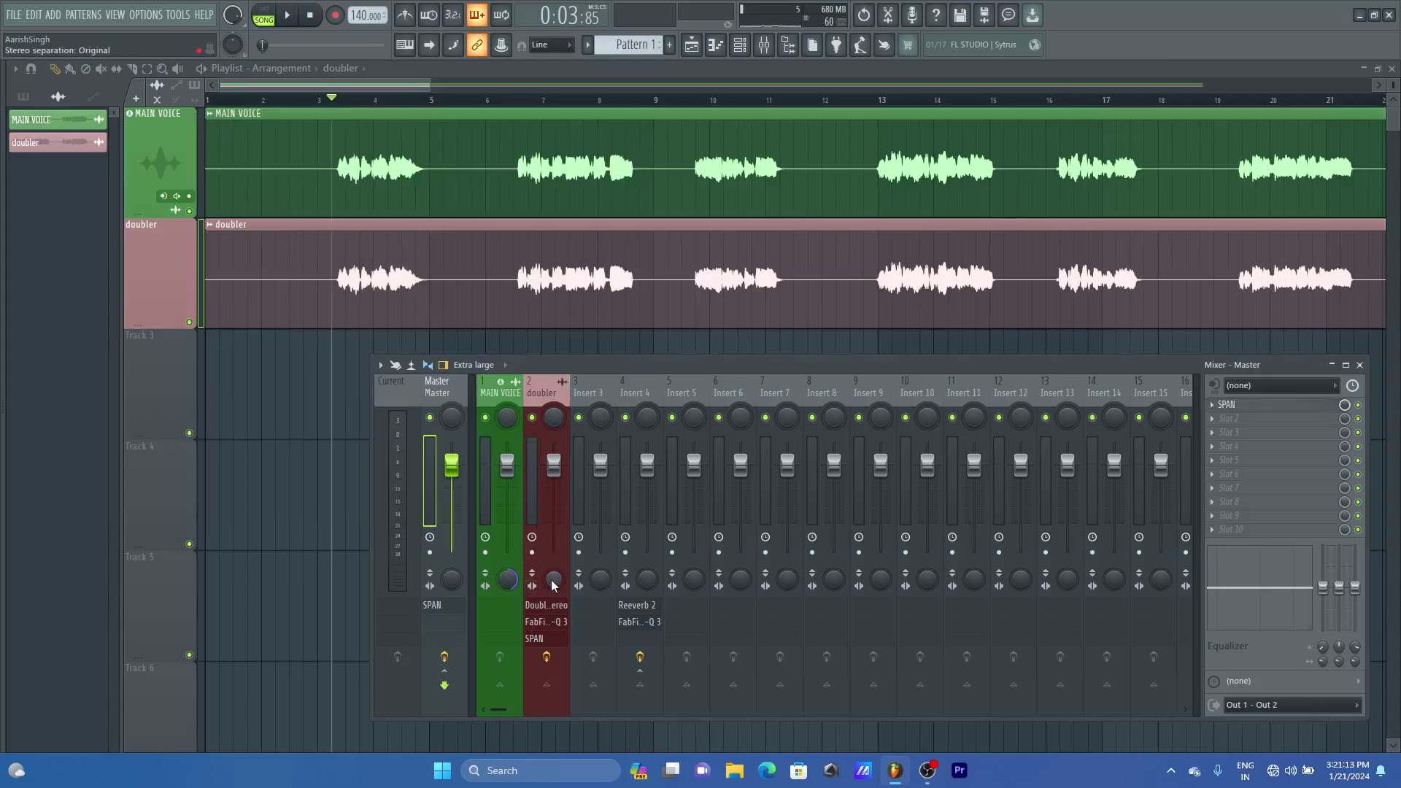
# Try the doubler track's stereo separation at 100% merged, and reset it to its default
pyautogui.moveTo(554, 581); pyautogui.dragTo(554, 555)
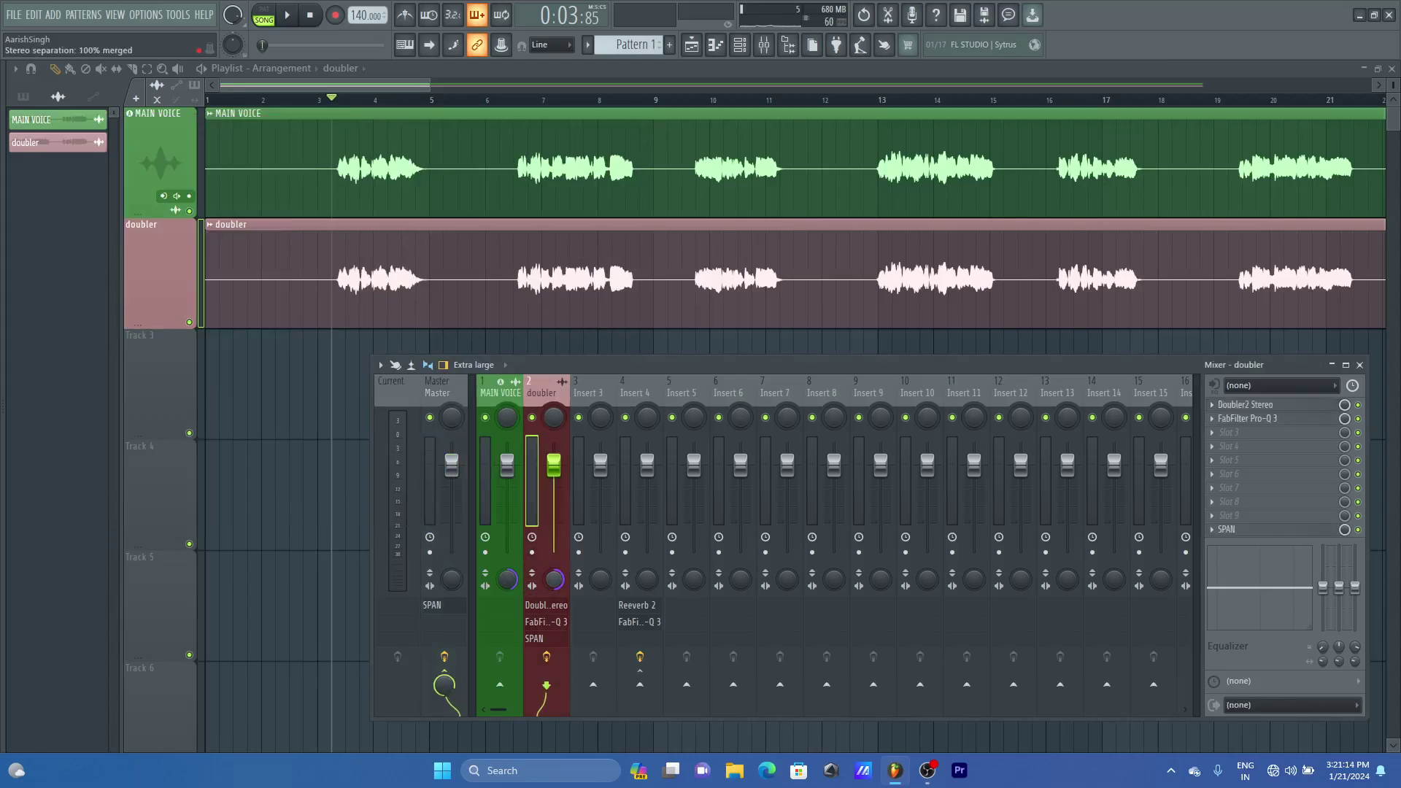
pyautogui.rightClick(553, 581)
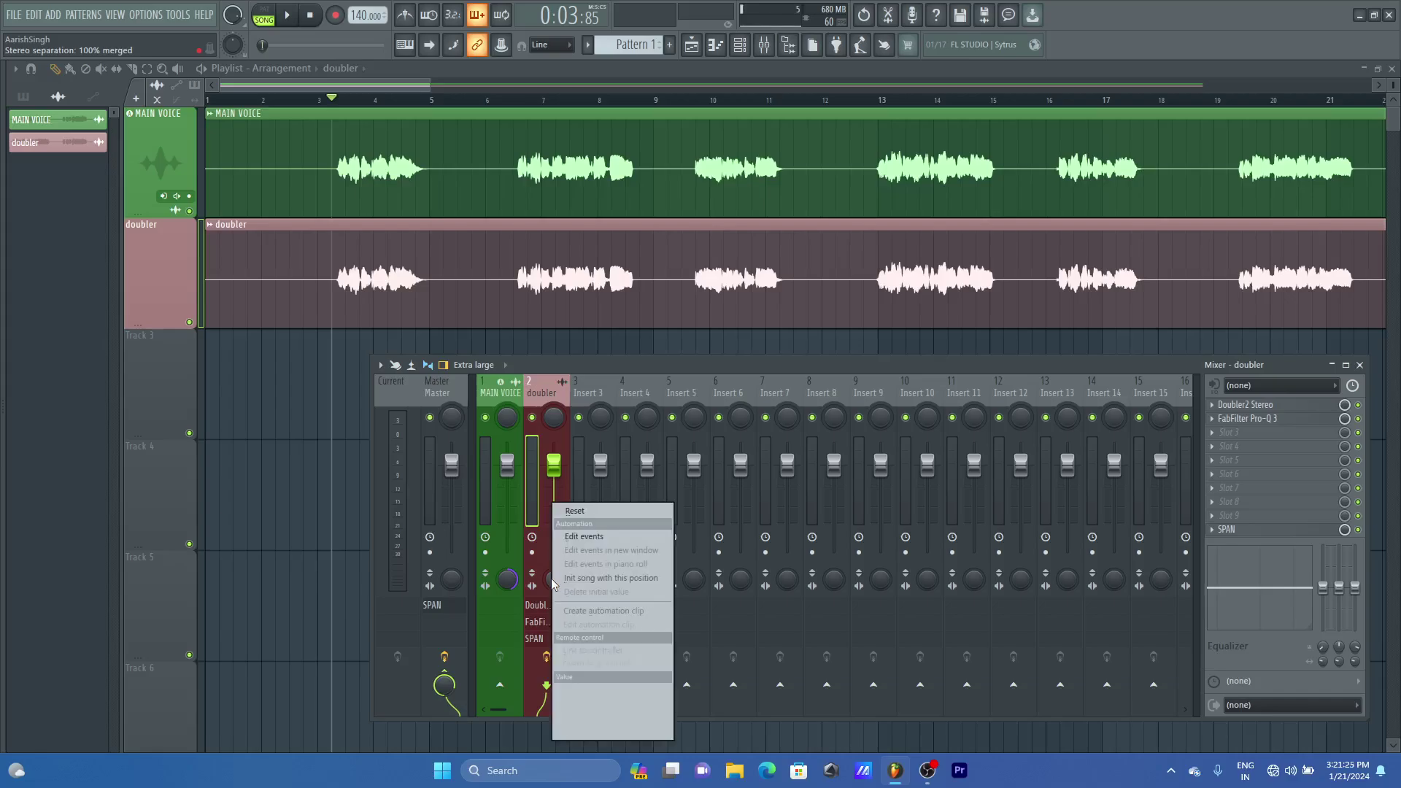
pyautogui.click(584, 514)
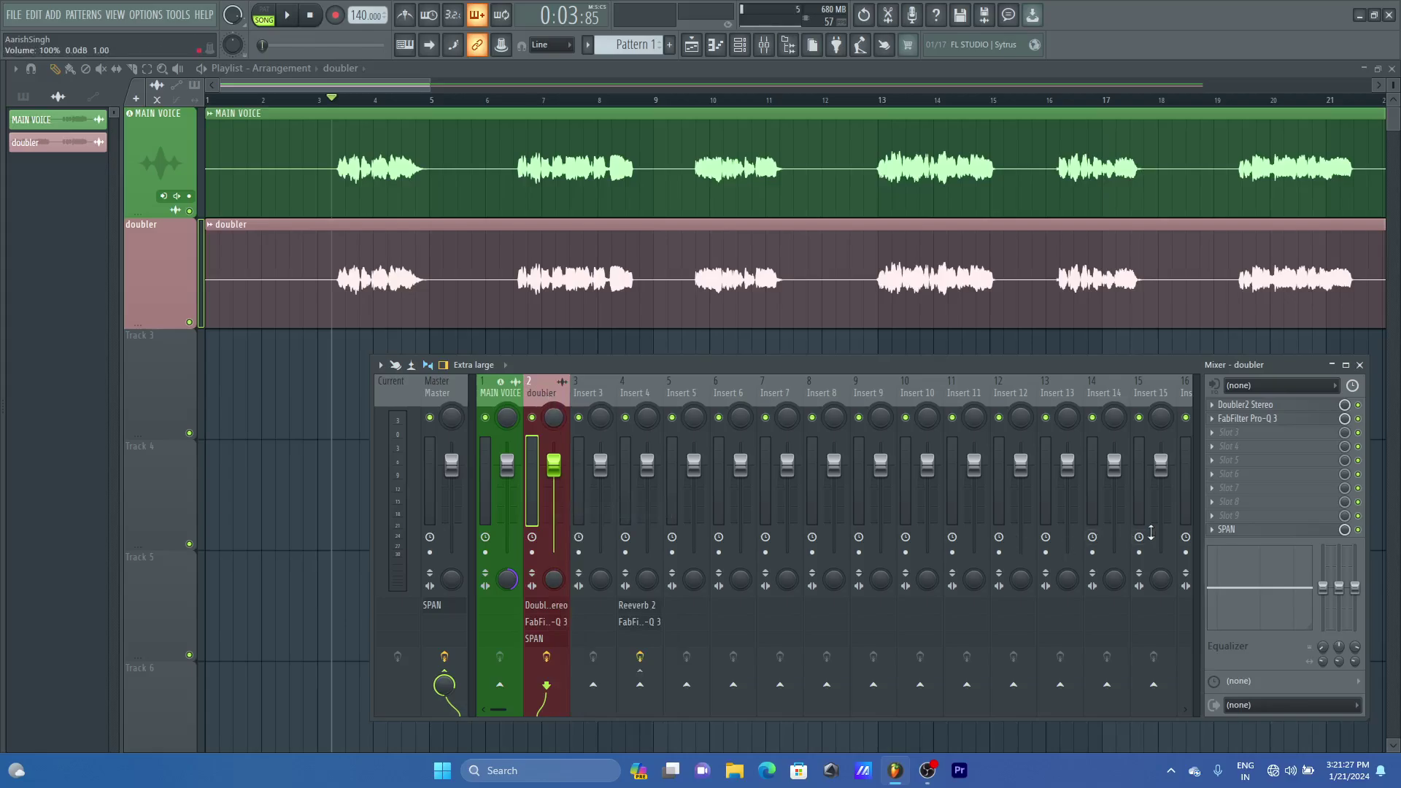
# Check the doubler's correlation meter in its SPAN analyzer during a short playback, and close the analyzer
pyautogui.click(1232, 529)
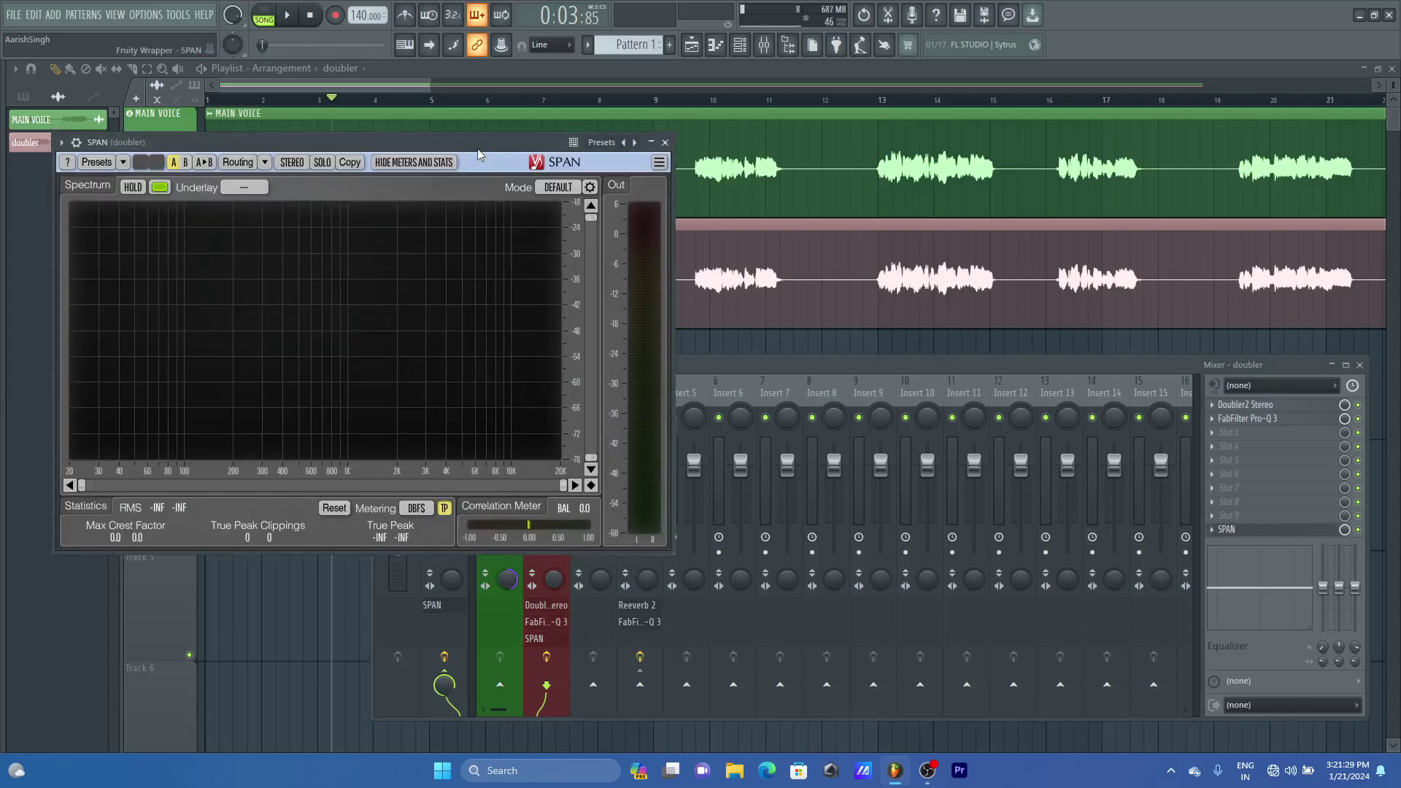
pyautogui.moveTo(477, 146); pyautogui.dragTo(437, 123)
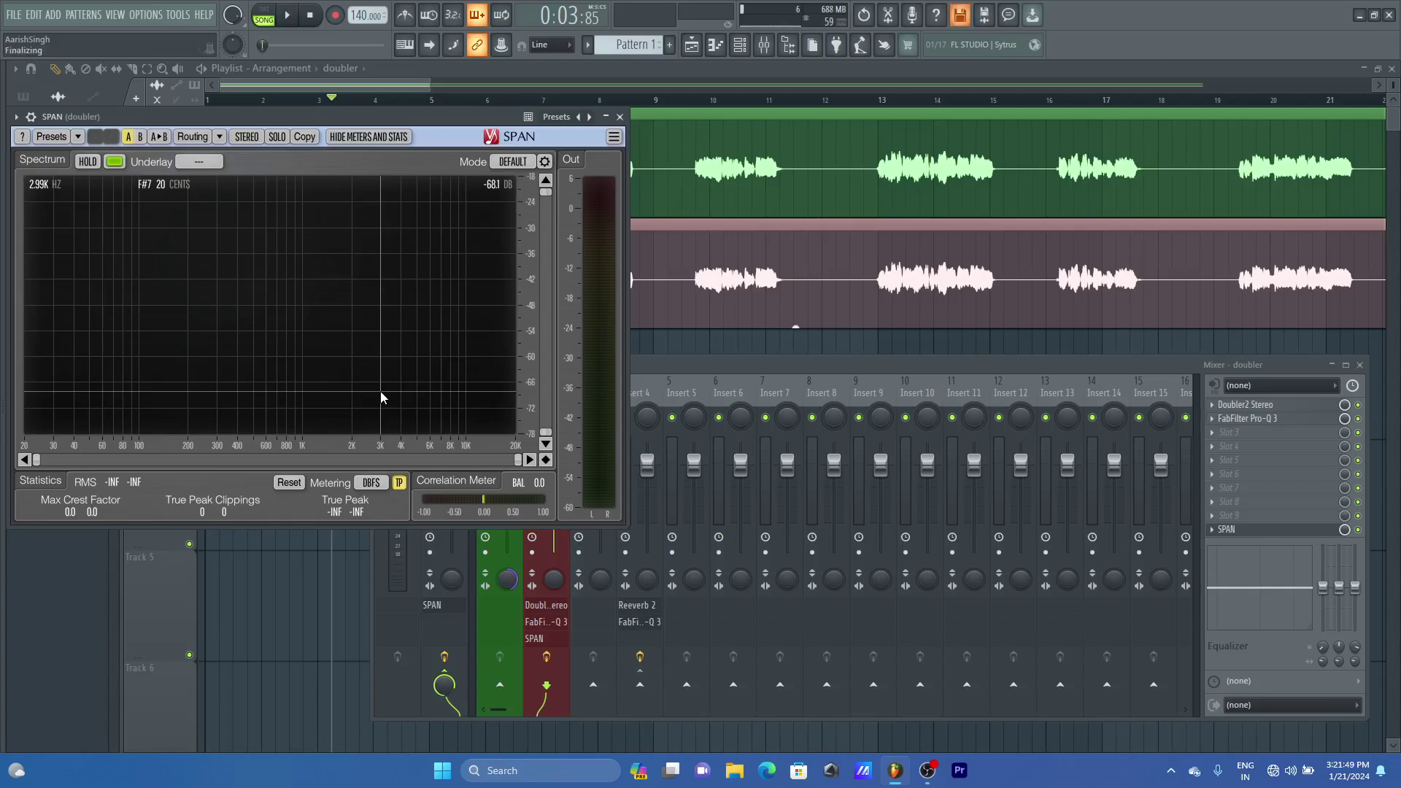
pyautogui.press('space')
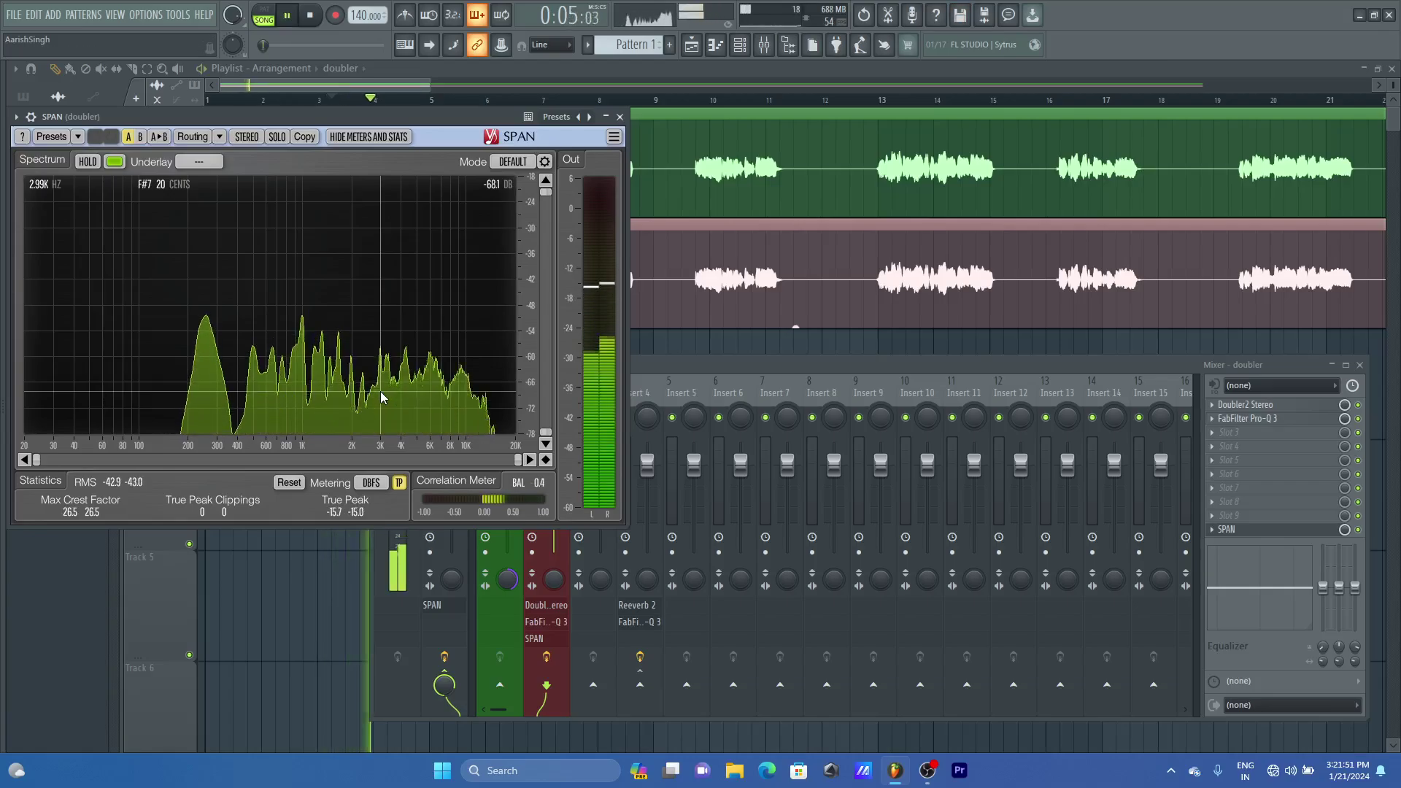
pyautogui.press('space')
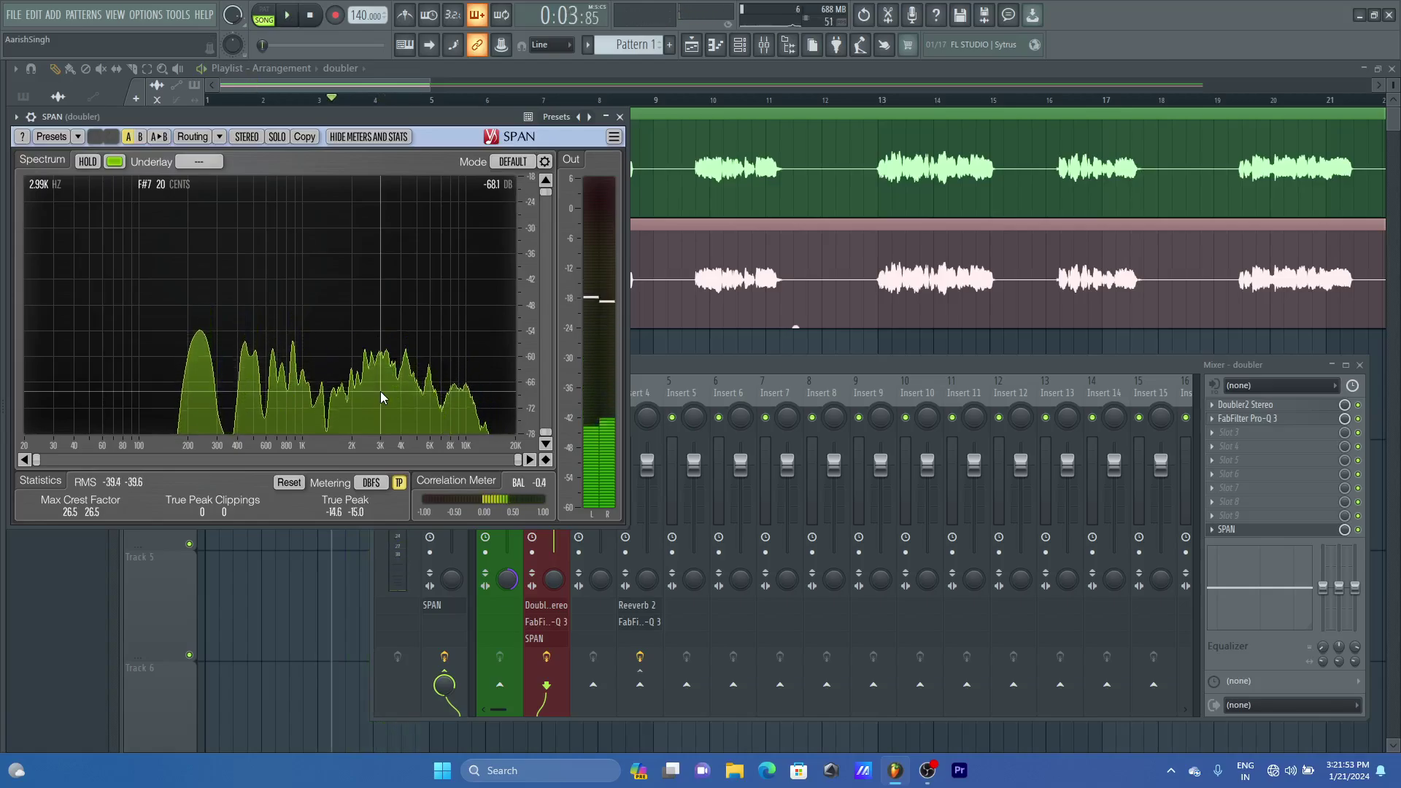
pyautogui.click(619, 117)
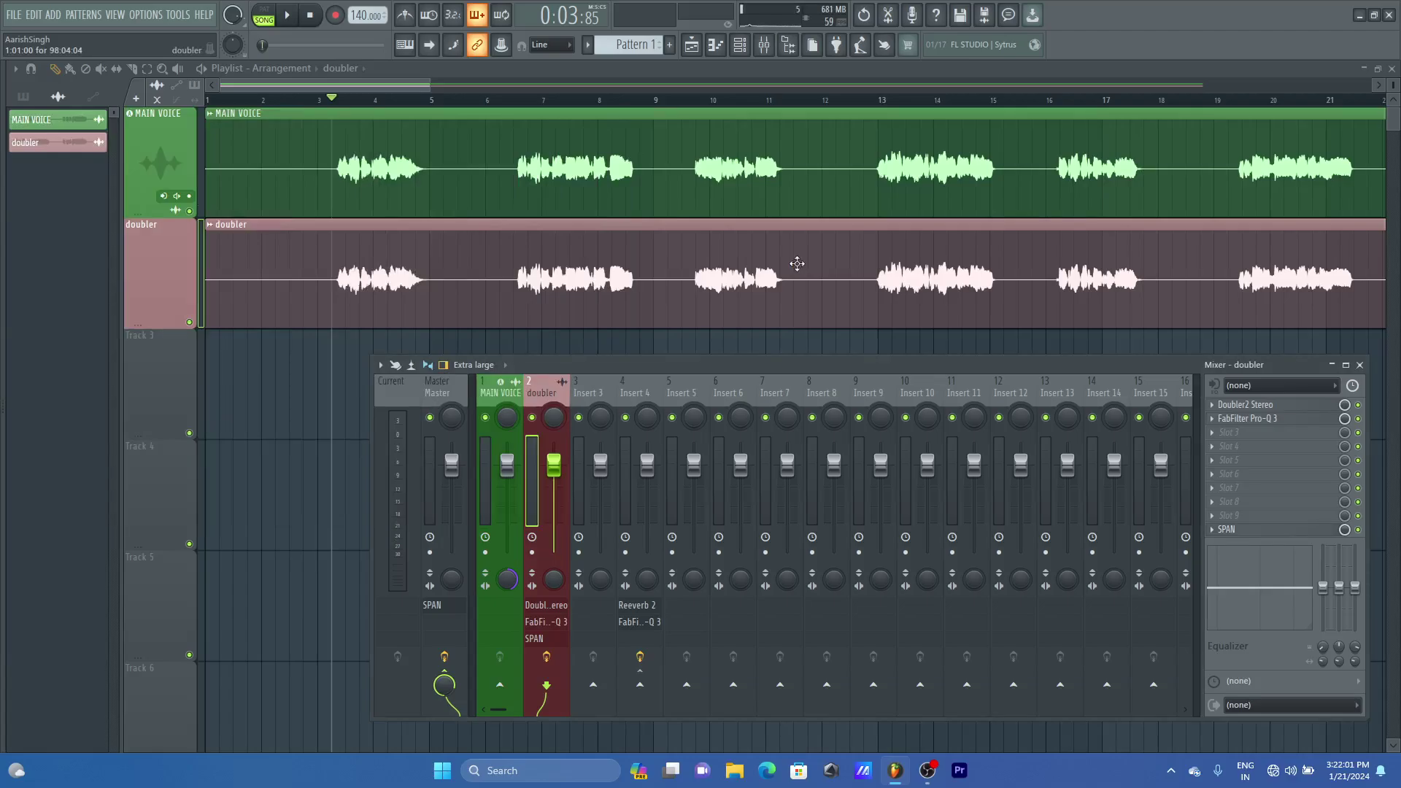
pyautogui.click(928, 769)
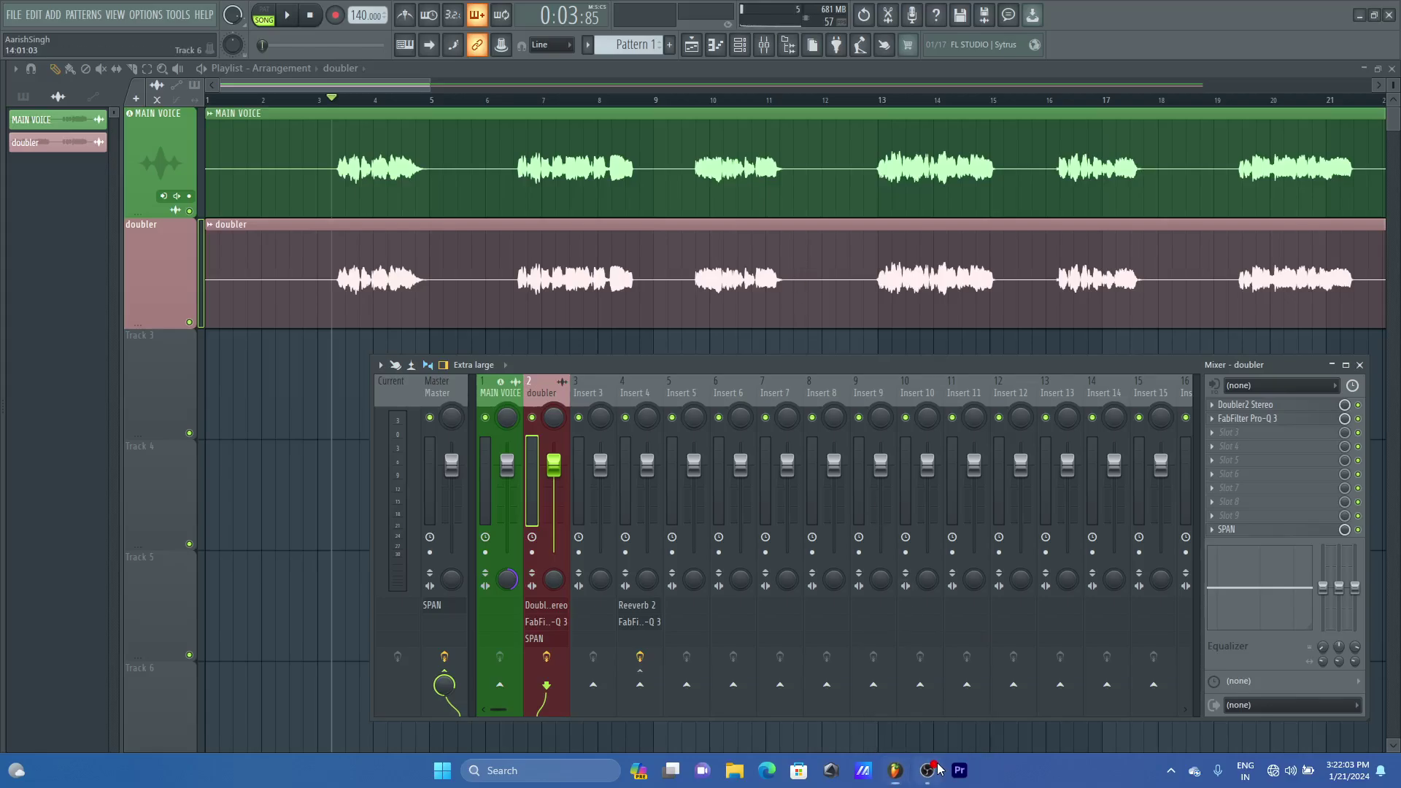